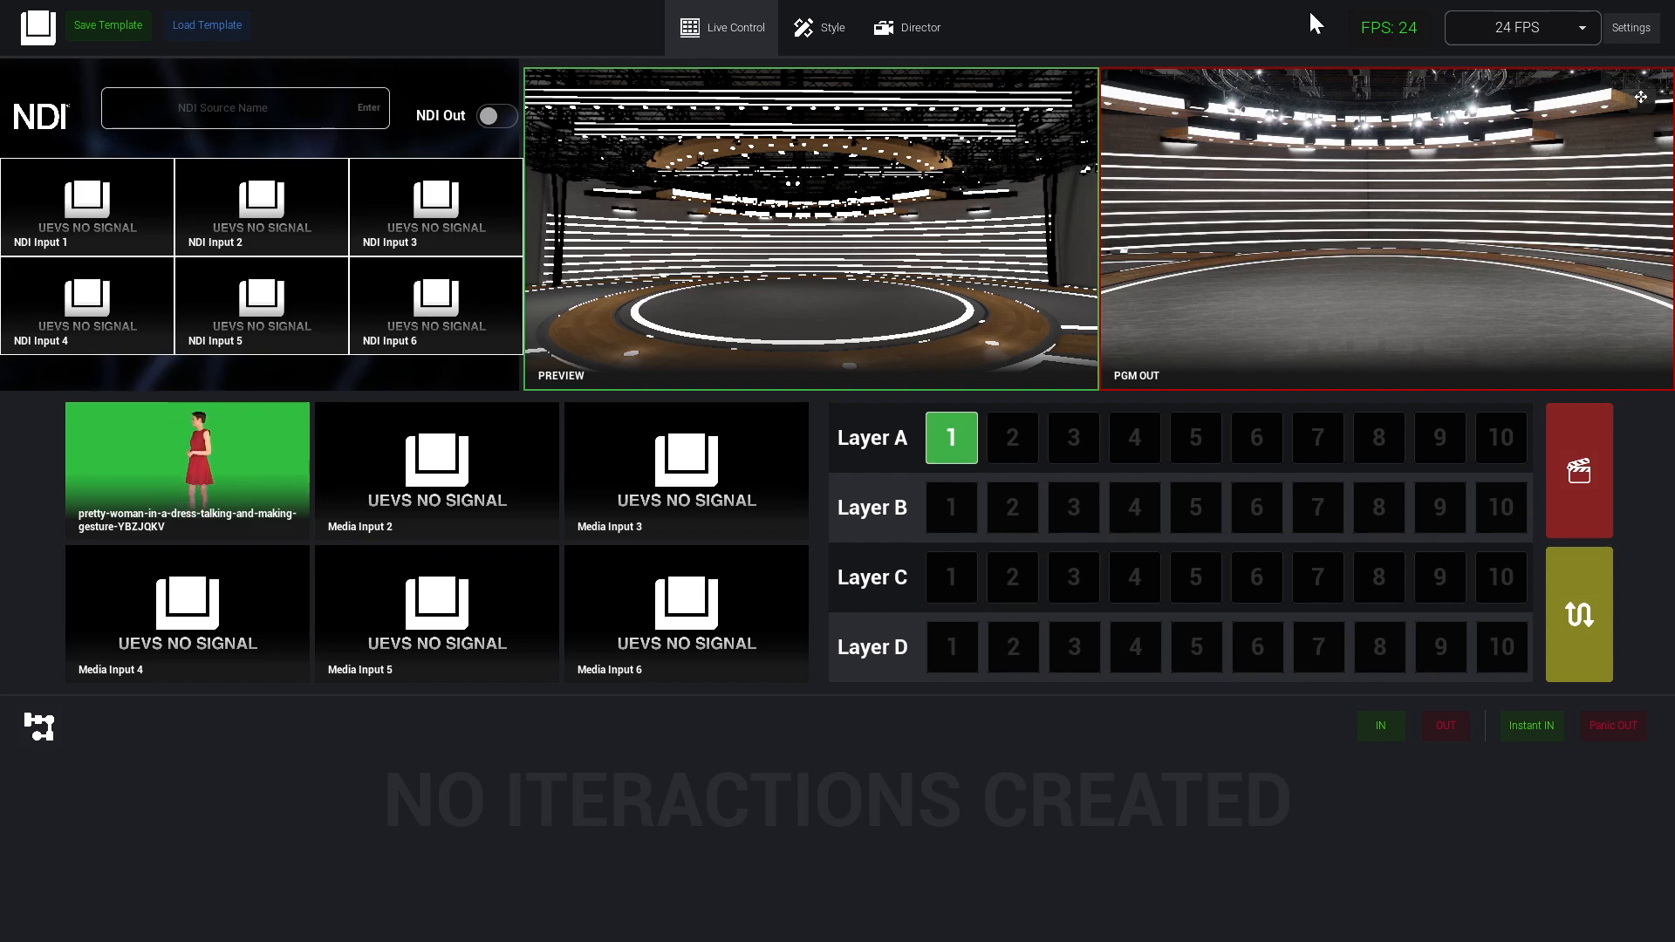
Add a new element to the centre of the virtual studio floor and select it for editing
{"action": "mouse_move", "coordinate": [247, 522]}
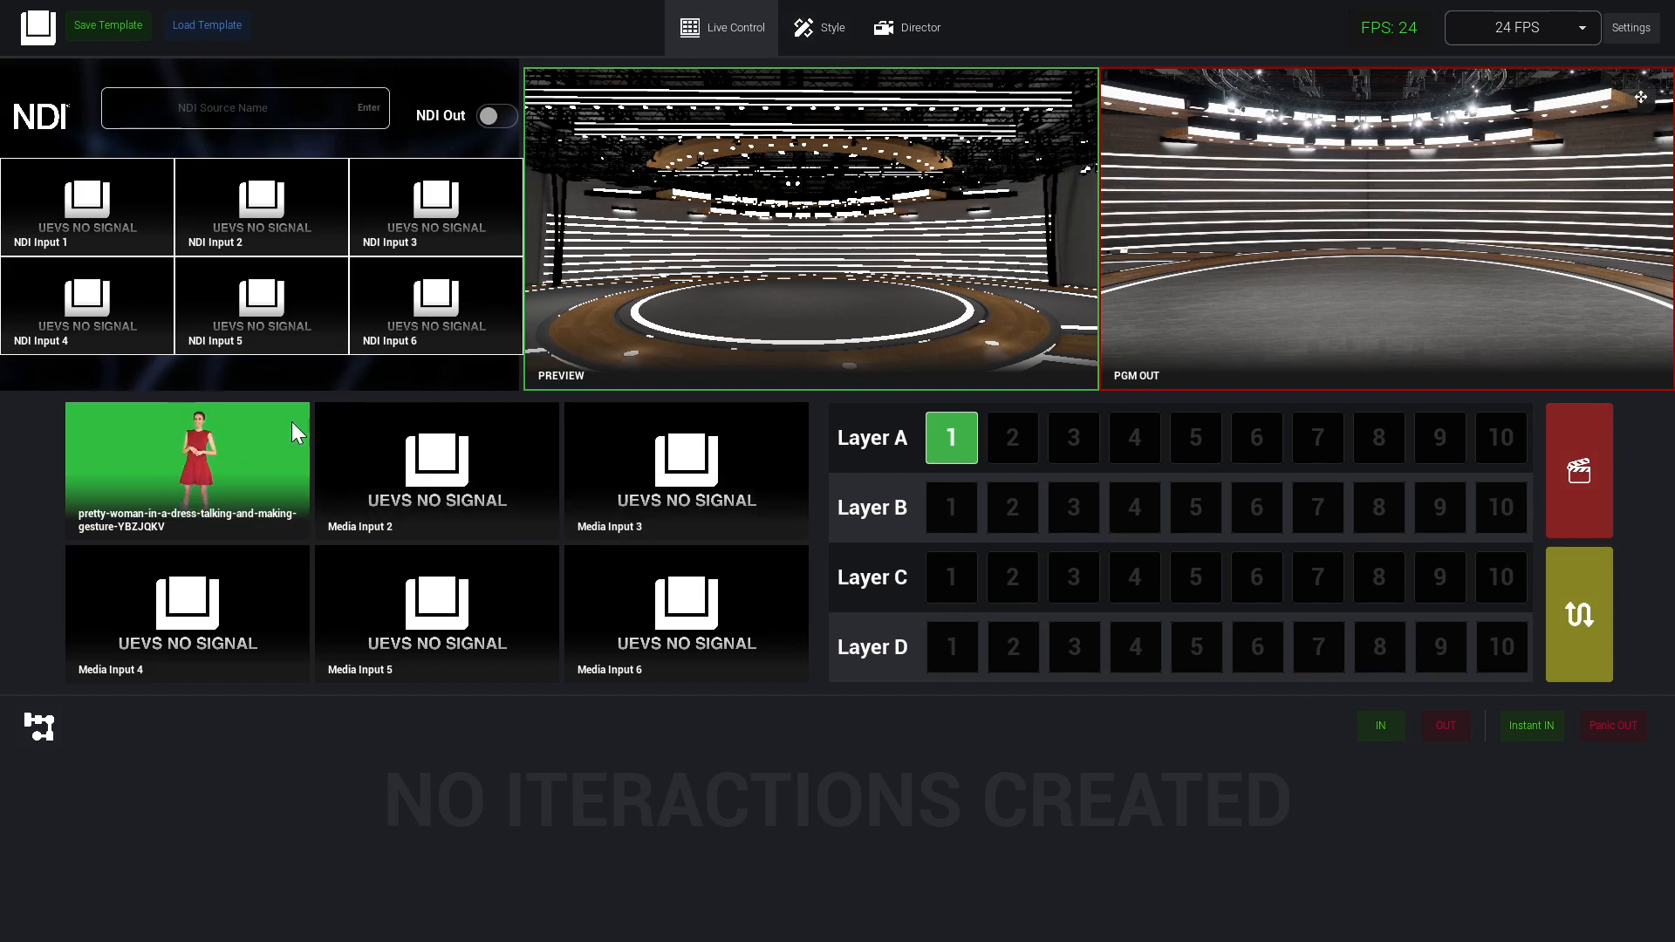
{"action": "left_click", "coordinate": [818, 21]}
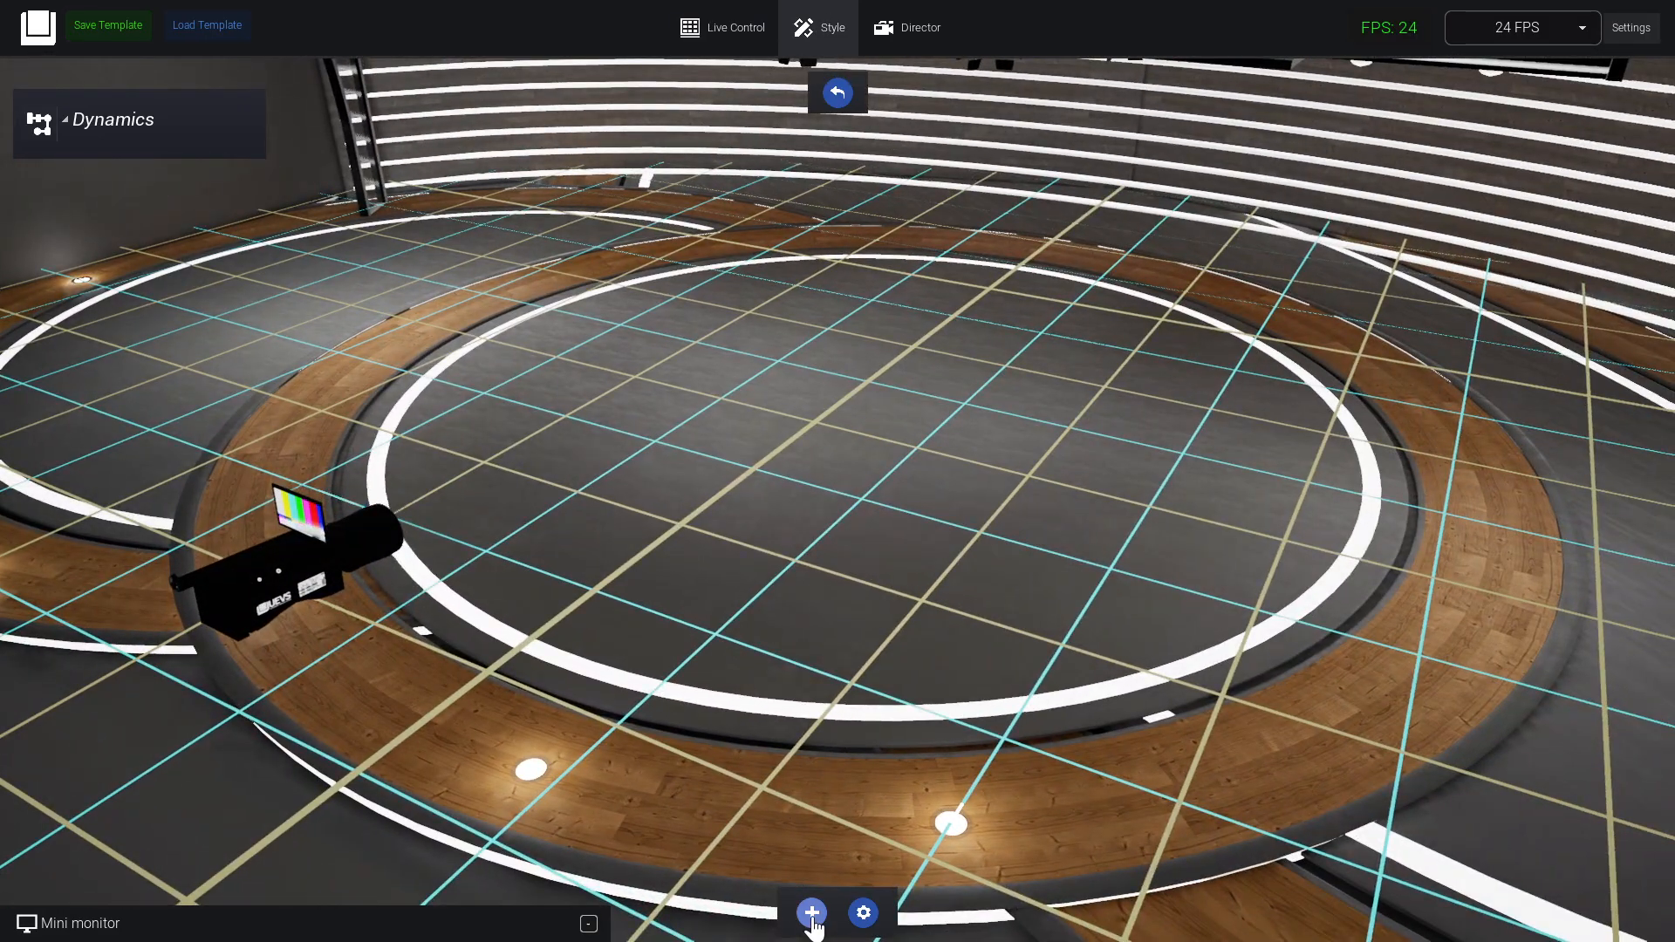
{"action": "left_click", "coordinate": [811, 916]}
{"action": "left_click_drag", "start_coordinate": [1502, 197], "coordinate": [809, 422]}
{"action": "right_click_drag", "start_coordinate": [908, 618], "coordinate": [934, 103]}
{"action": "left_click", "coordinate": [815, 312]}
{"action": "right_click_drag", "start_coordinate": [814, 311], "coordinate": [1354, 733]}
{"action": "right_click_drag", "start_coordinate": [566, 405], "coordinate": [1262, 65]}
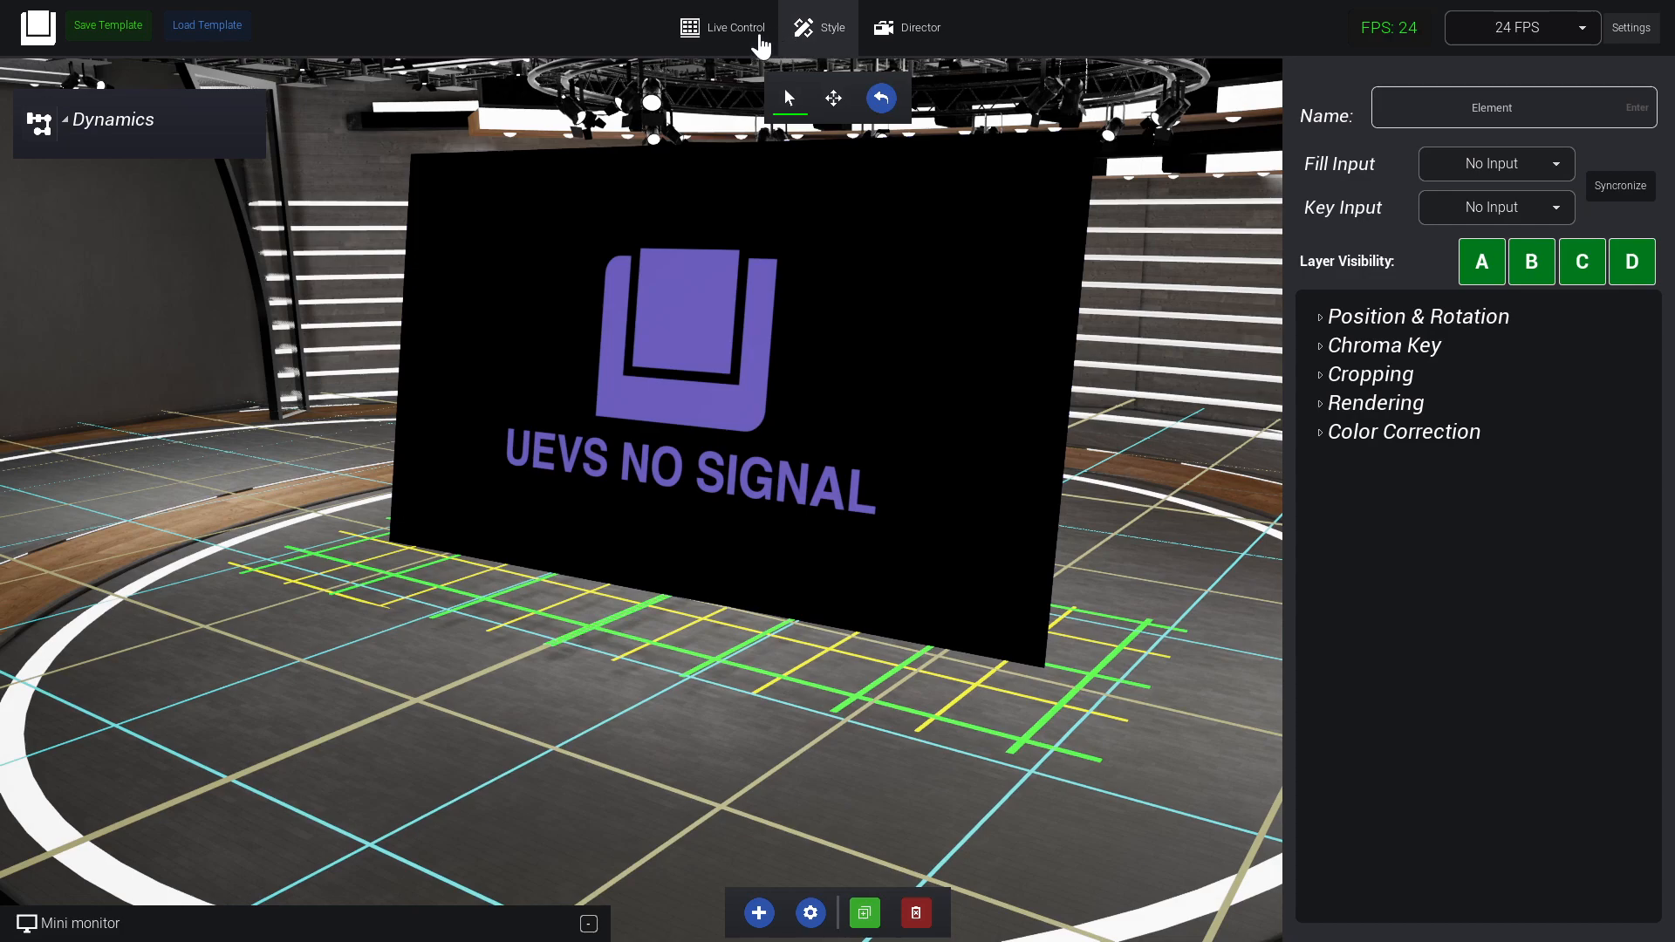
Set the selected element's fill input to Media Input 1 after checking the available inputs in Live Control
{"action": "left_click", "coordinate": [731, 27]}
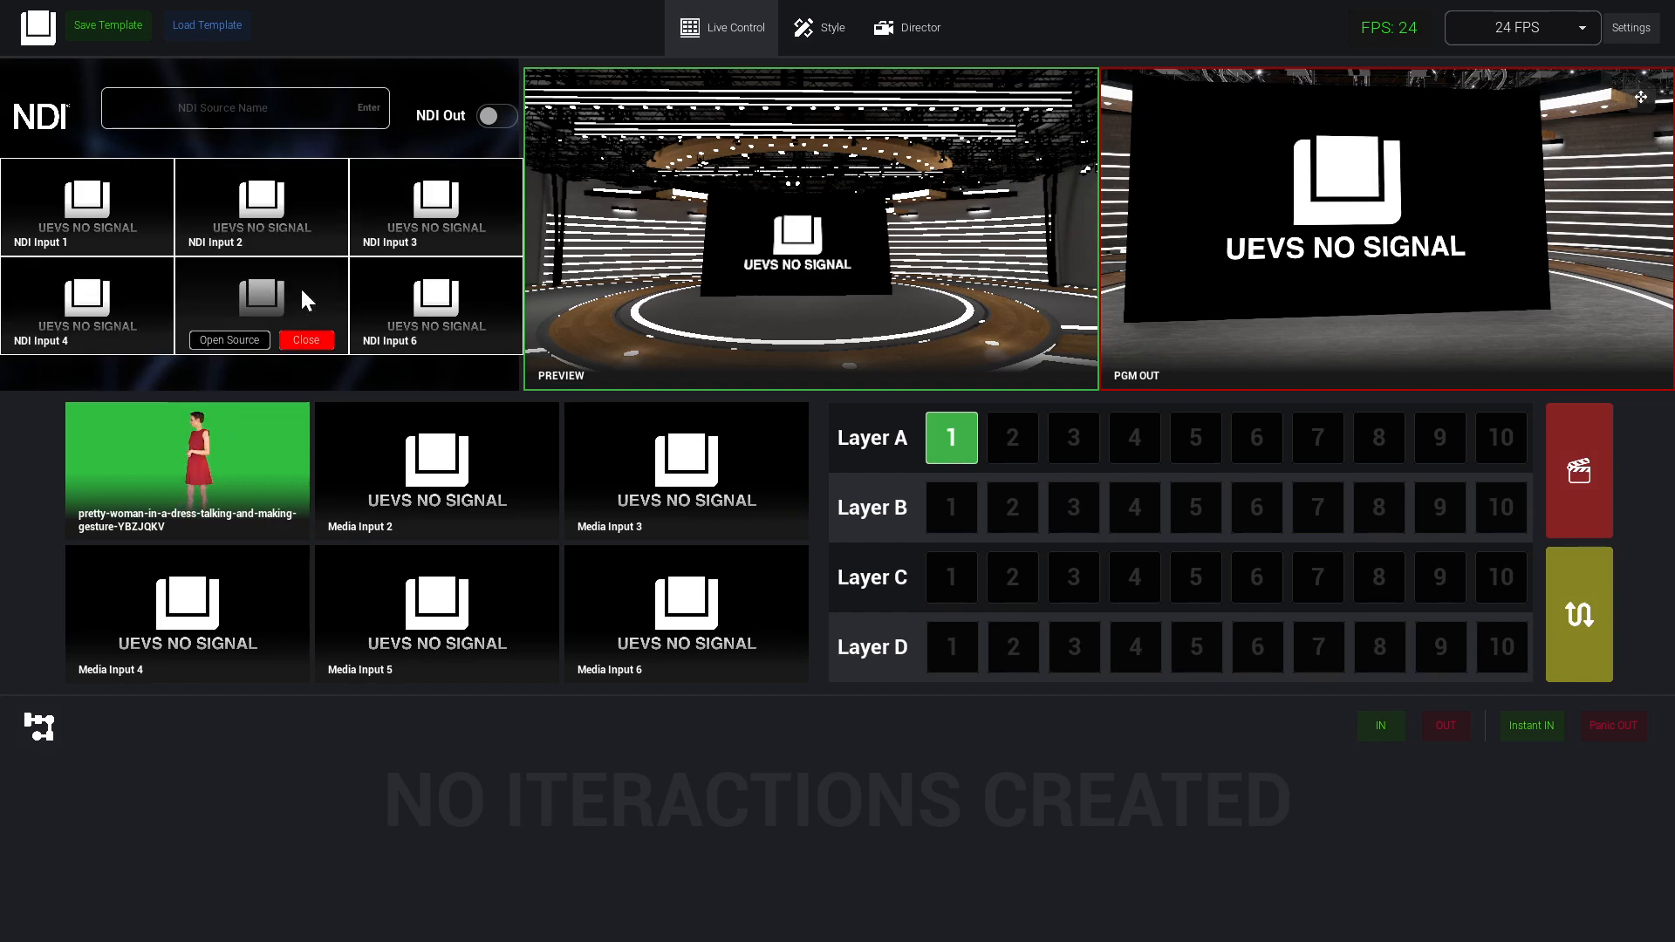
{"action": "left_click", "coordinate": [825, 18]}
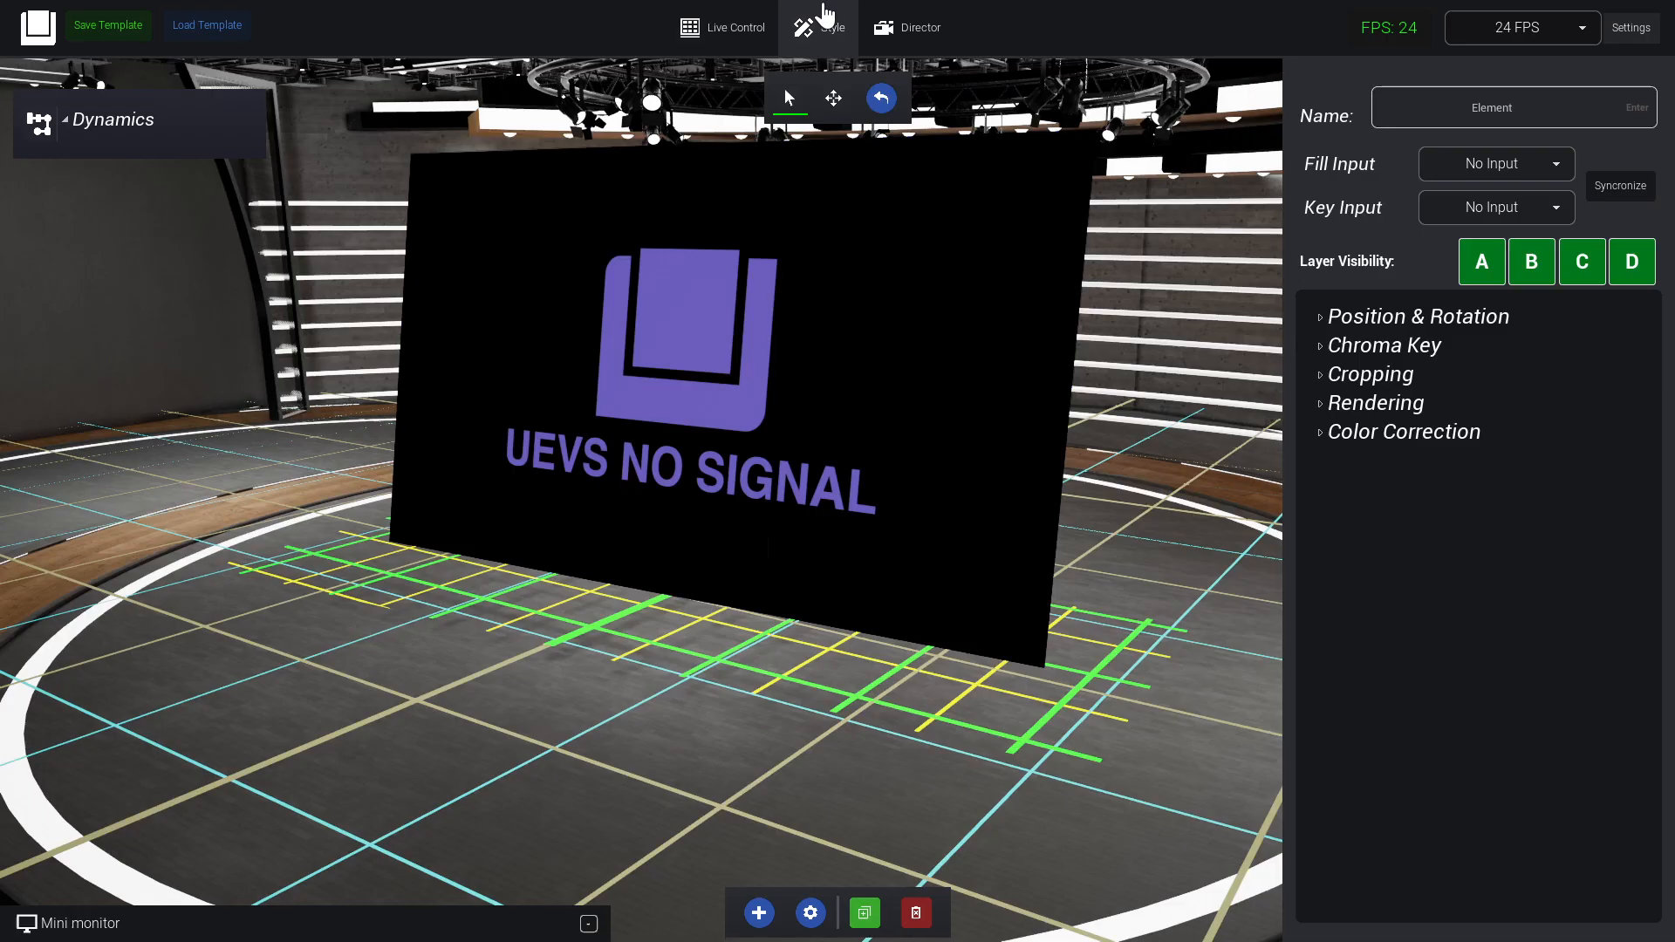
{"action": "left_click", "coordinate": [1532, 174]}
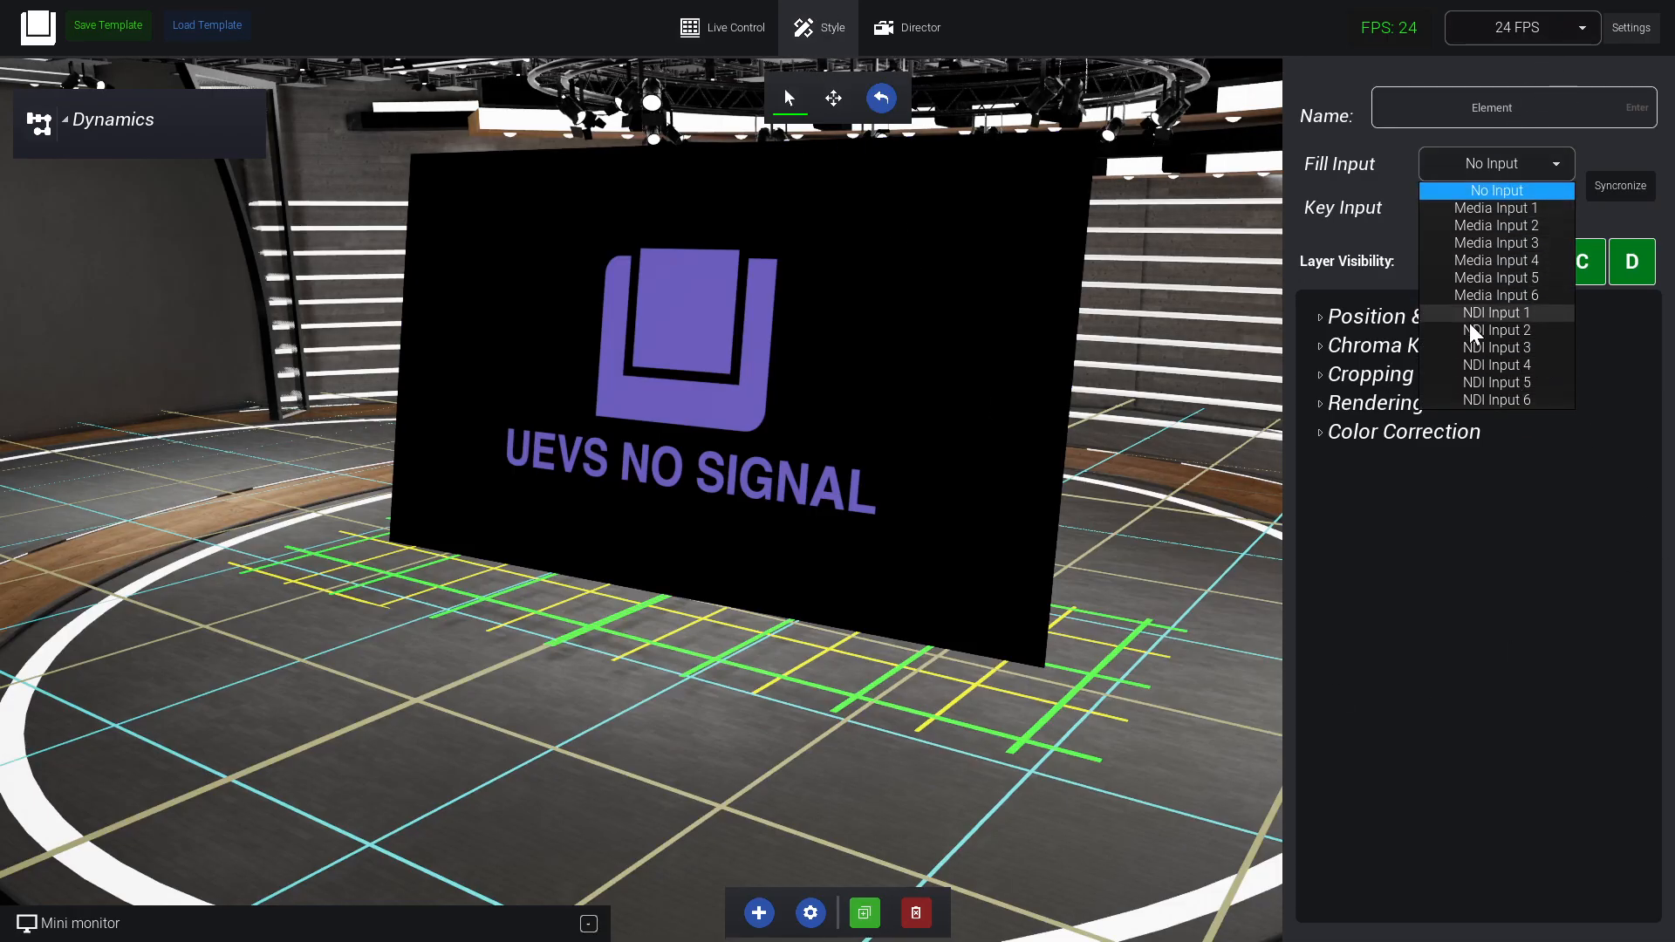
{"action": "left_click", "coordinate": [1495, 208]}
{"action": "mouse_move", "coordinate": [1037, 484]}
{"action": "right_mouse_down"}
{"action": "mouse_move", "coordinate": [933, 498]}
{"action": "mouse_move", "coordinate": [981, 501]}
{"action": "mouse_move", "coordinate": [925, 541]}
{"action": "mouse_move", "coordinate": [985, 480]}
{"action": "mouse_move", "coordinate": [1068, 478]}
{"action": "right_mouse_up"}
{"action": "right_click_drag", "start_coordinate": [716, 297], "coordinate": [836, 572]}
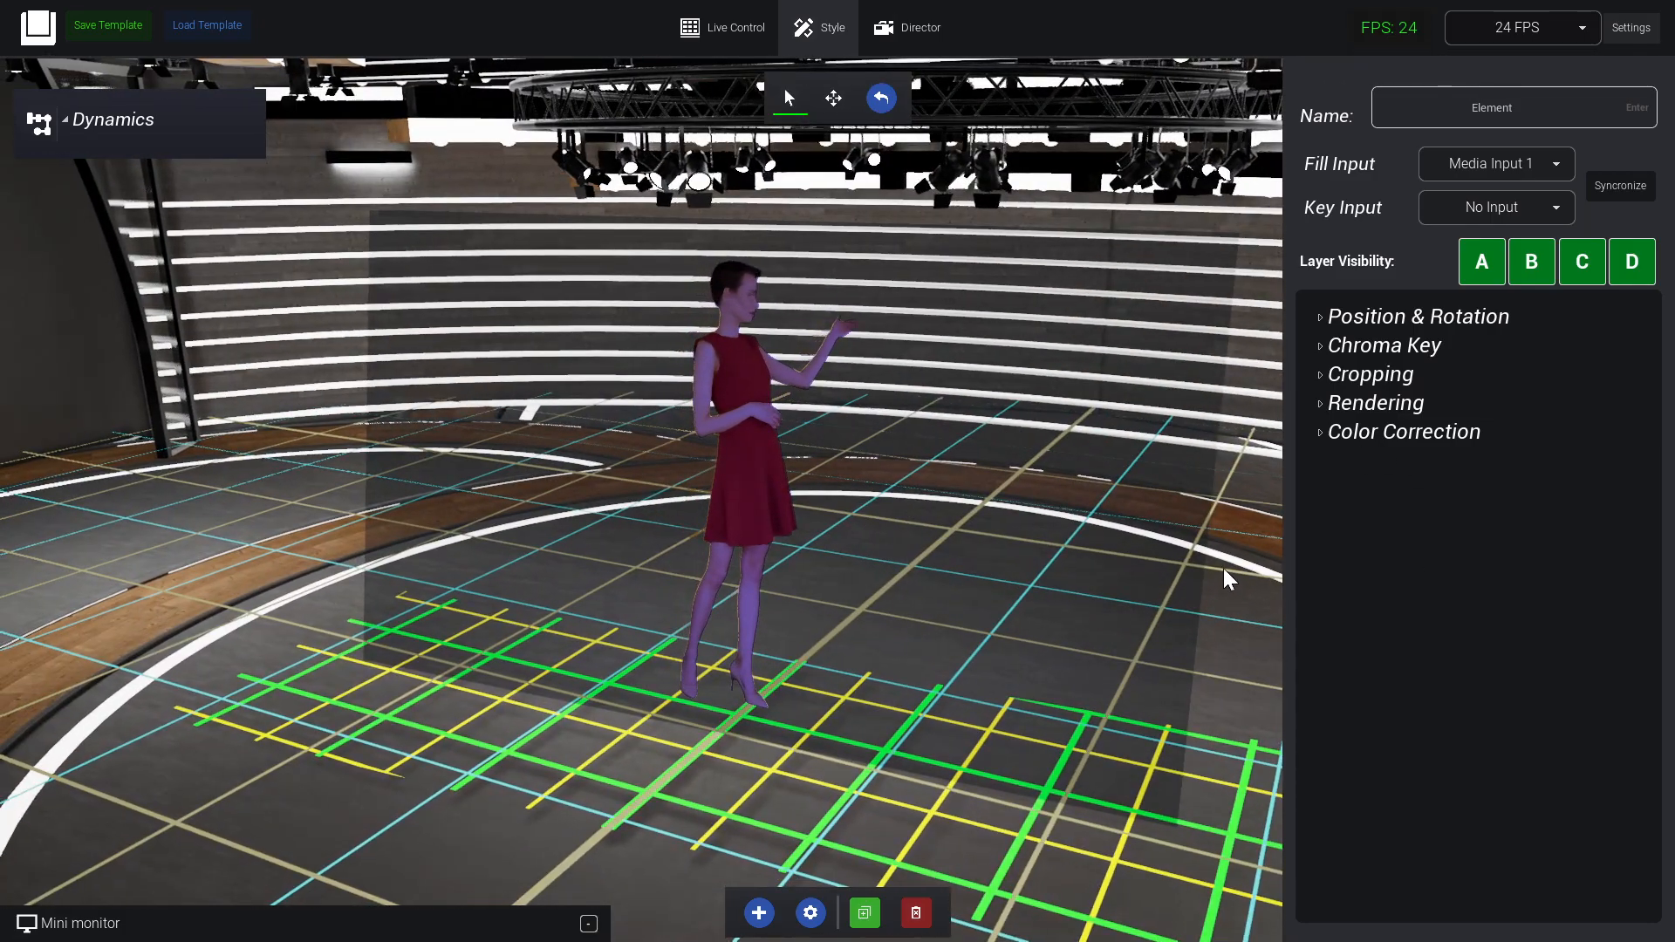
Expand the mini monitor showing the program output and check the shot of the element in the Director view
{"action": "left_click", "coordinate": [588, 923]}
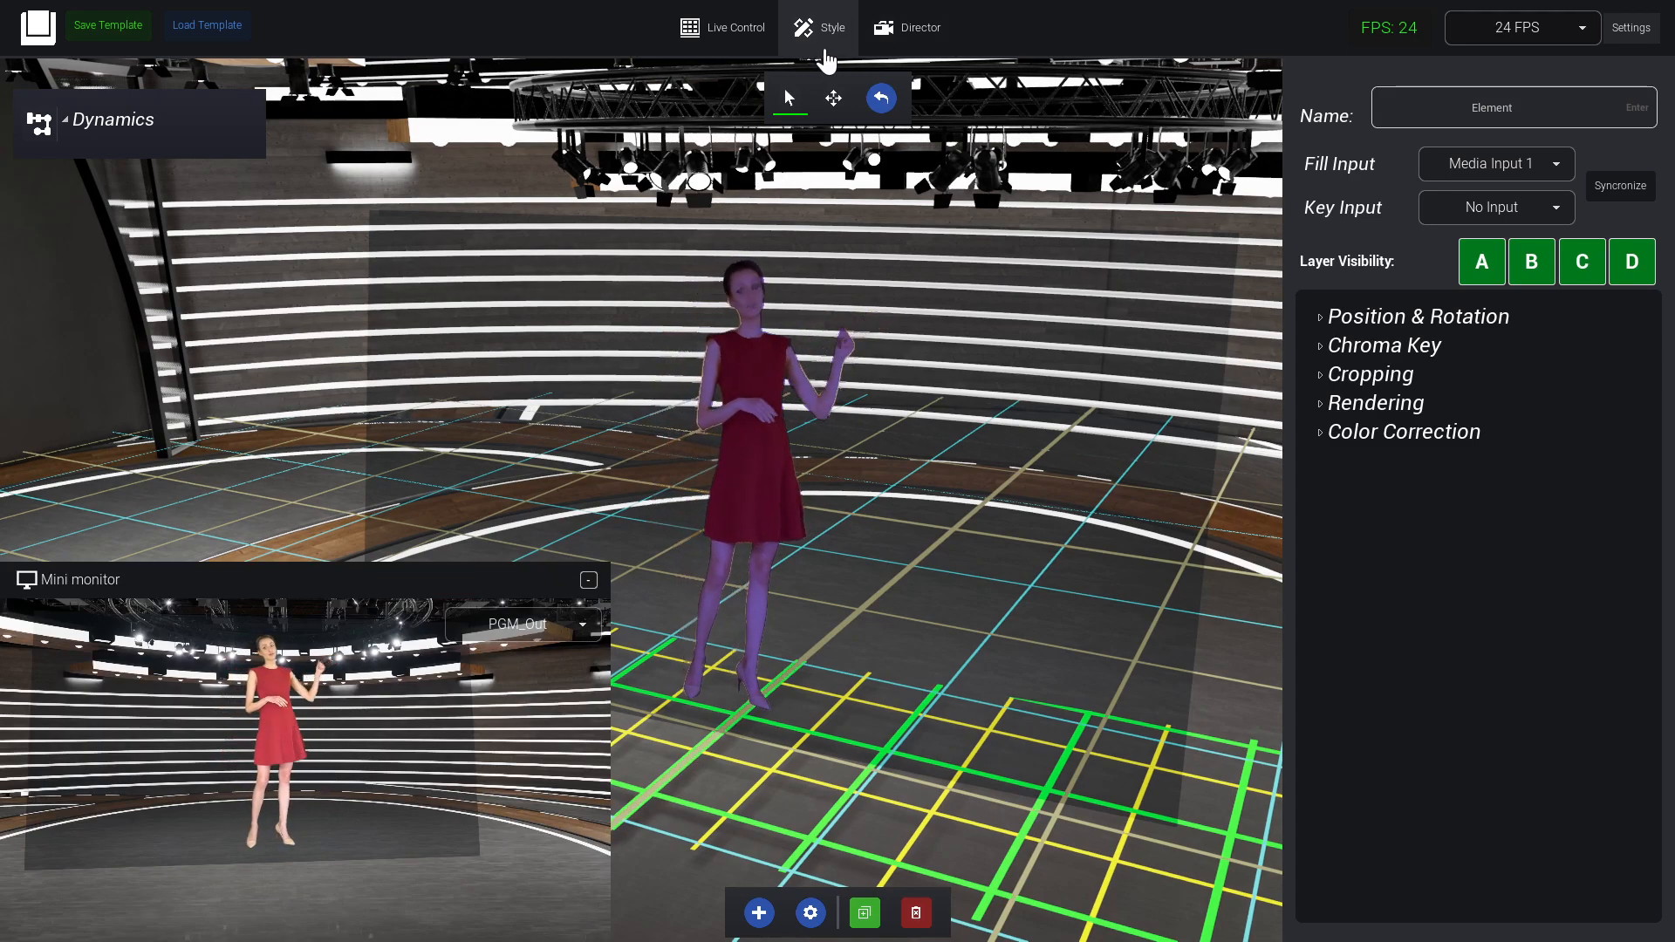
{"action": "left_click", "coordinate": [941, 26]}
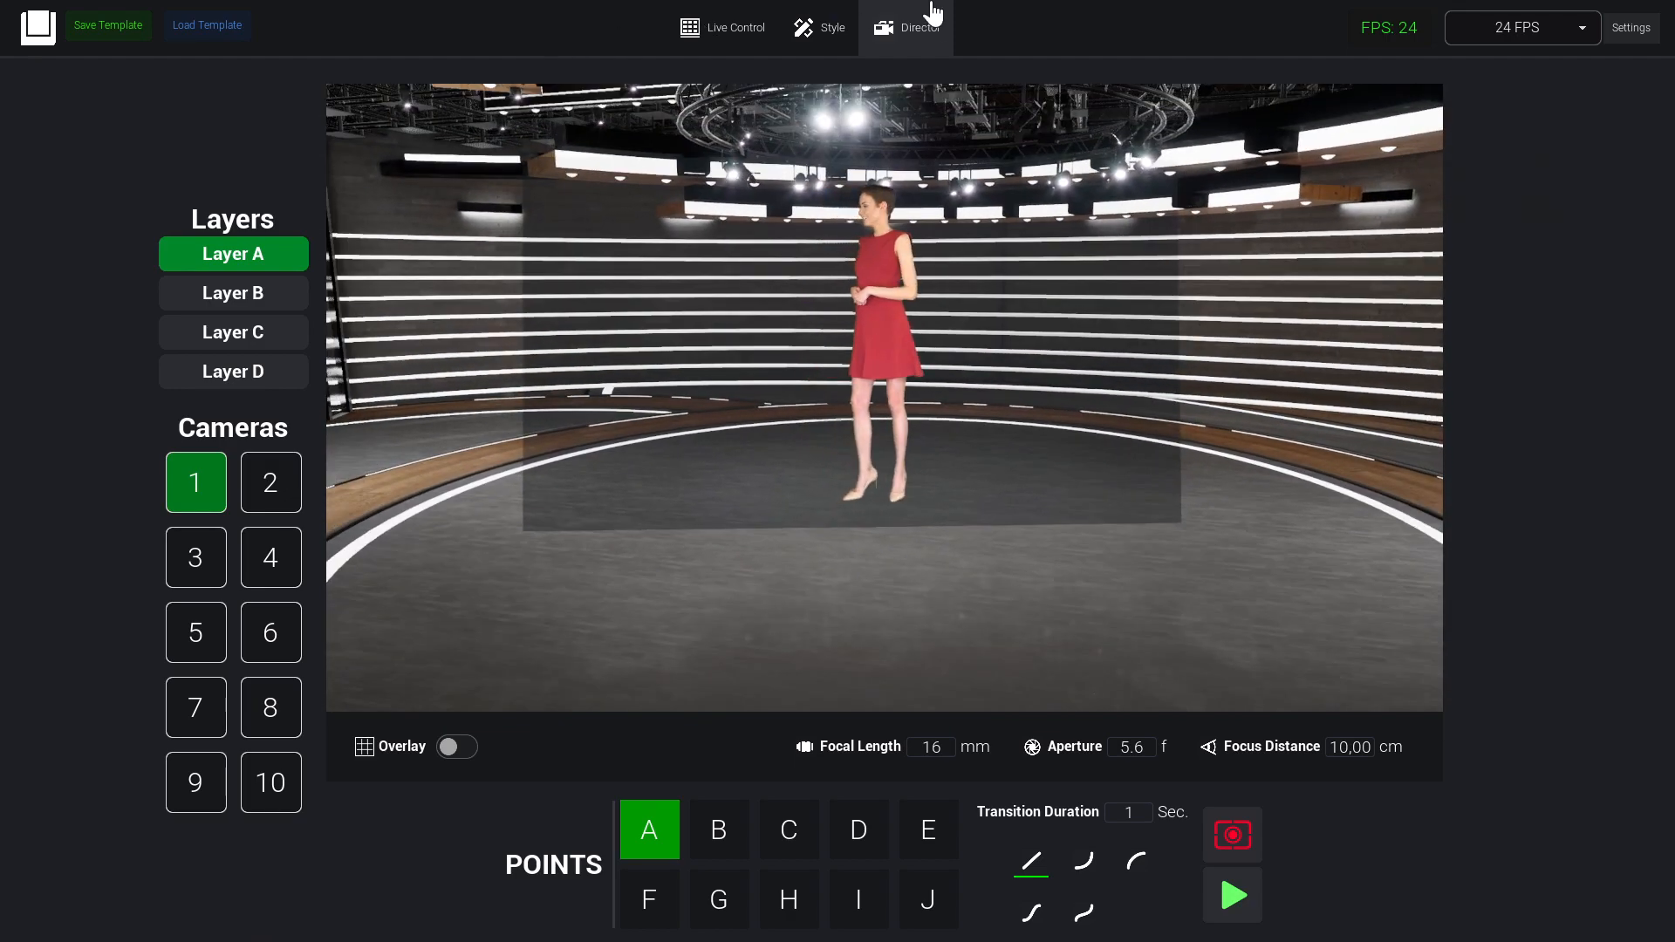
{"action": "left_click", "coordinate": [824, 29]}
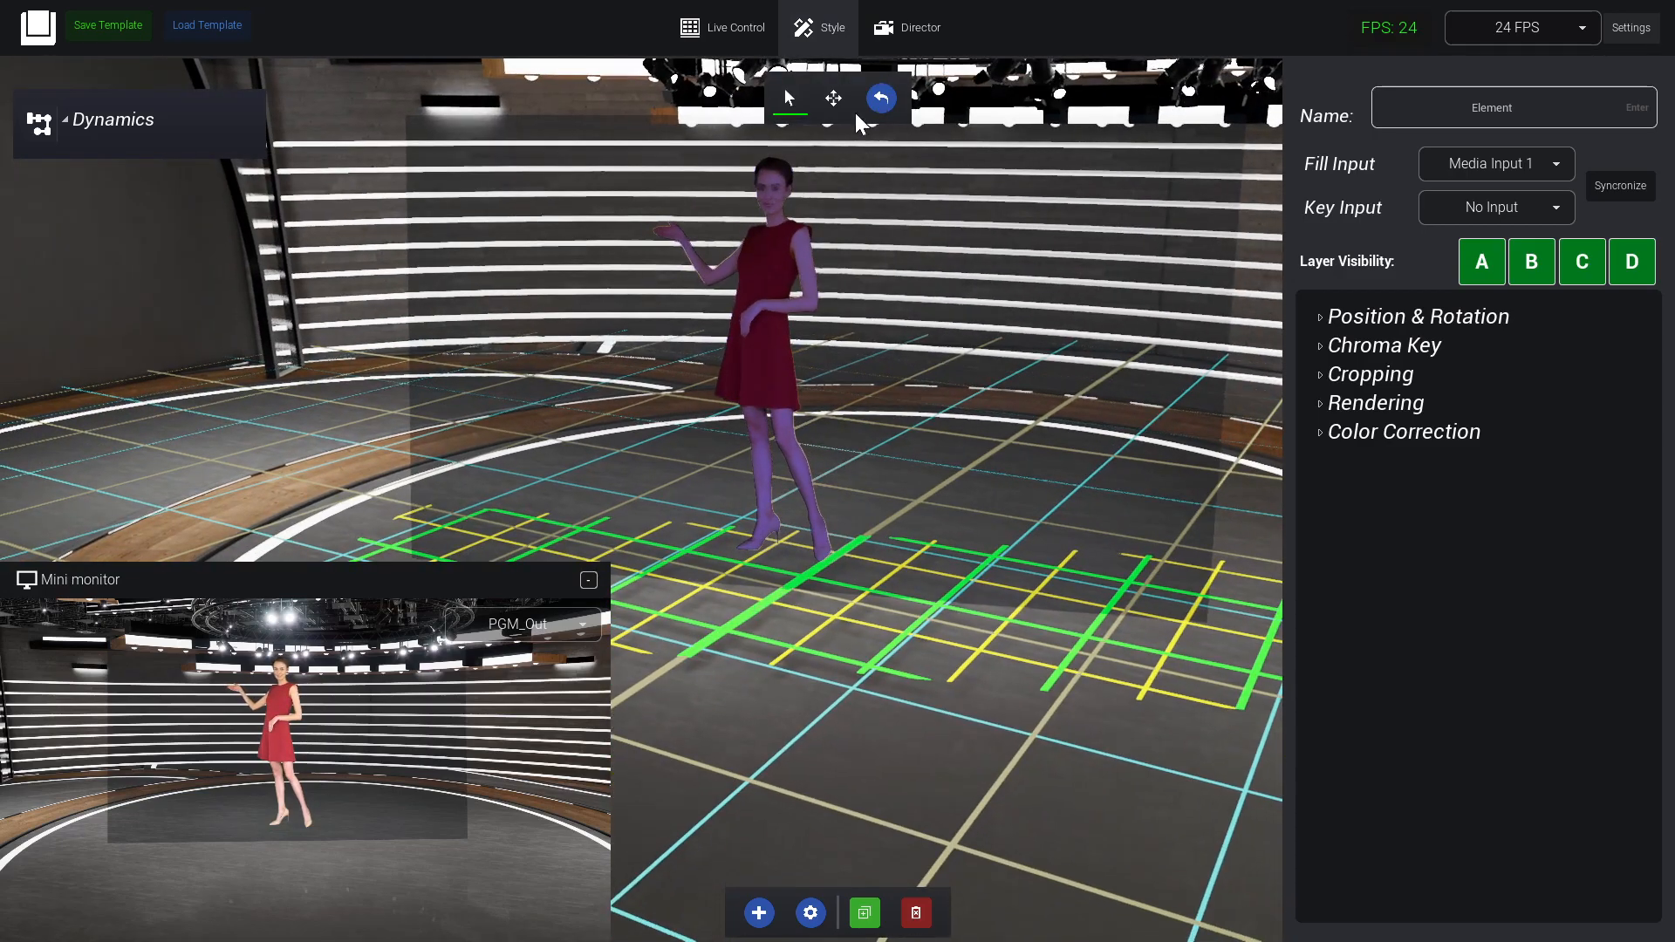
Move the selected element forward and sideways across the studio floor with the move gizmo
{"action": "left_click", "coordinate": [833, 98]}
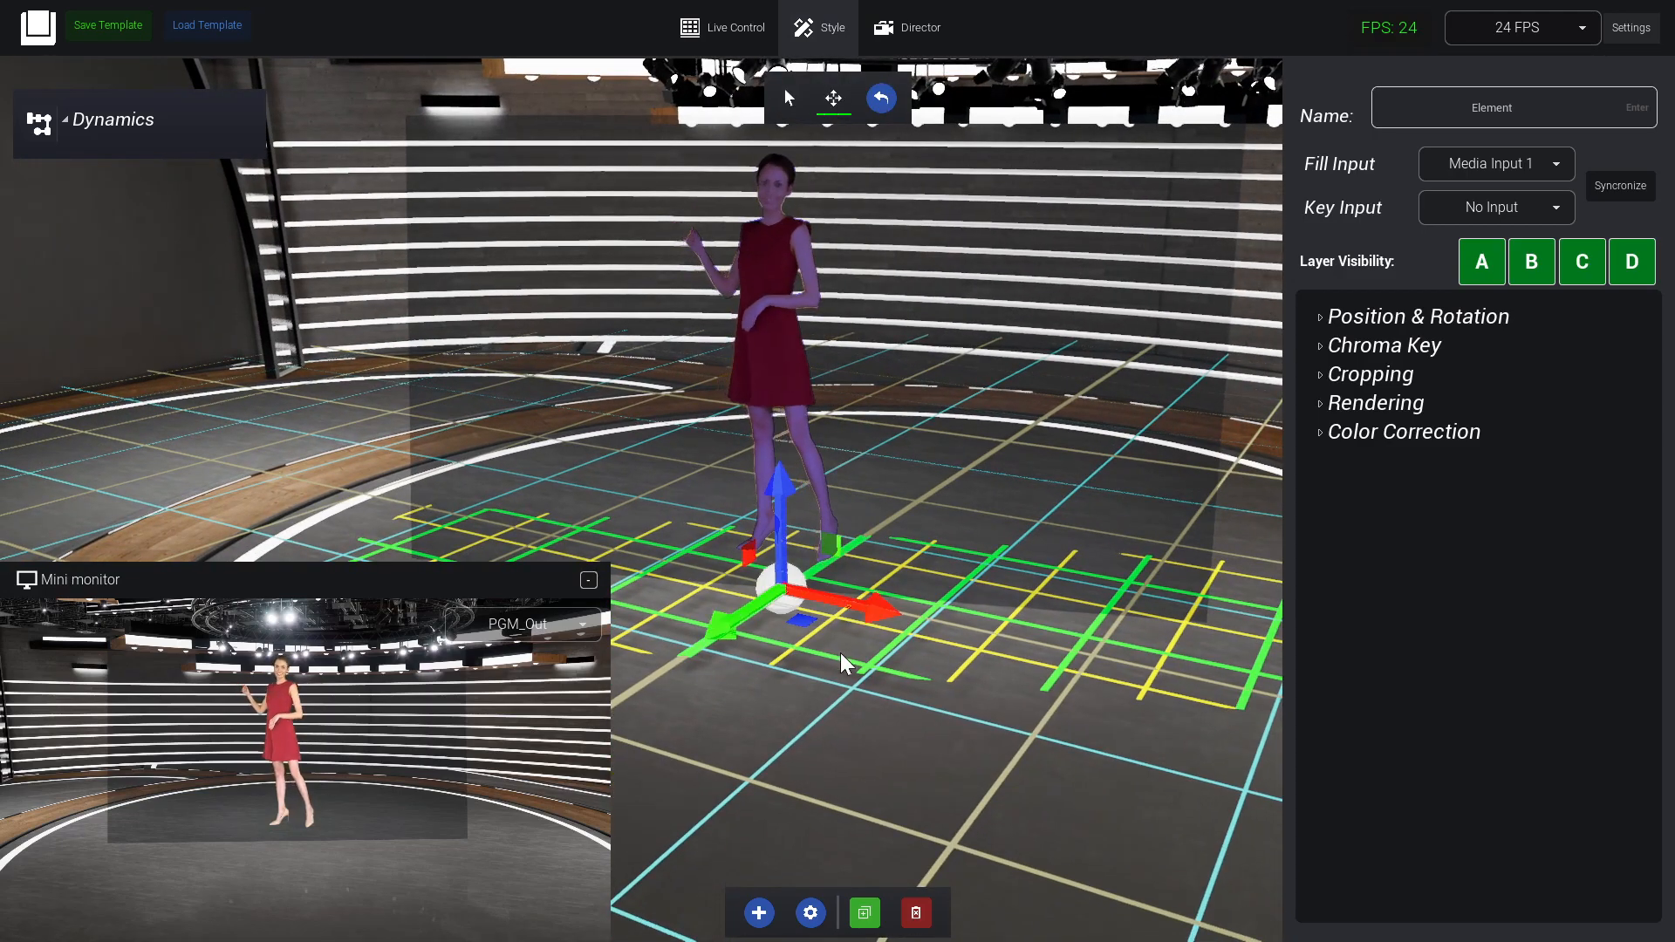
{"action": "left_click_drag", "start_coordinate": [828, 593], "coordinate": [880, 677]}
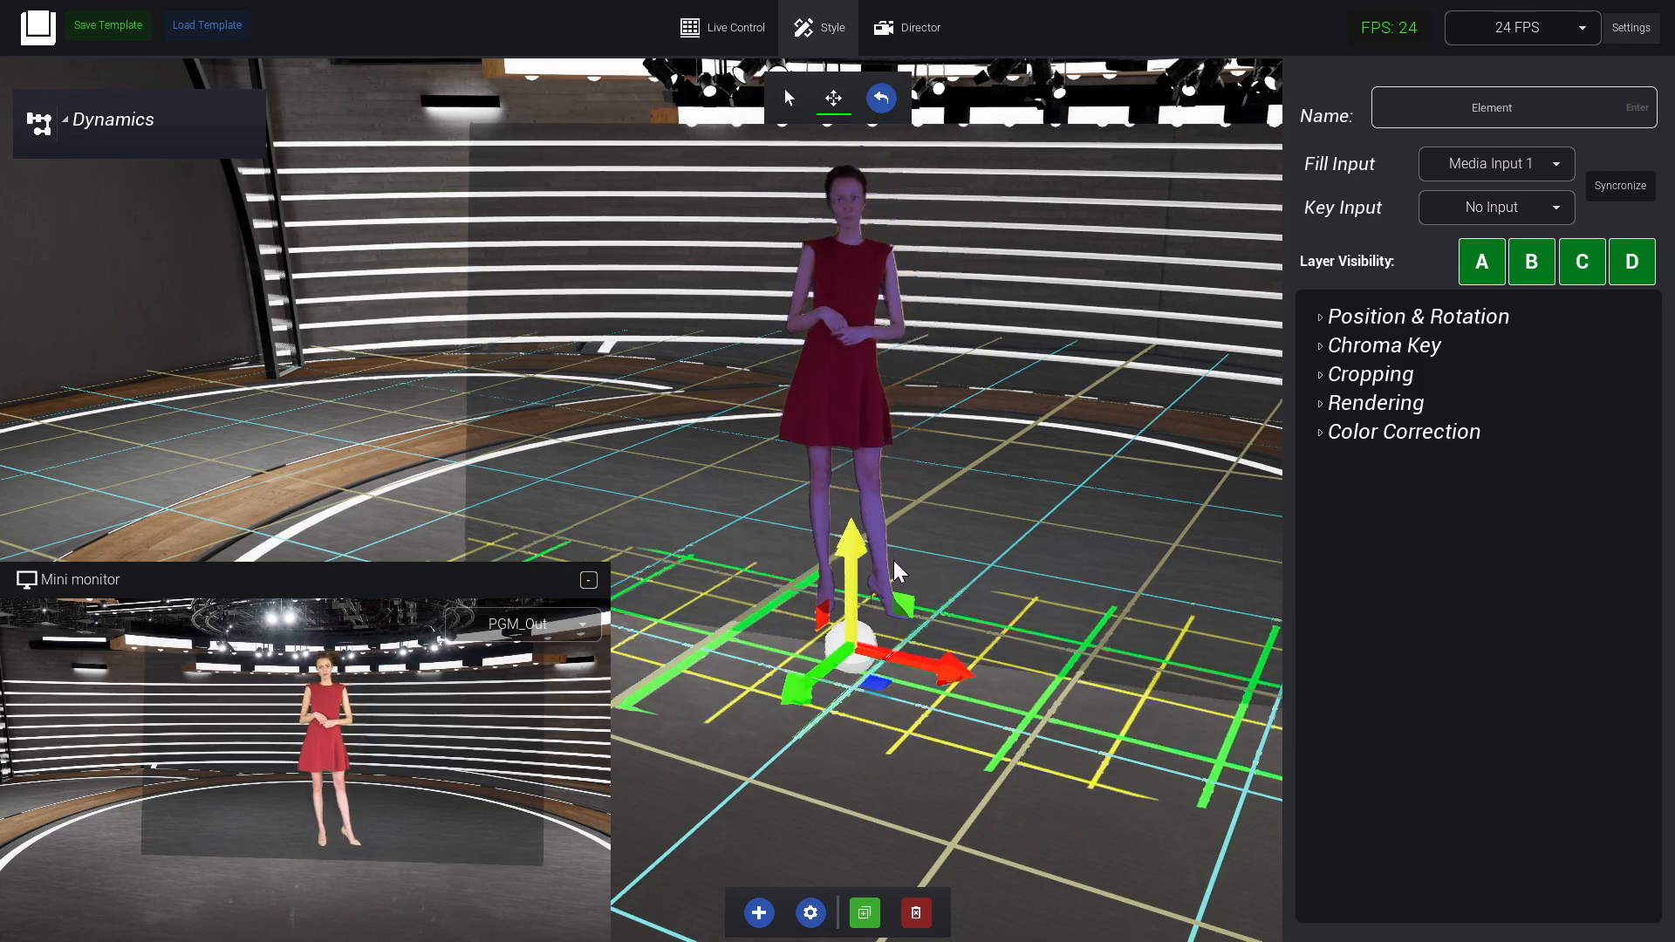
{"action": "right_click_drag", "start_coordinate": [939, 555], "coordinate": [1019, 559]}
{"action": "key", "text": "s"}
Try the Rotate Input and Use Tall options in the element's Position & Rotation settings
{"action": "left_click", "coordinate": [1461, 320]}
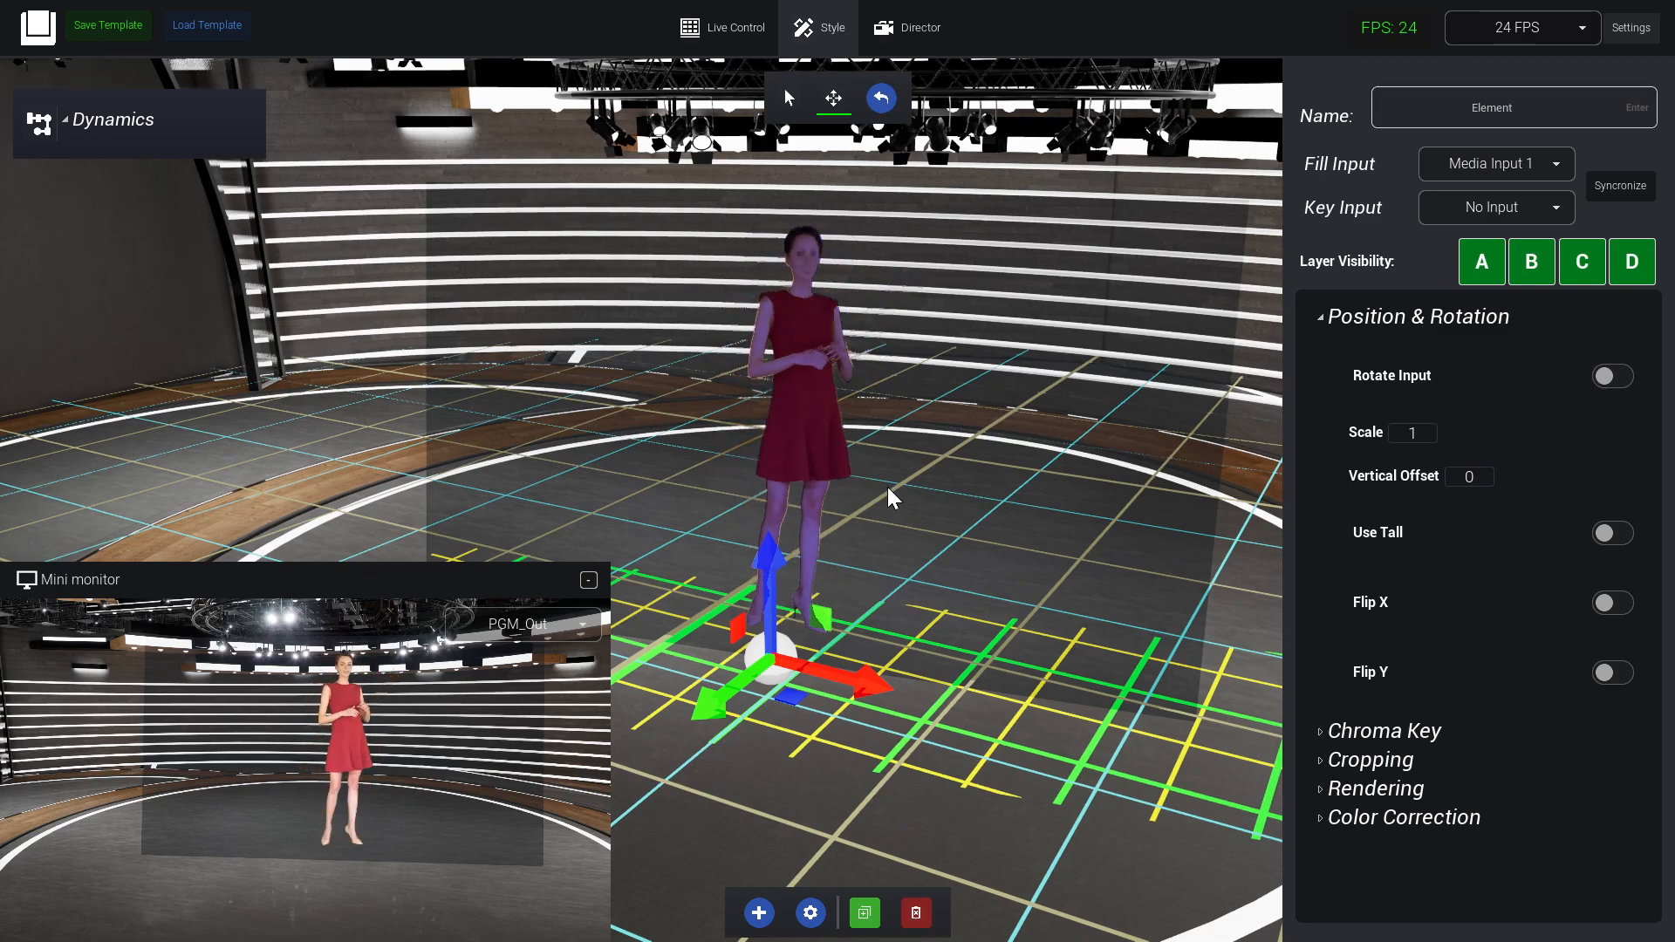
{"action": "left_click", "coordinate": [1618, 384]}
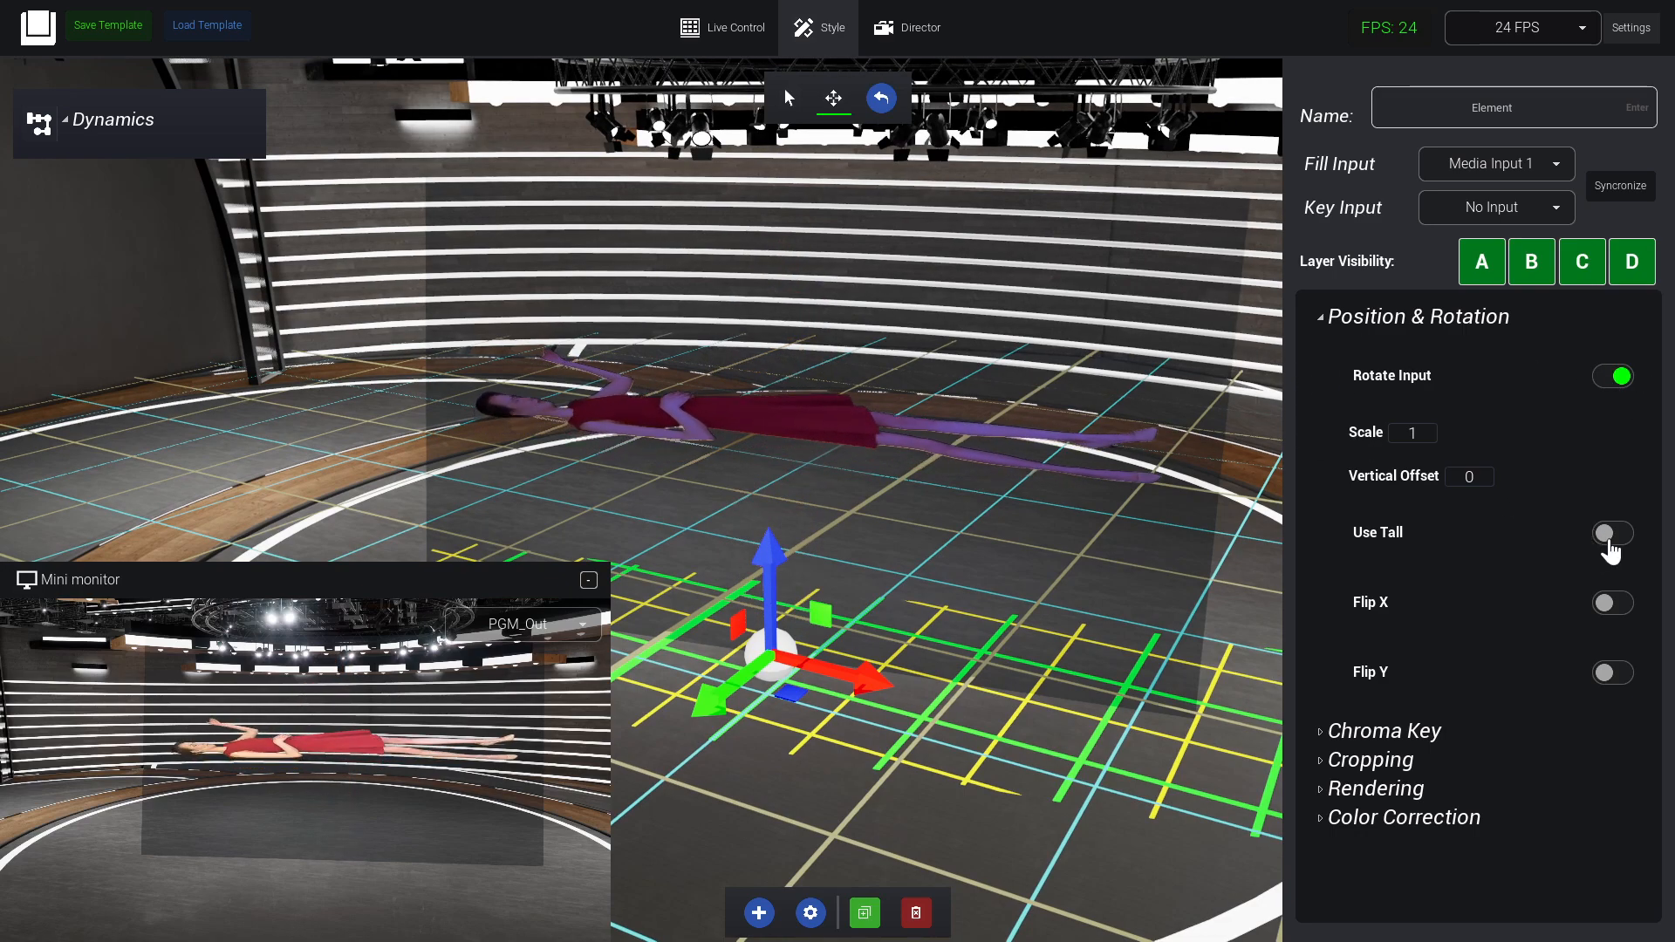
{"action": "left_click", "coordinate": [1609, 541]}
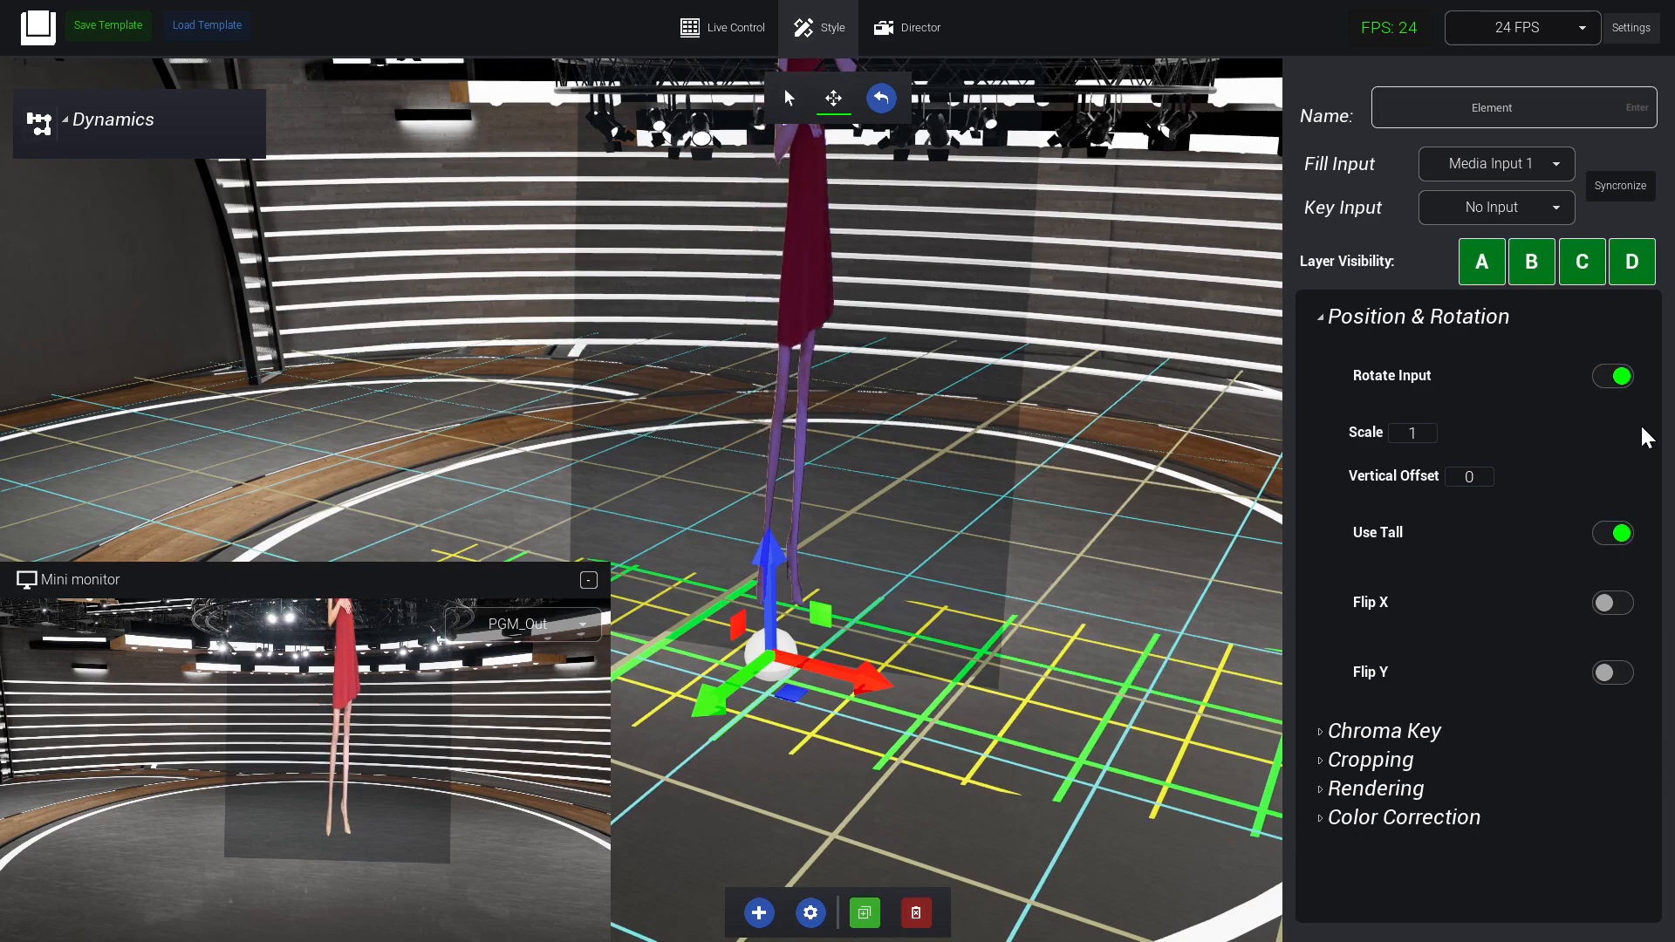
{"action": "left_click", "coordinate": [1614, 377]}
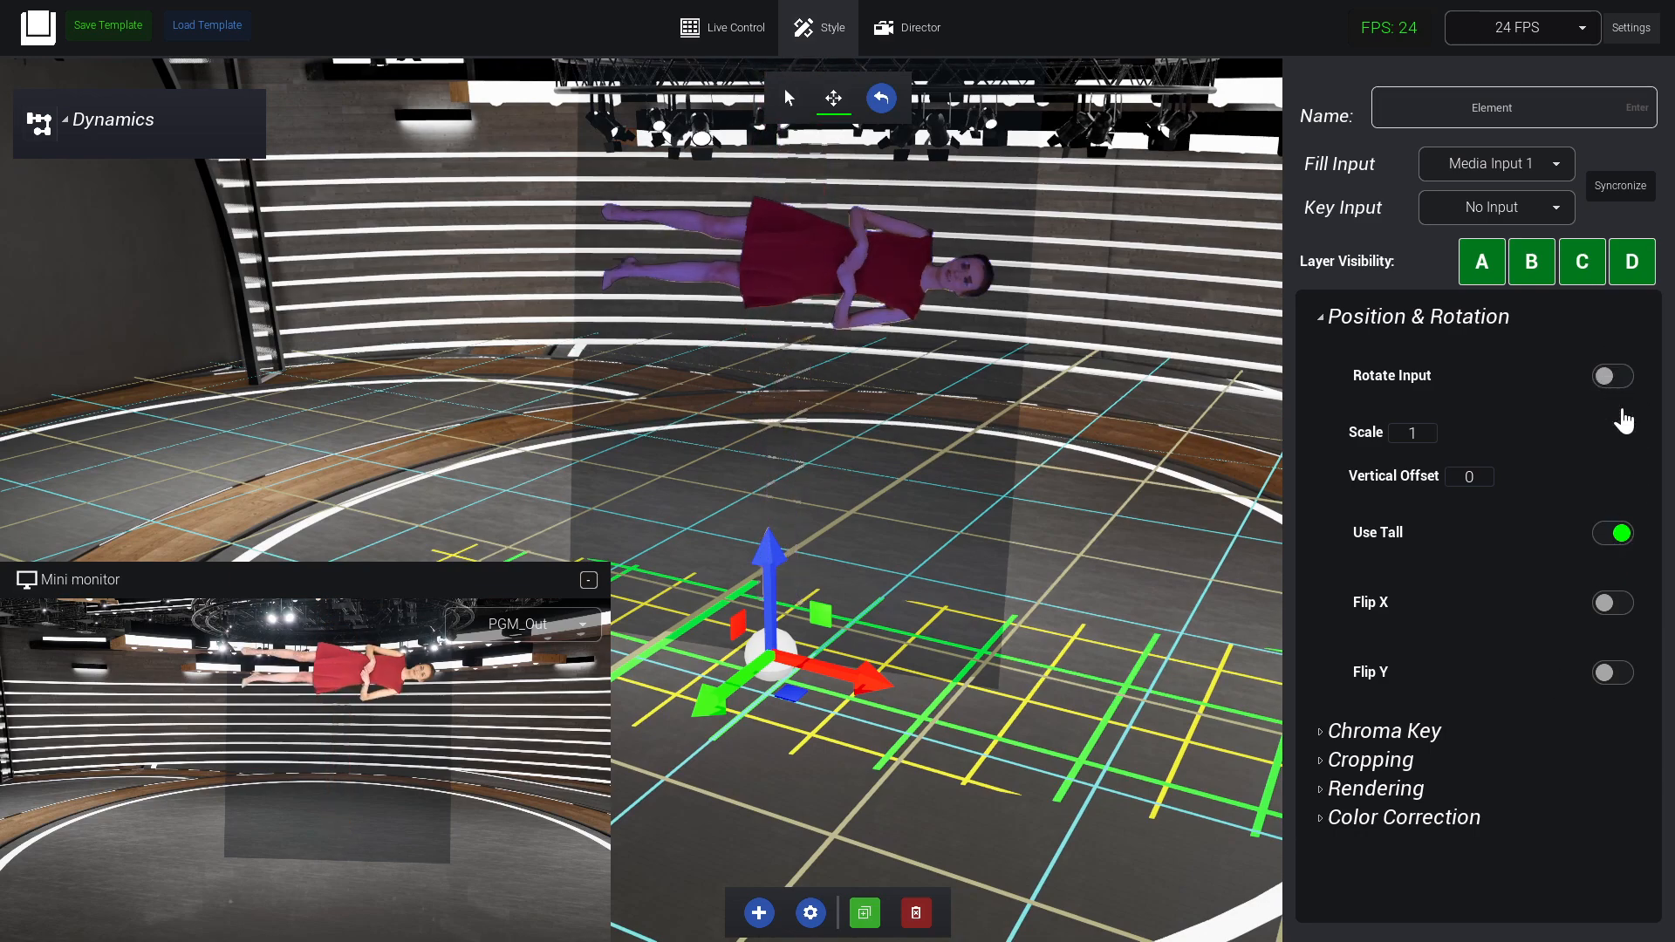
{"action": "left_click", "coordinate": [1612, 534]}
Load the video AdobeStock_490137412_Video_HD_Preview.mov into Media Input 2
{"action": "left_click", "coordinate": [723, 27]}
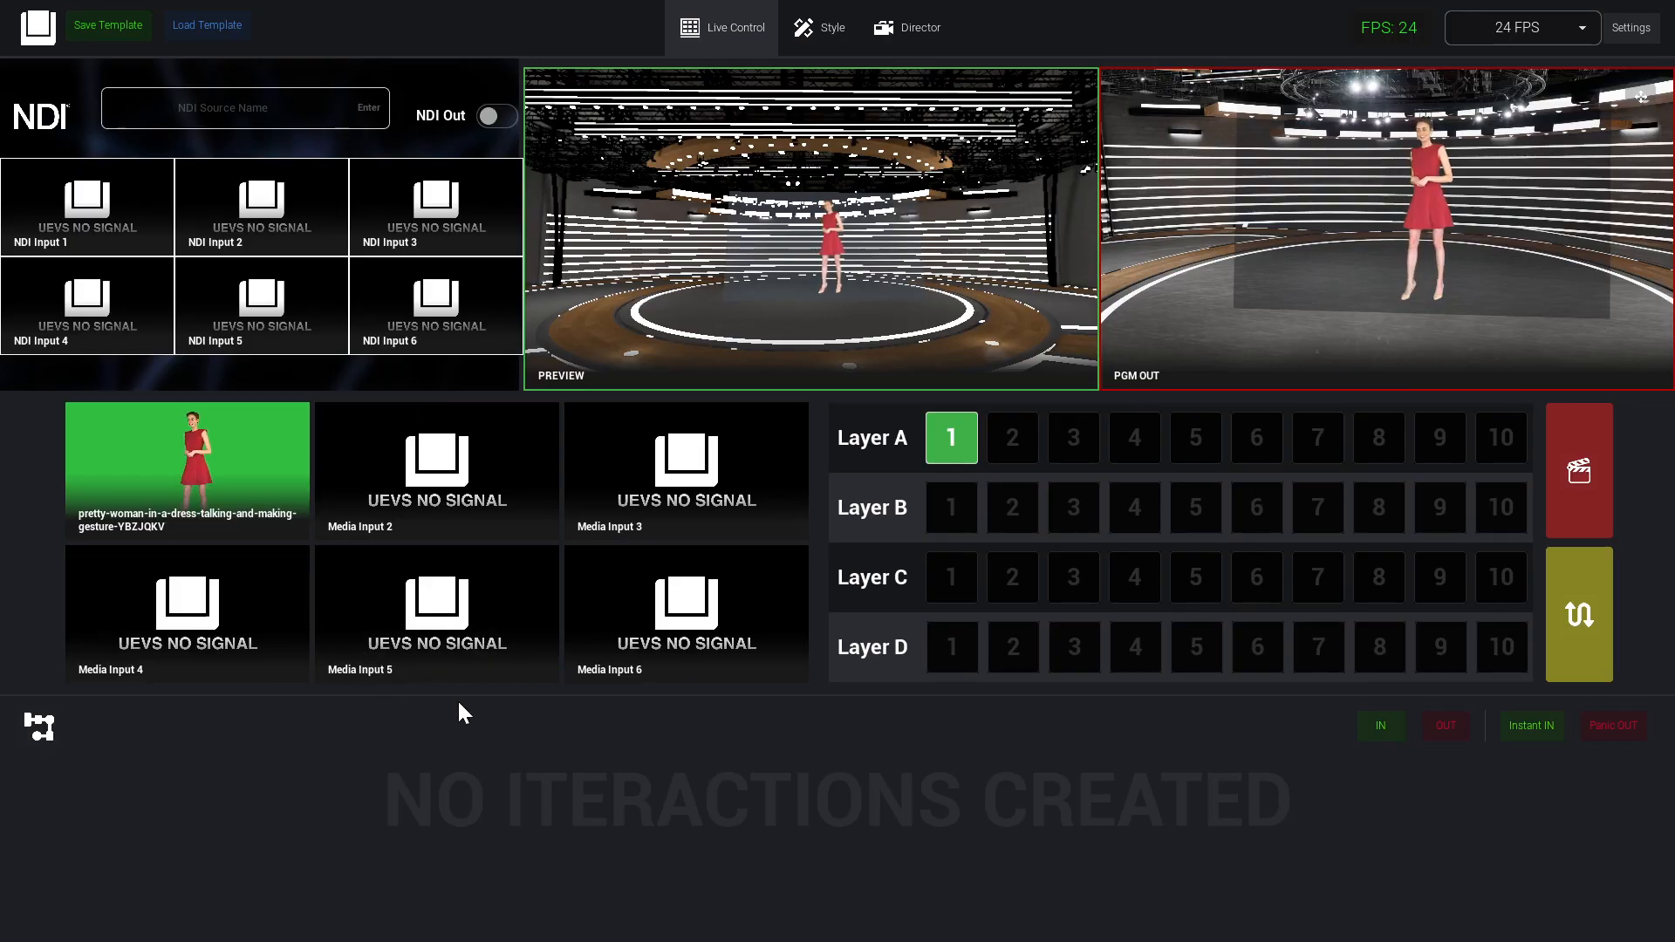
{"action": "left_click", "coordinate": [492, 527]}
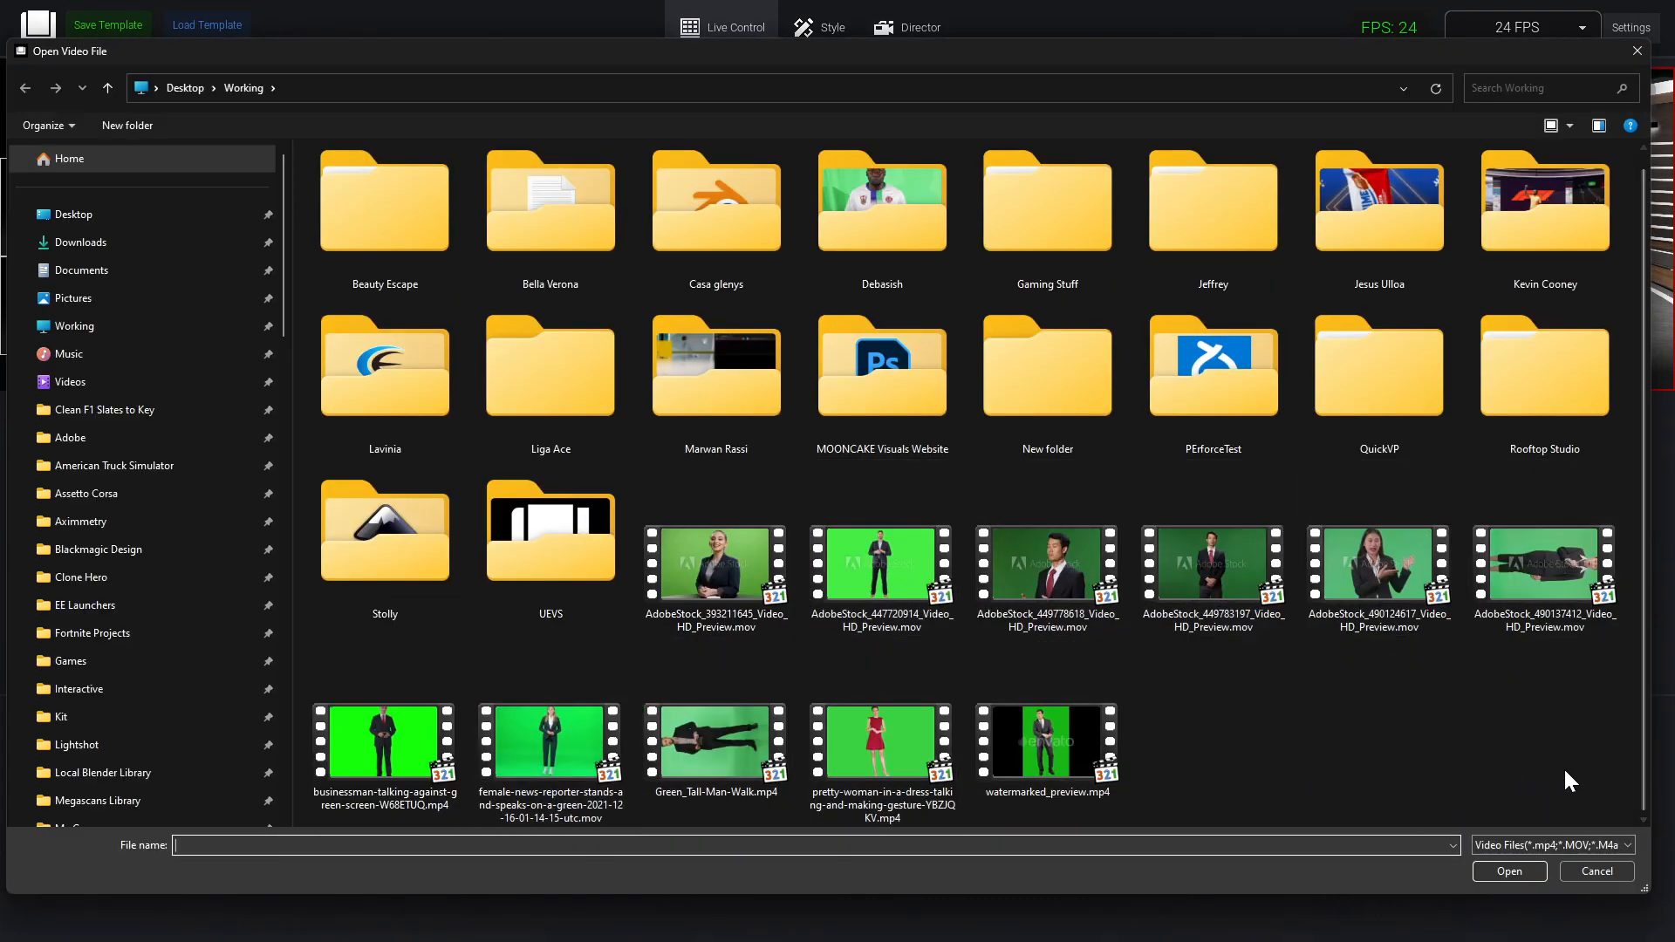
{"action": "double_click", "coordinate": [1558, 583]}
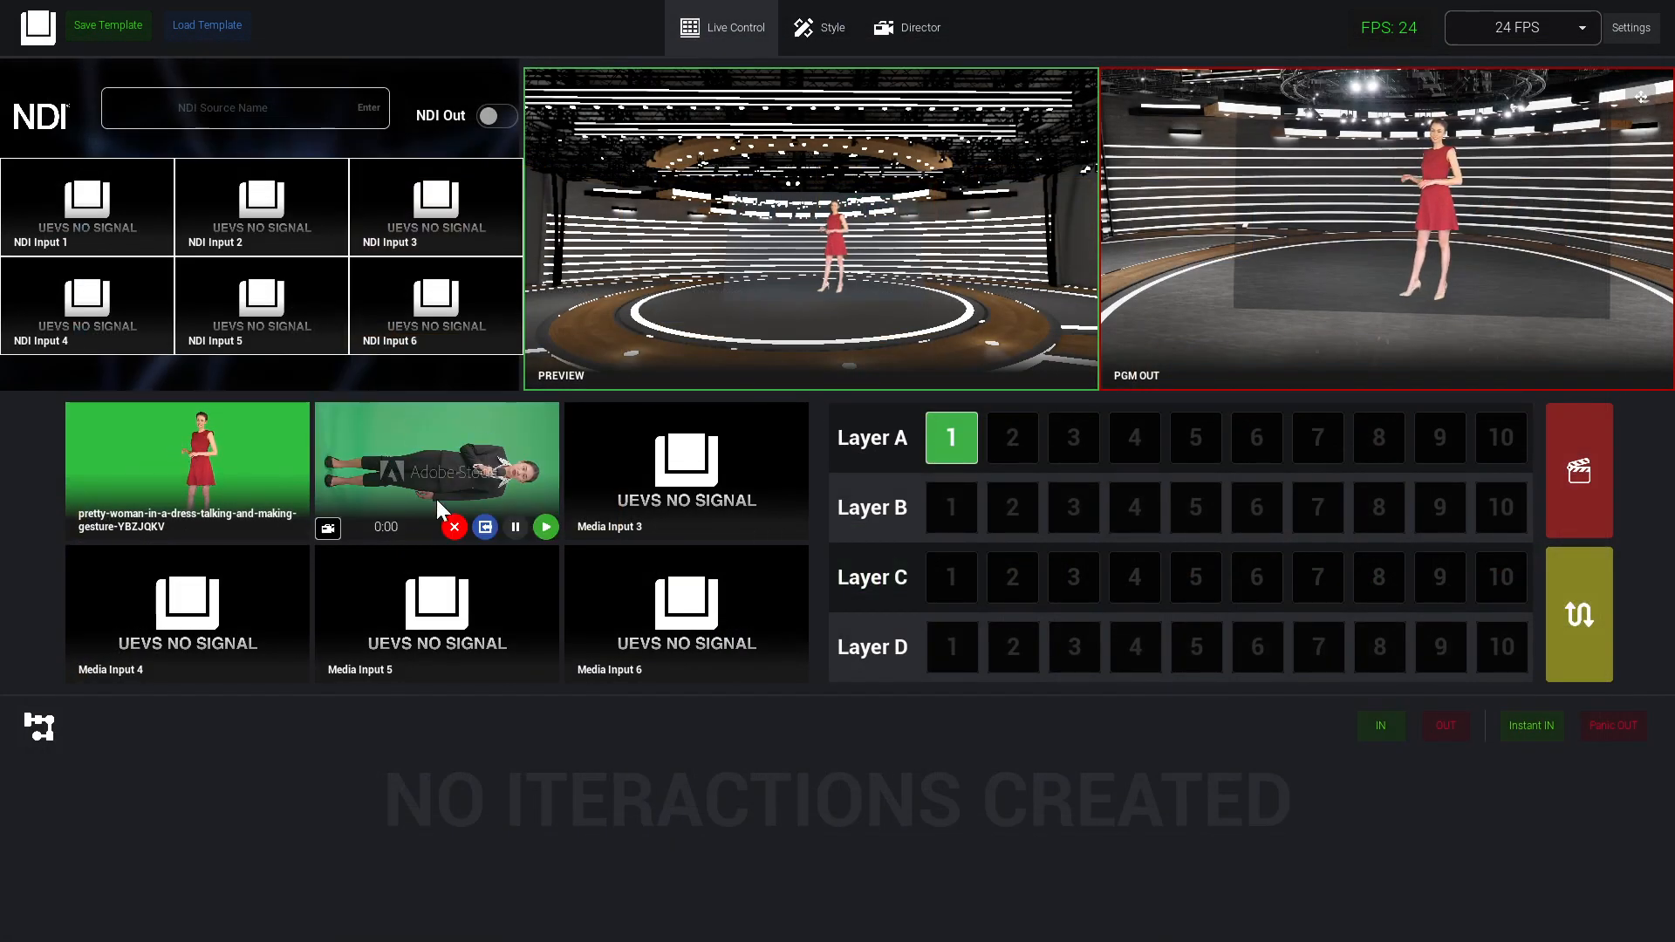
Switch the studio element's fill input to Media Input 2
{"action": "left_click", "coordinate": [824, 35]}
{"action": "left_click", "coordinate": [1494, 173]}
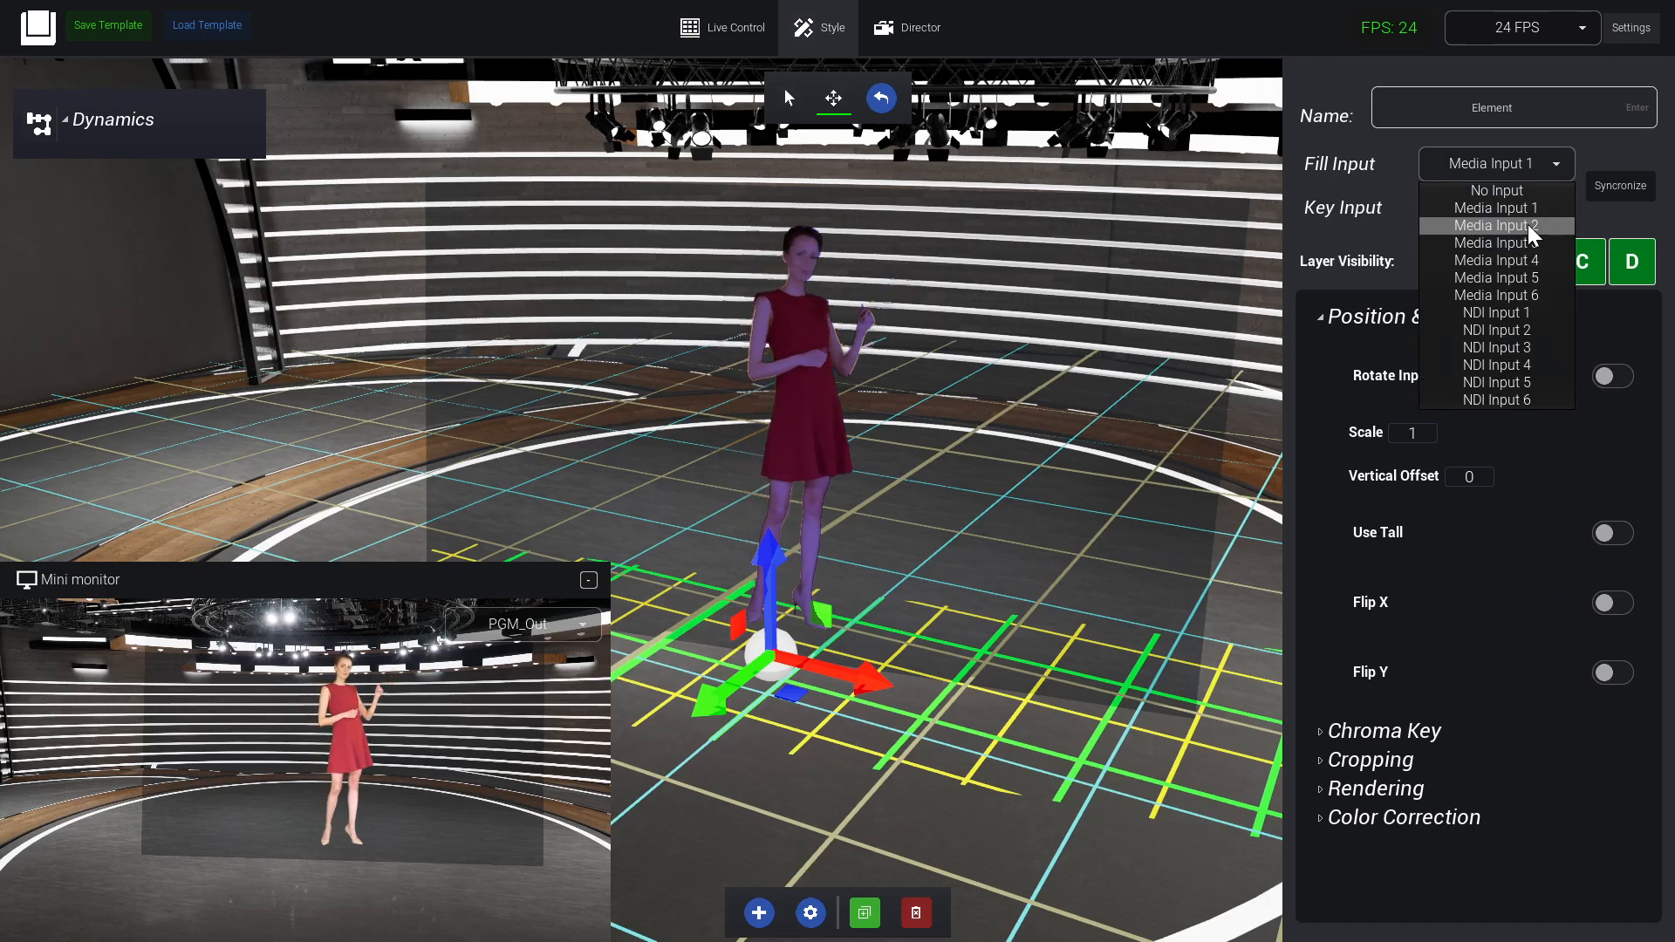
{"action": "left_click", "coordinate": [1527, 223]}
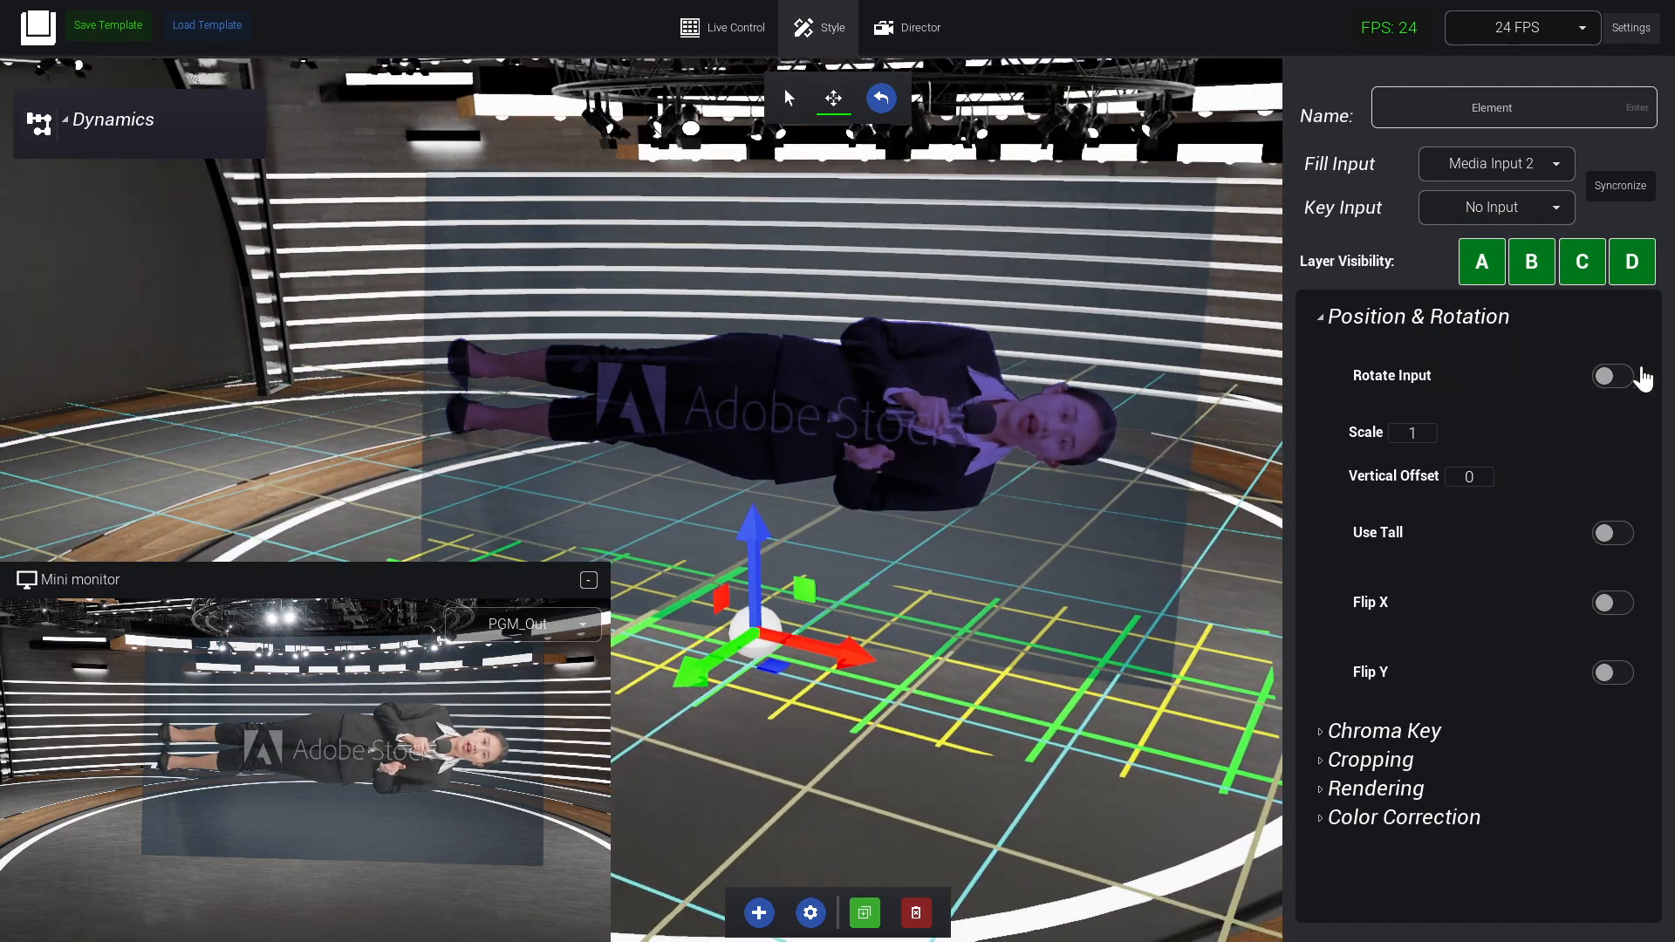
Stand the sideways presenter upright with Use Tall and Flip Y, and set the element's scale to 0.5
{"action": "left_click", "coordinate": [1611, 534]}
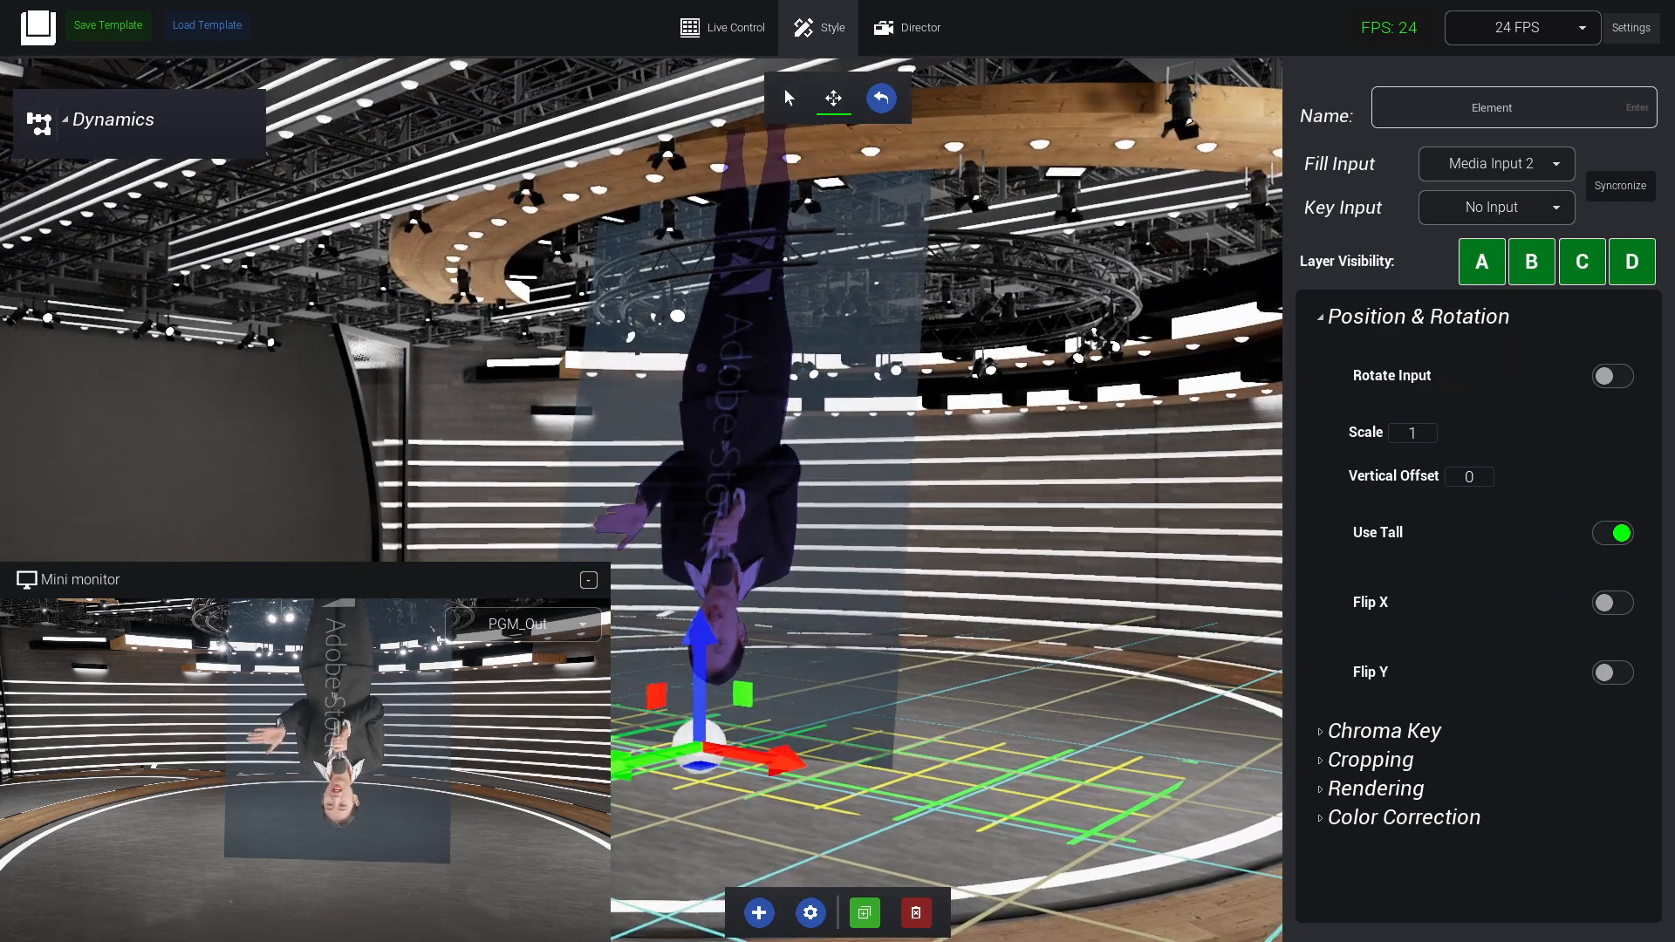
{"action": "left_click", "coordinate": [1610, 677]}
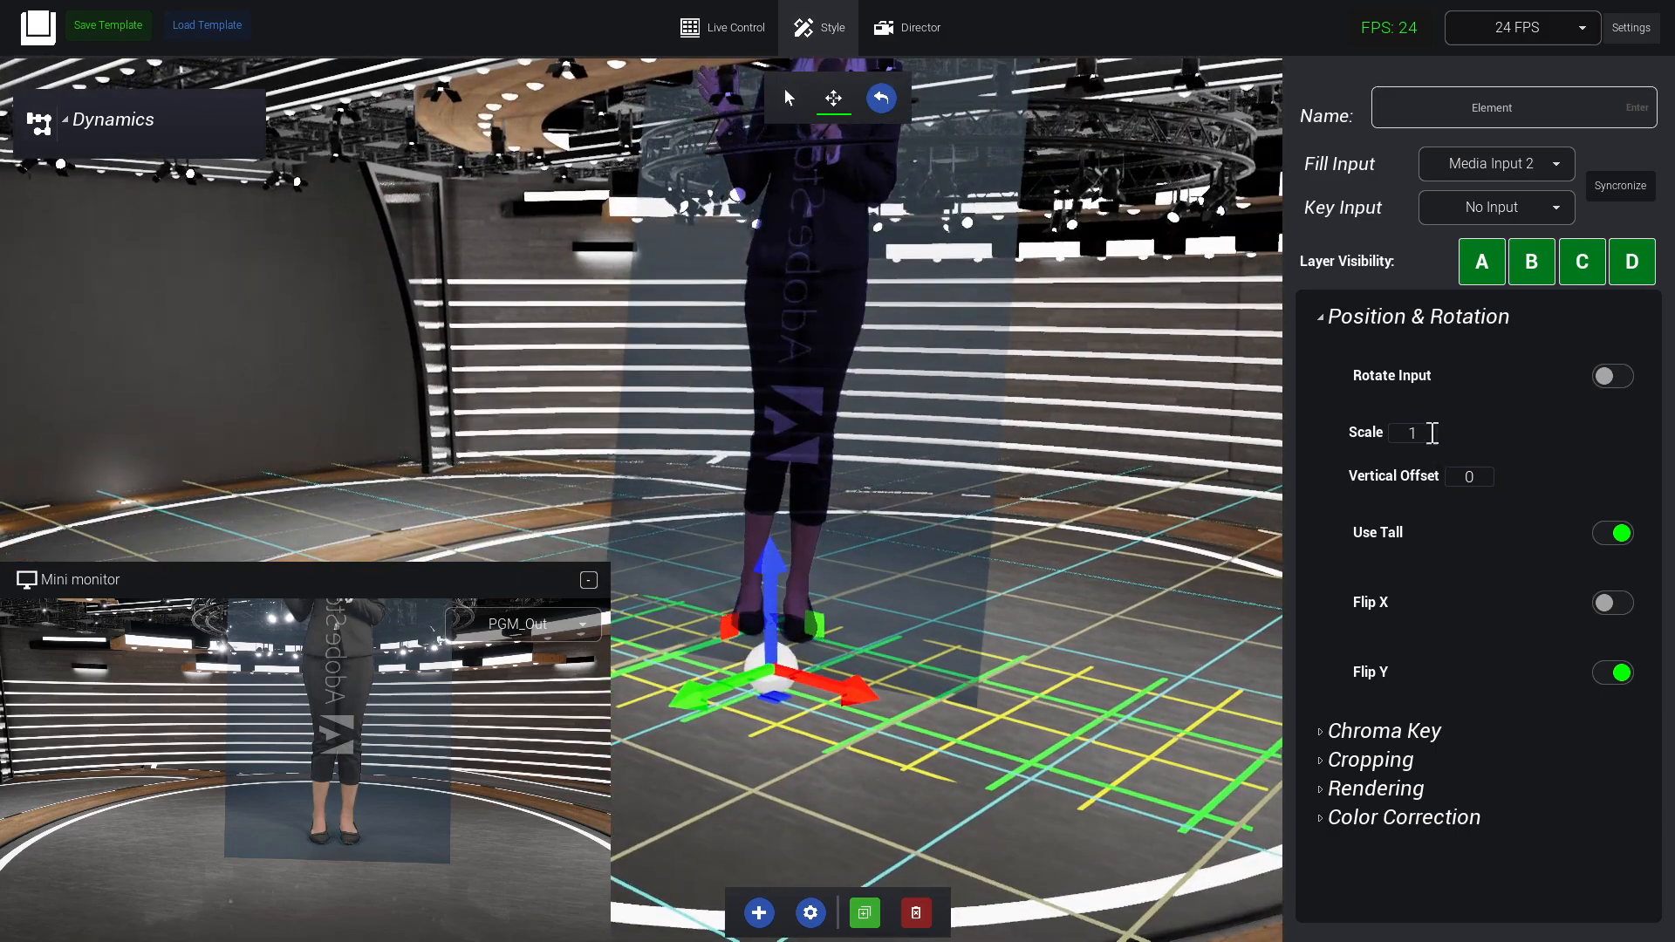
{"action": "left_click_drag", "start_coordinate": [1370, 430], "coordinate": [1220, 438]}
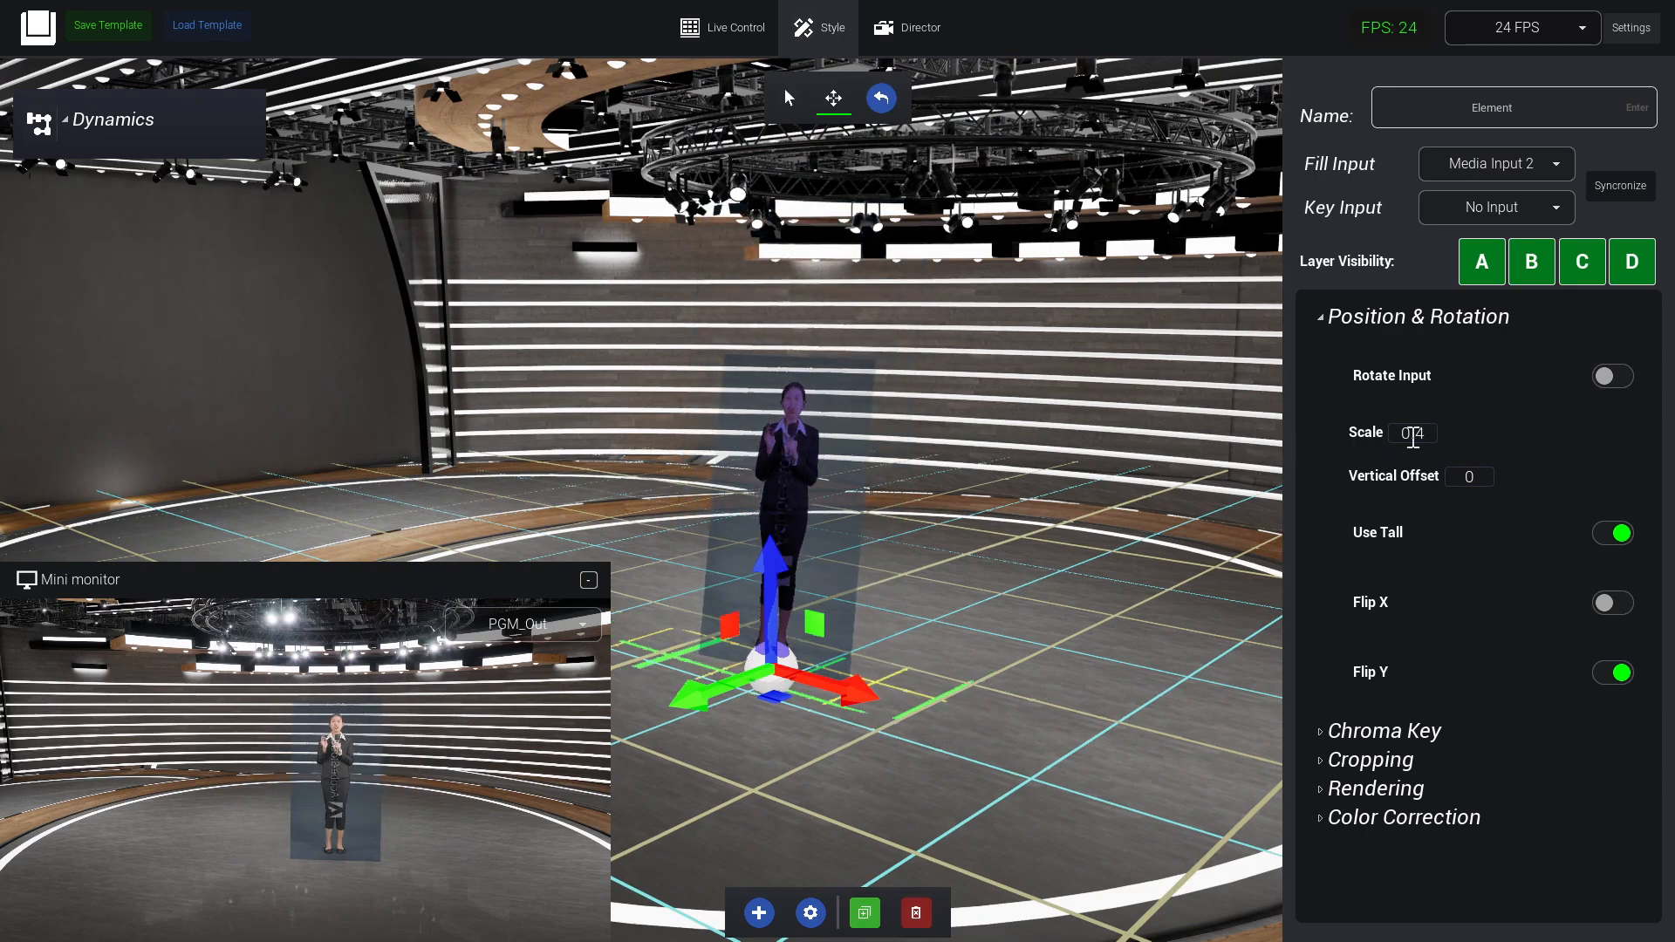
{"action": "type", "text": "5"}
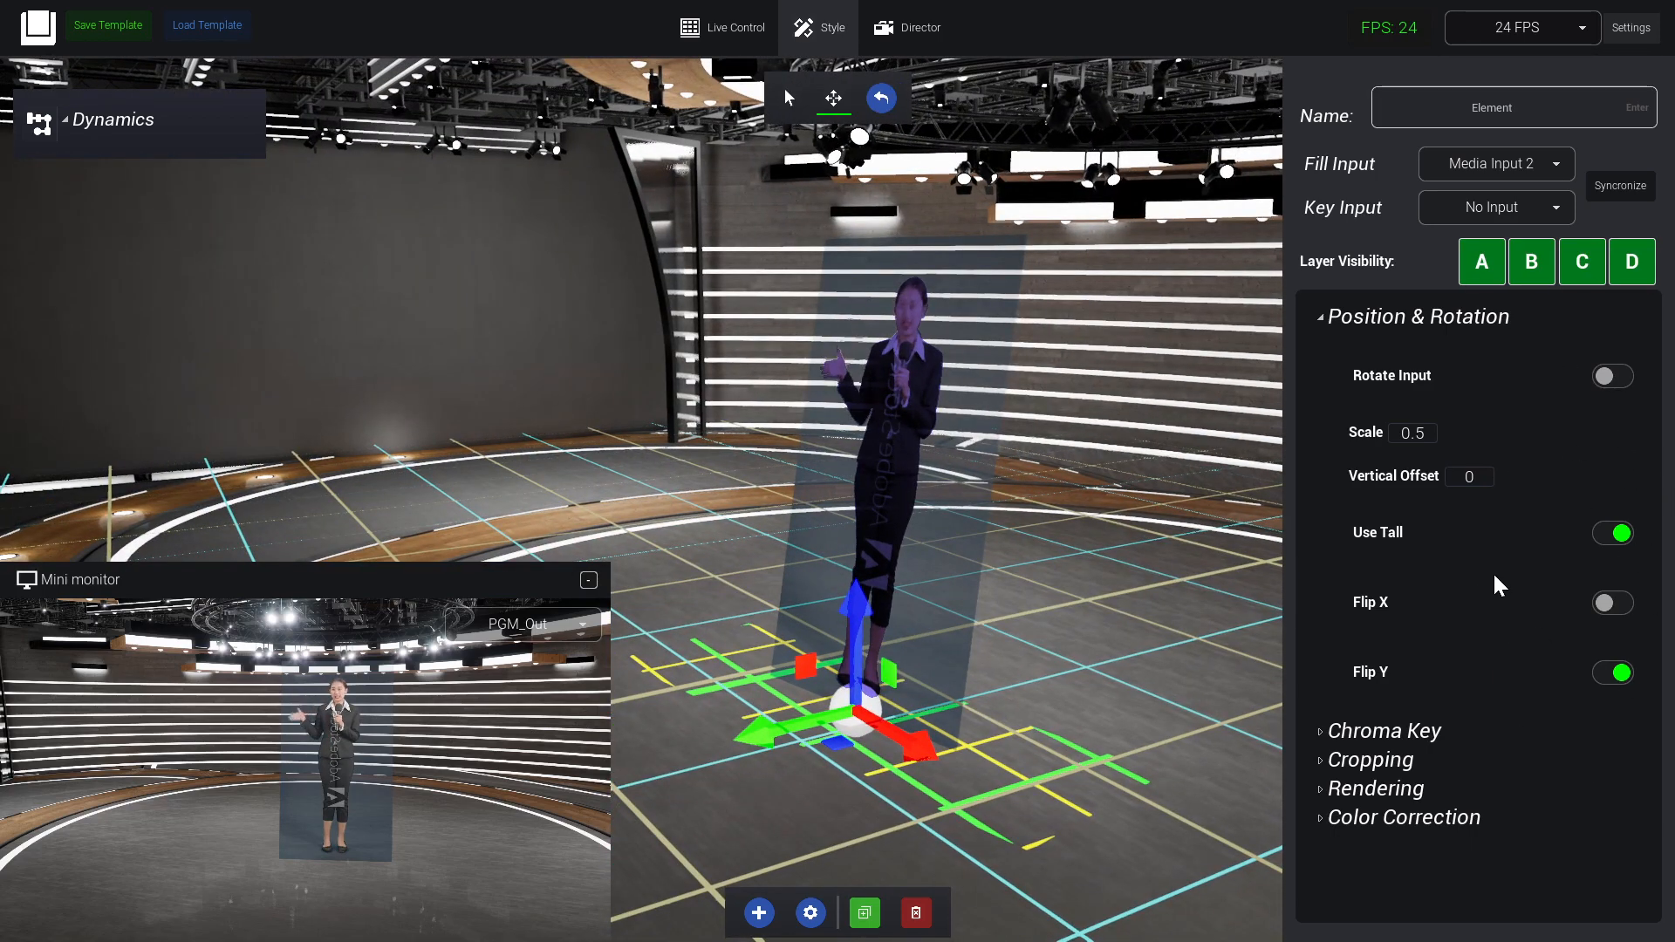
Open the element's Chroma Key settings and examine the Key Input as alpha option and the available key input sources
{"action": "left_click", "coordinate": [1377, 317]}
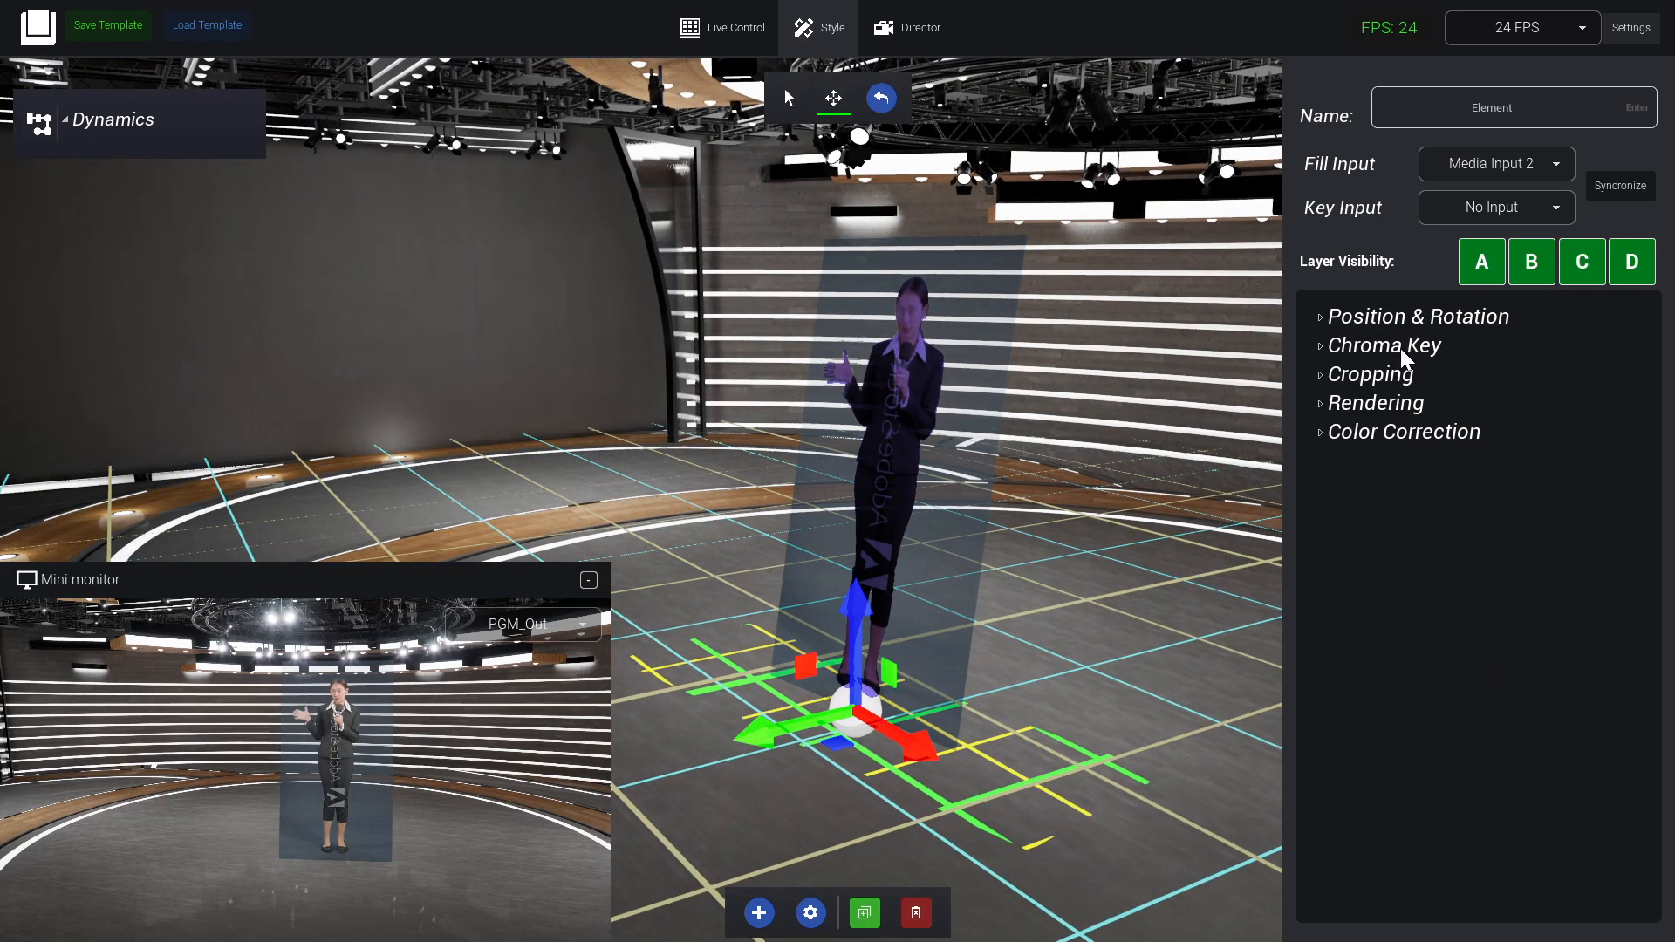
{"action": "left_click", "coordinate": [1400, 347]}
{"action": "scroll", "coordinate": [1541, 473], "scroll_direction": "down", "scroll_amount": 1}
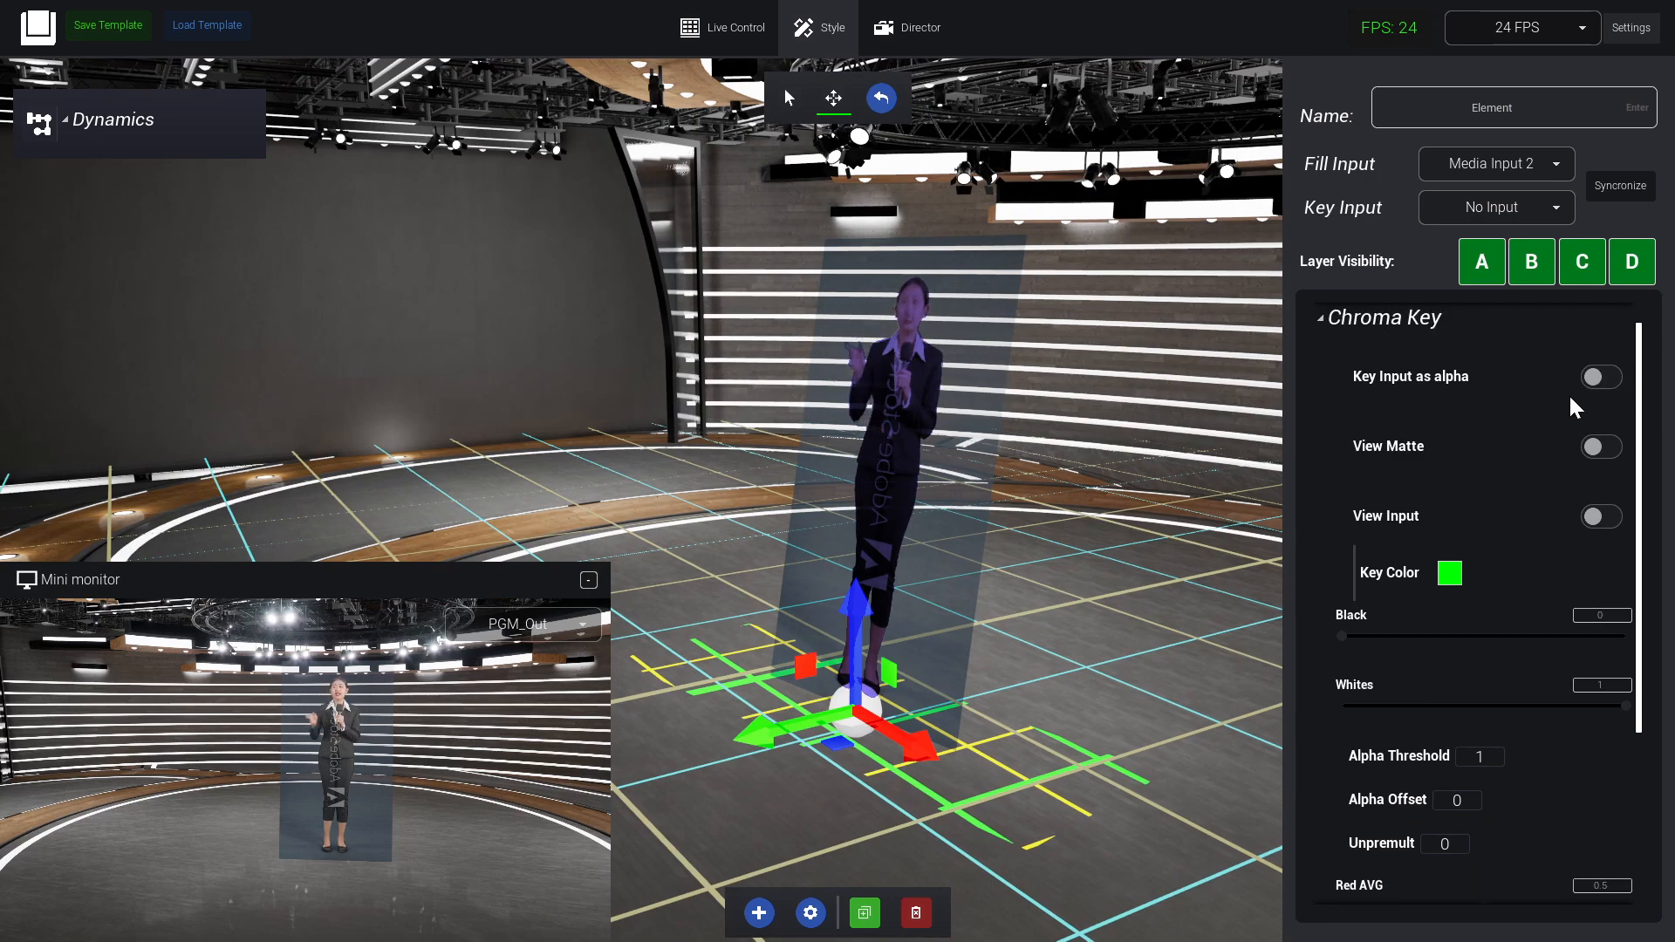
{"action": "left_click", "coordinate": [1605, 377]}
{"action": "left_click", "coordinate": [1608, 380]}
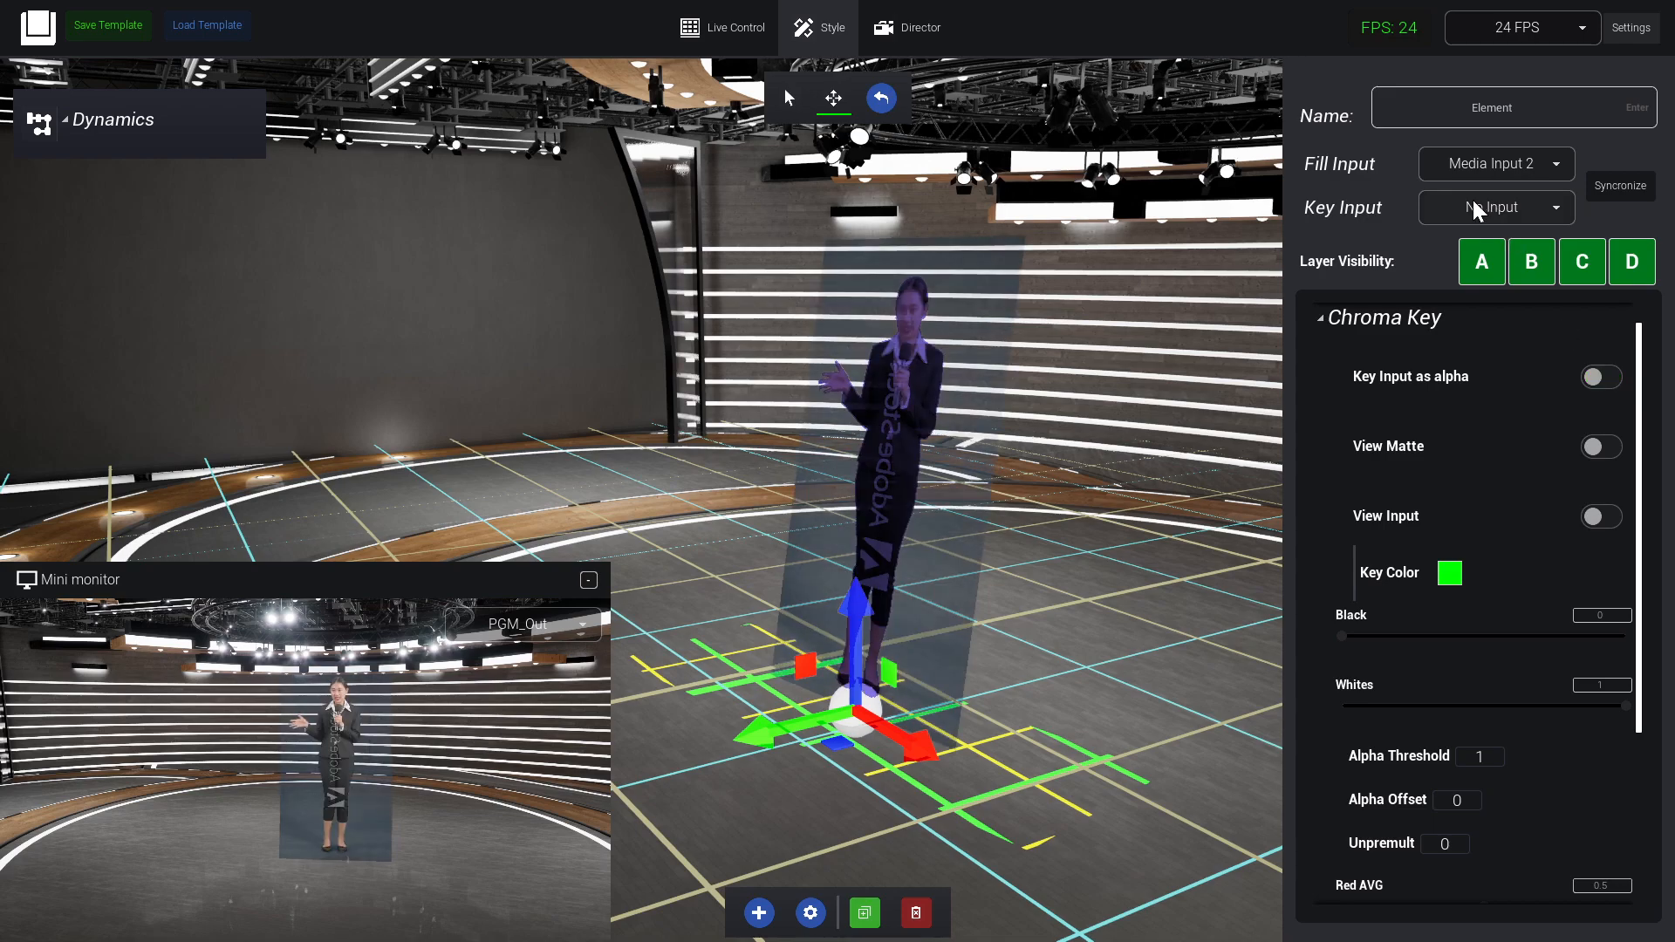
{"action": "left_click", "coordinate": [1483, 206]}
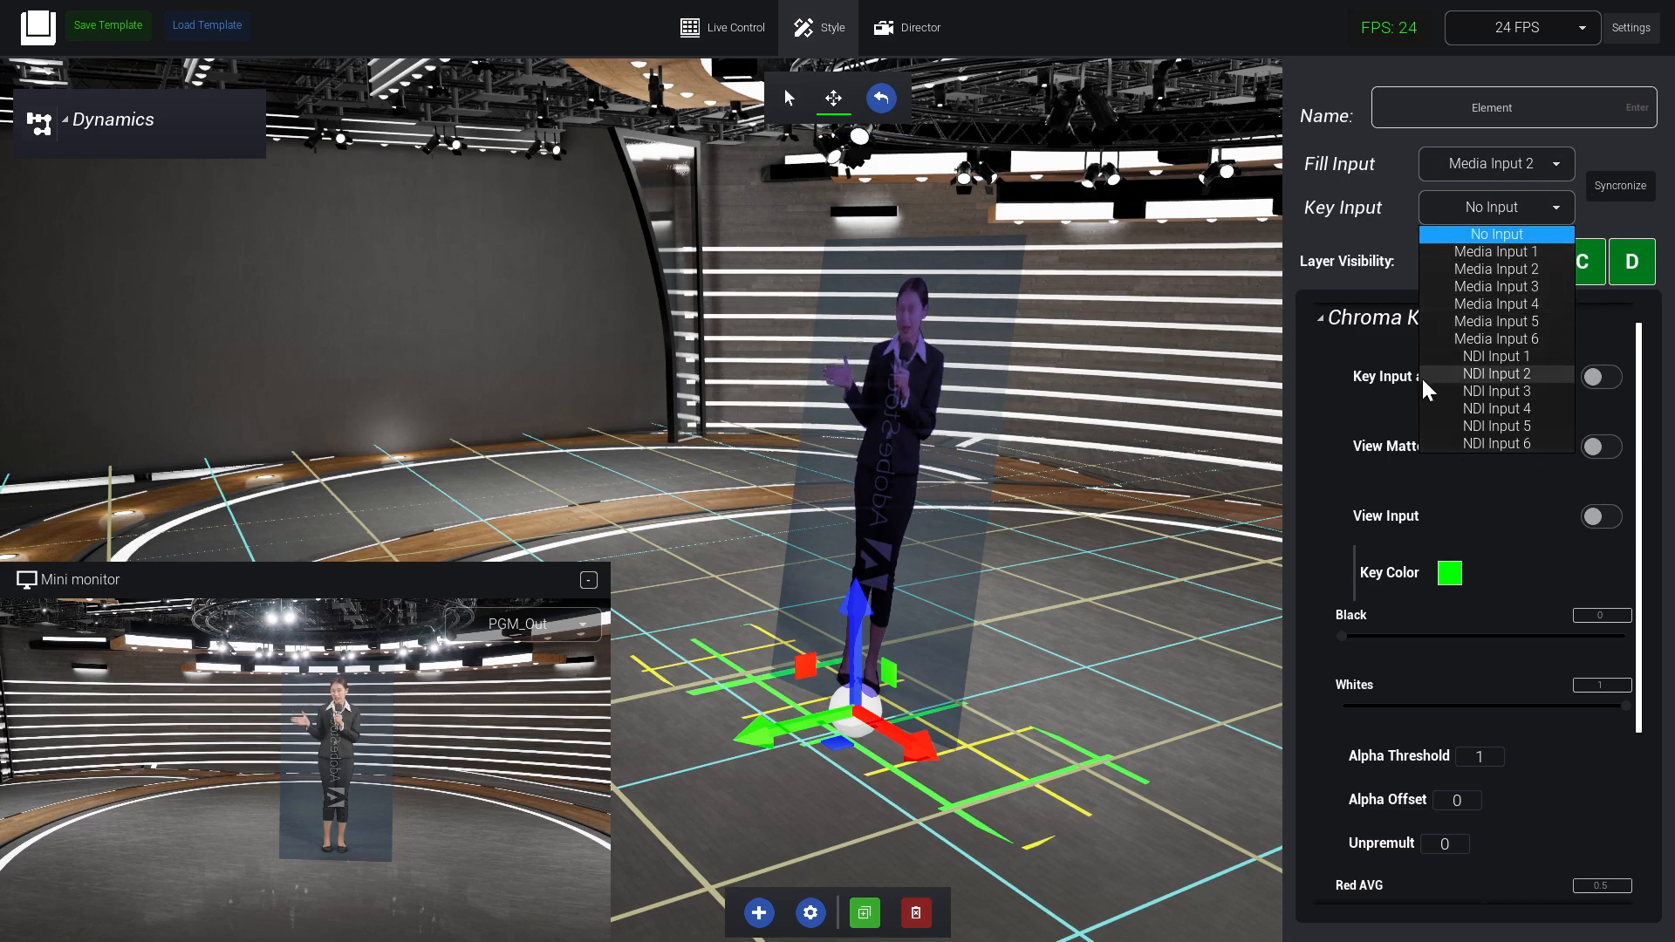
{"action": "left_click", "coordinate": [1377, 401]}
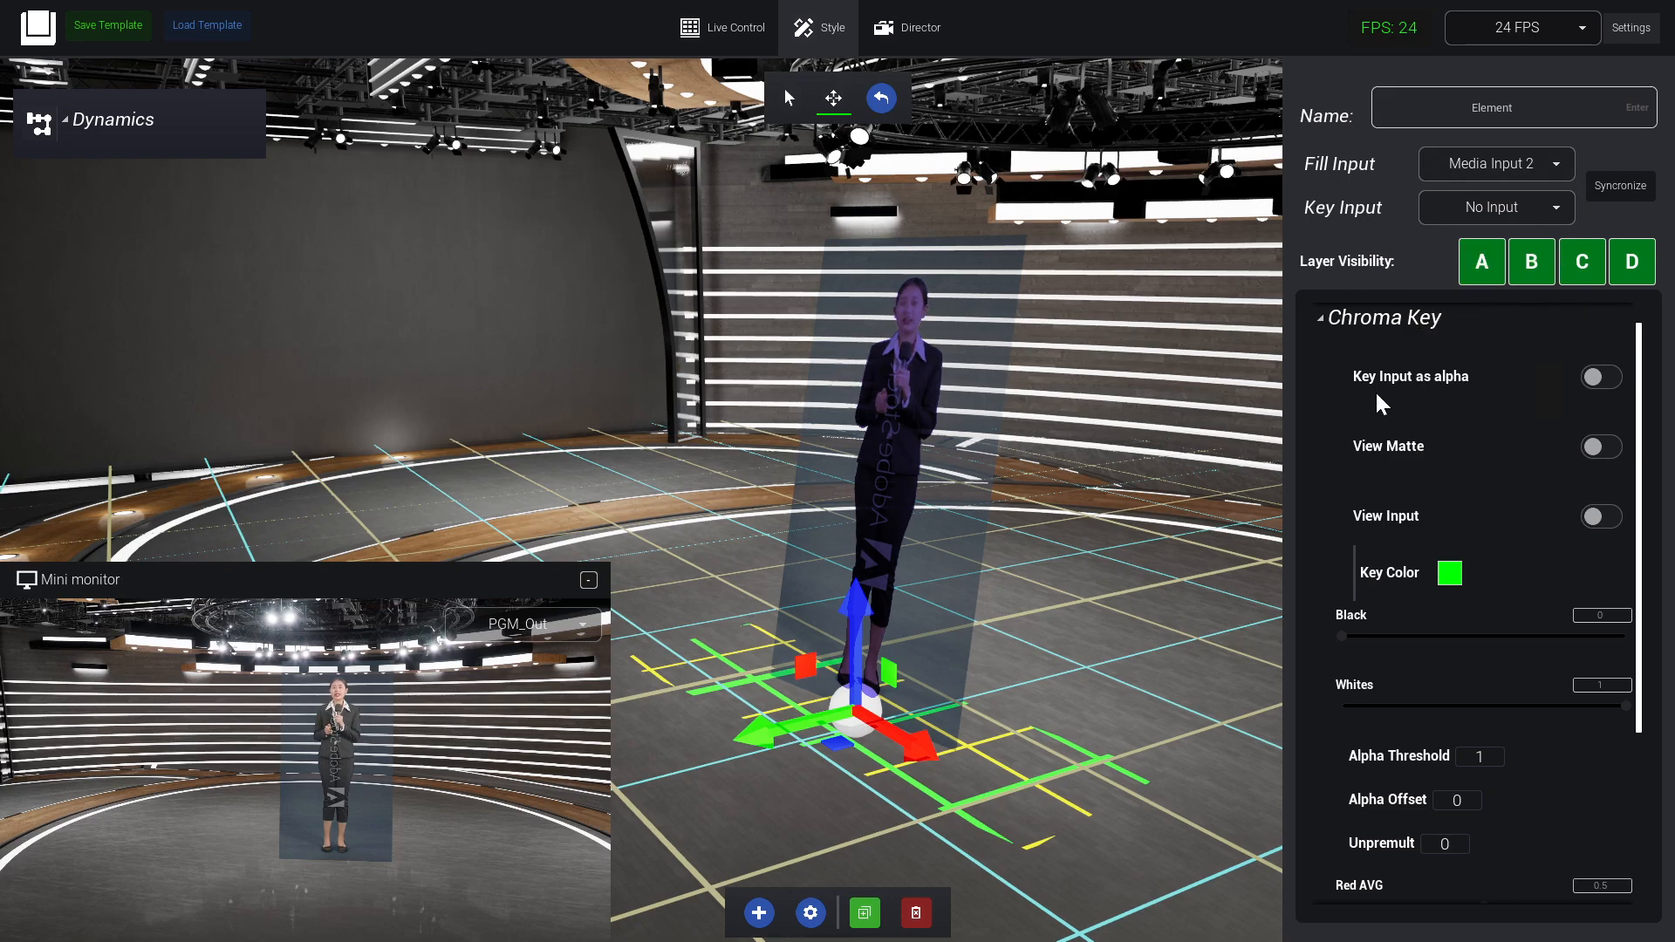
{"action": "left_click", "coordinate": [1595, 381]}
{"action": "left_click", "coordinate": [1604, 381]}
Preview the element's chroma key matte and its unkeyed input, switching each preview off again
{"action": "right_click_drag", "start_coordinate": [1120, 549], "coordinate": [1221, 548]}
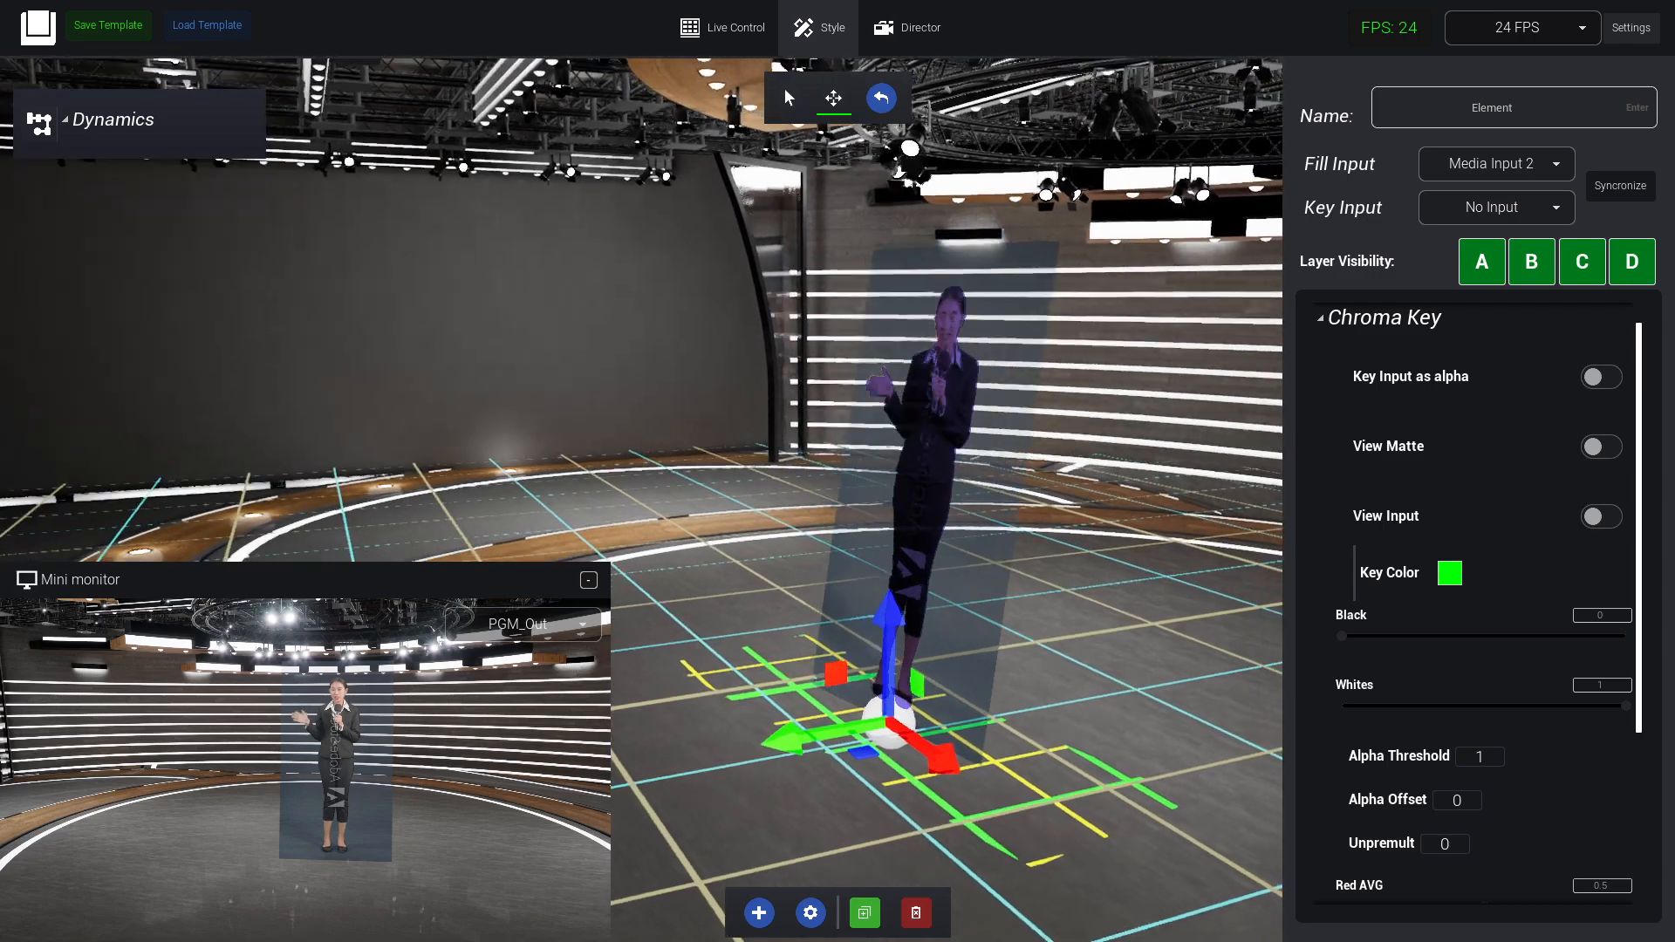
{"action": "left_click", "coordinate": [1608, 448]}
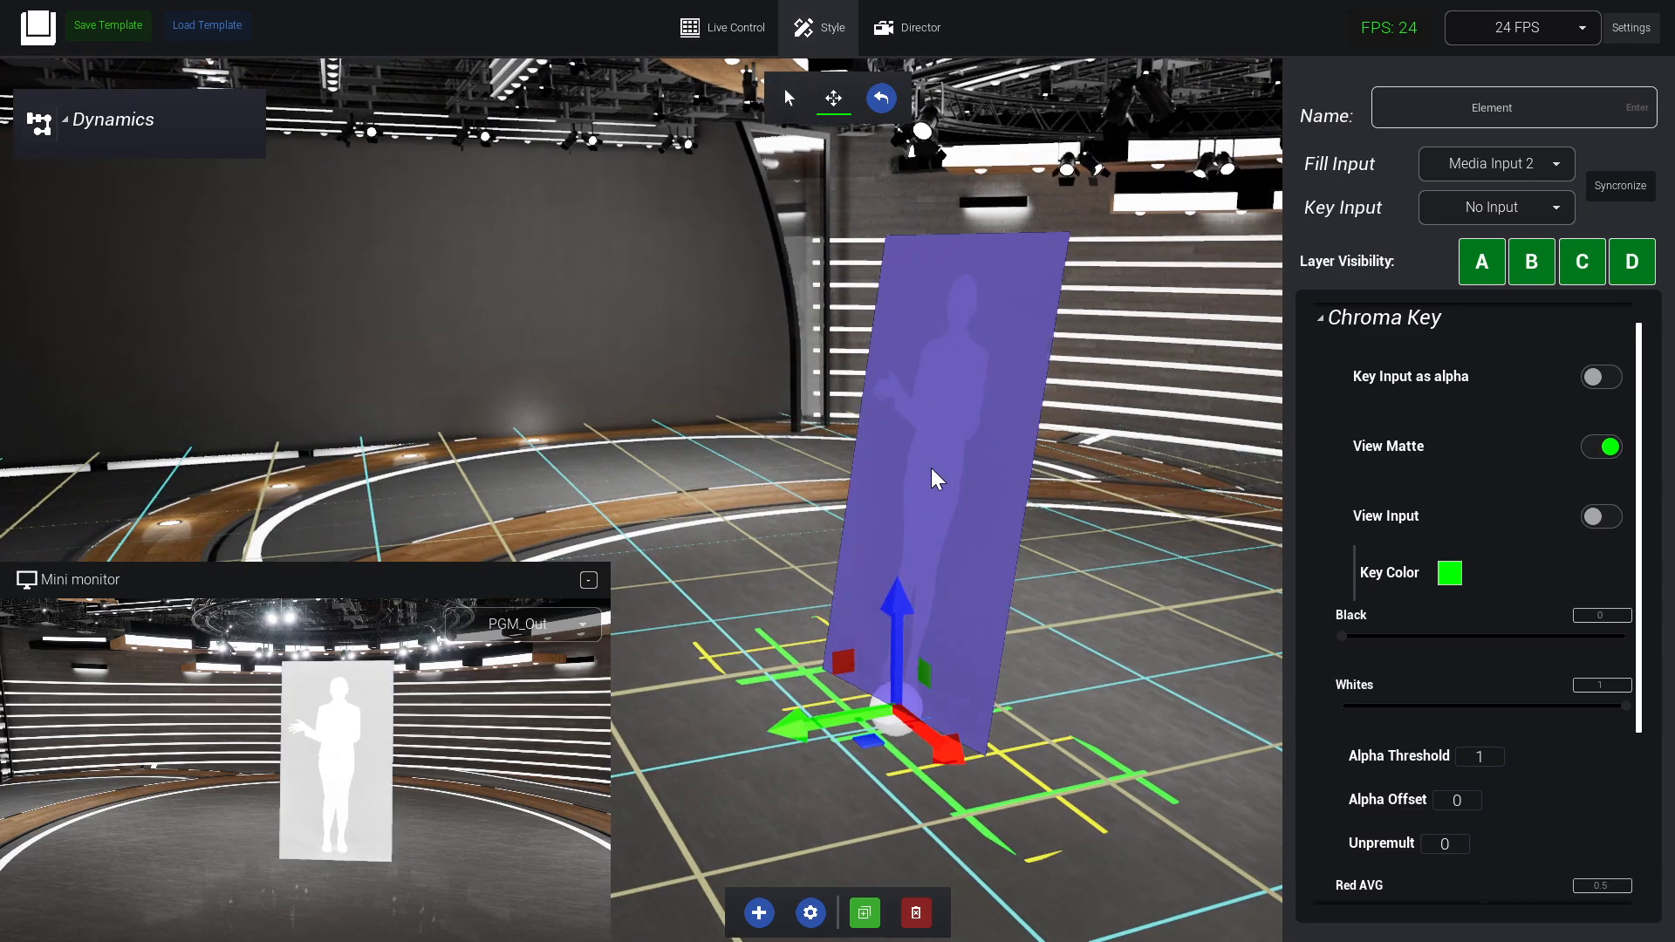
{"action": "left_click", "coordinate": [1612, 447]}
{"action": "left_click", "coordinate": [1604, 520]}
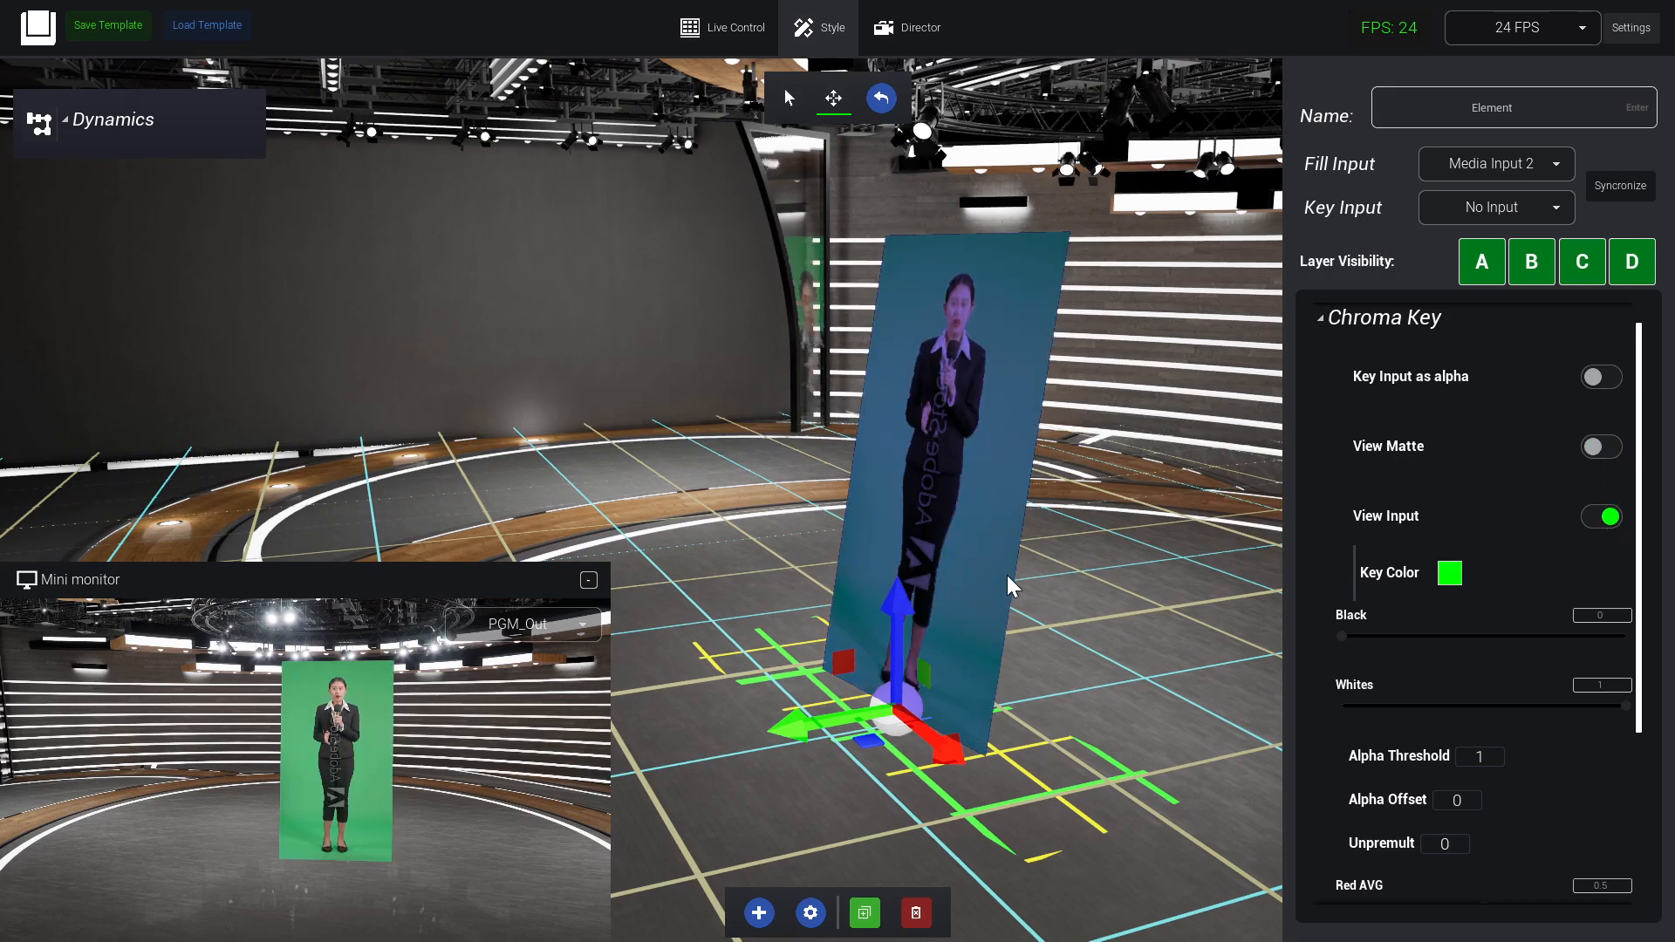
{"action": "right_click_drag", "start_coordinate": [1010, 586], "coordinate": [312, 737]}
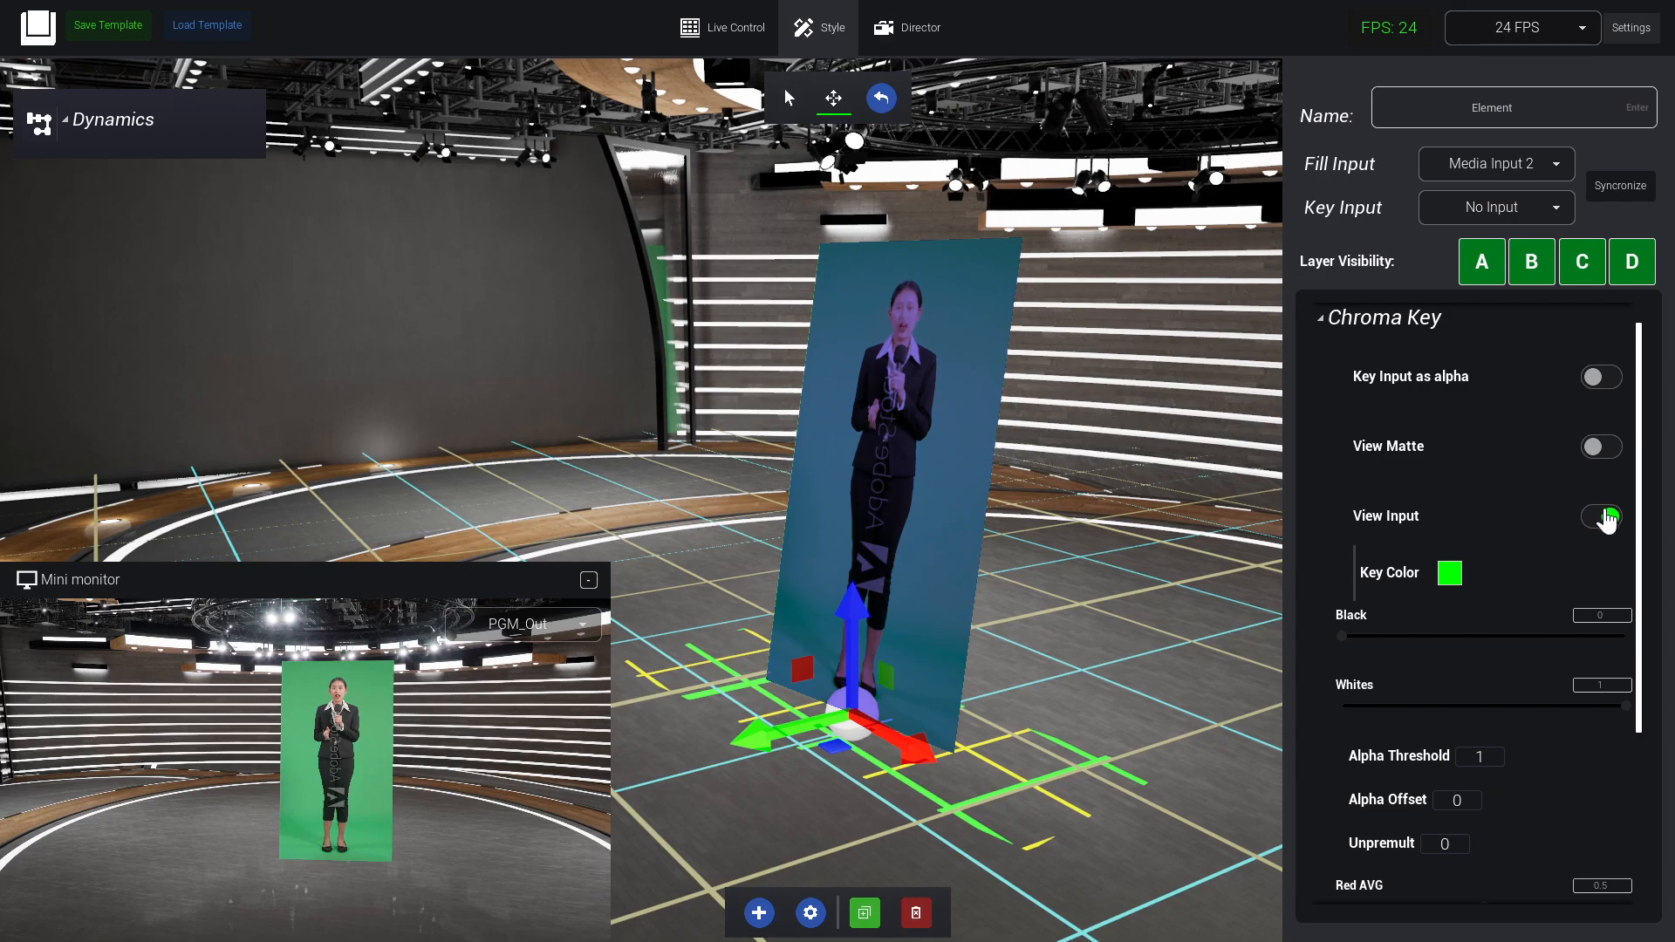
{"action": "left_click", "coordinate": [1603, 516]}
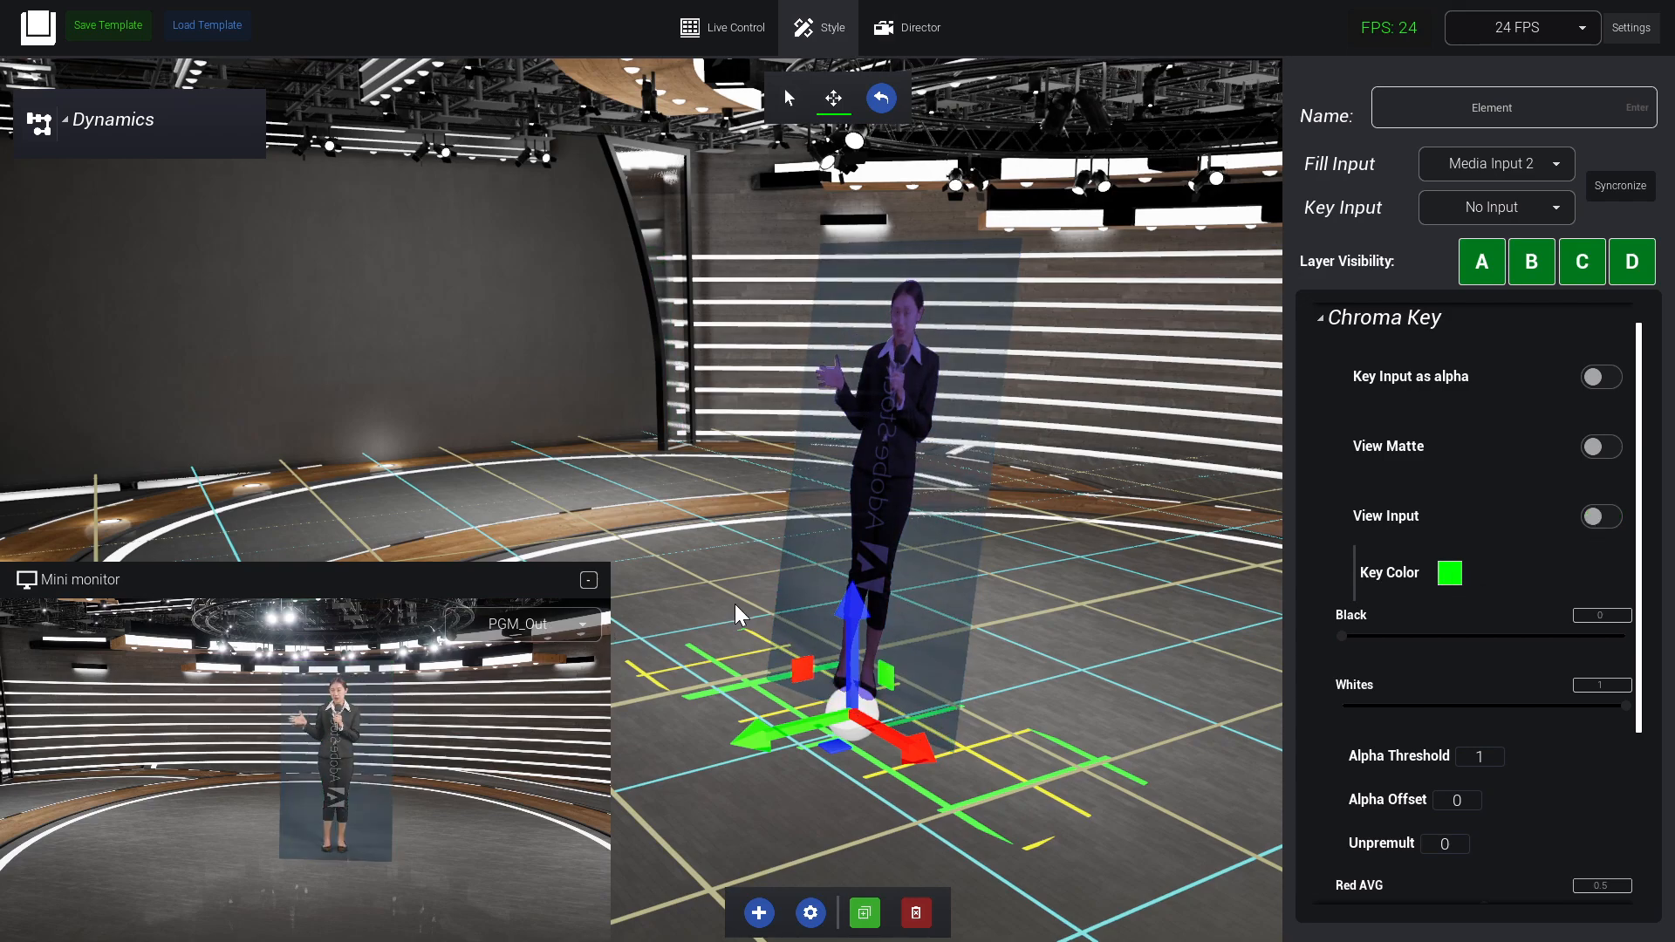
Switch the mini monitor's source to Media Input 2 to show the raw green-screen footage
{"action": "right_click_drag", "start_coordinate": [844, 742], "coordinate": [593, 654]}
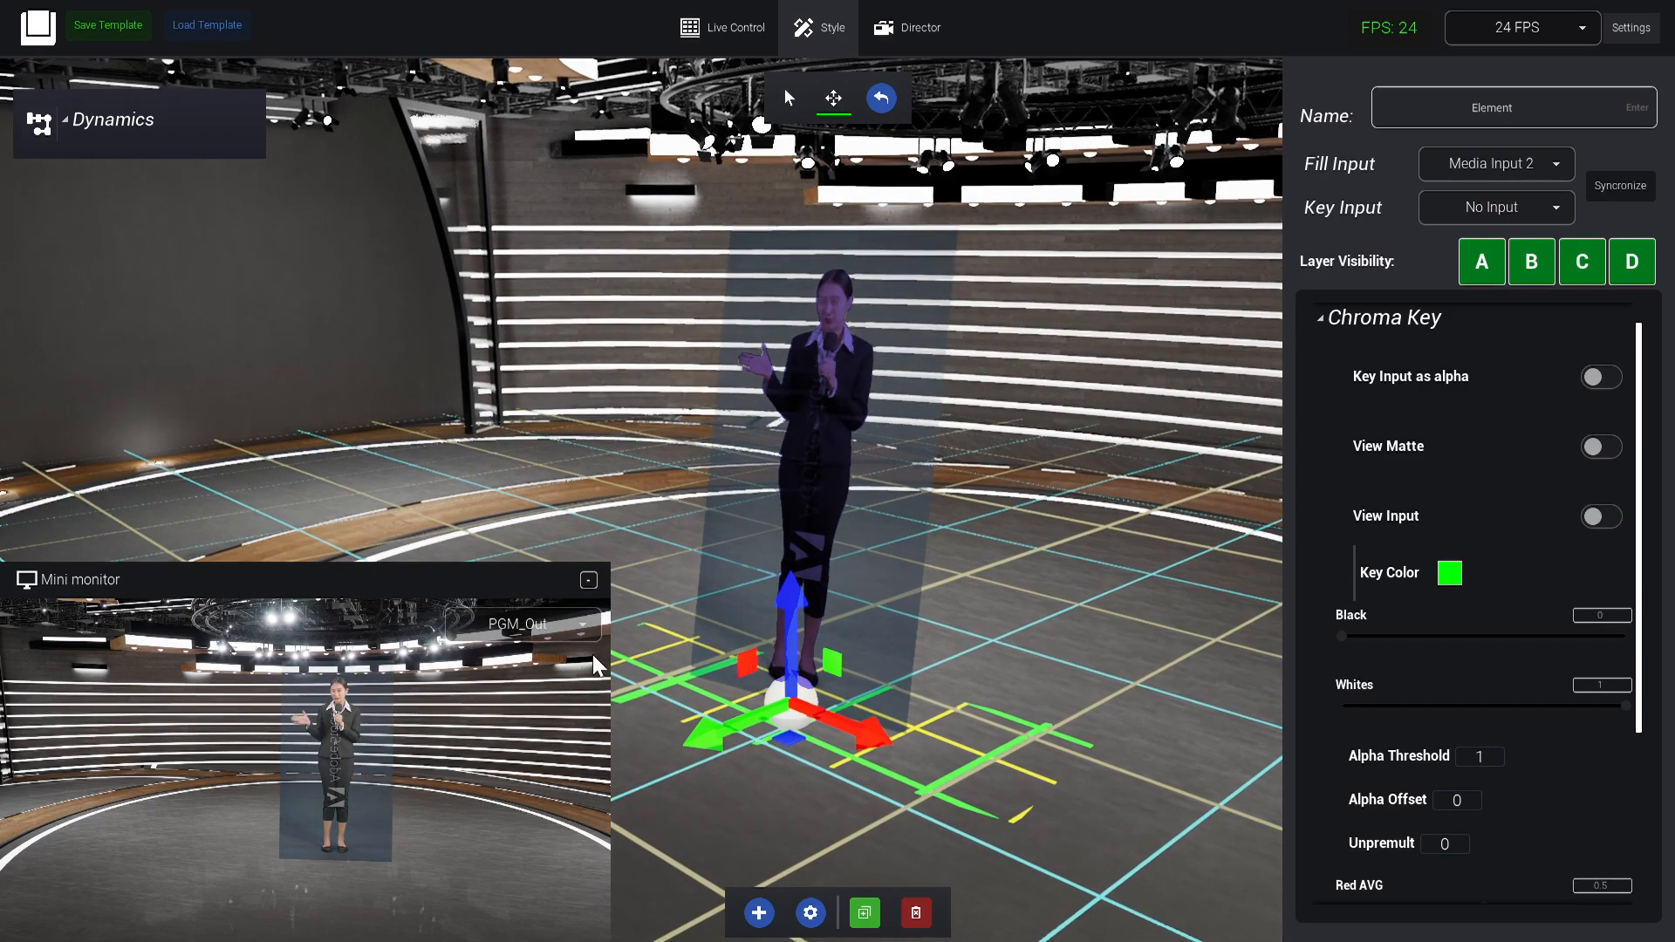
{"action": "left_click", "coordinate": [531, 626]}
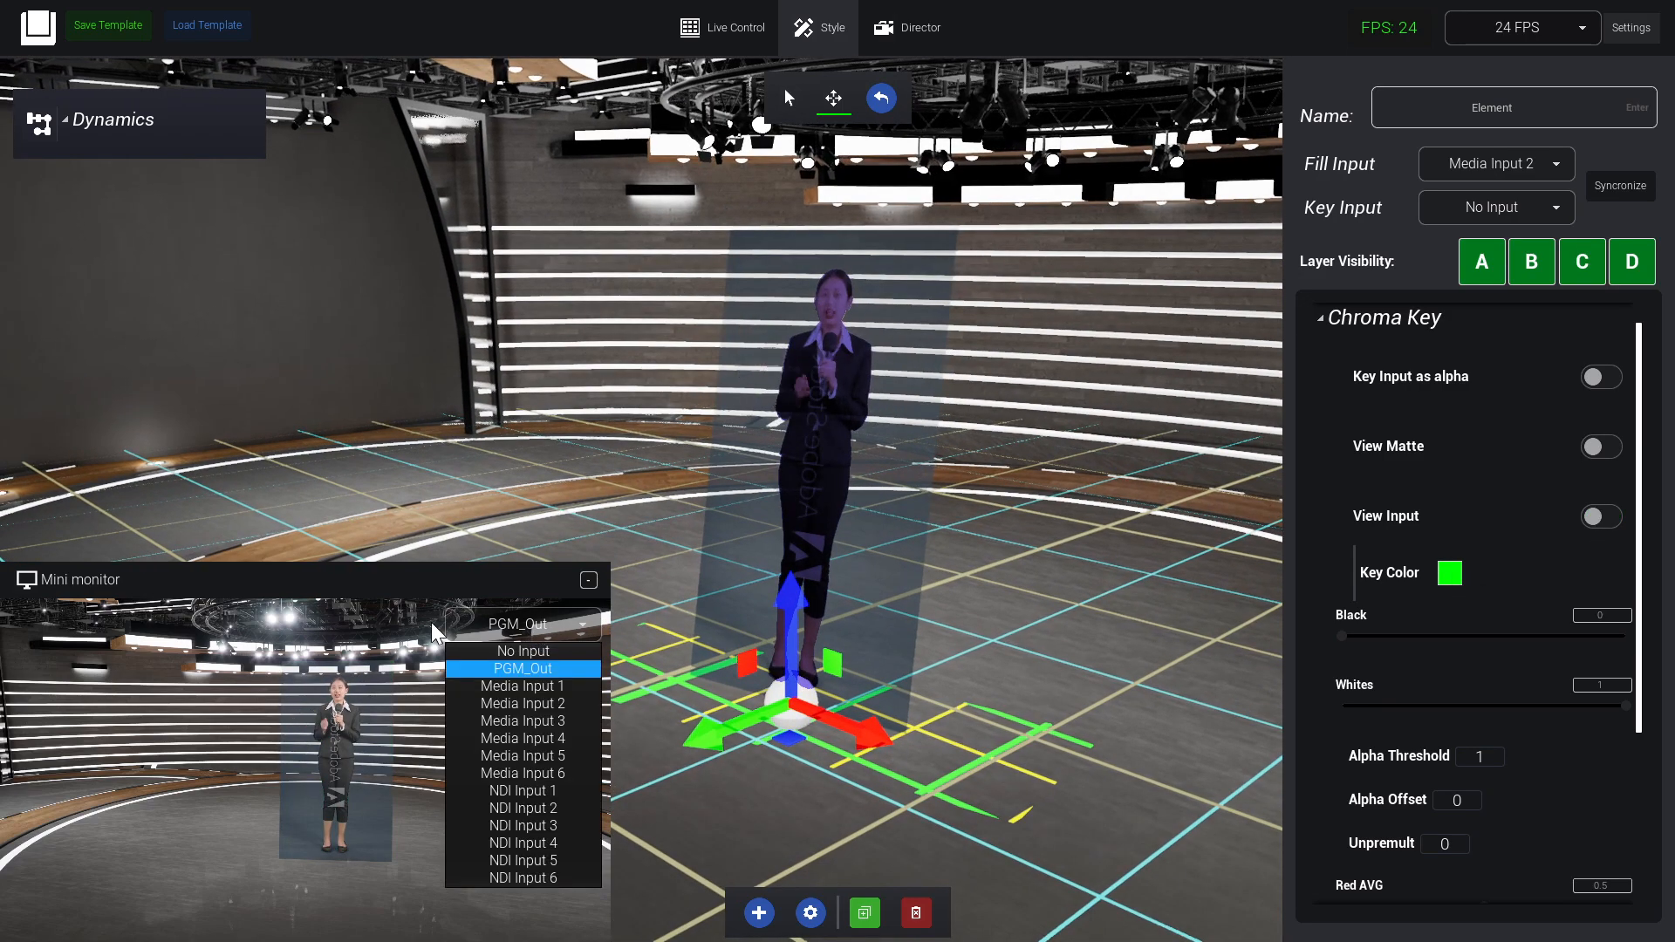
{"action": "left_click", "coordinate": [563, 686]}
{"action": "left_click", "coordinate": [542, 628]}
{"action": "left_click", "coordinate": [537, 703]}
{"action": "left_click", "coordinate": [541, 619]}
{"action": "left_click", "coordinate": [557, 687]}
{"action": "left_click", "coordinate": [549, 625]}
{"action": "left_click", "coordinate": [568, 705]}
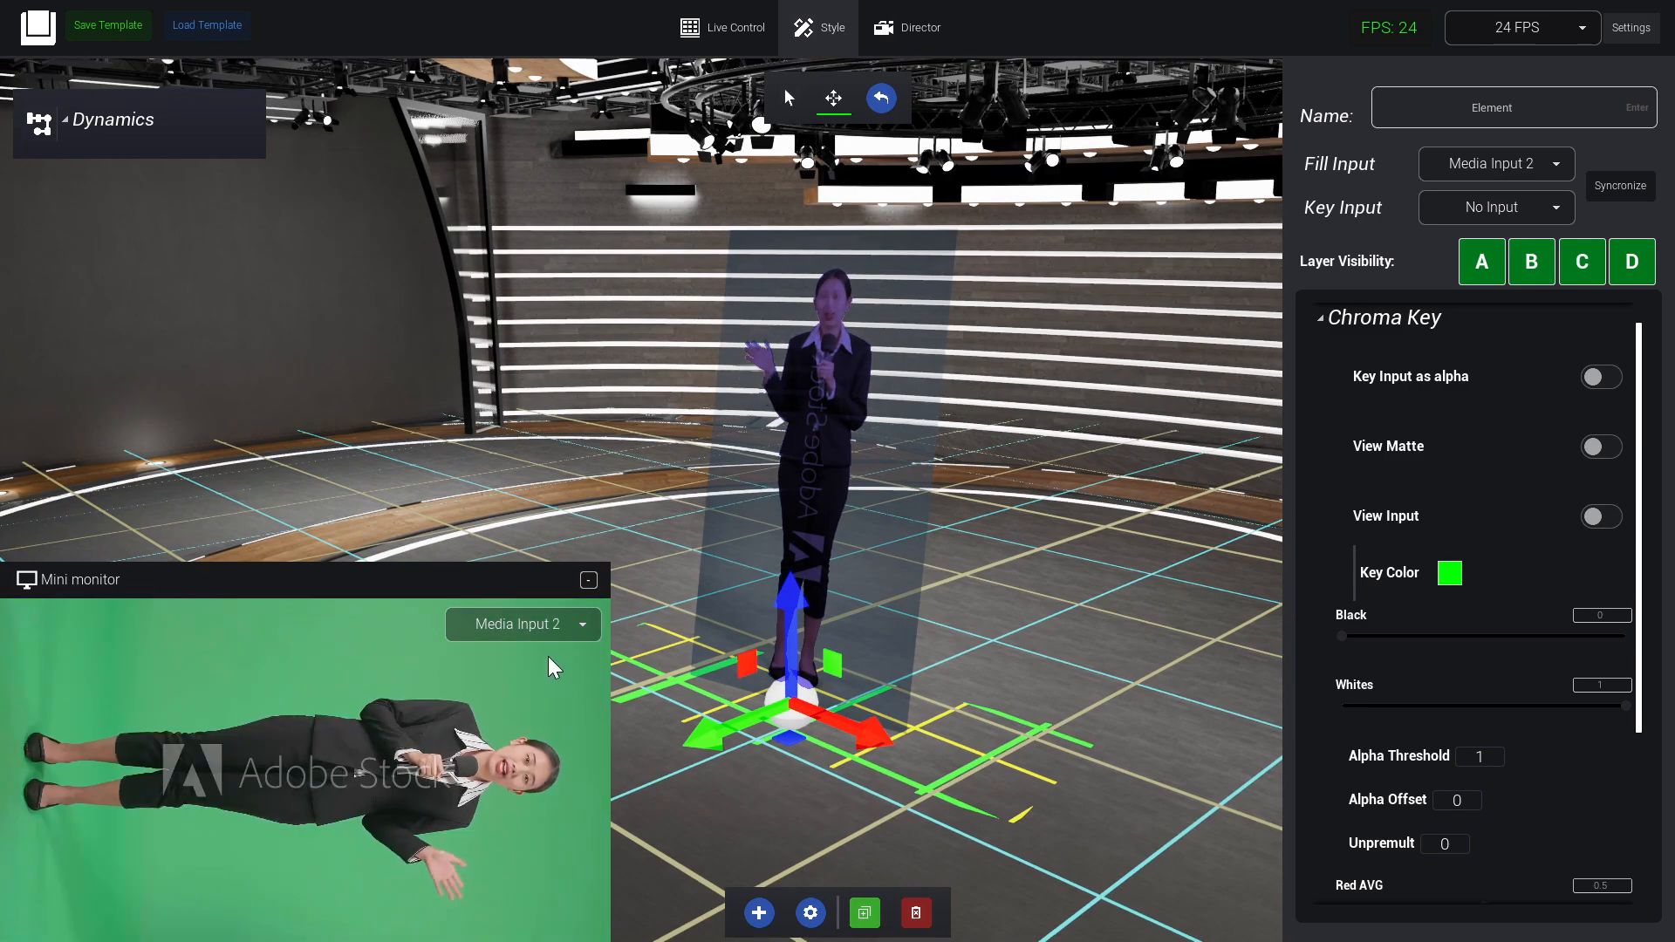
Sample the Key Color from the green backdrop in the mini monitor, and return the monitor to PGM_Out
{"action": "left_click", "coordinate": [1448, 575]}
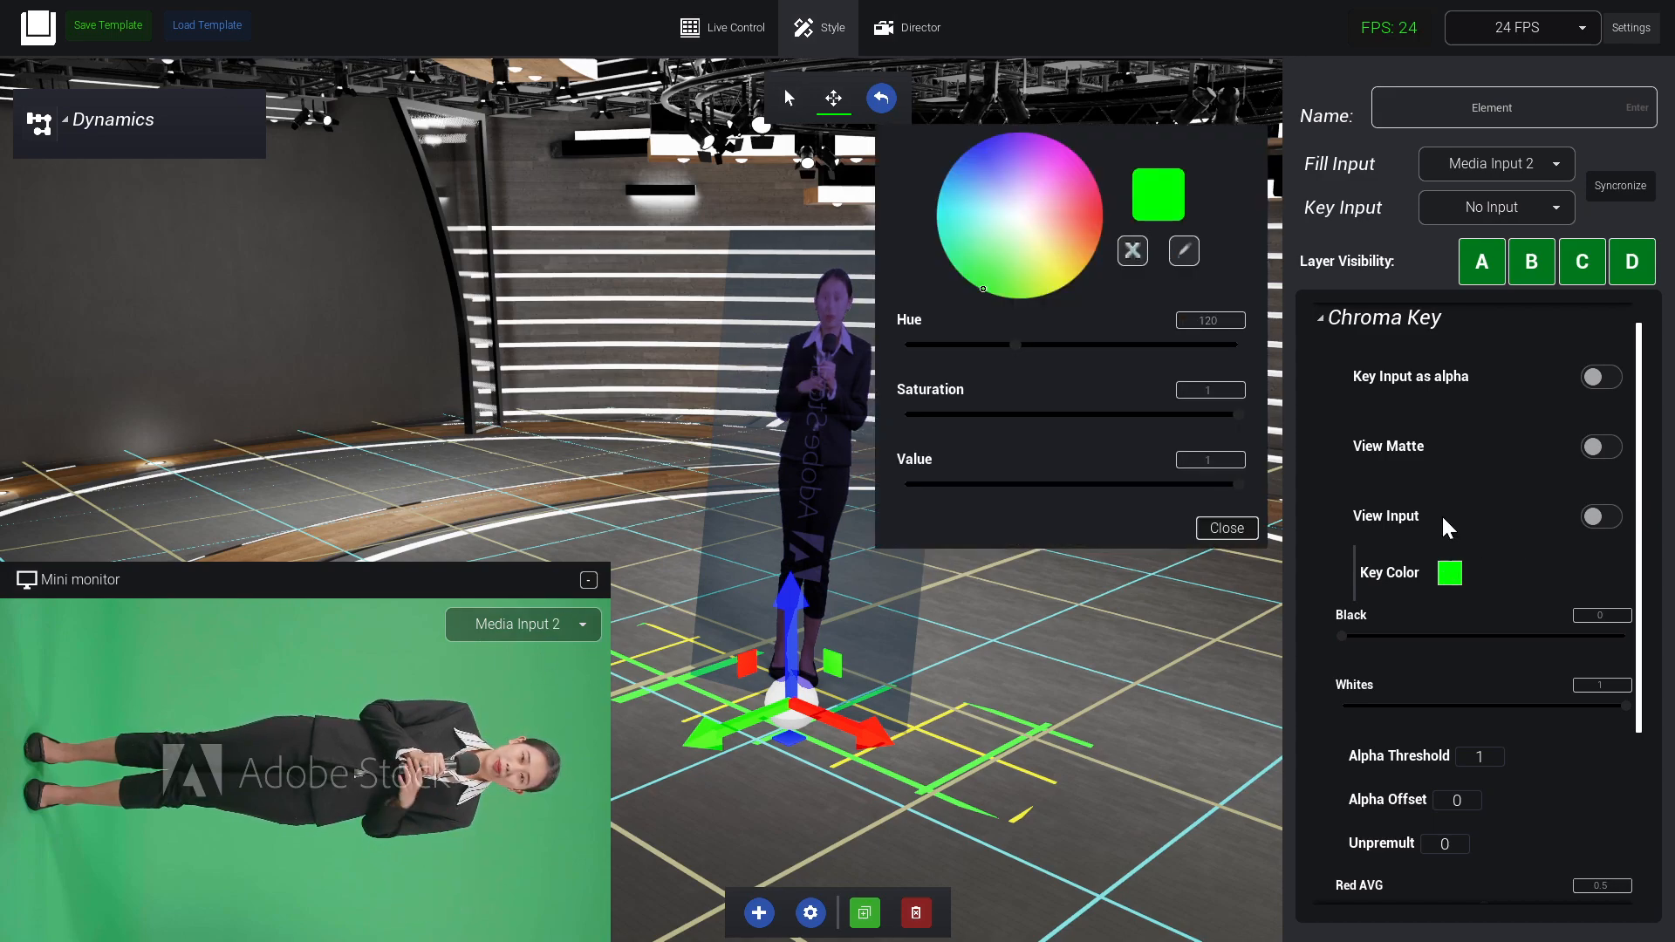
{"action": "left_click", "coordinate": [1184, 252]}
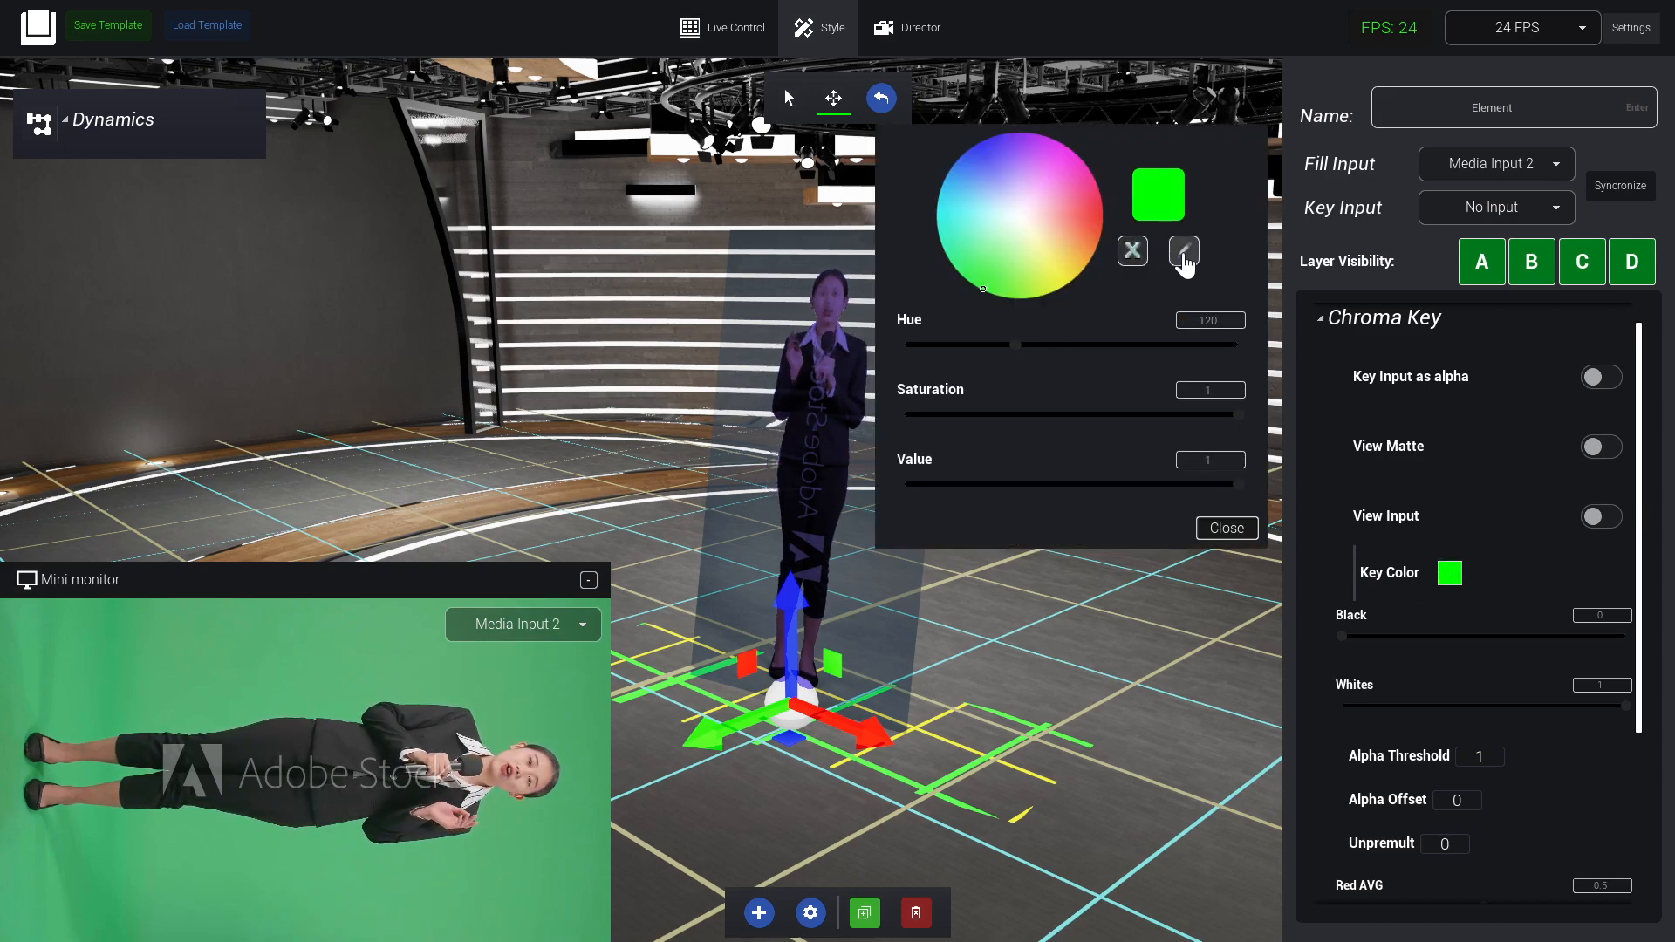
{"action": "left_click", "coordinate": [98, 835]}
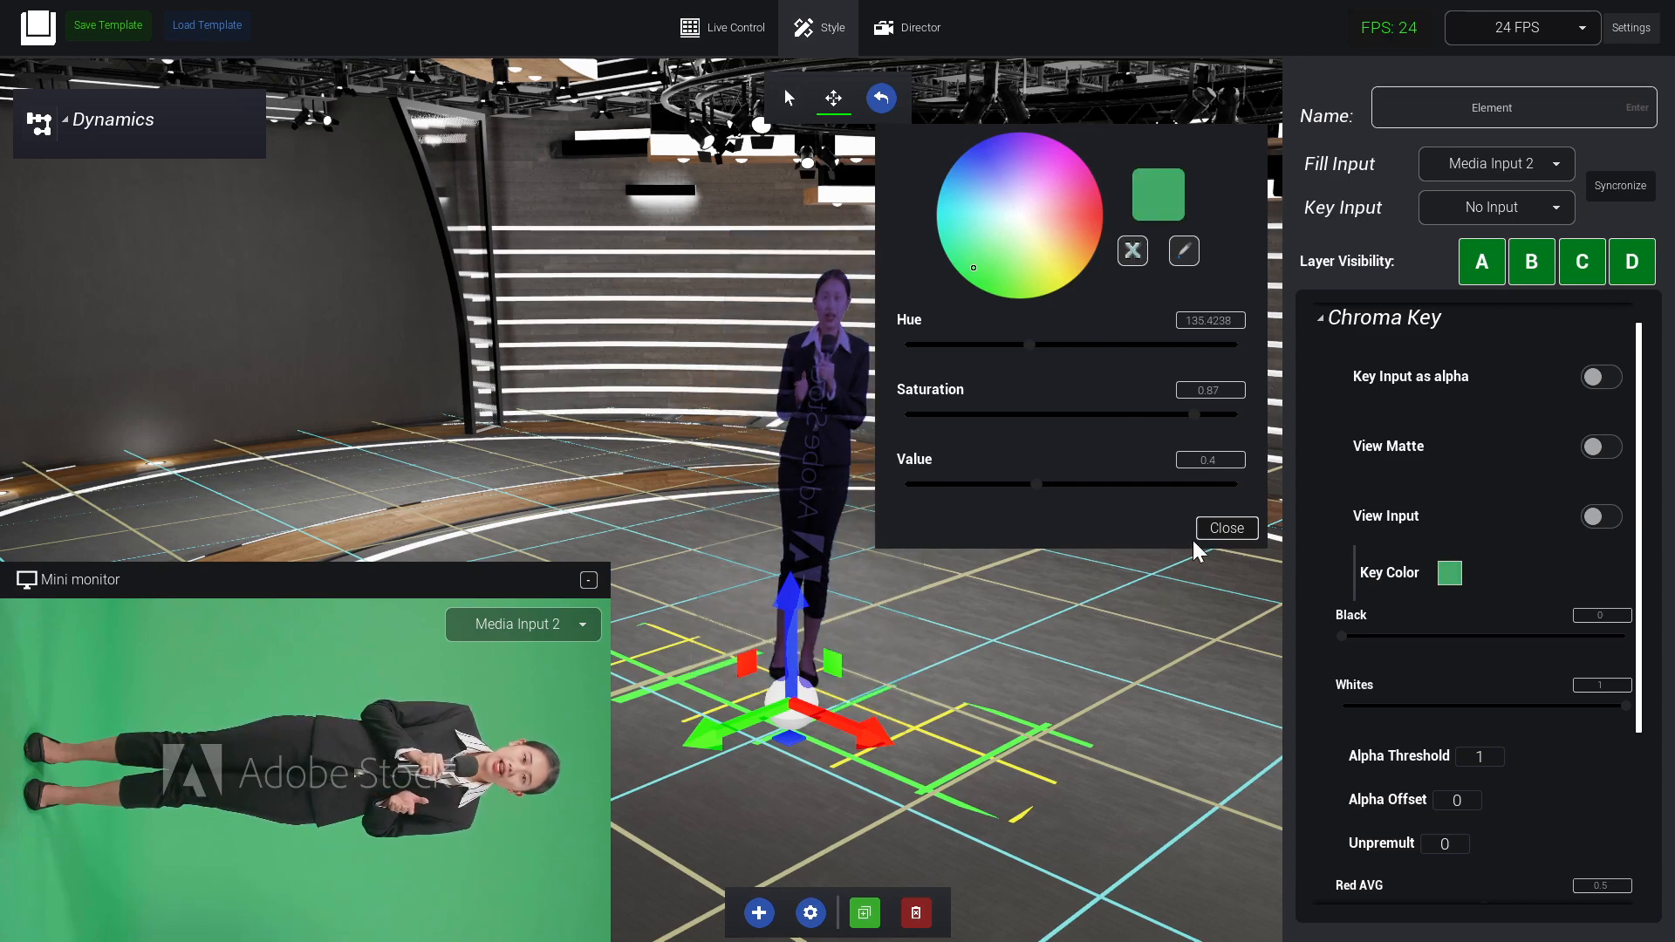
{"action": "left_click", "coordinate": [1221, 529]}
{"action": "left_click", "coordinate": [523, 625]}
{"action": "left_click", "coordinate": [531, 670]}
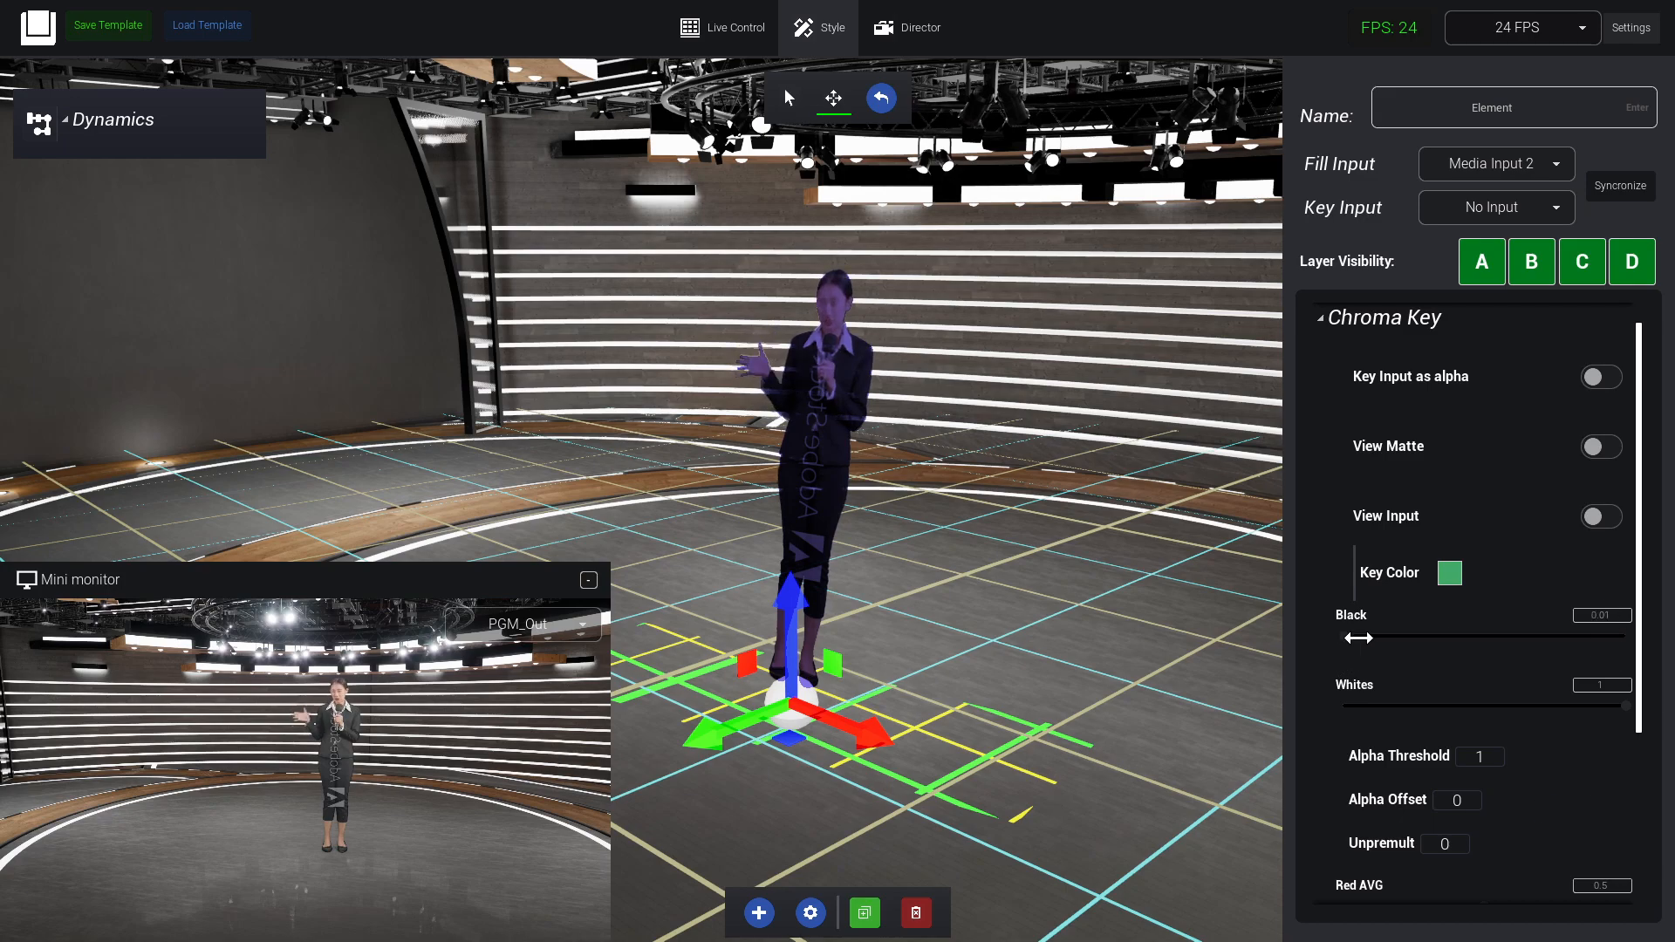
Set the chroma key's Black to 0.135 and Whites to 0.537, and check the key in the previews and Director view
{"action": "left_click_drag", "start_coordinate": [1623, 708], "coordinate": [1502, 708]}
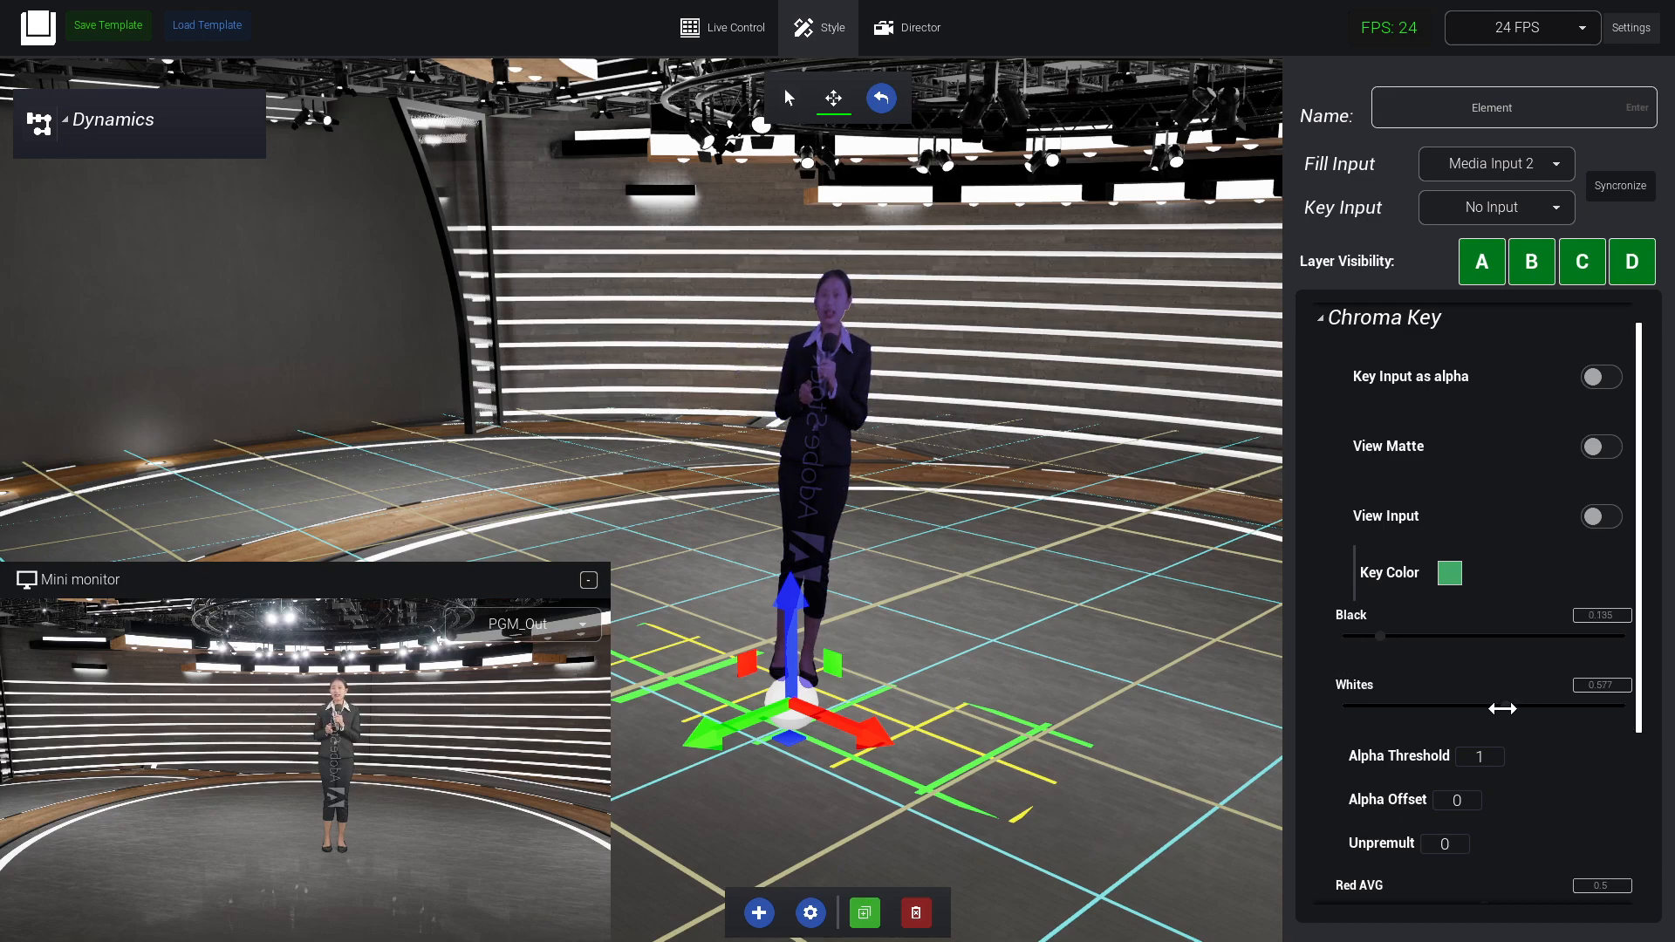
{"action": "left_click", "coordinate": [1602, 518]}
{"action": "left_click", "coordinate": [1598, 516]}
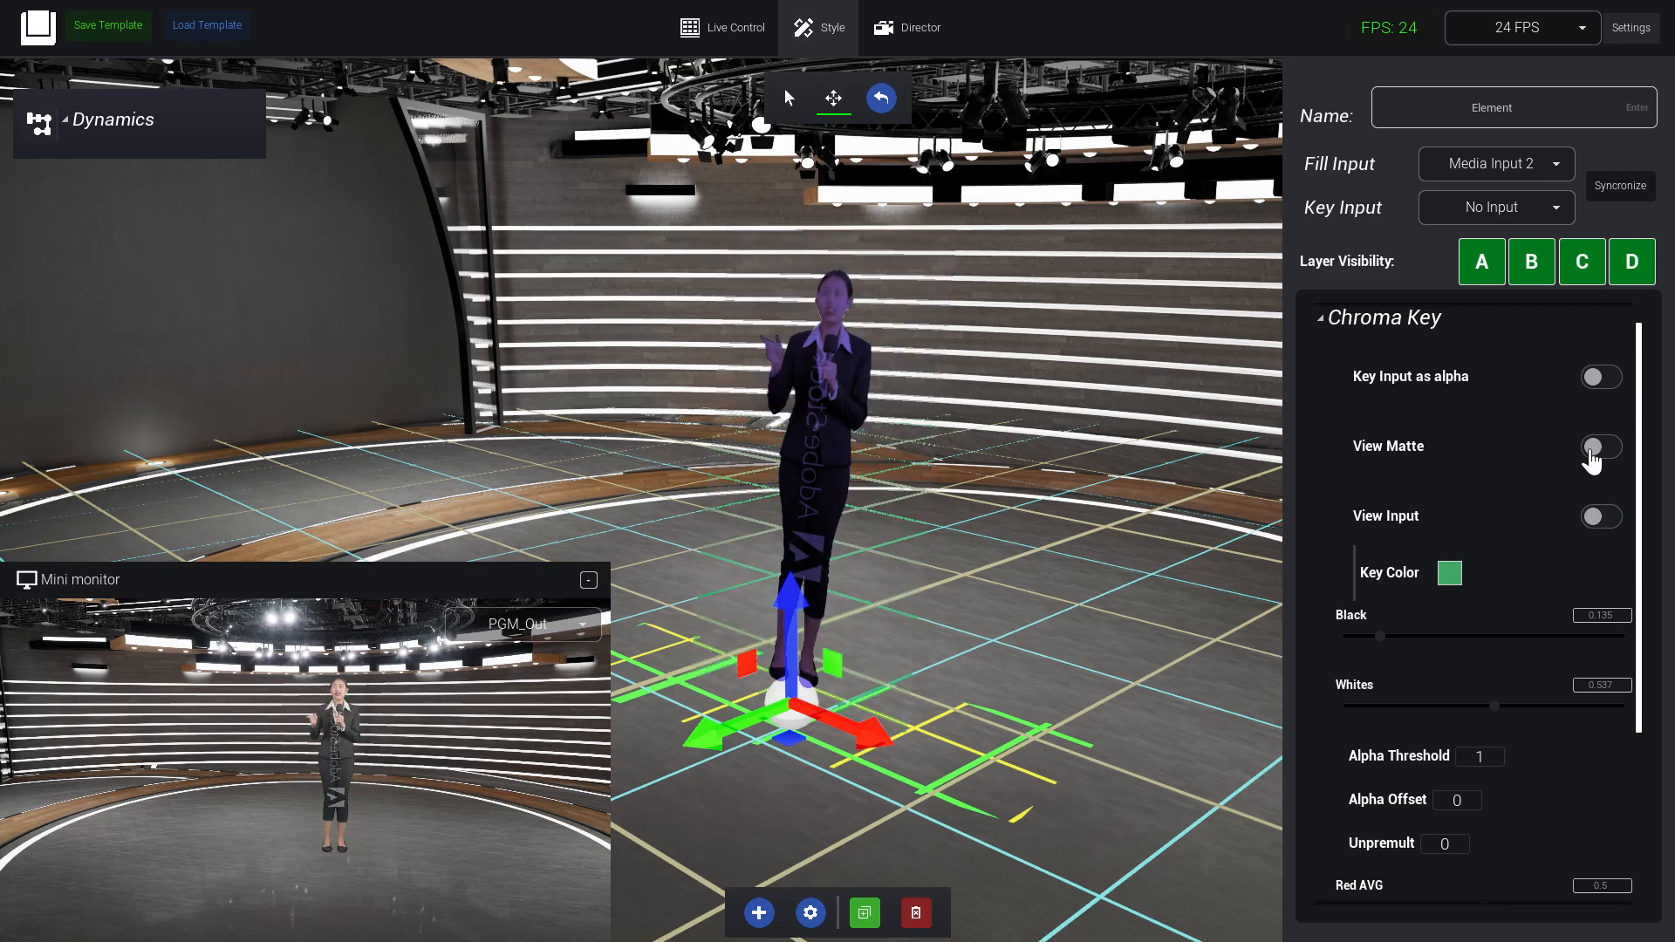
{"action": "left_click", "coordinate": [1605, 448]}
{"action": "left_click", "coordinate": [1601, 448]}
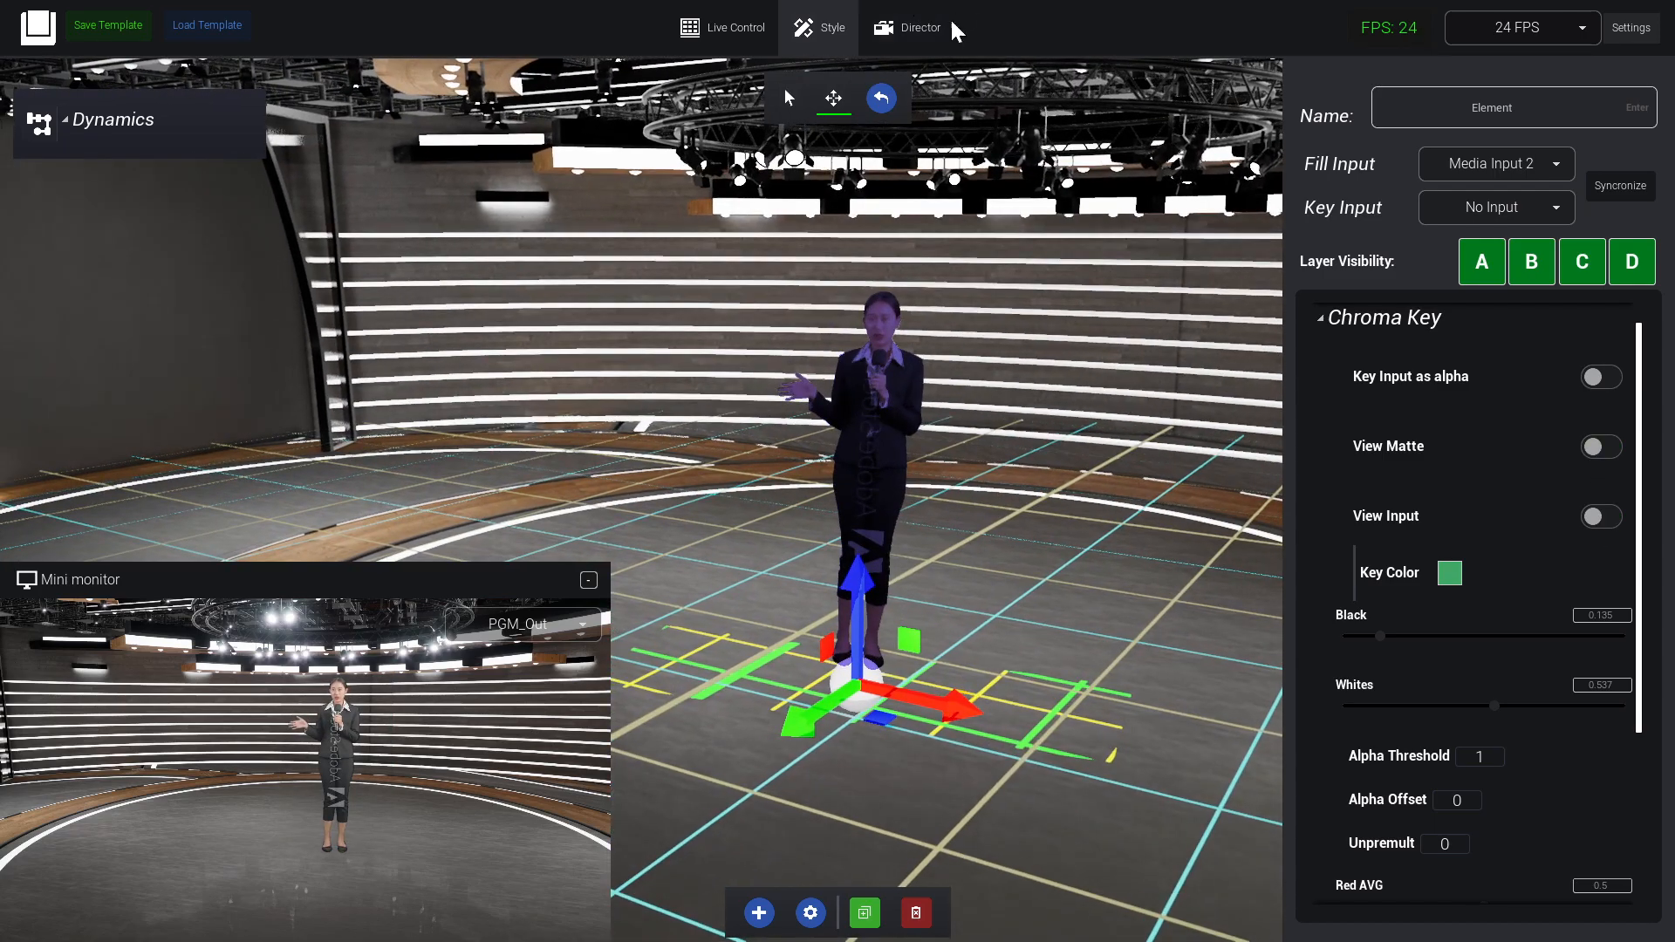
{"action": "left_click", "coordinate": [952, 24]}
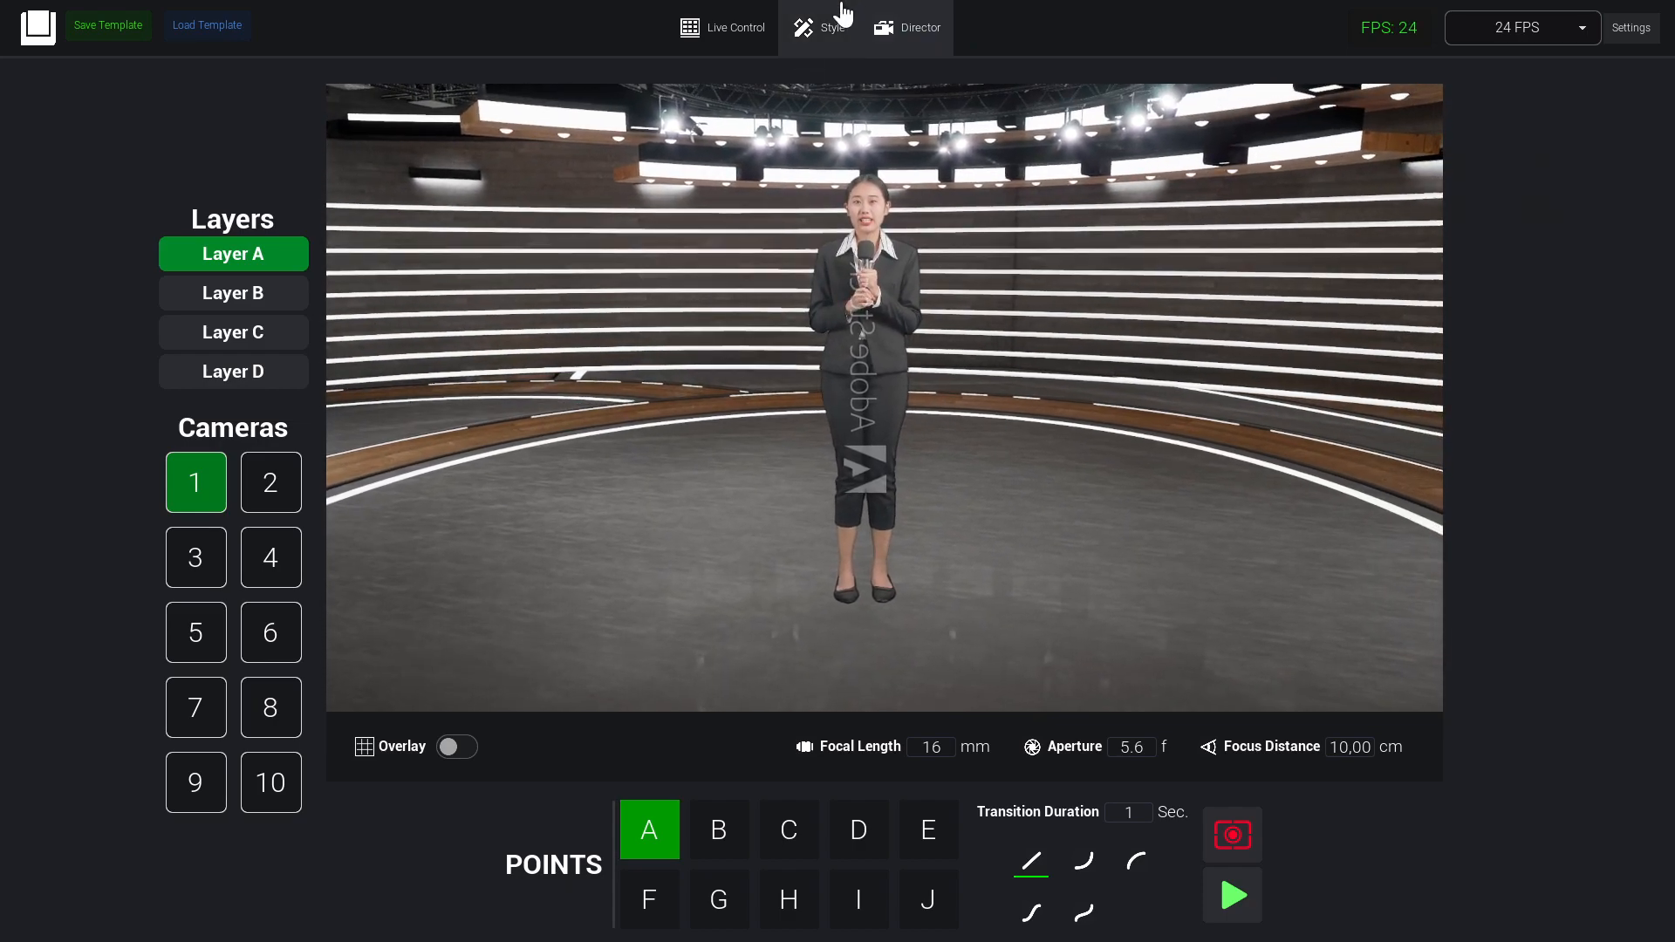
{"action": "left_click", "coordinate": [813, 35]}
Try different Alpha Threshold and Alpha Offset values for the chroma key, restoring them to 1 and 0
{"action": "scroll", "coordinate": [1518, 656], "scroll_direction": "down", "scroll_amount": 3}
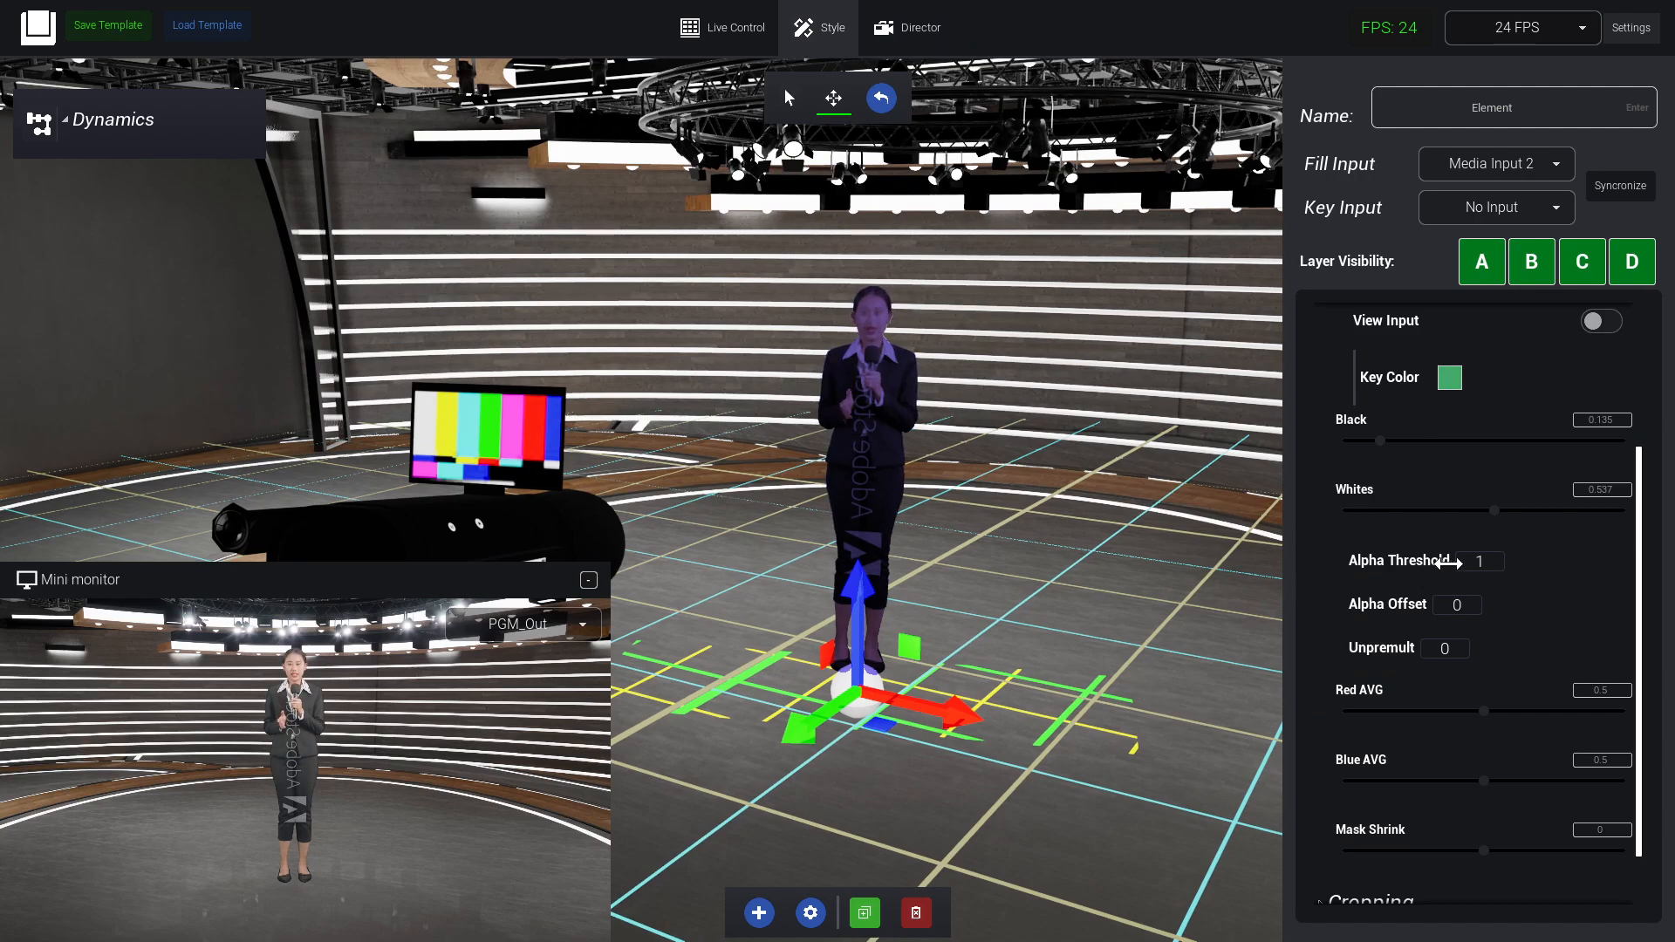
{"action": "left_click_drag", "start_coordinate": [1427, 549], "coordinate": [1449, 544]}
{"action": "left_click_drag", "start_coordinate": [1402, 602], "coordinate": [1413, 601]}
{"action": "left_click_drag", "start_coordinate": [1549, 598], "coordinate": [1479, 641]}
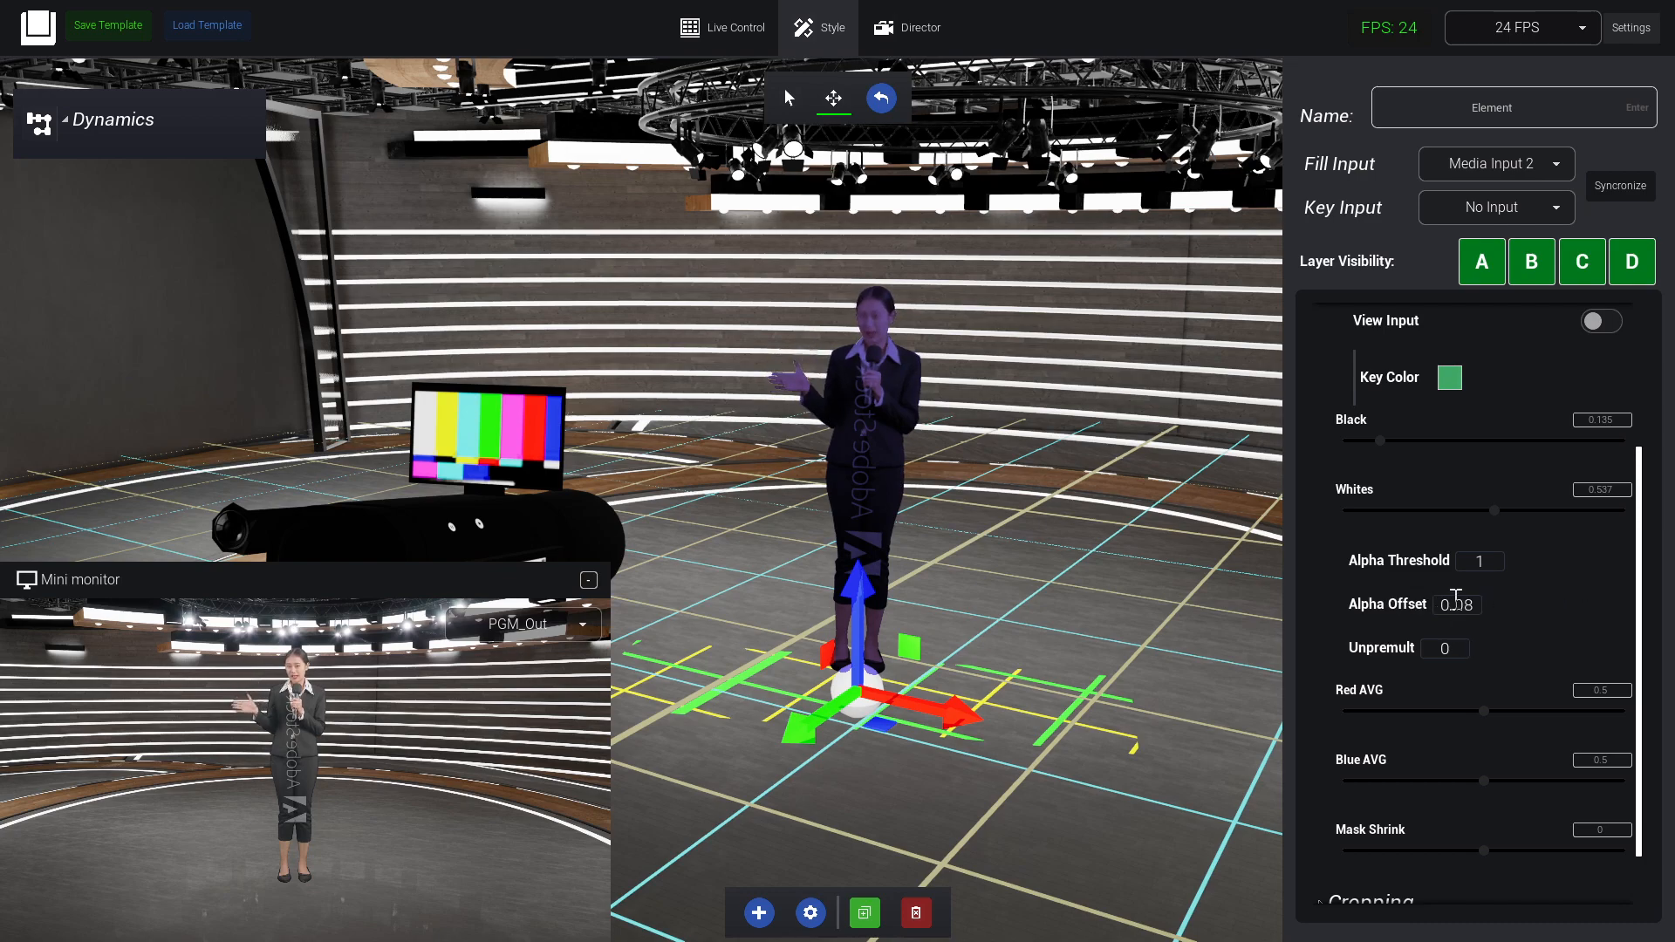
{"action": "scroll", "coordinate": [1596, 715], "scroll_direction": "down", "scroll_amount": 1}
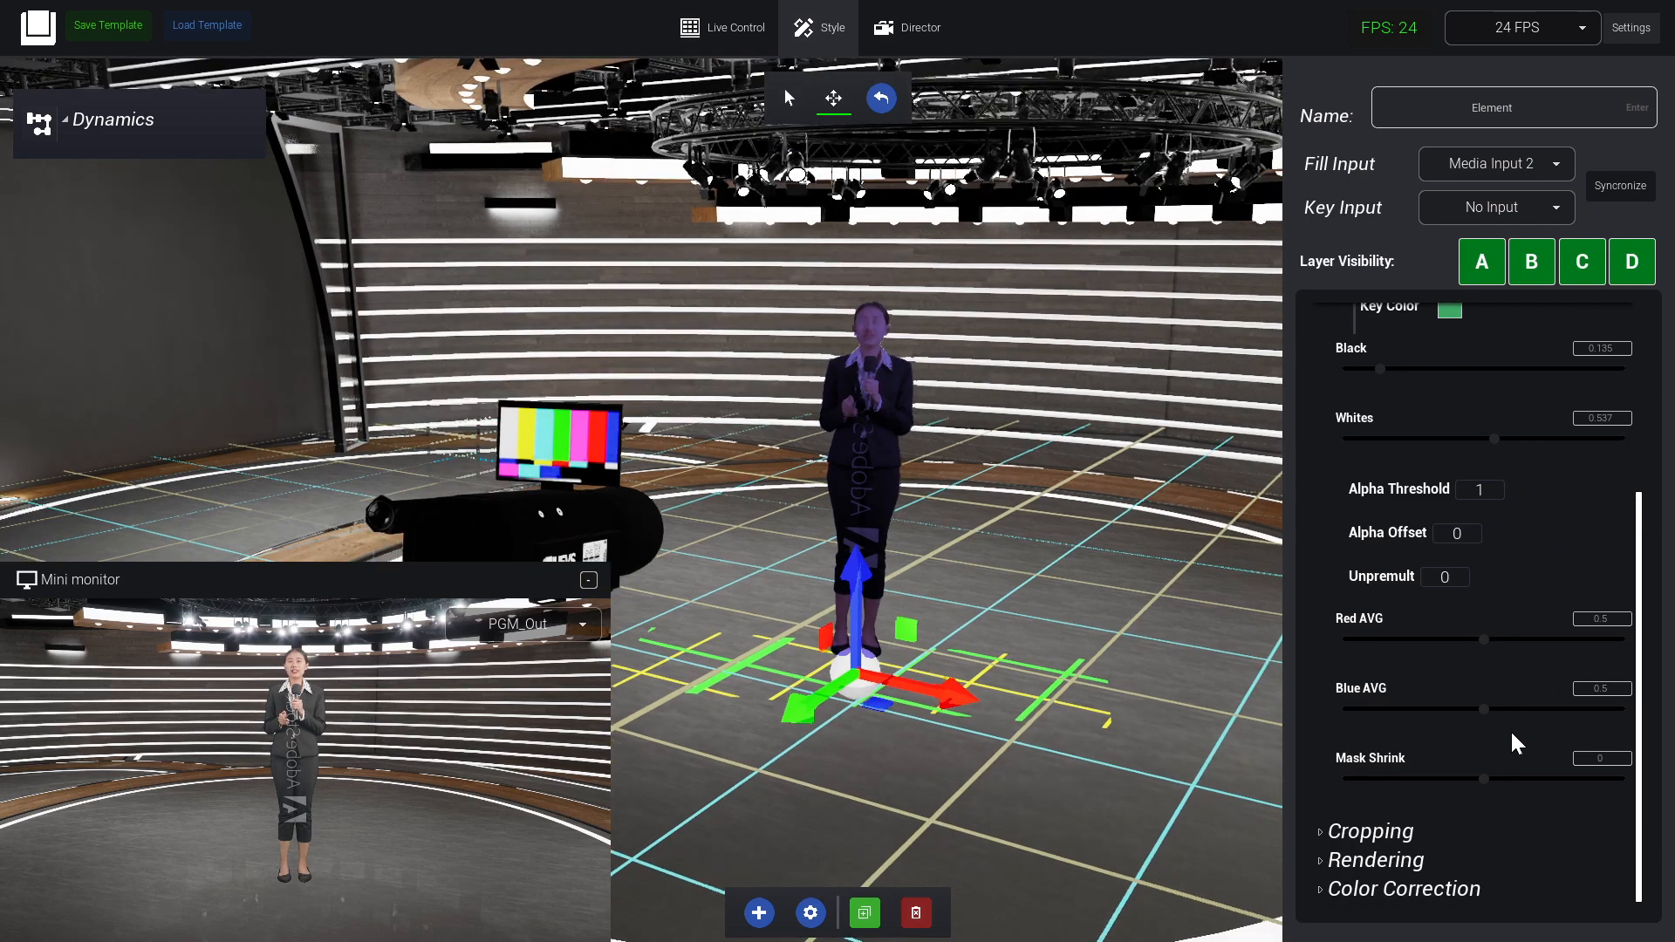
Set the chroma key's Mask Shrink to about -0.025 and collapse the Chroma Key settings
{"action": "left_click_drag", "start_coordinate": [1486, 776], "coordinate": [1615, 766]}
{"action": "left_click_drag", "start_coordinate": [1503, 756], "coordinate": [1627, 756]}
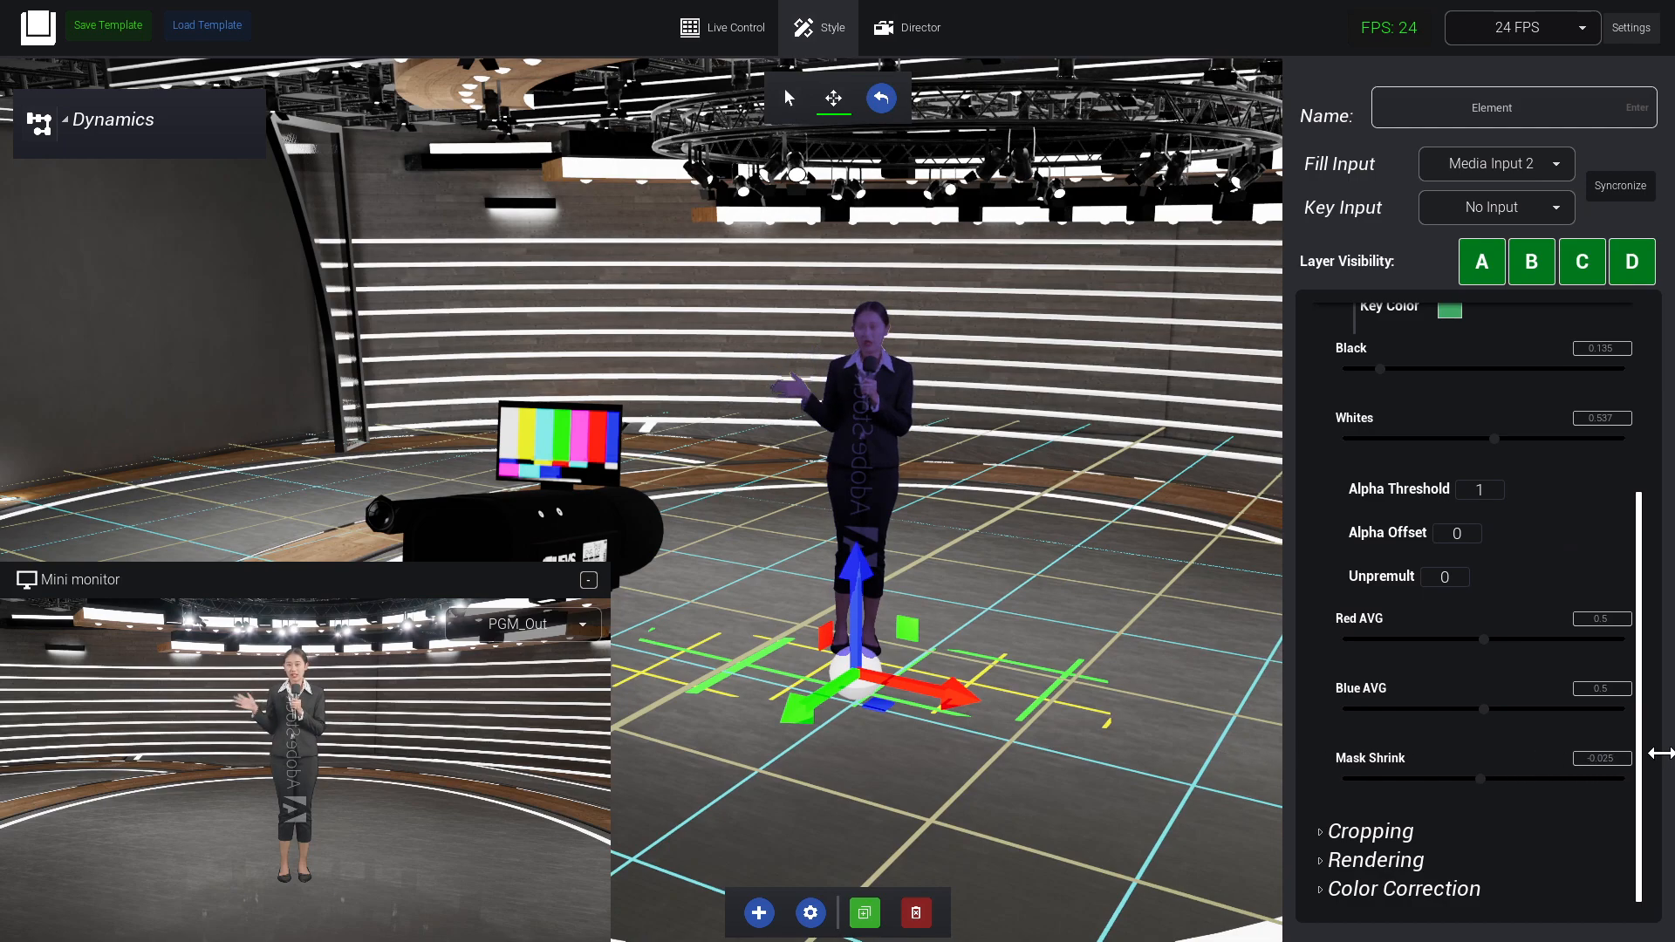
{"action": "scroll", "coordinate": [1501, 698], "scroll_direction": "up", "scroll_amount": 5}
{"action": "left_click", "coordinate": [1389, 351]}
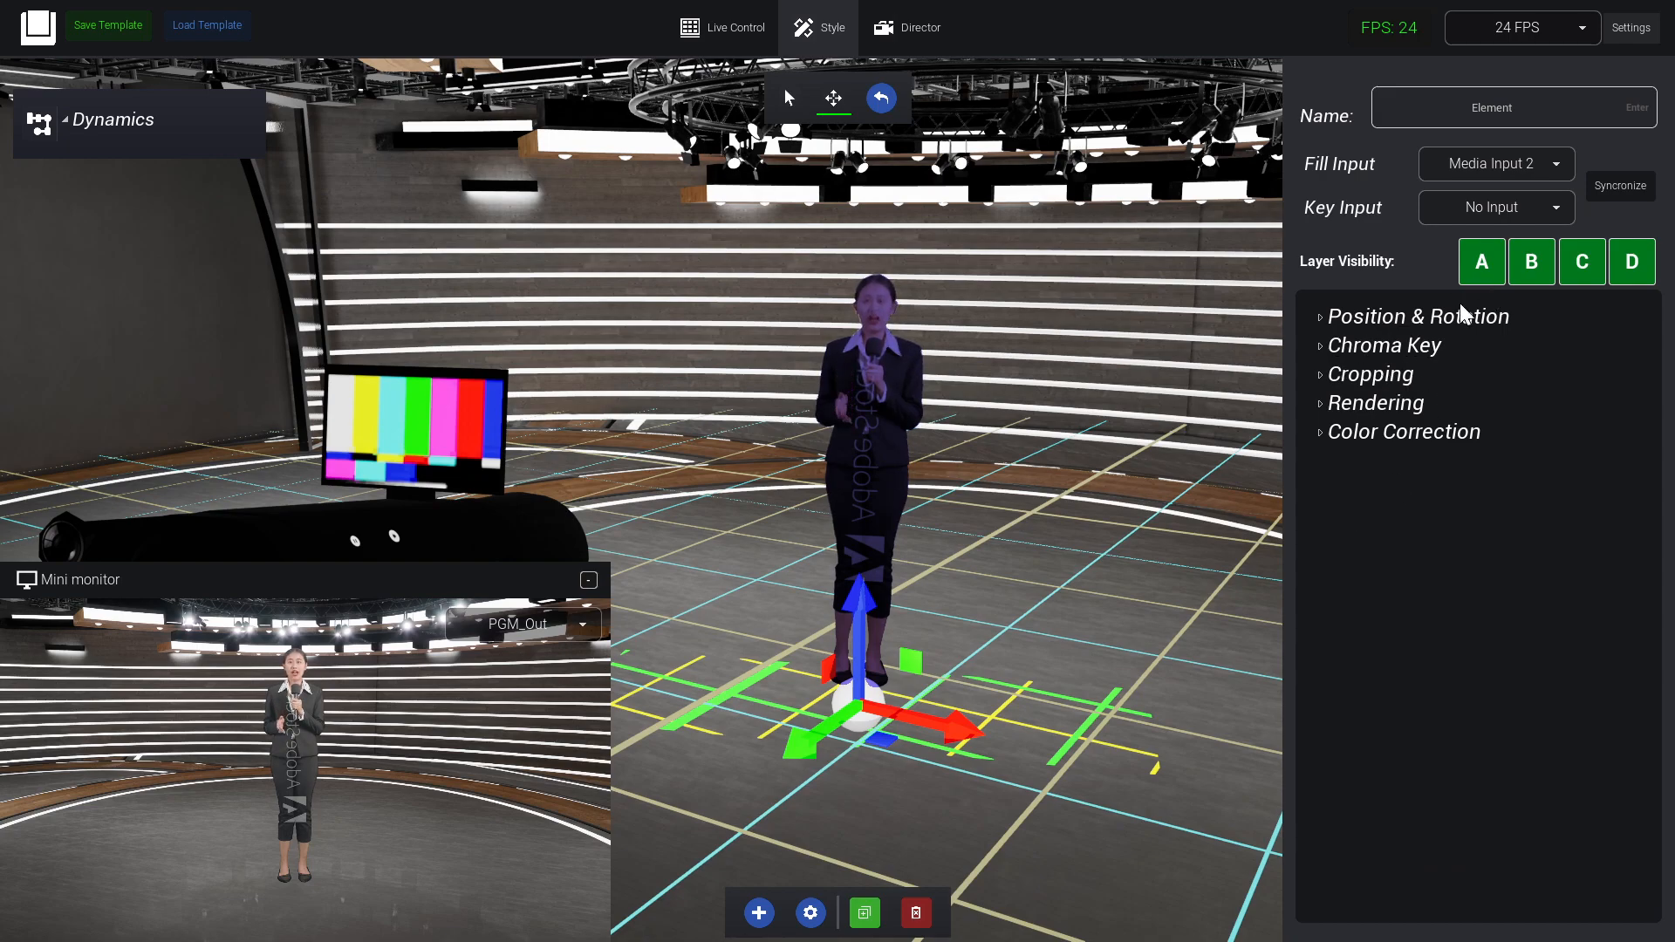
Turn on View Input in the Chroma Key settings to show the element's unkeyed footage
{"action": "left_click", "coordinate": [1403, 345]}
{"action": "scroll", "coordinate": [1562, 663], "scroll_direction": "down", "scroll_amount": 1}
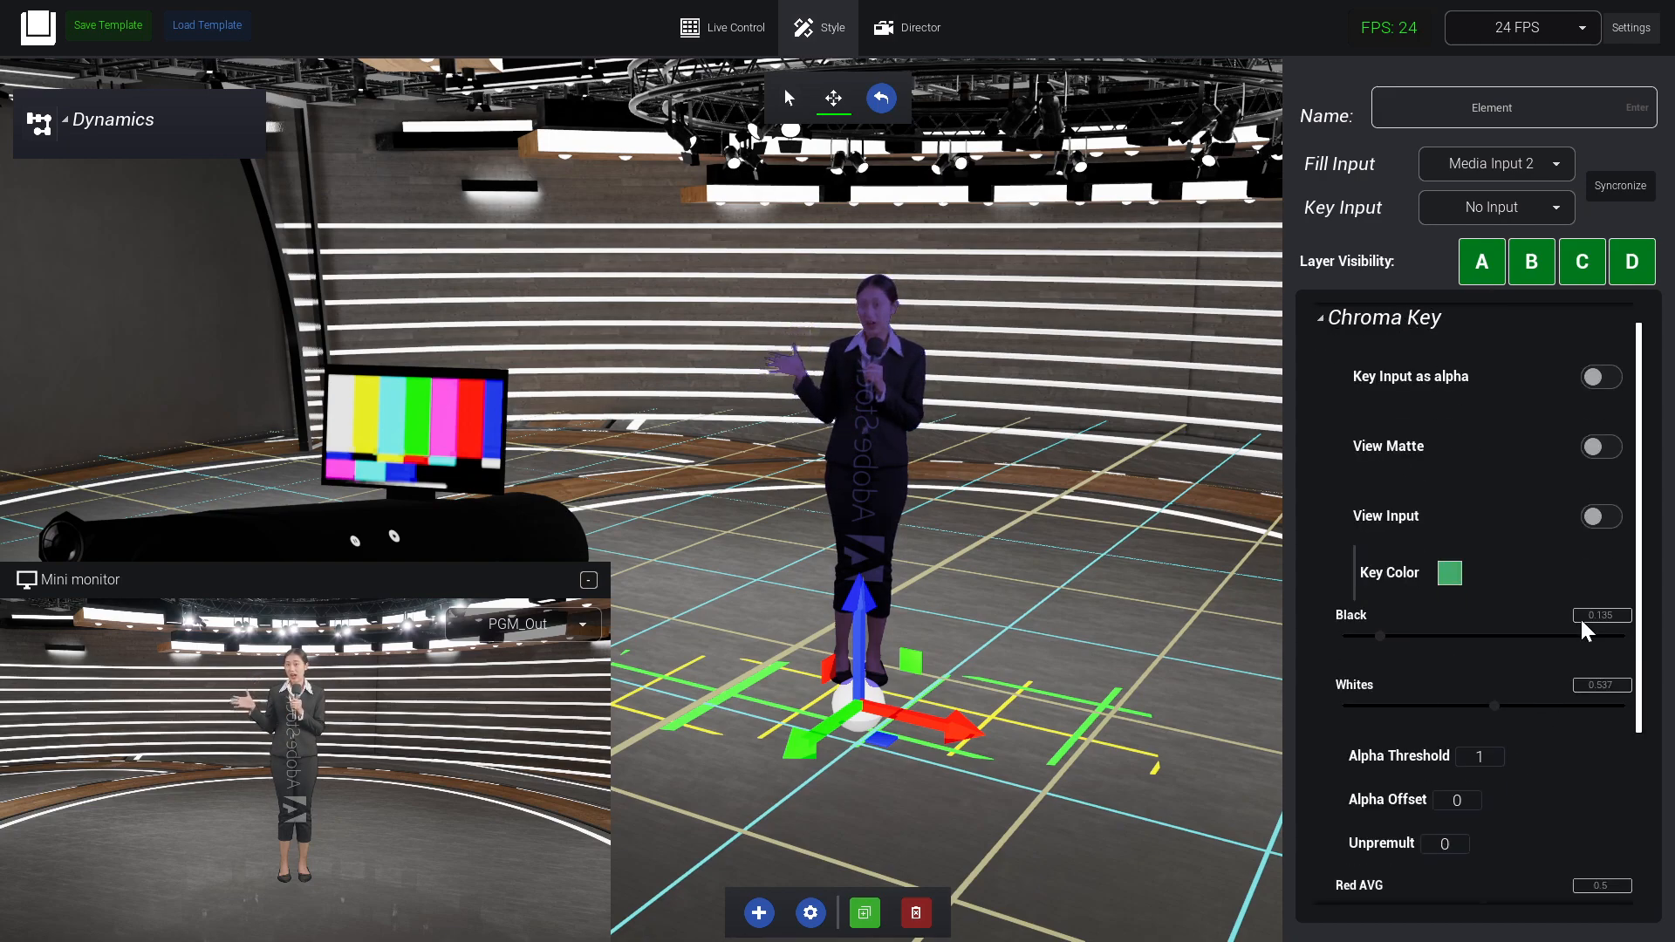
{"action": "left_click", "coordinate": [1604, 517]}
{"action": "left_click", "coordinate": [1378, 319]}
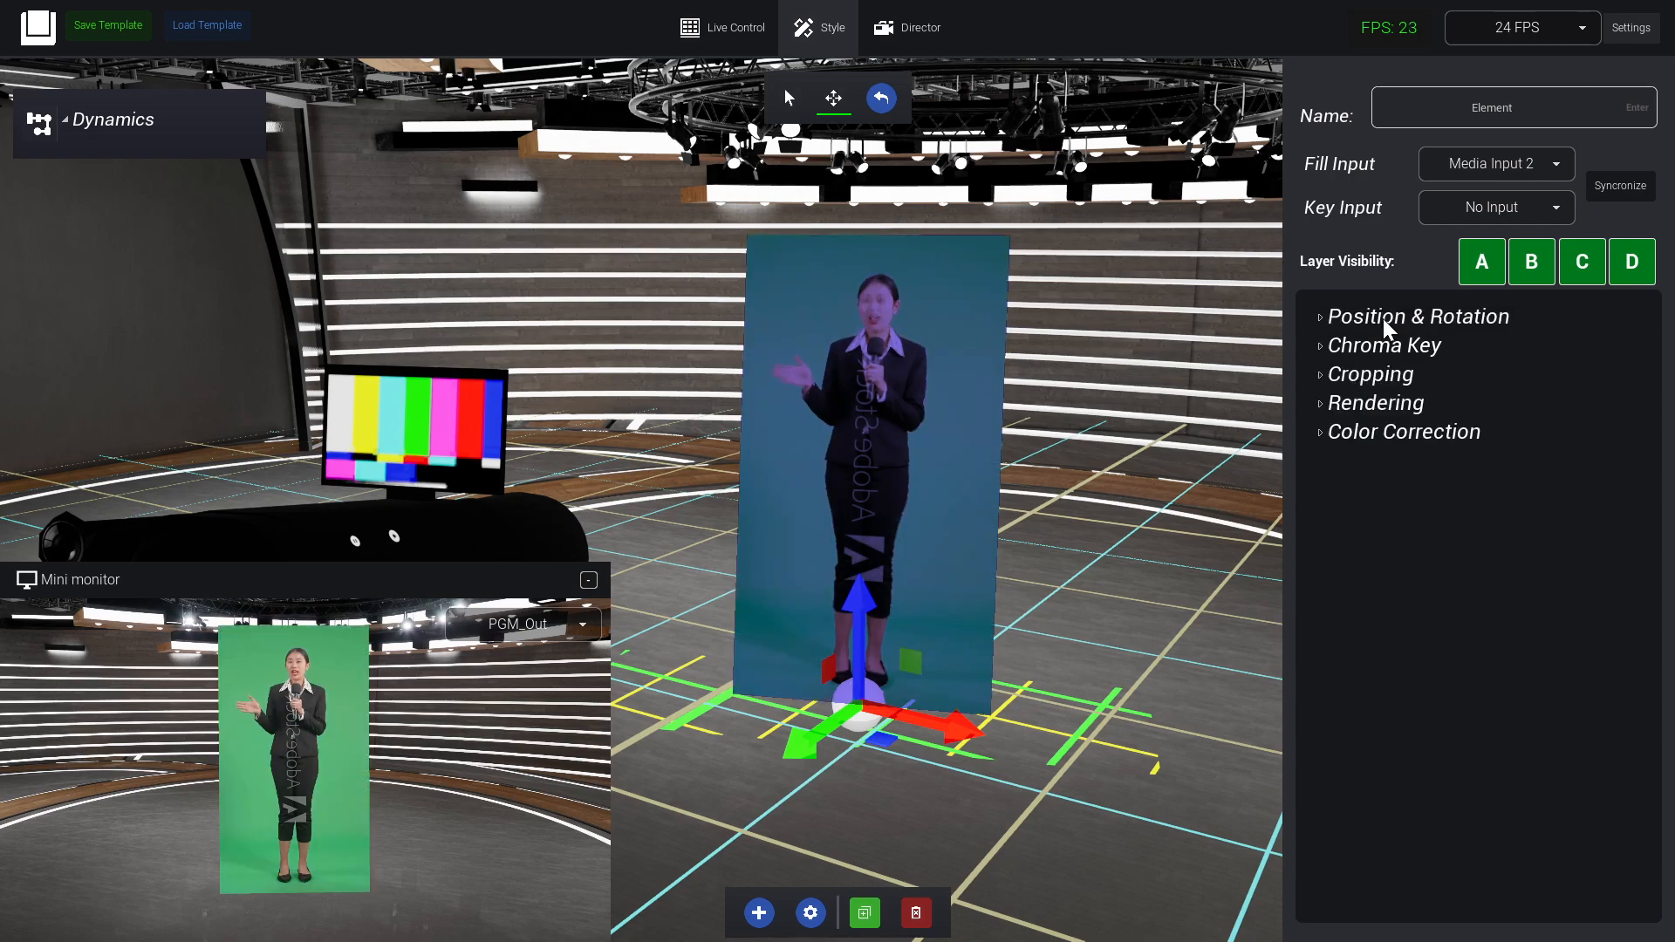
Enable cropping on the element and raise Crop Top to cut away its upper part
{"action": "left_click", "coordinate": [1373, 375]}
{"action": "left_click", "coordinate": [1613, 436]}
{"action": "left_click_drag", "start_coordinate": [1342, 509], "coordinate": [1364, 509]}
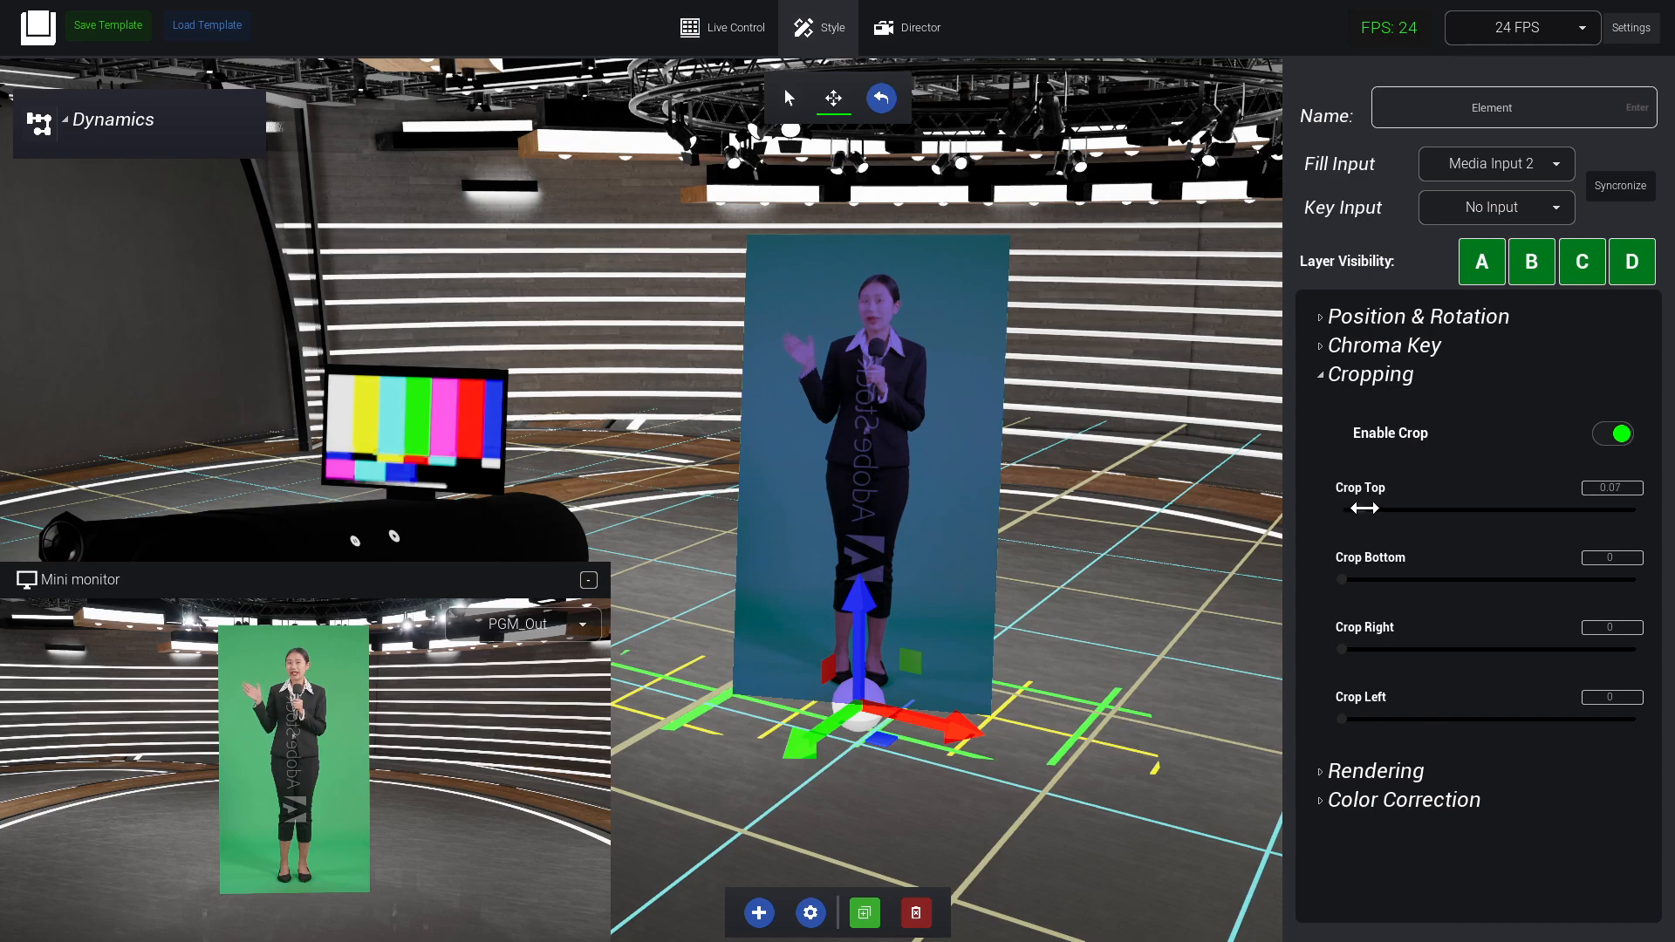
Switch off View Input after briefly enabling View Matte, so the keyed and cropped presenter can be checked
{"action": "left_click", "coordinate": [1399, 353]}
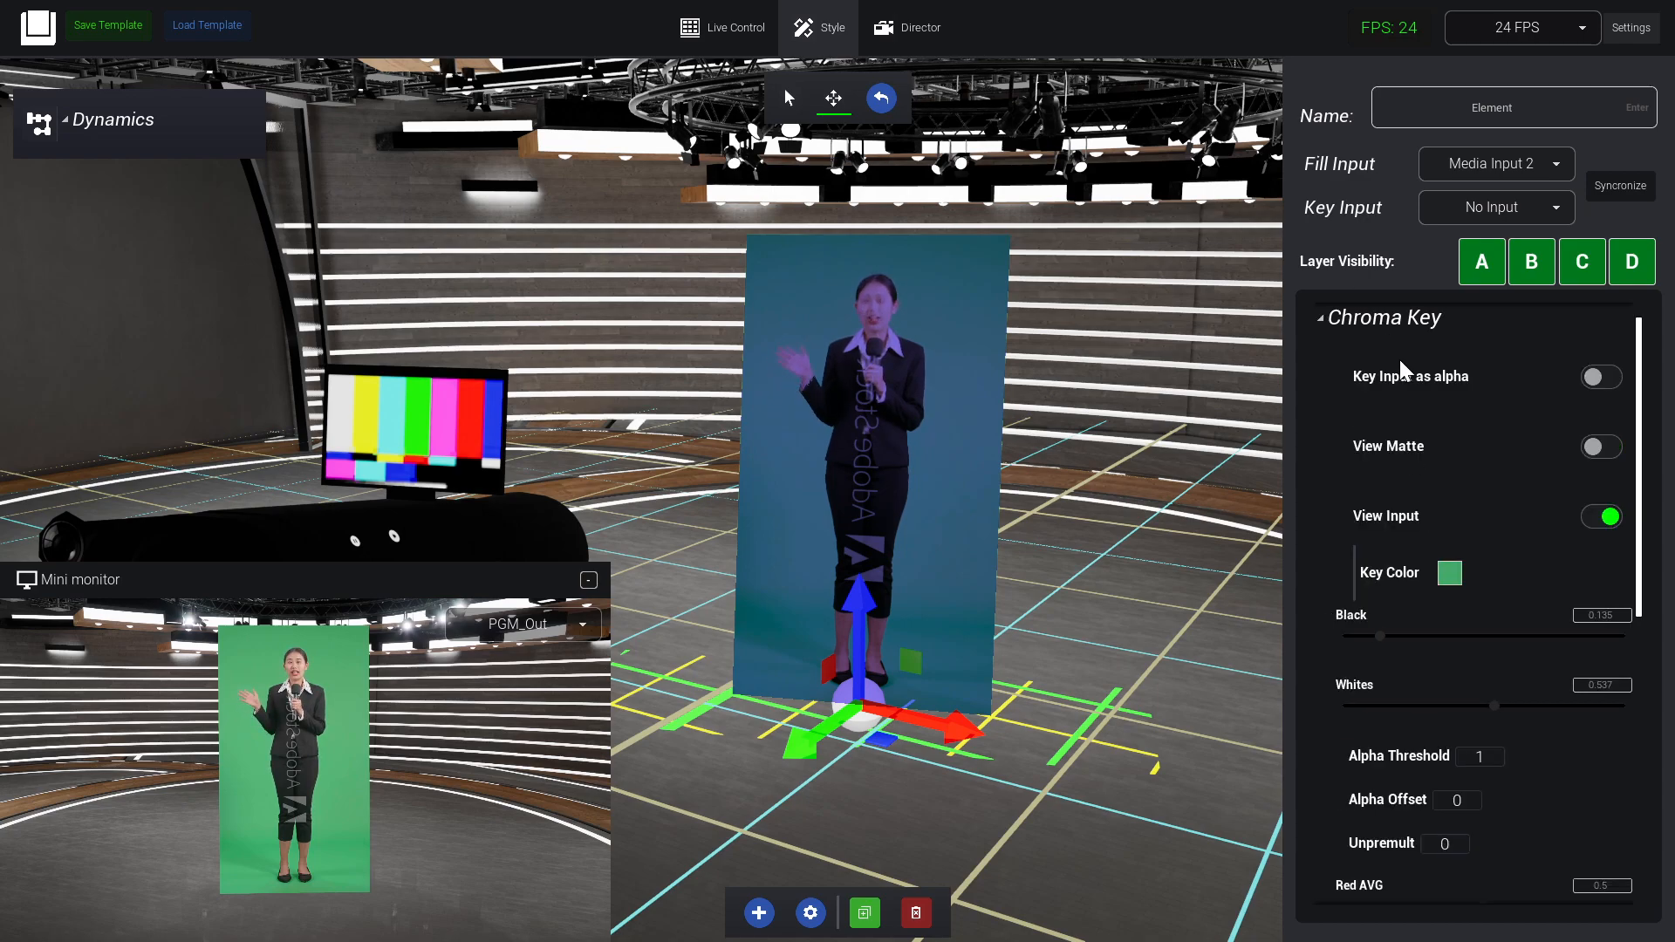
{"action": "left_click", "coordinate": [1603, 446]}
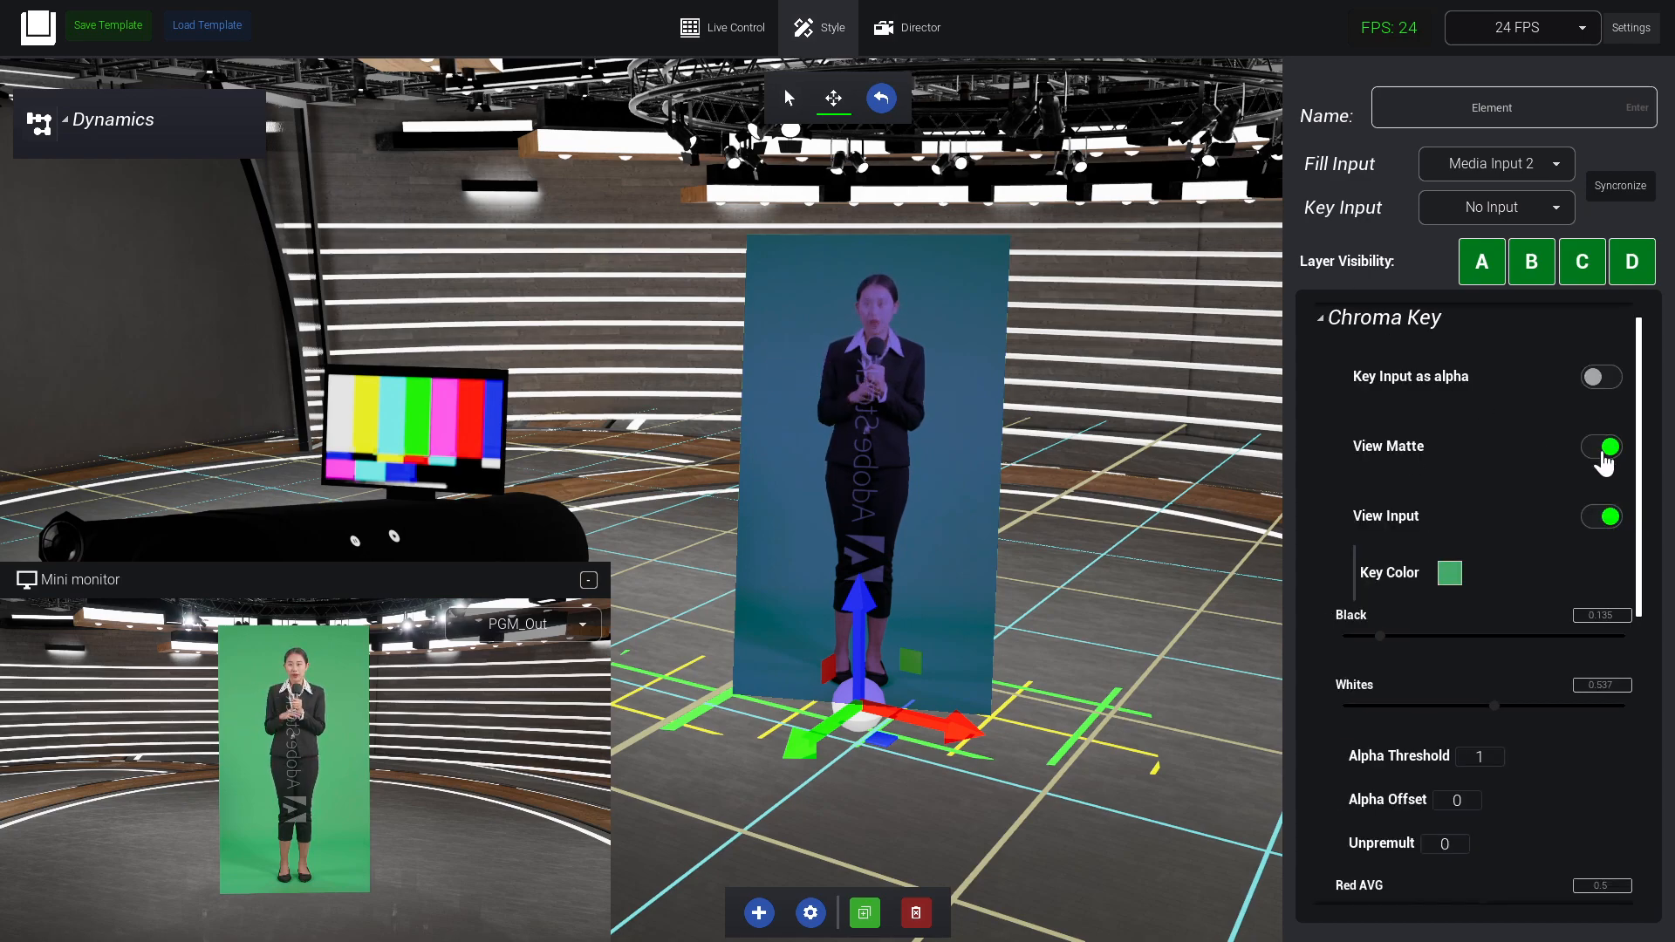
{"action": "left_click", "coordinate": [1604, 515]}
{"action": "left_click", "coordinate": [1601, 447]}
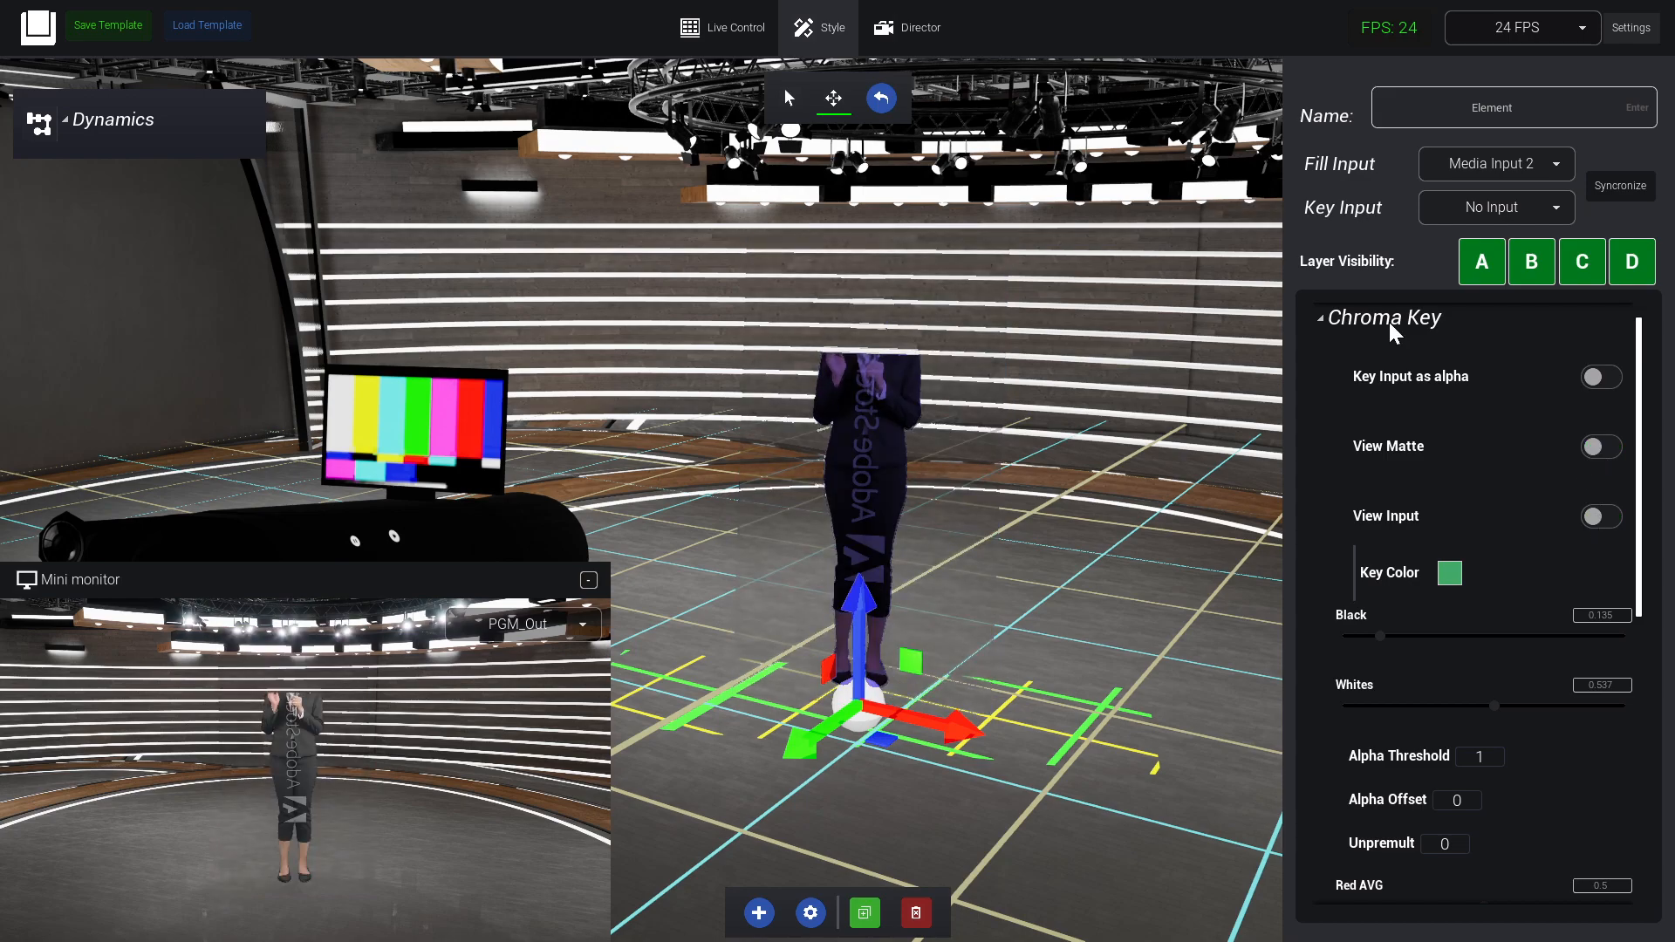
{"action": "left_click", "coordinate": [1388, 322]}
Reset Crop Top to 0, and try the Crop Bottom and Crop Right values, returning both to 0
{"action": "left_click_drag", "start_coordinate": [1463, 506], "coordinate": [1340, 520]}
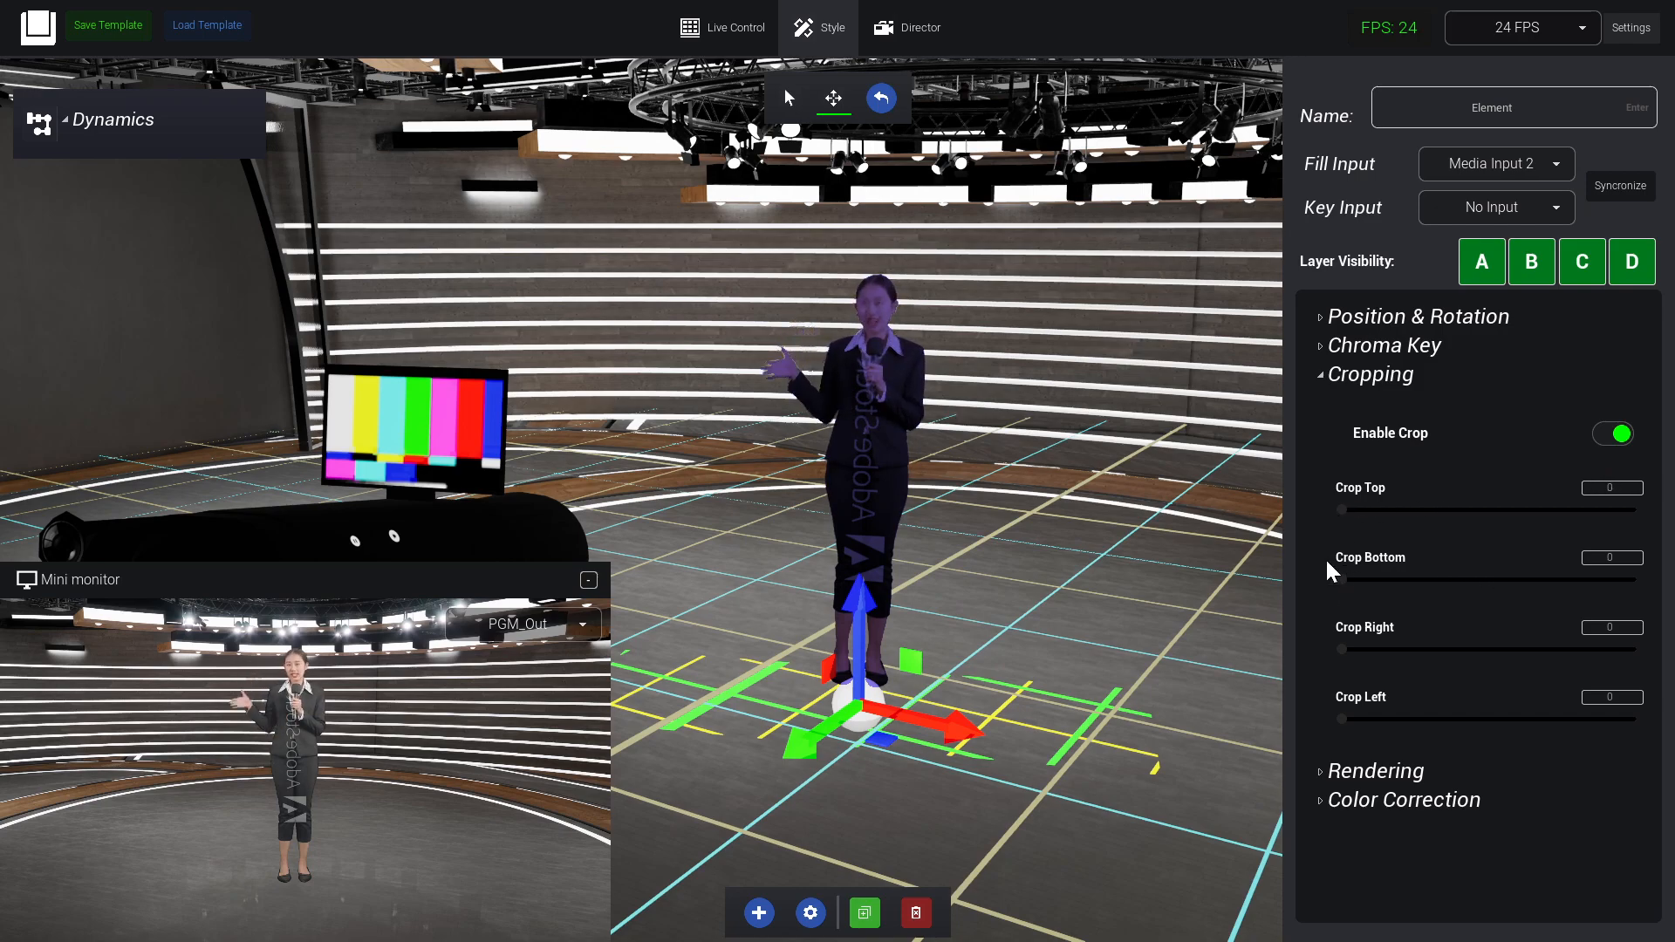
{"action": "left_click_drag", "start_coordinate": [1341, 577], "coordinate": [1278, 595]}
{"action": "left_click_drag", "start_coordinate": [1420, 642], "coordinate": [1174, 641]}
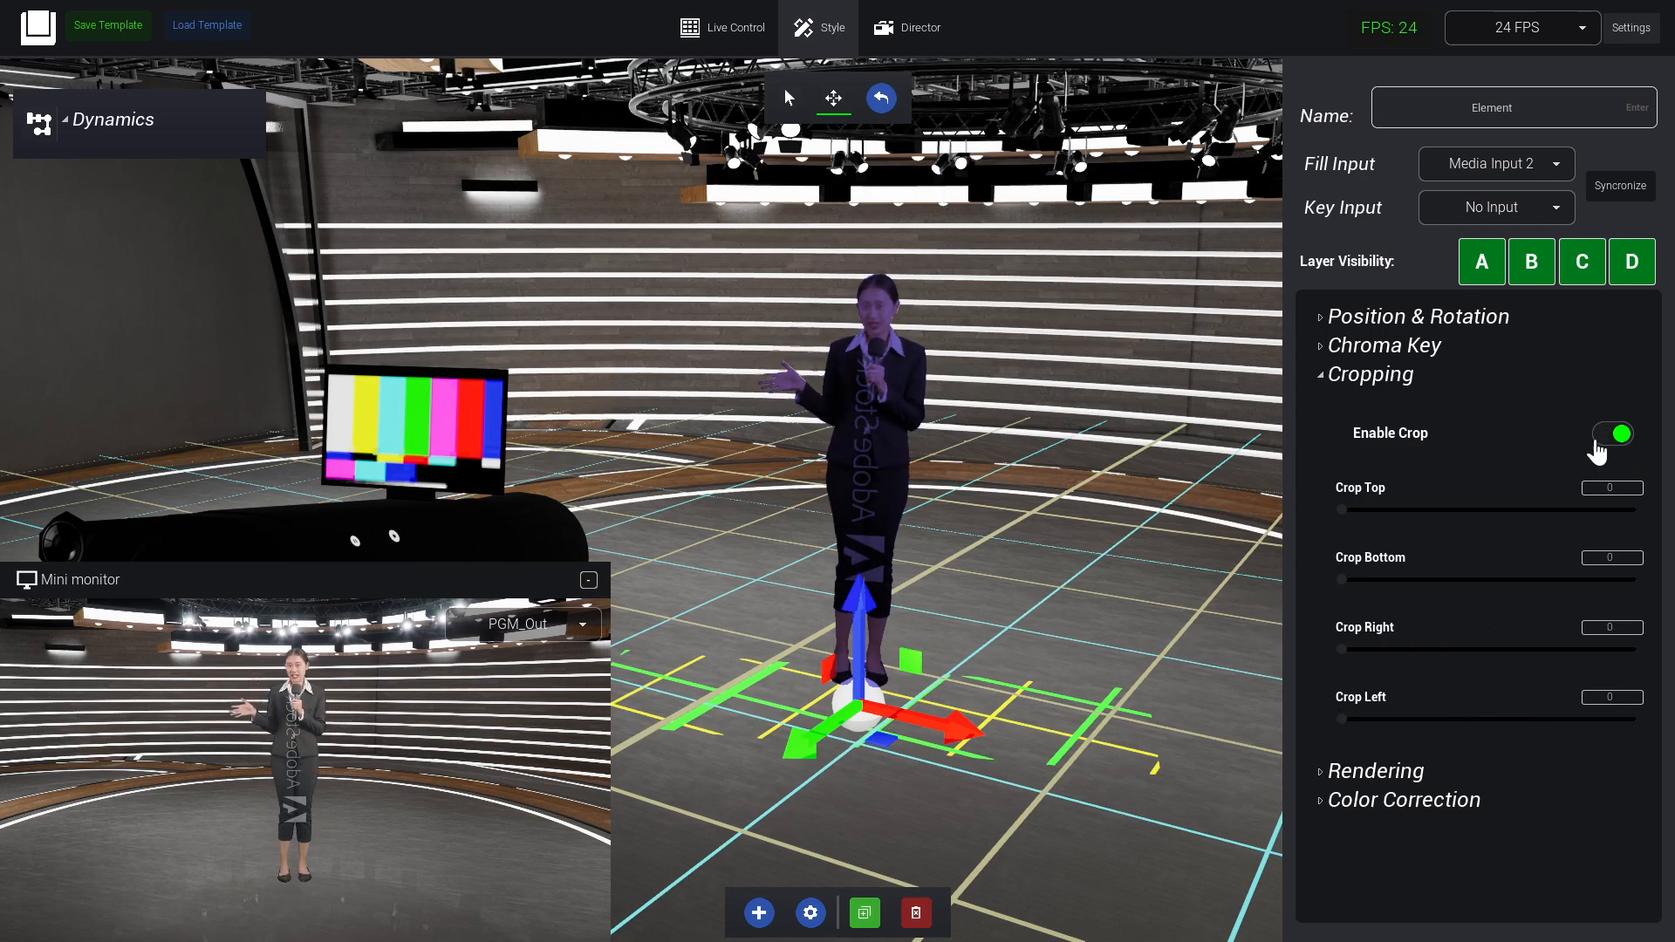
{"action": "left_click", "coordinate": [1322, 377]}
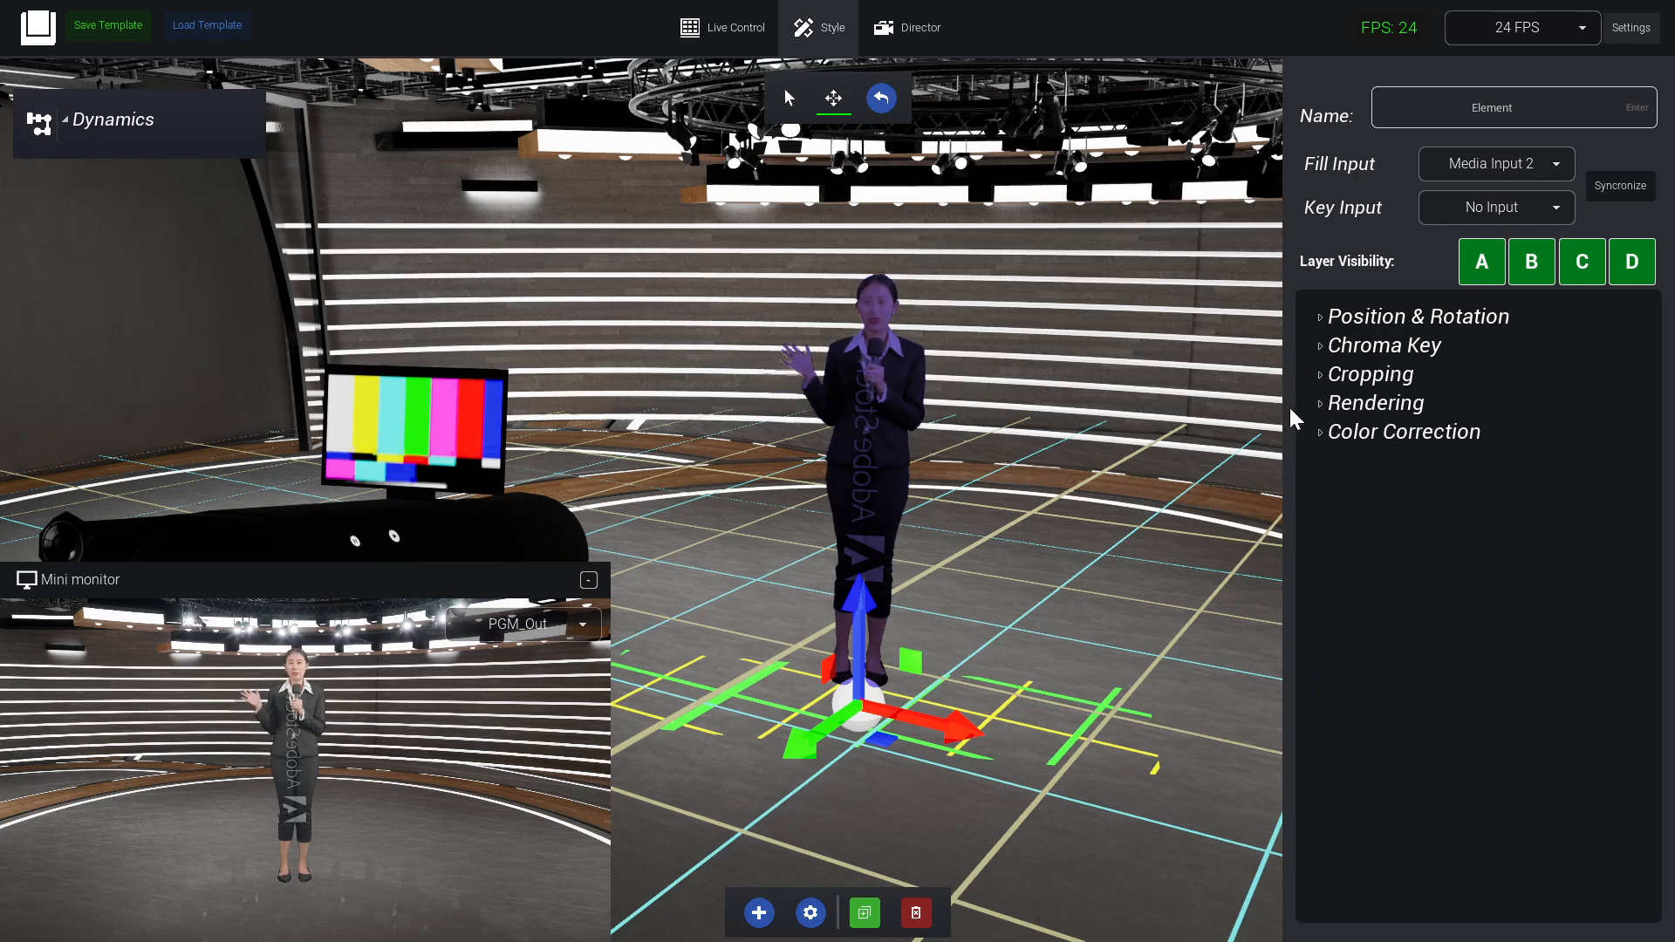
Try Affected By Virtual Light in the element's Rendering settings, and switch it off again
{"action": "left_click", "coordinate": [1323, 404]}
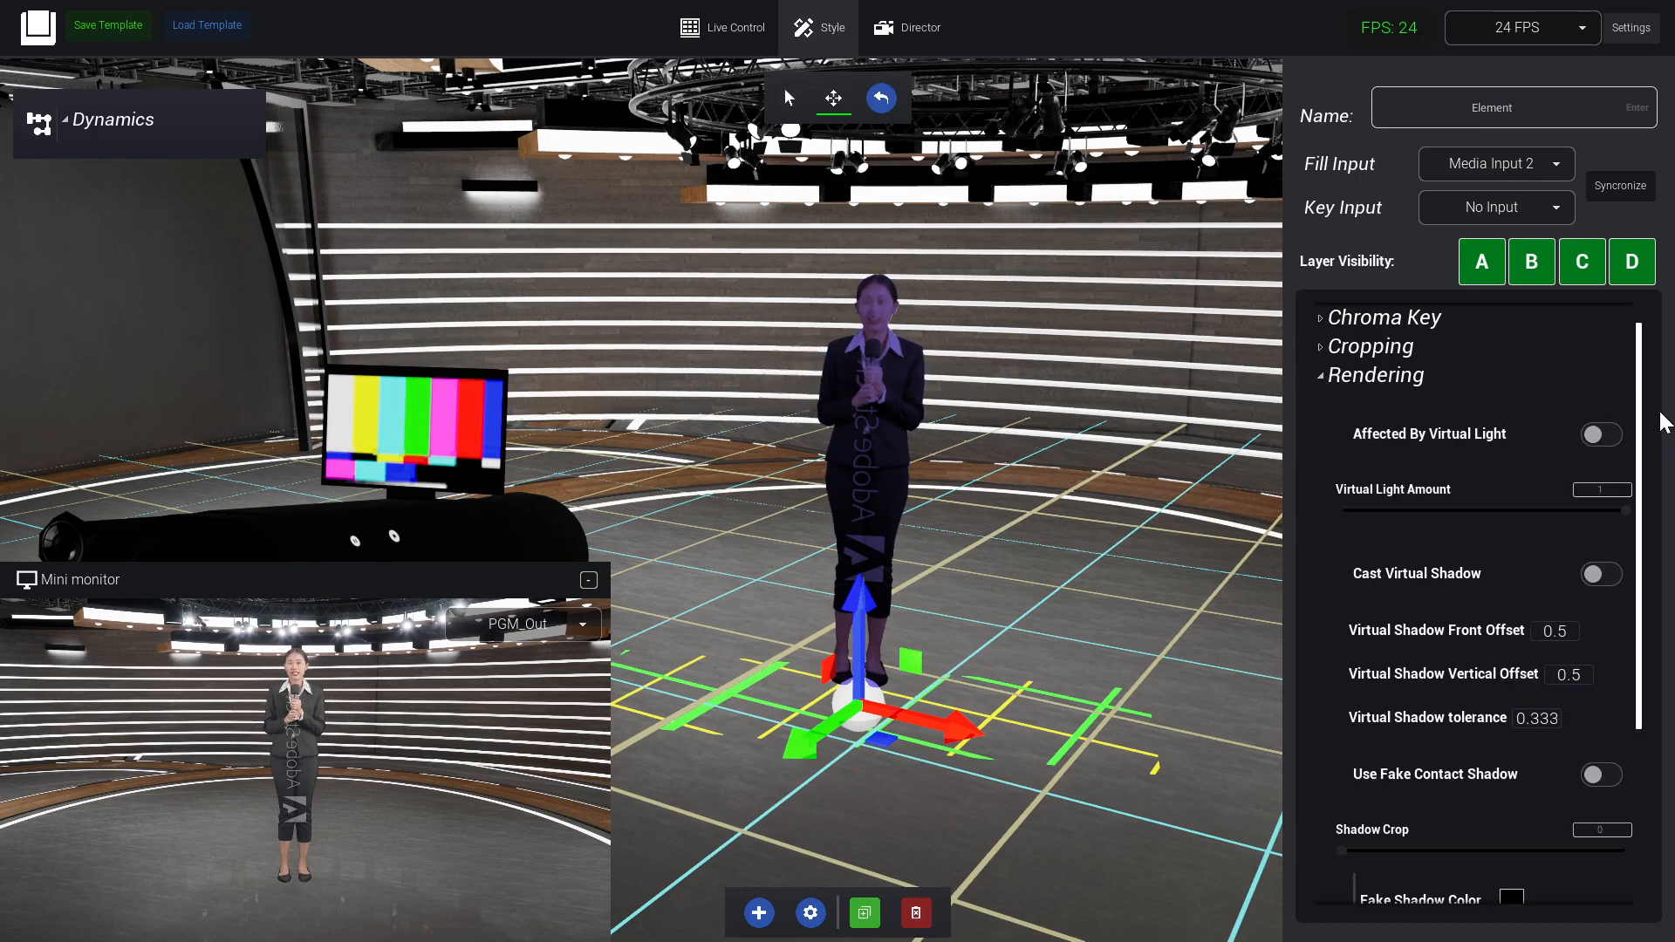
{"action": "left_click", "coordinate": [1602, 434]}
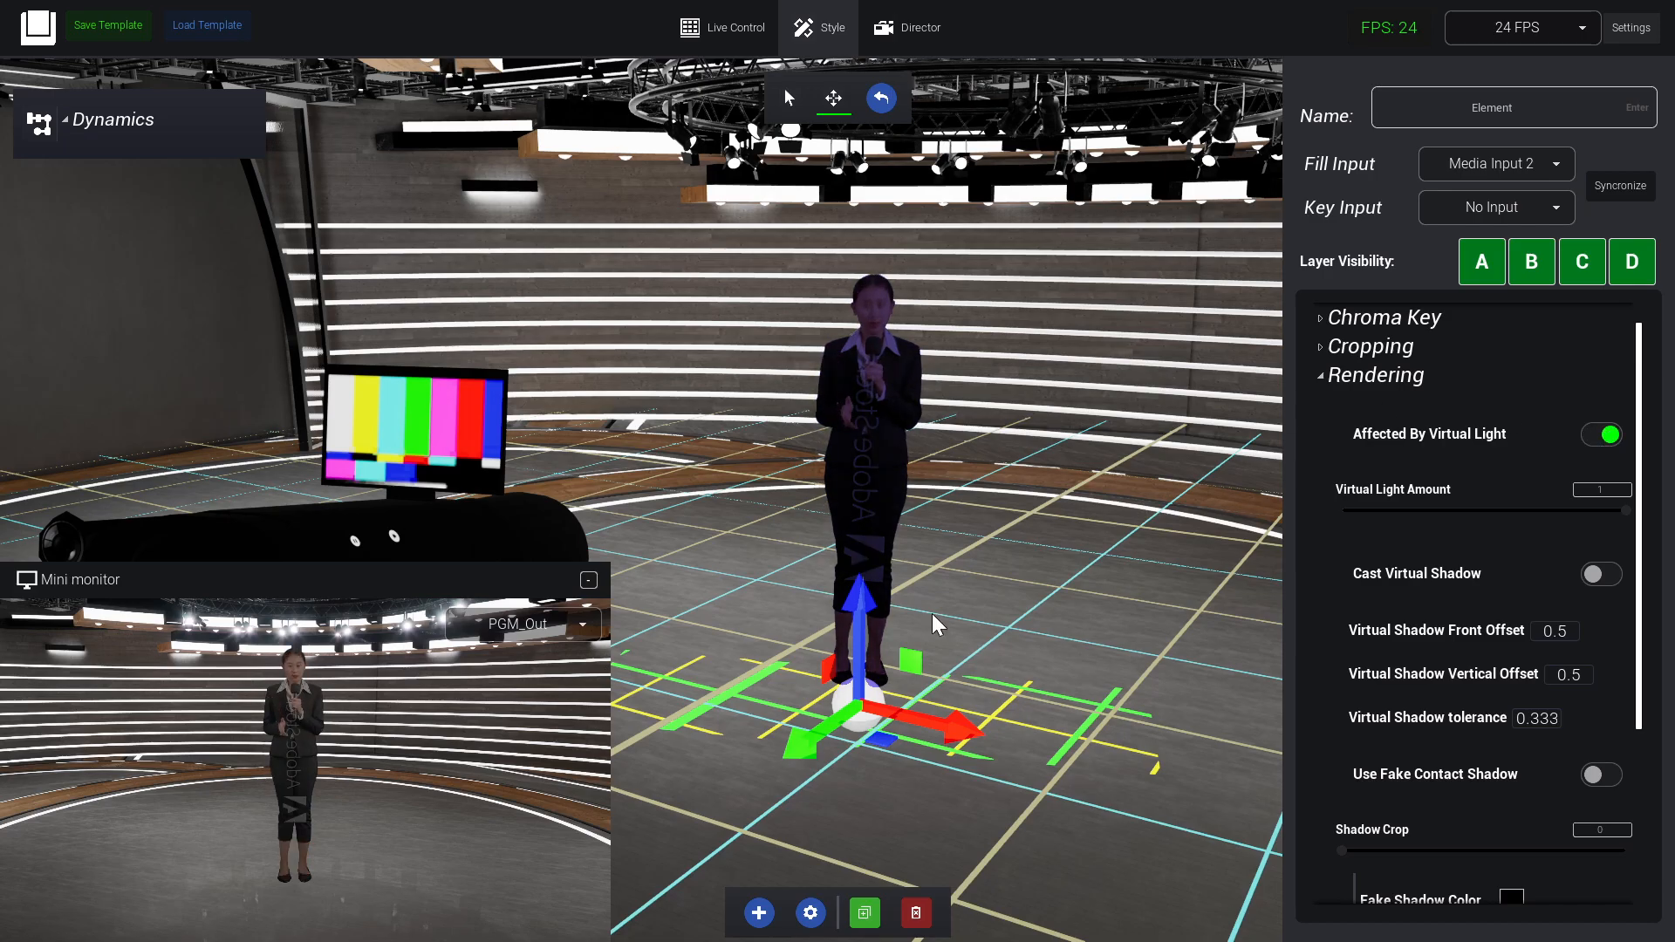
{"action": "right_click_drag", "start_coordinate": [710, 598], "coordinate": [729, 902]}
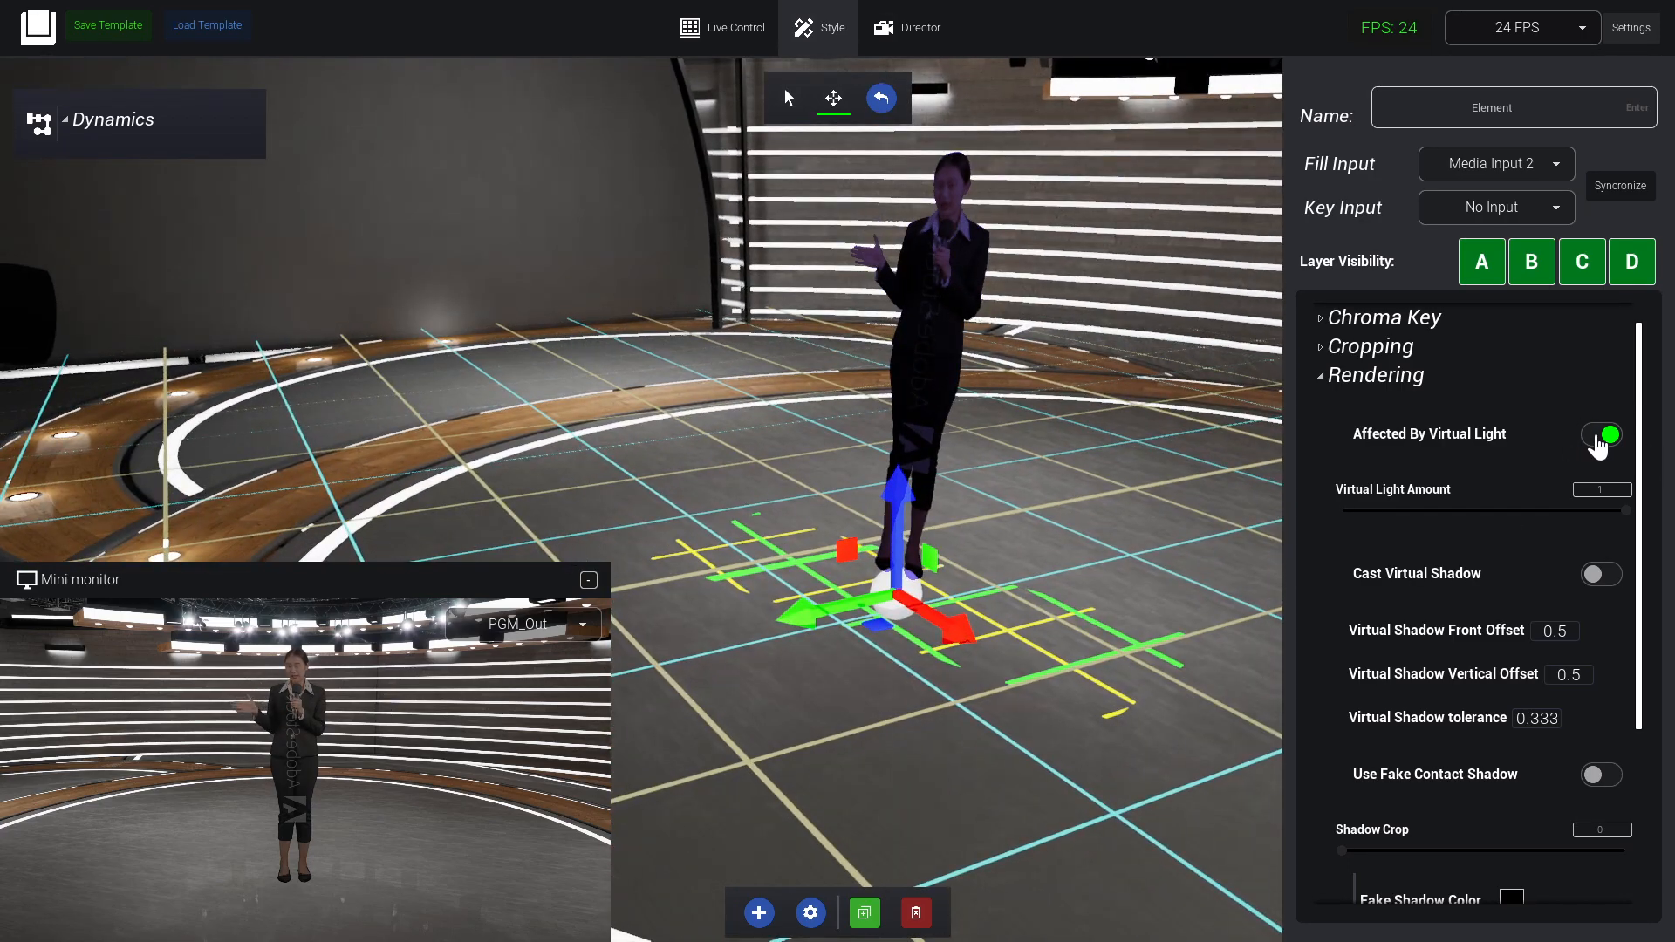
{"action": "left_click", "coordinate": [1600, 436]}
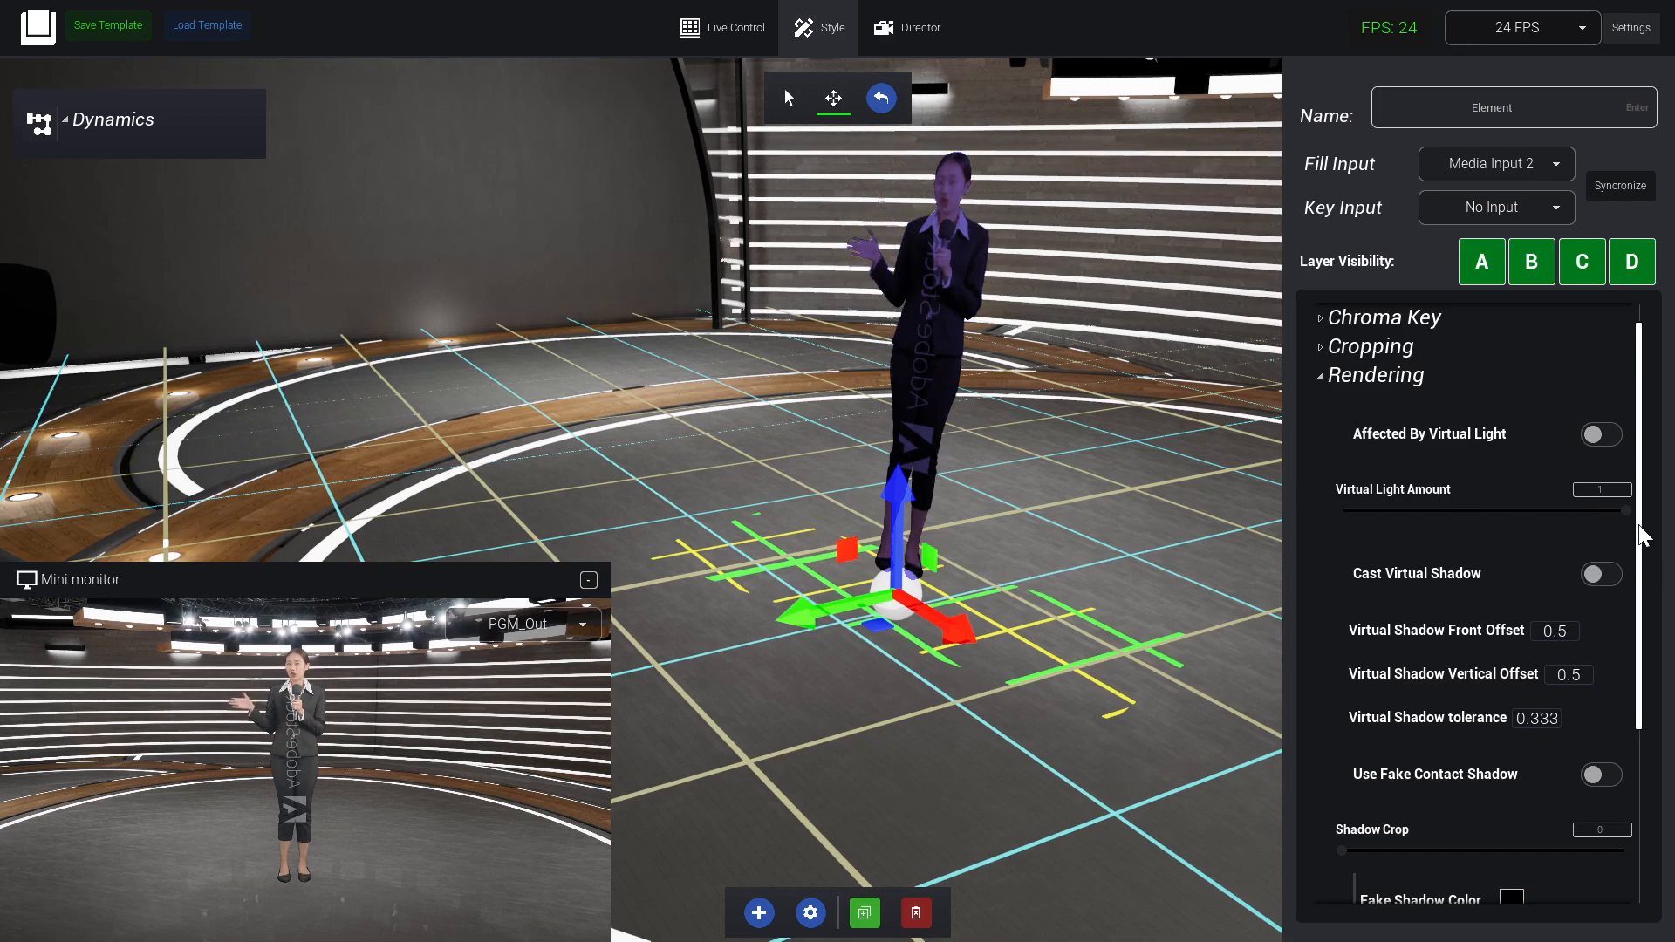
Enable Cast Virtual Shadow for the element and move the presenter farther back on the studio floor
{"action": "scroll", "coordinate": [1562, 615], "scroll_direction": "down", "scroll_amount": 2}
{"action": "left_click", "coordinate": [1596, 491]}
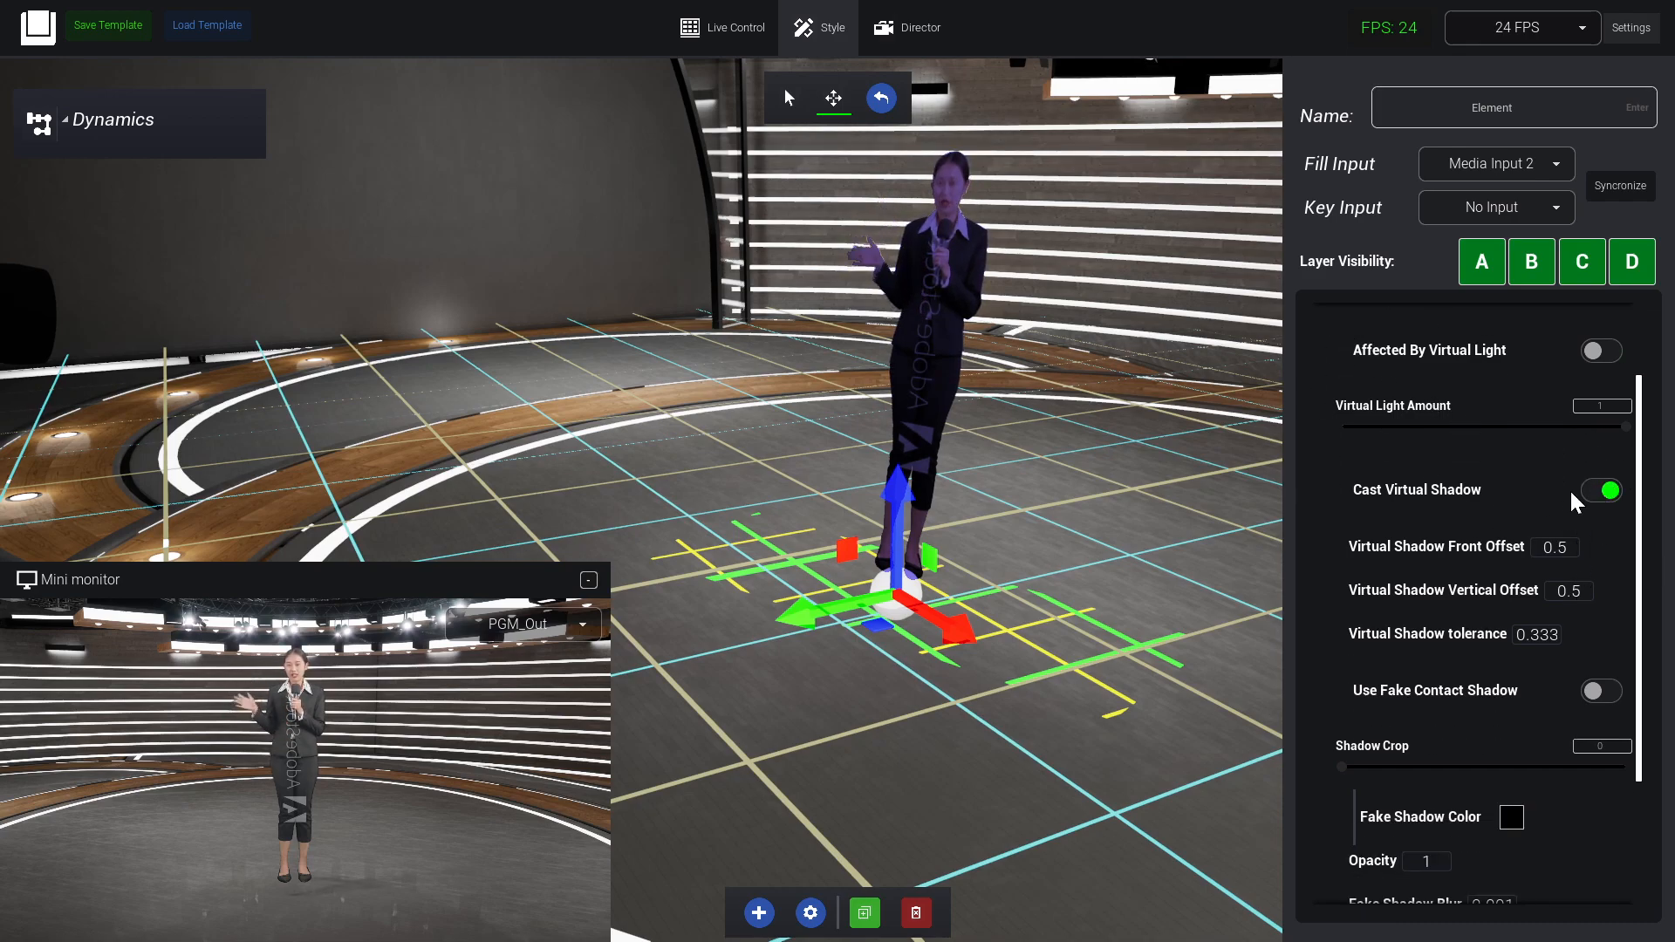
{"action": "left_click_drag", "start_coordinate": [867, 631], "coordinate": [834, 551]}
{"action": "right_click_drag", "start_coordinate": [829, 262], "coordinate": [792, 318]}
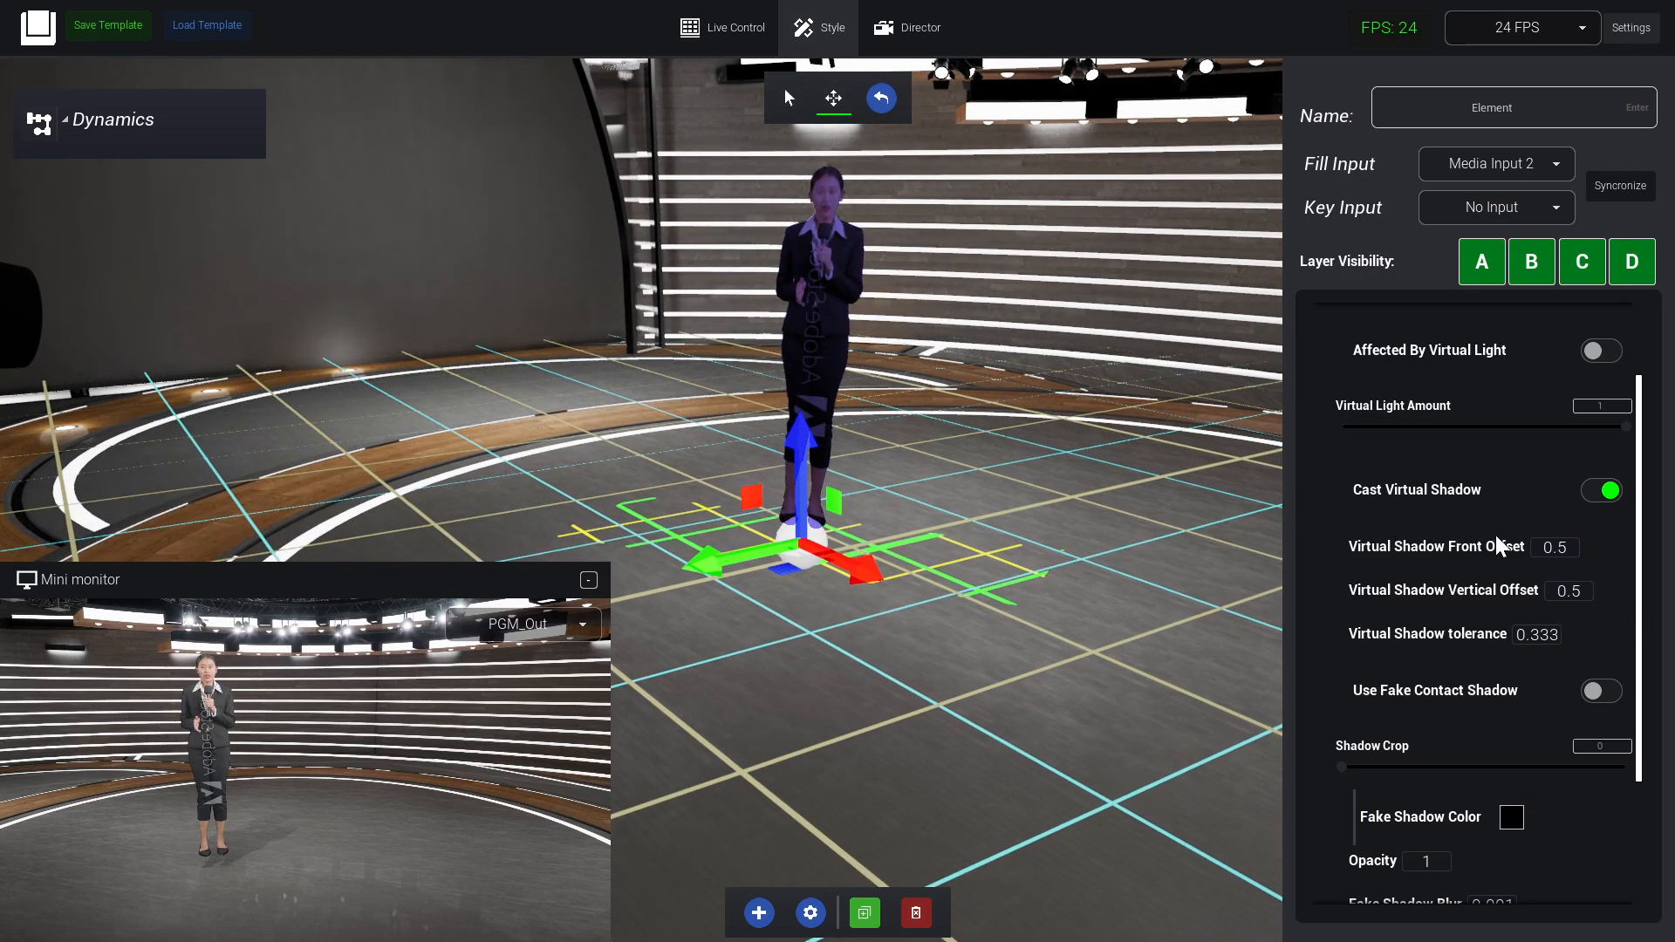
Nudge the Virtual Shadow Front Offset to 0.508 and set the Virtual Shadow Vertical Offset to 1
{"action": "left_click_drag", "start_coordinate": [1480, 533], "coordinate": [1502, 533]}
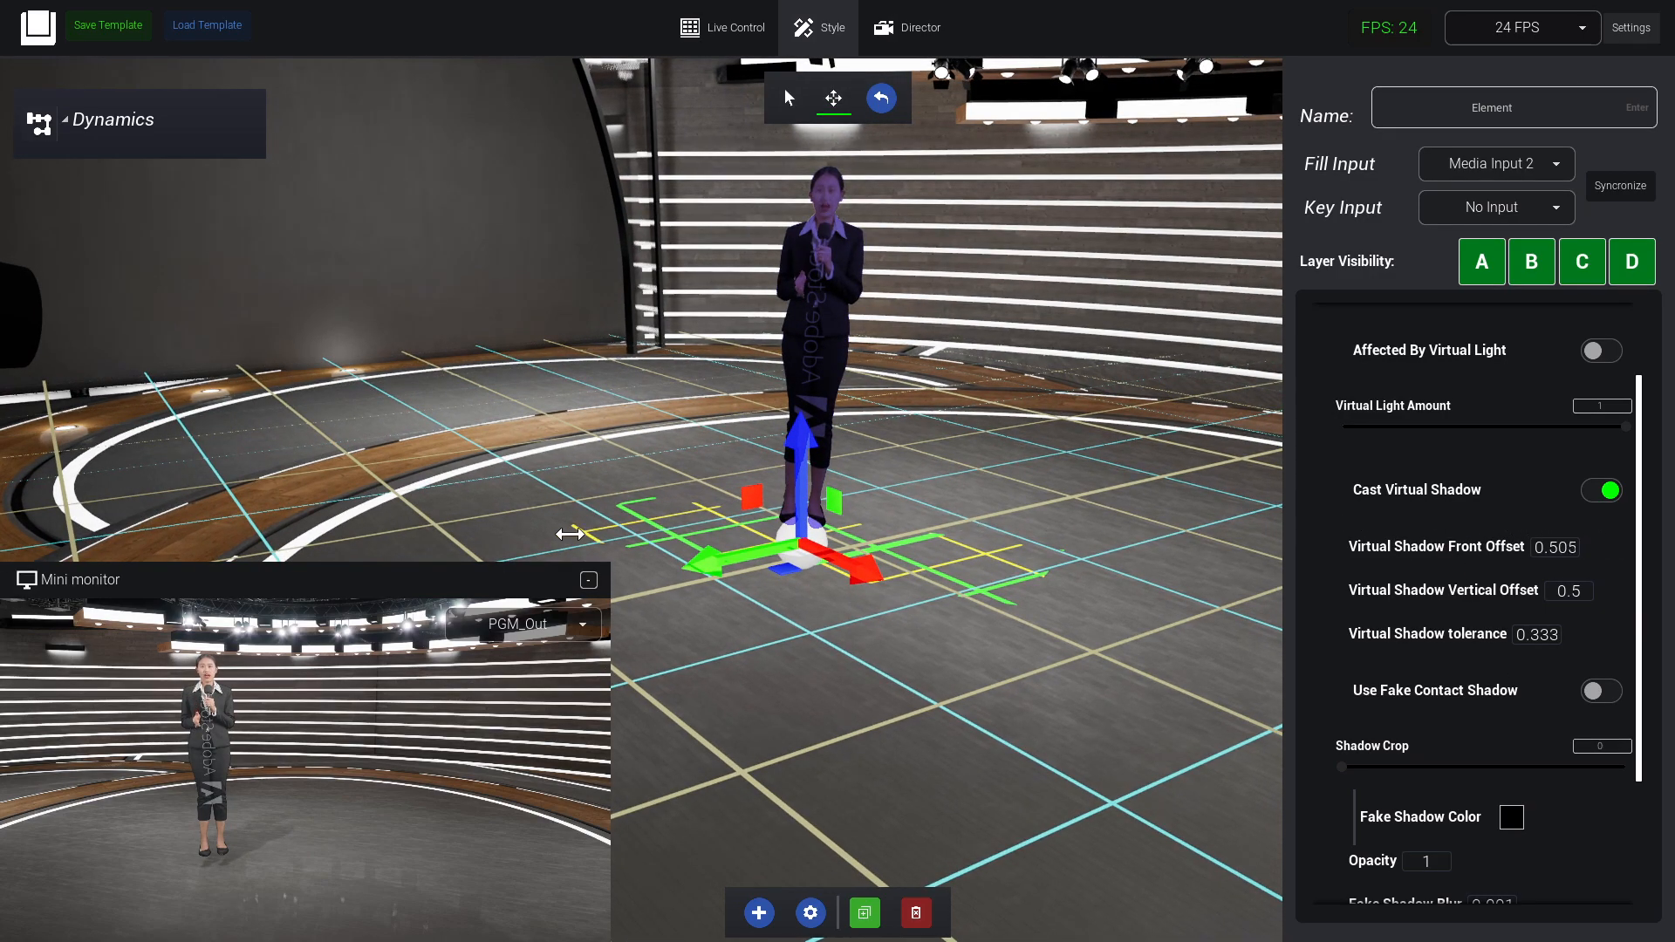
{"action": "left_click_drag", "start_coordinate": [1435, 590], "coordinate": [1517, 596]}
{"action": "left_click", "coordinate": [1568, 591]}
{"action": "type", "text": "0.6"}
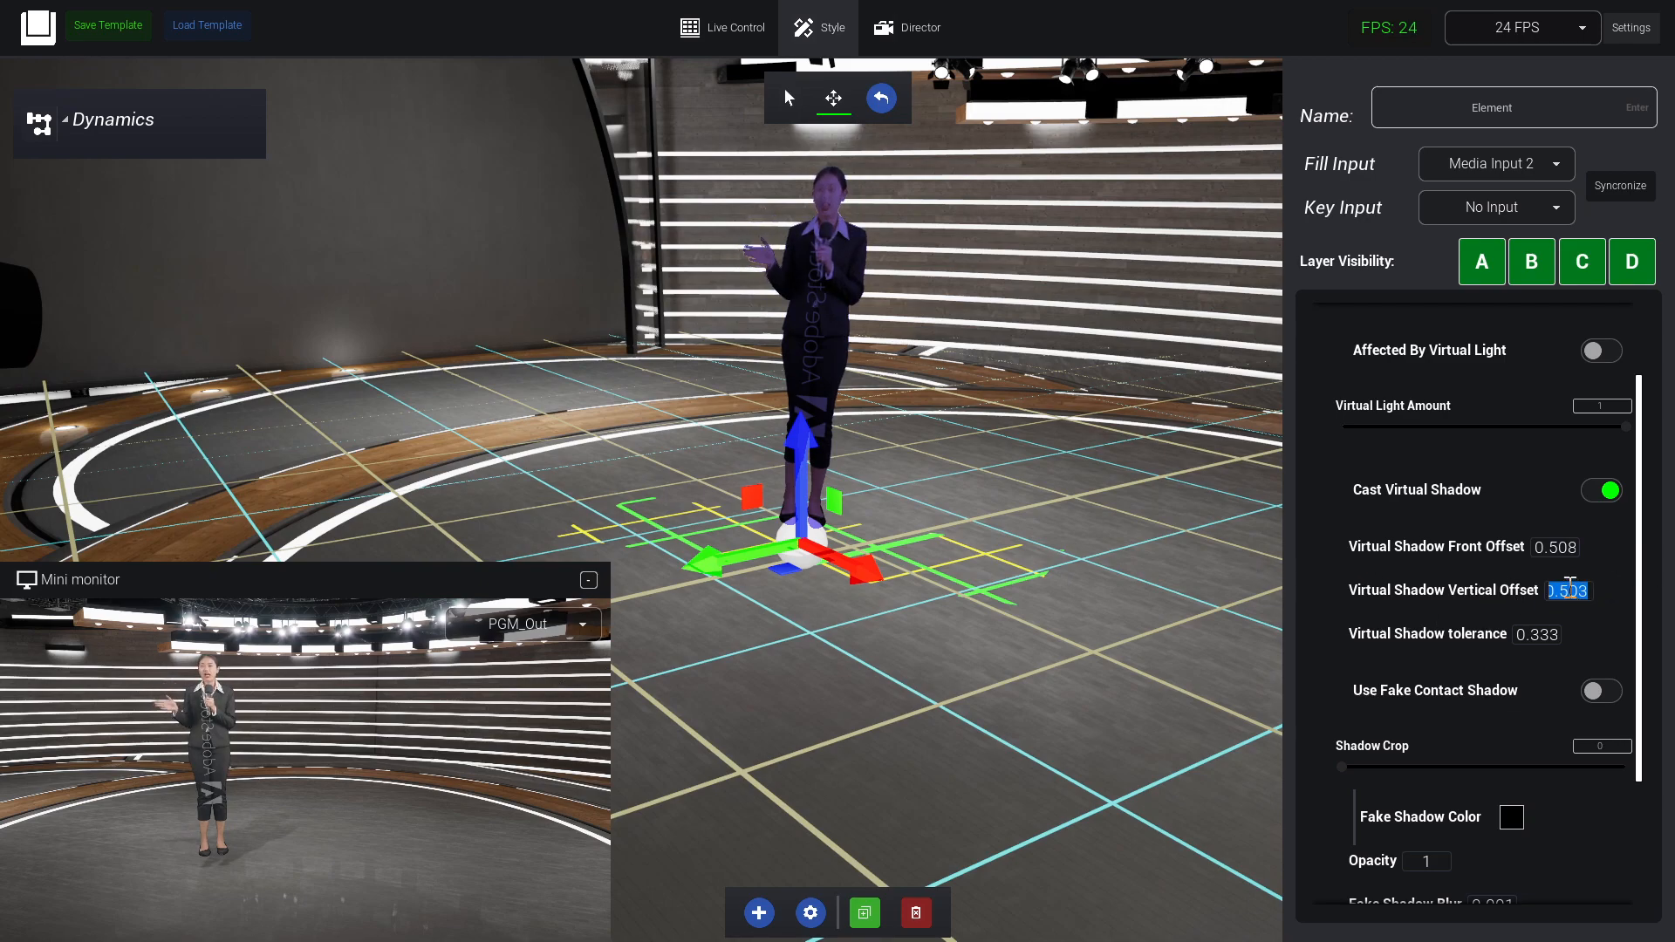
{"action": "left_click", "coordinate": [1570, 588]}
{"action": "type", "text": "1"}
{"action": "key", "text": "Return"}
Try a Virtual Shadow Front Offset of 0.4, and settle on 0.3
{"action": "left_click", "coordinate": [1555, 547]}
{"action": "type", "text": "0.4"}
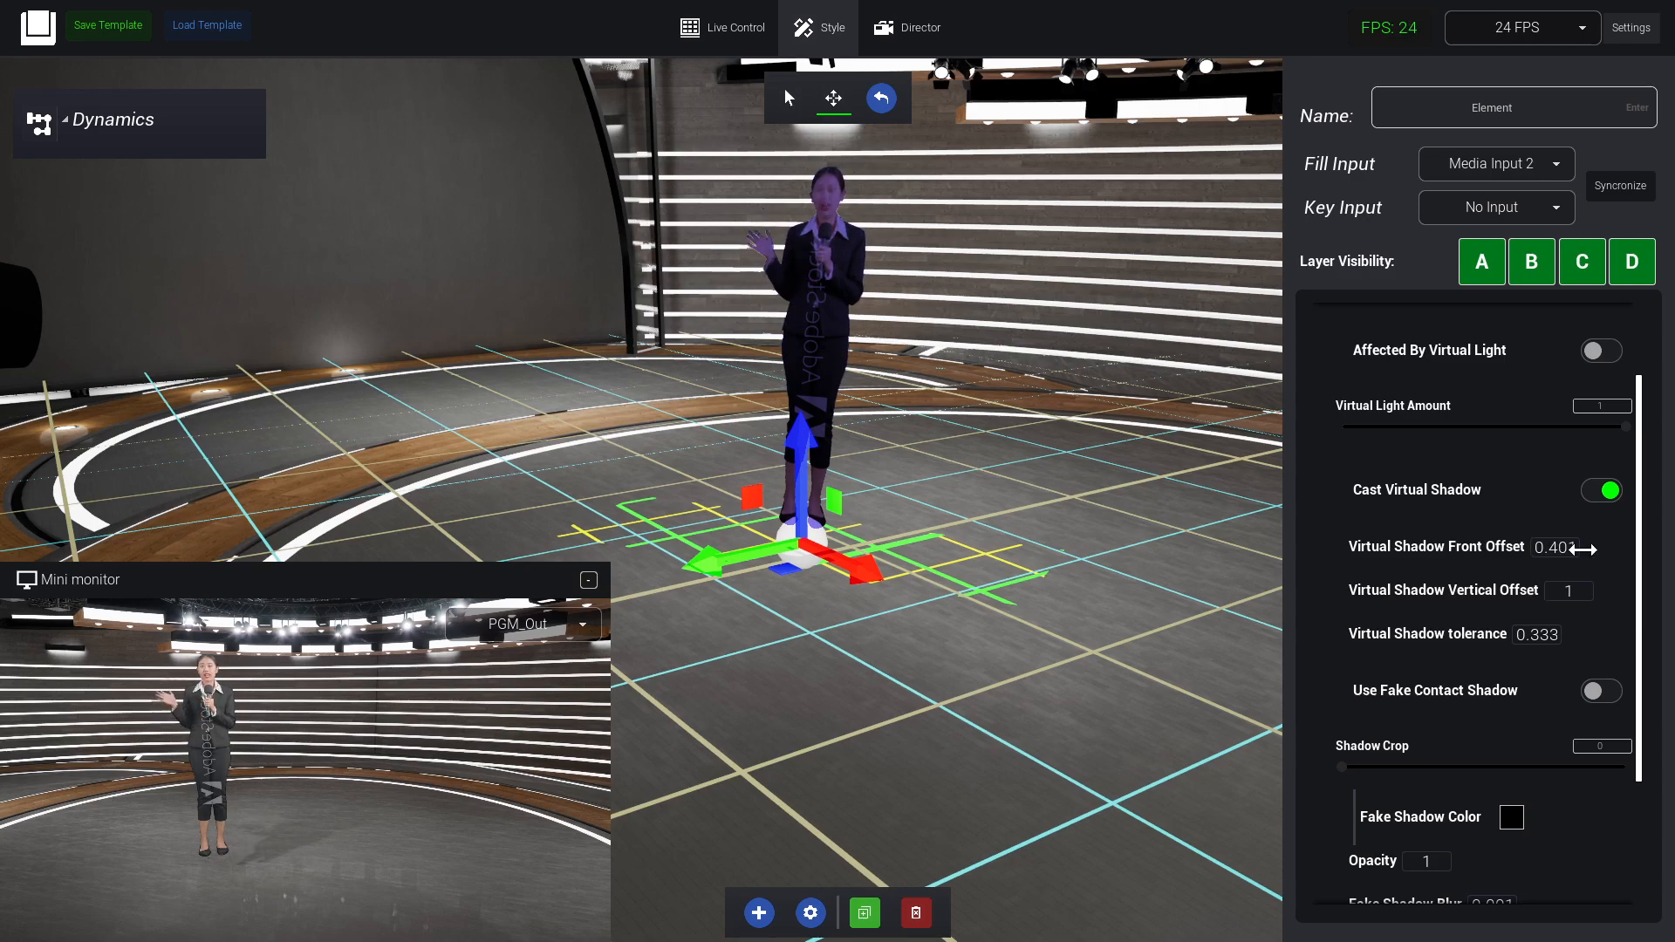
{"action": "left_click", "coordinate": [1551, 548]}
{"action": "type", "text": "0.3"}
{"action": "key", "text": "Return"}
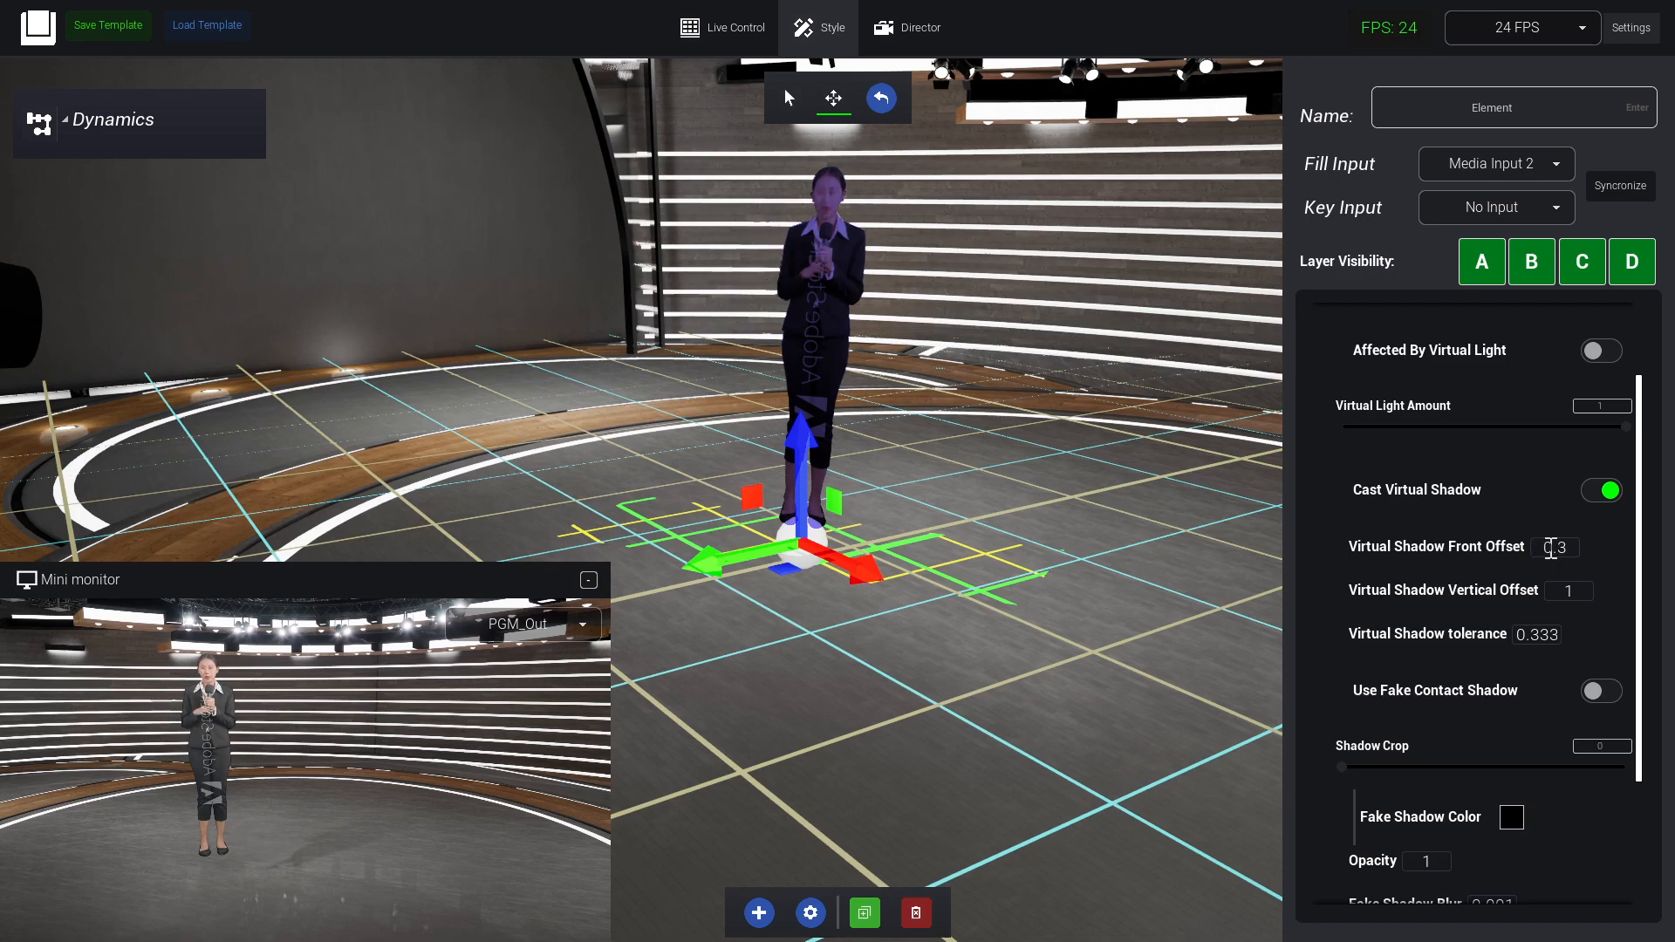
Return the Virtual Shadow Front Offset to 0.508 and reselect the presenter element in the studio
{"action": "type", "text": "0"}
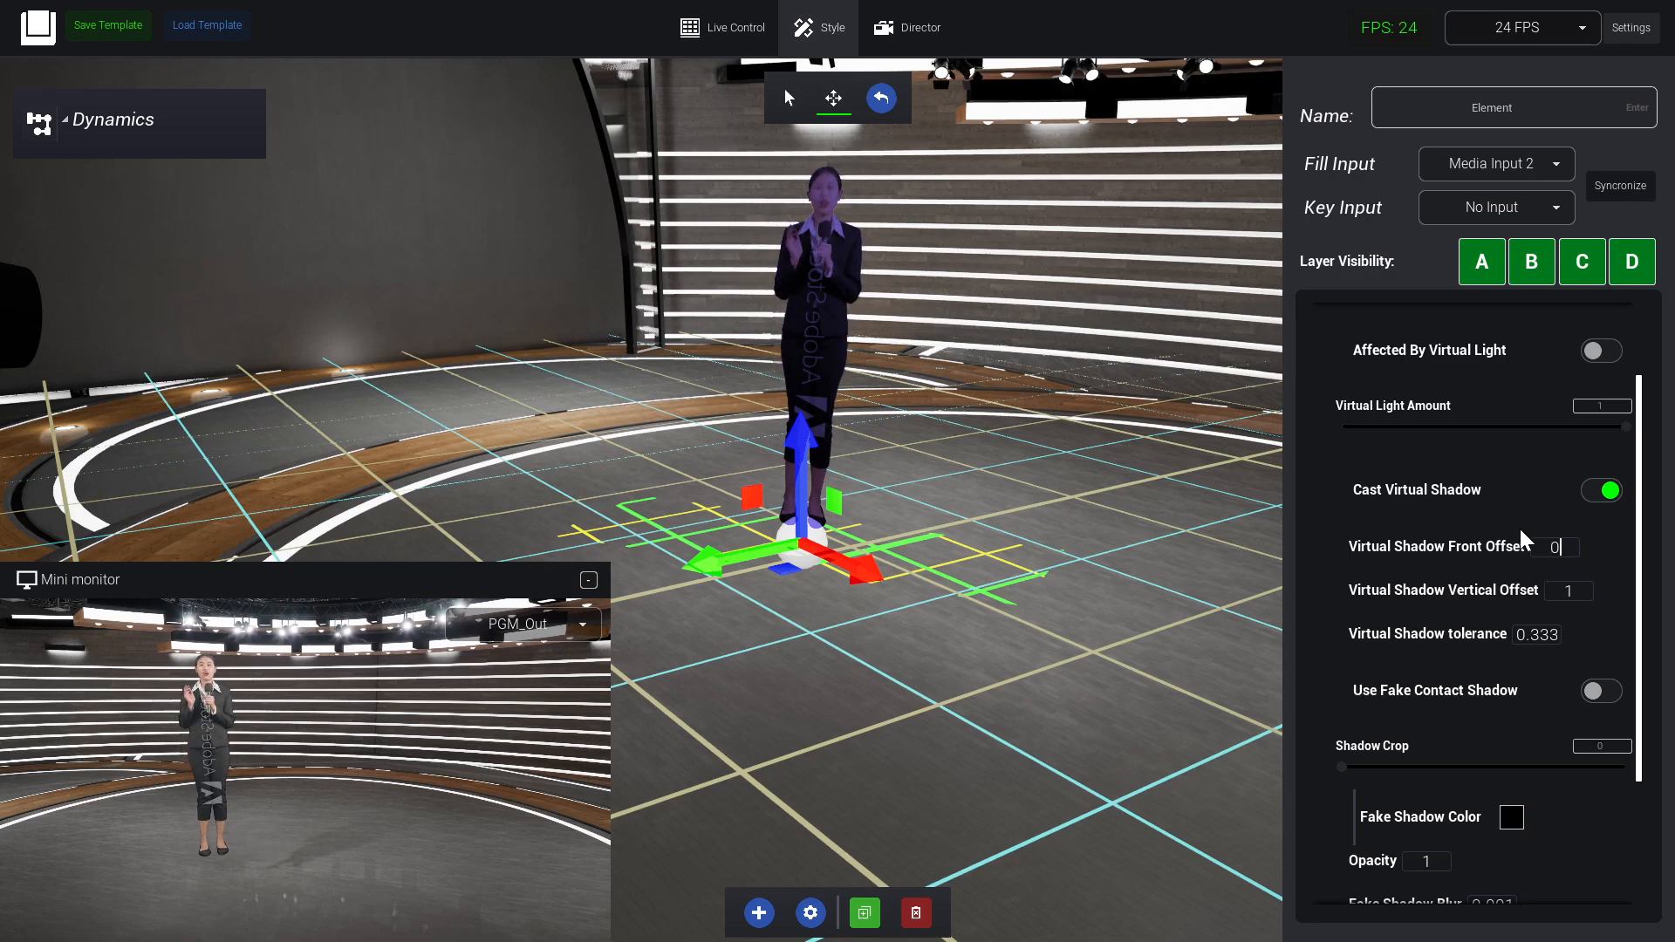
{"action": "left_click", "coordinate": [1557, 574]}
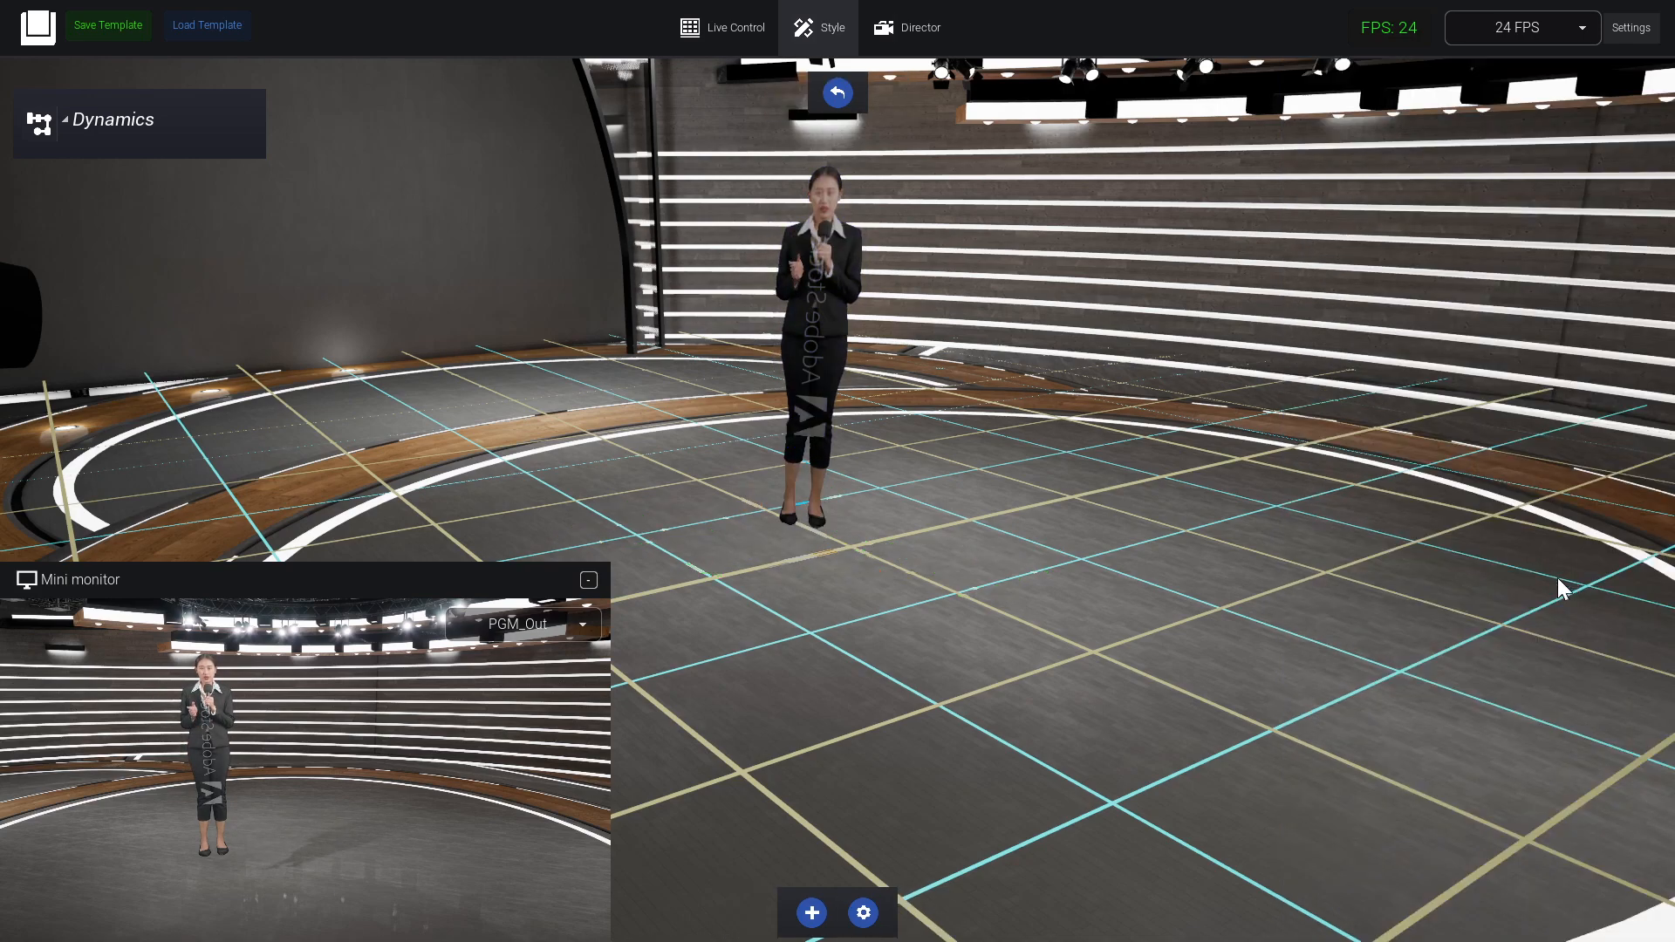
{"action": "left_click", "coordinate": [738, 338]}
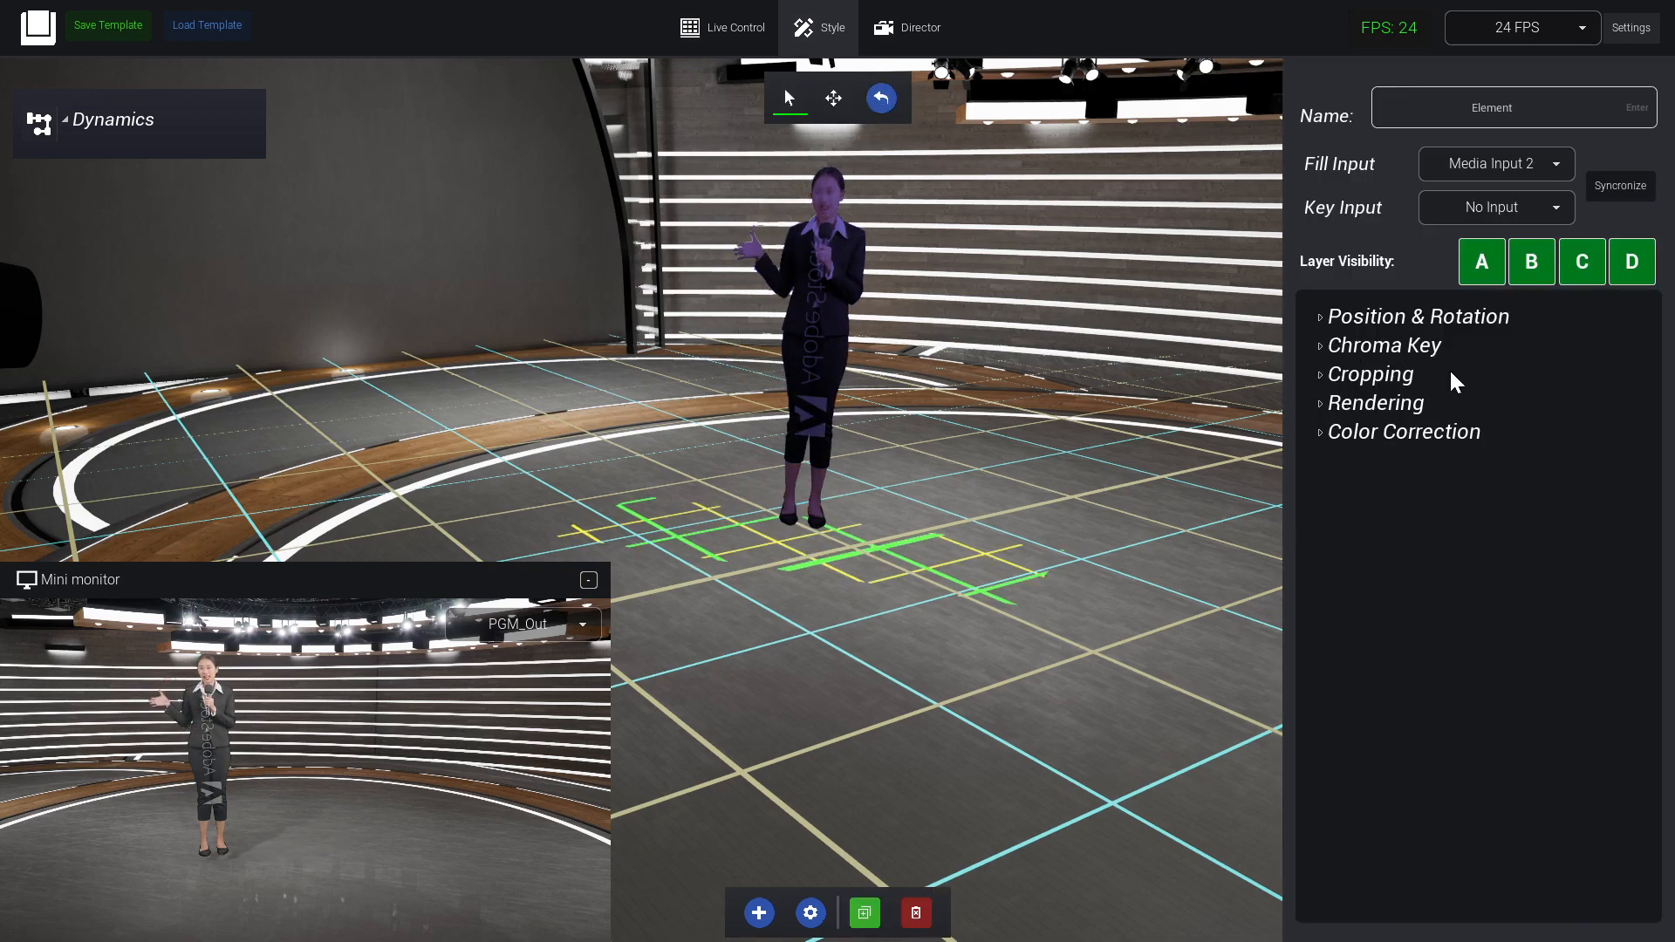
Enable Use Fake Contact Shadow in the element's Rendering settings and set the Fake Shadow Front Offset to 0
{"action": "left_click", "coordinate": [1410, 405]}
{"action": "scroll", "coordinate": [1541, 689], "scroll_direction": "down", "scroll_amount": 3}
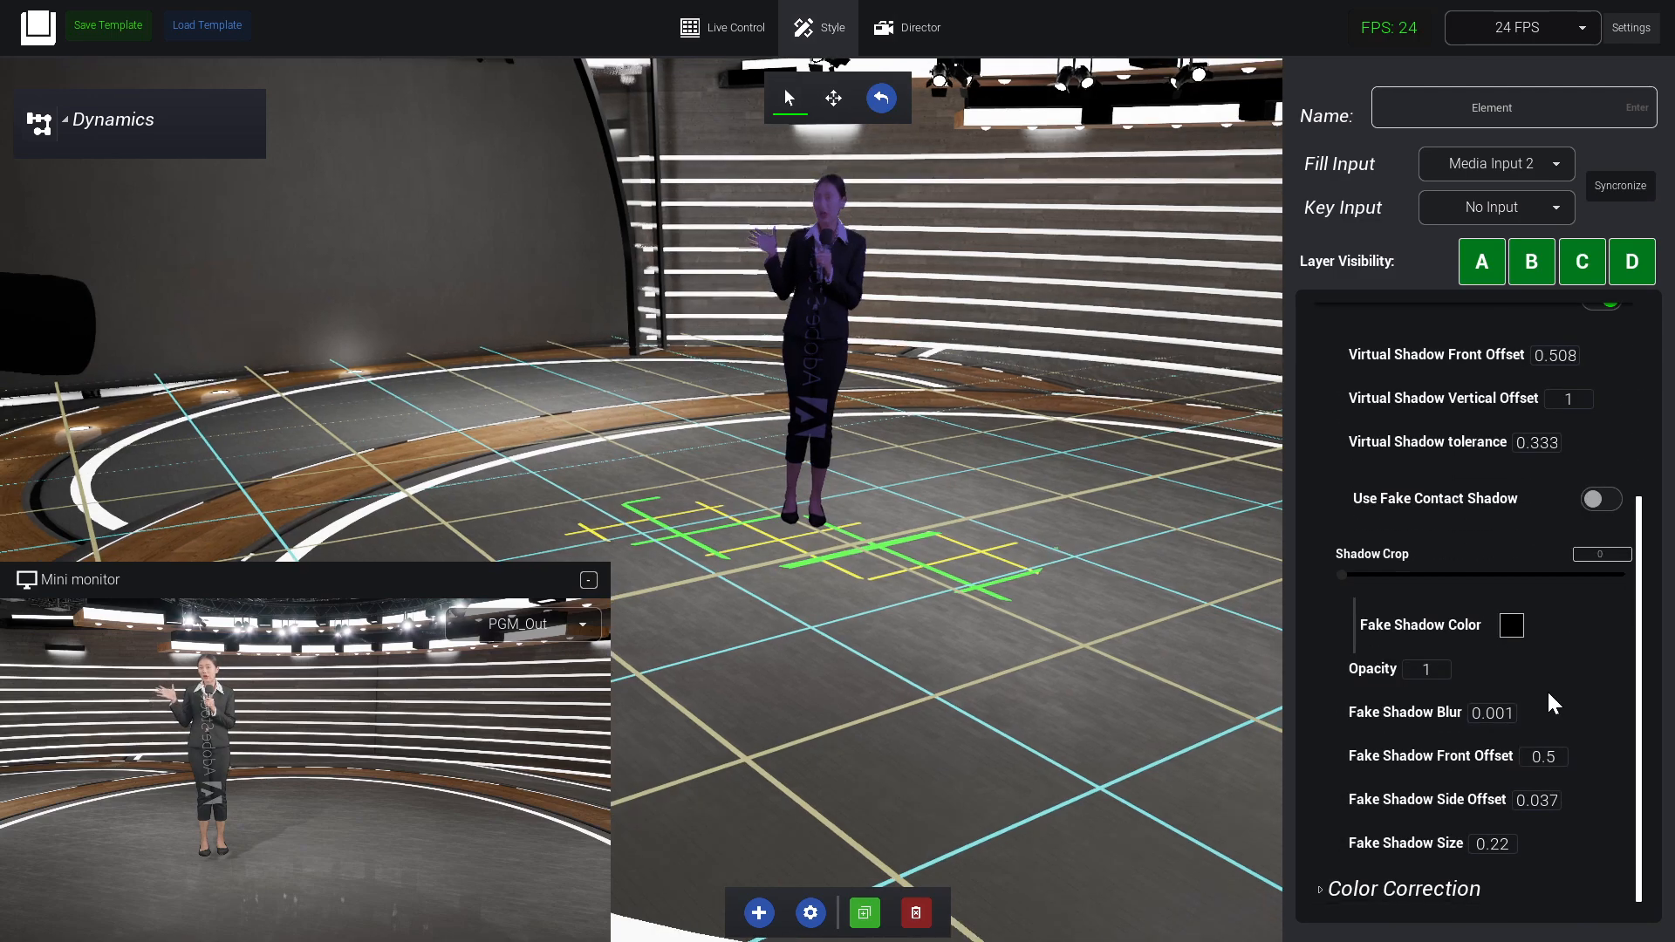
{"action": "left_click", "coordinate": [1596, 503]}
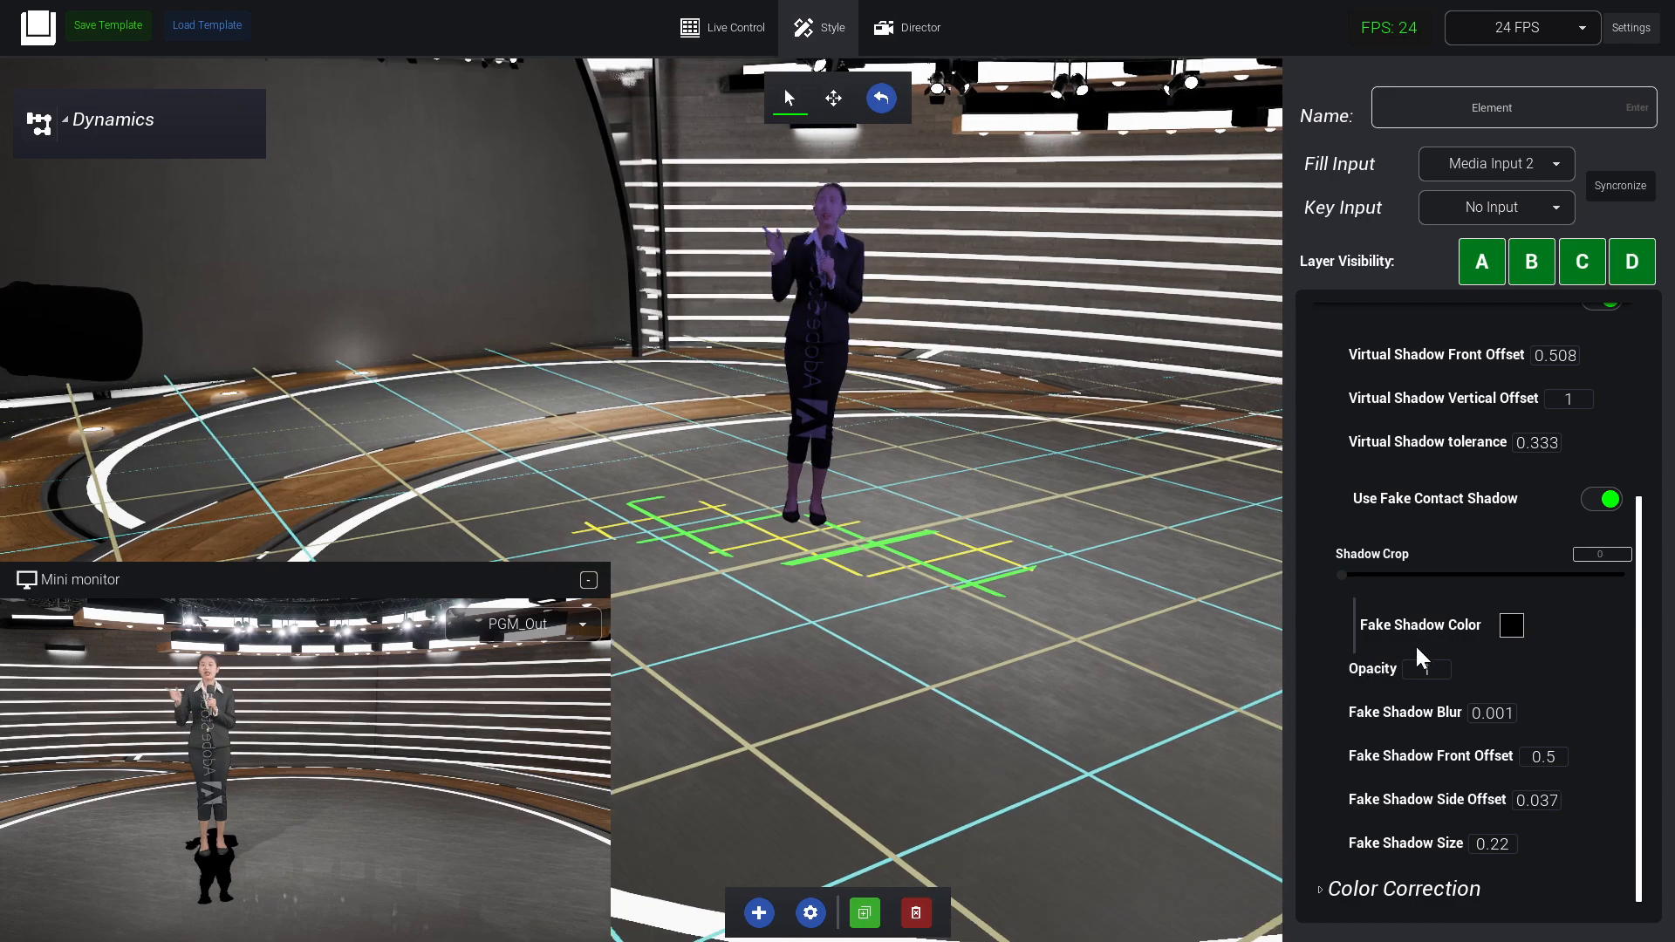
{"action": "left_click_drag", "start_coordinate": [1465, 759], "coordinate": [628, 762]}
{"action": "left_click_drag", "start_coordinate": [1450, 755], "coordinate": [1260, 733]}
{"action": "left_click", "coordinate": [1564, 756]}
{"action": "type", "text": "0"}
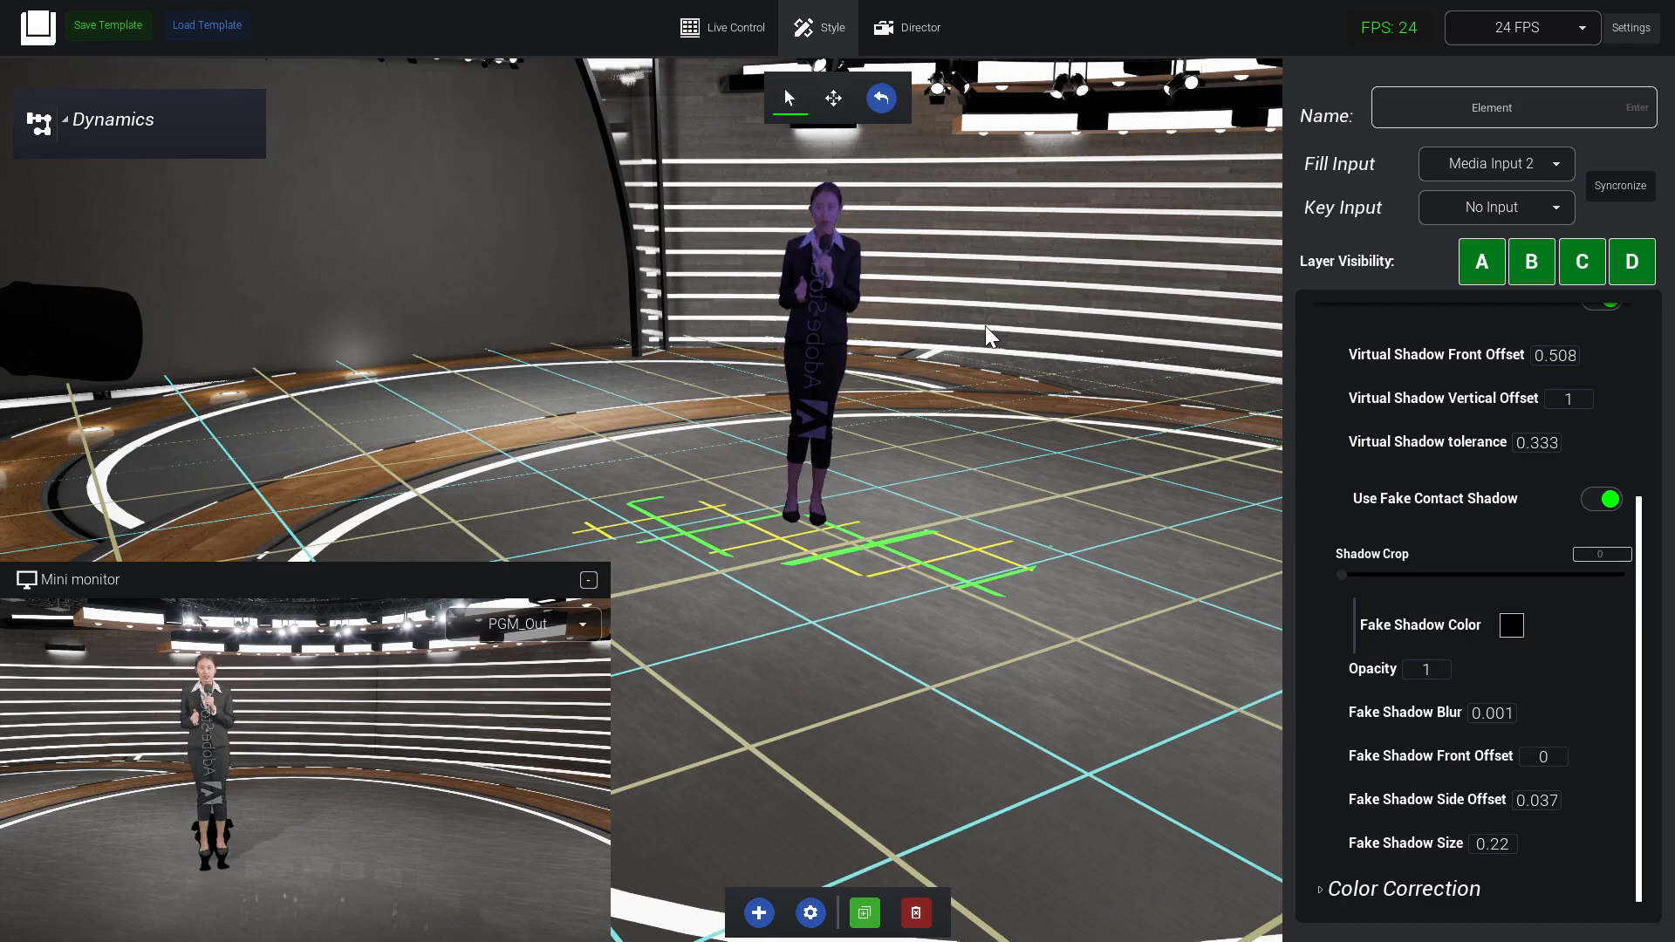
Try a Vertical Offset of -9 and then -20 in the presenter's Position & Rotation settings
{"action": "scroll", "coordinate": [1511, 611], "scroll_direction": "up", "scroll_amount": 10}
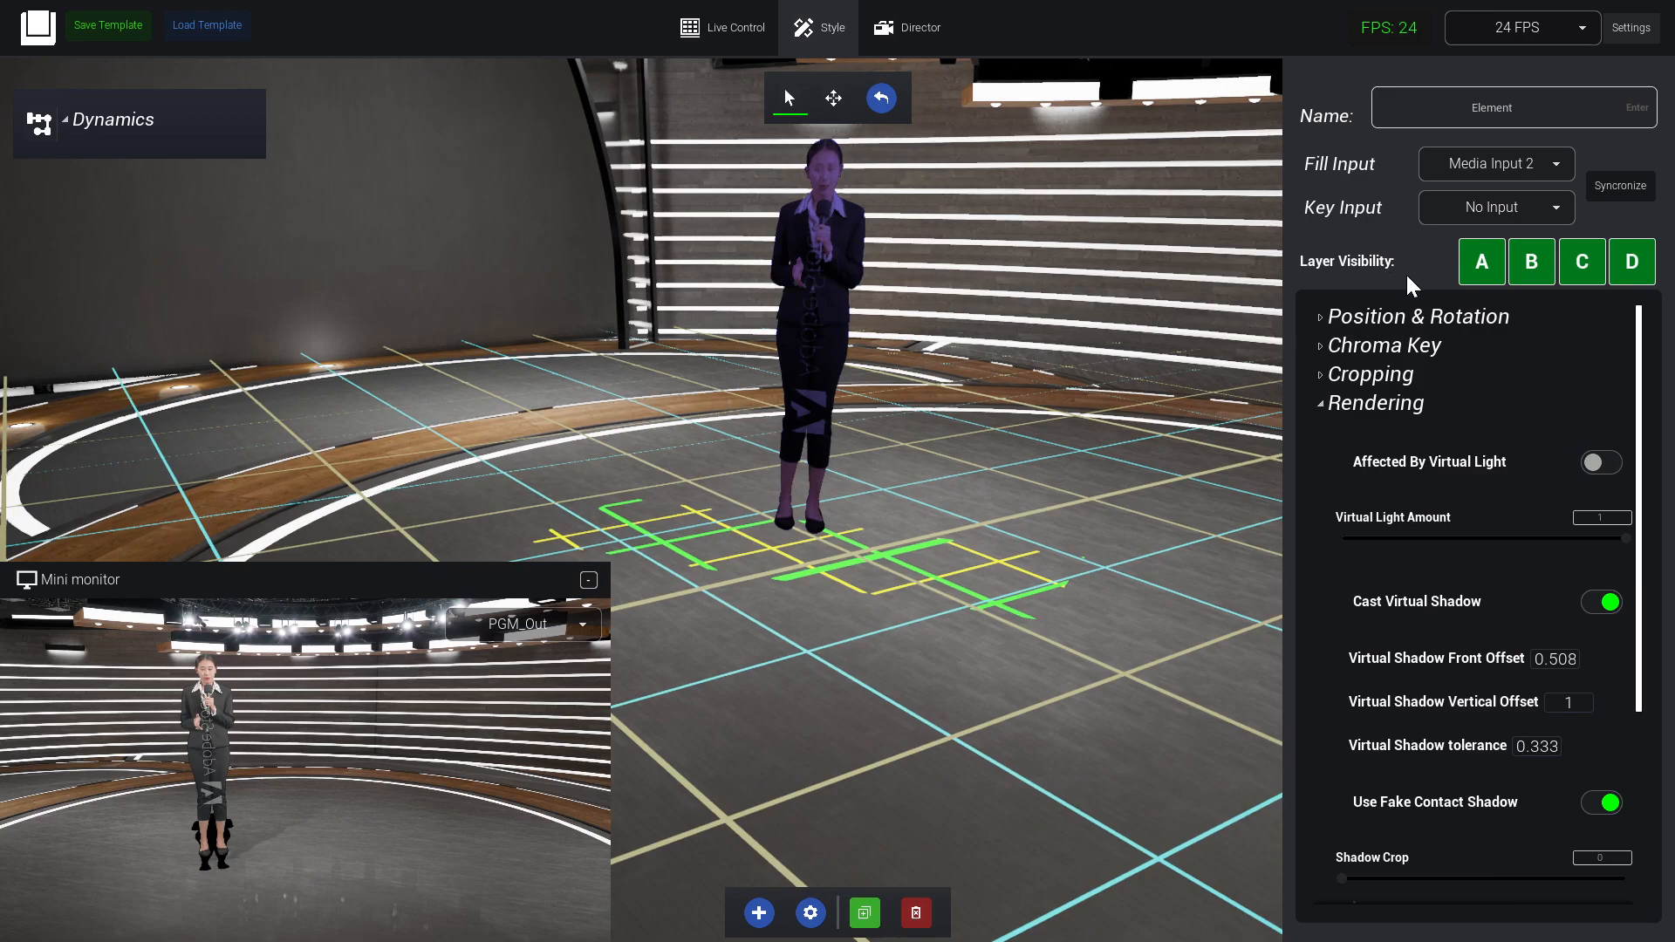
{"action": "left_click", "coordinate": [1415, 317]}
{"action": "left_click_drag", "start_coordinate": [1420, 478], "coordinate": [18, 461]}
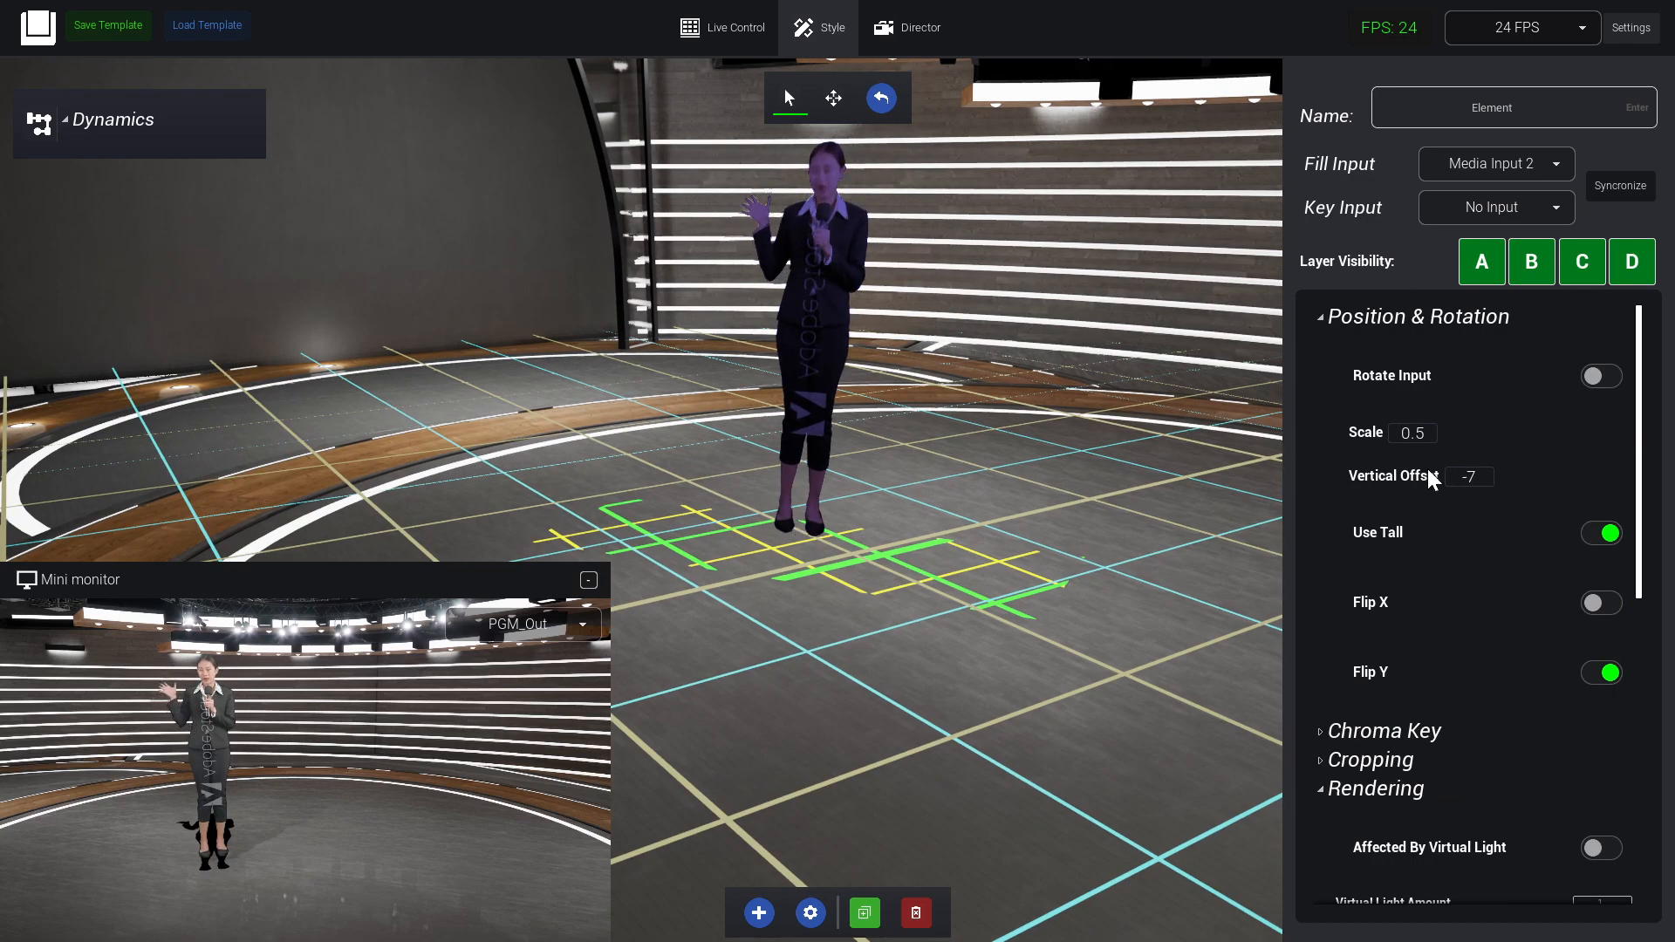
{"action": "double_click", "coordinate": [1470, 477]}
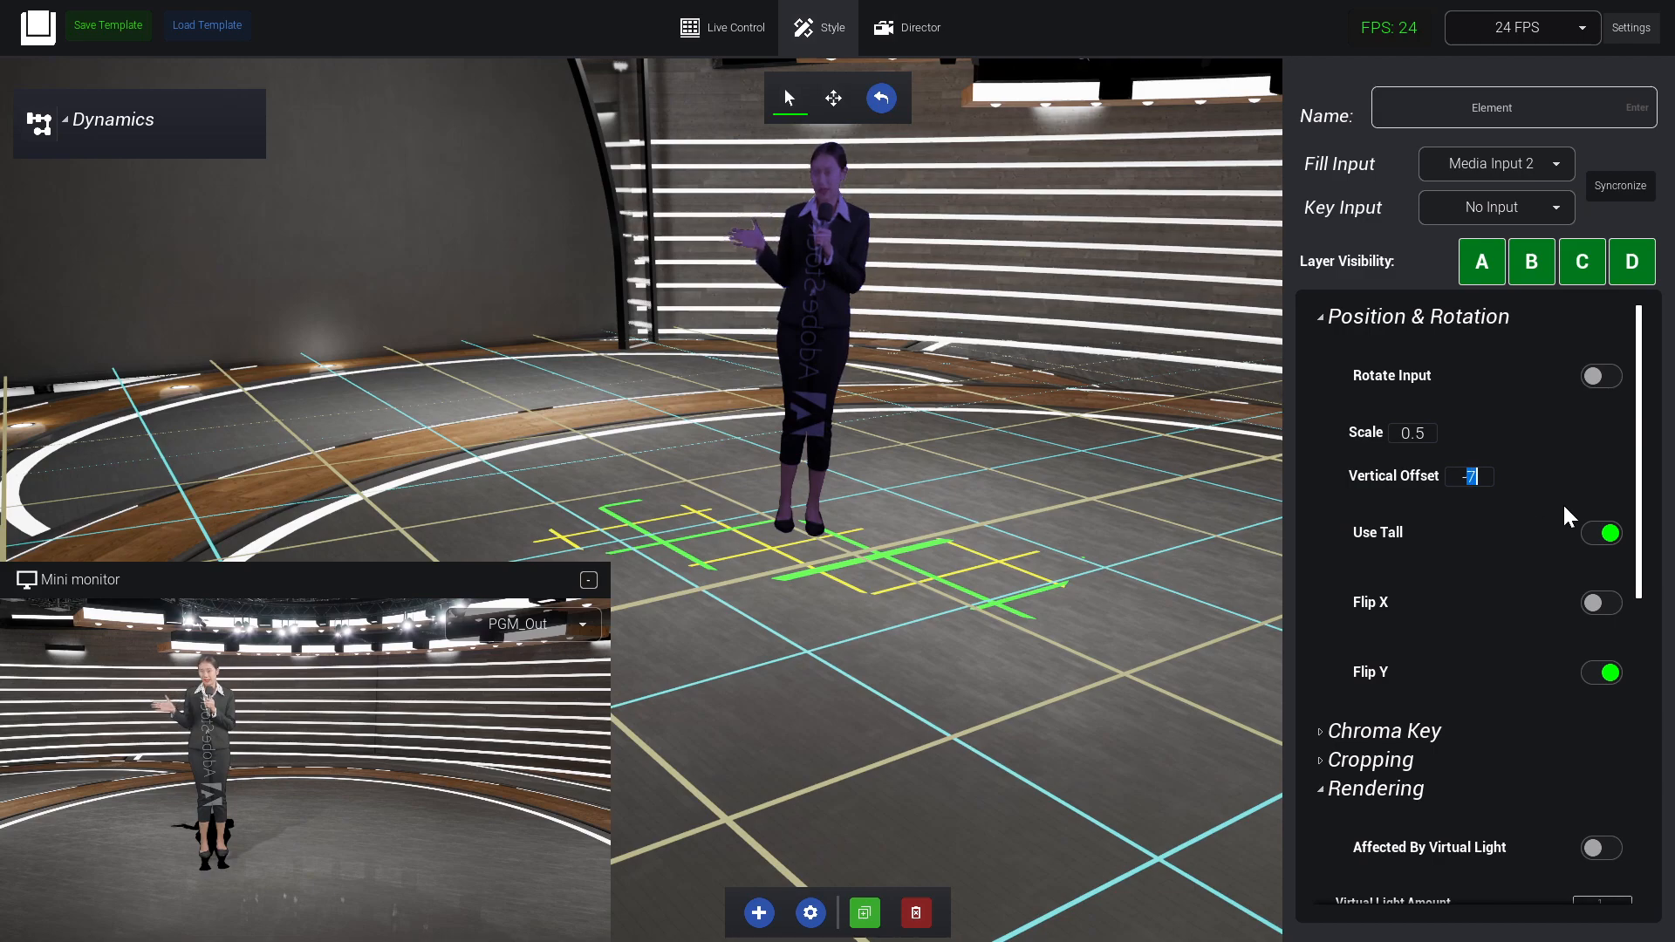
{"action": "type", "text": "9"}
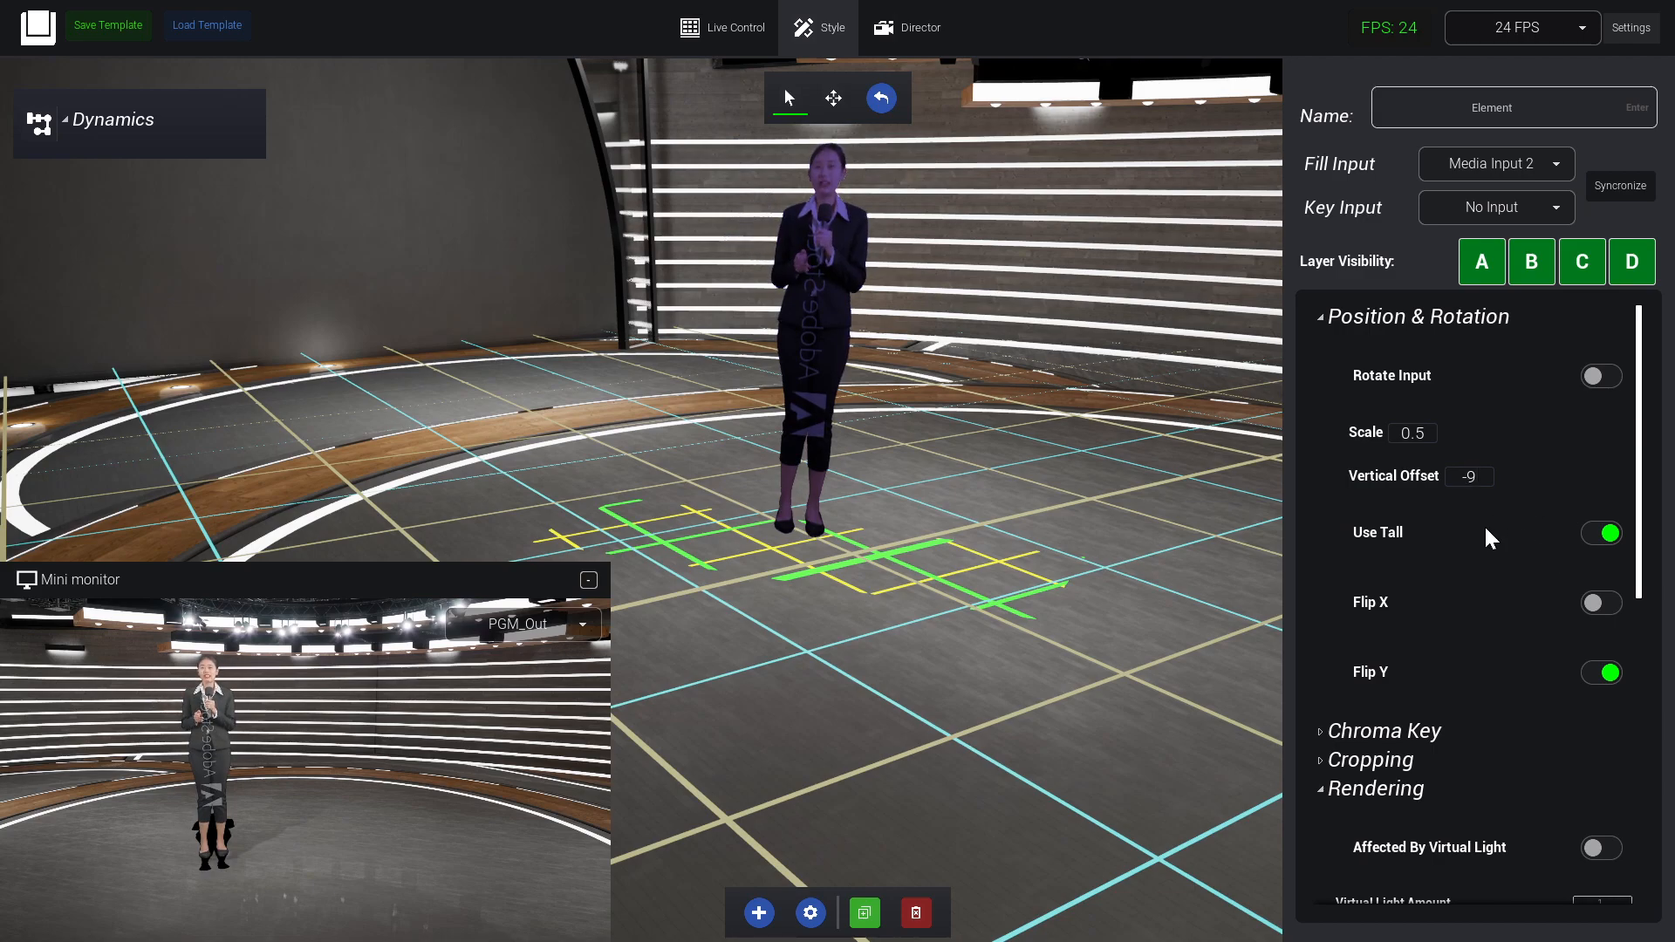
{"action": "key", "text": "BackSpace"}
{"action": "key", "text": "BackSpace"}
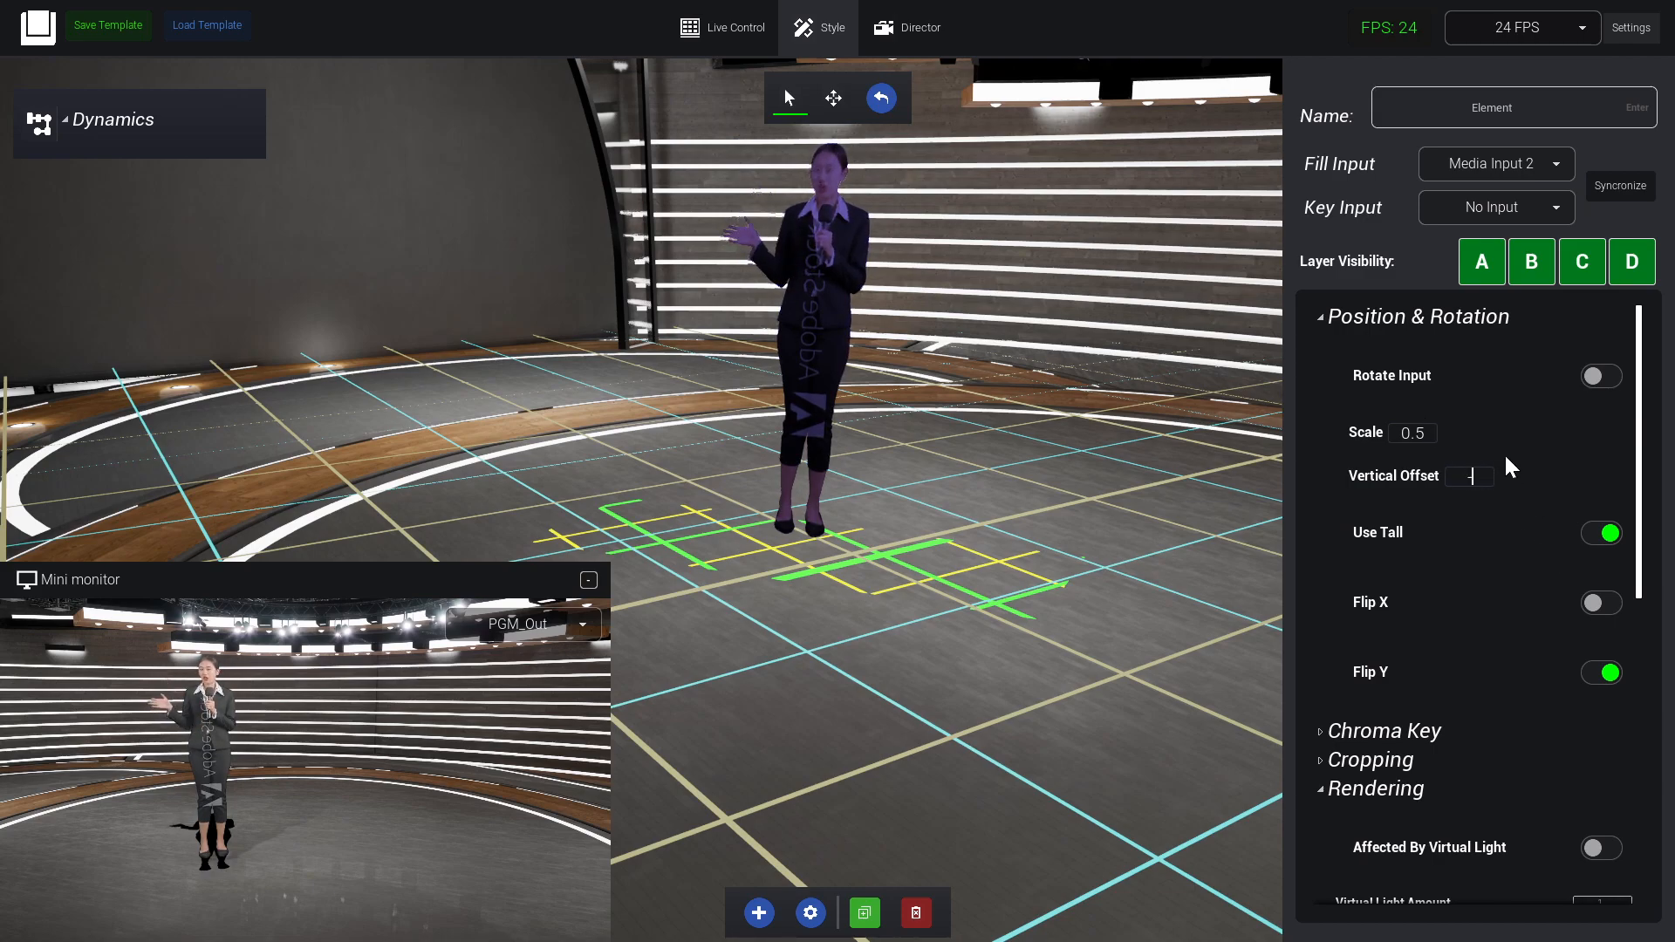
{"action": "key", "text": "Return"}
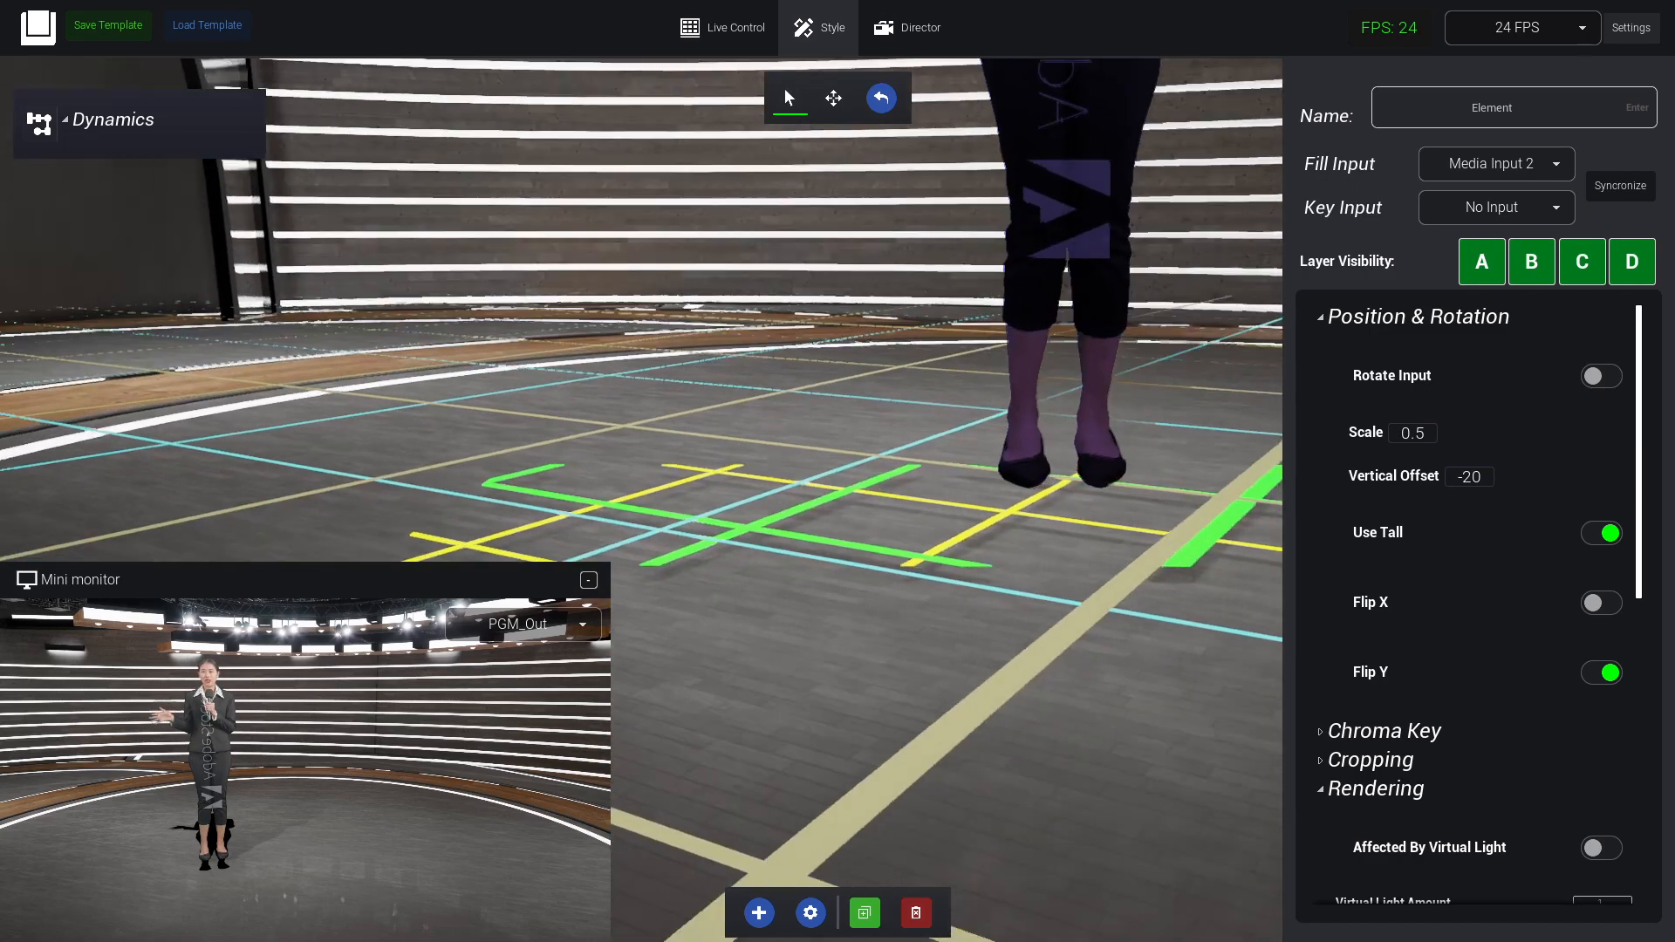
Try Vertical Offsets of -250 and -50 for the presenter, and adjust the value to -65
{"action": "double_click", "coordinate": [1473, 480]}
{"action": "type", "text": "050"}
{"action": "key", "text": "Return"}
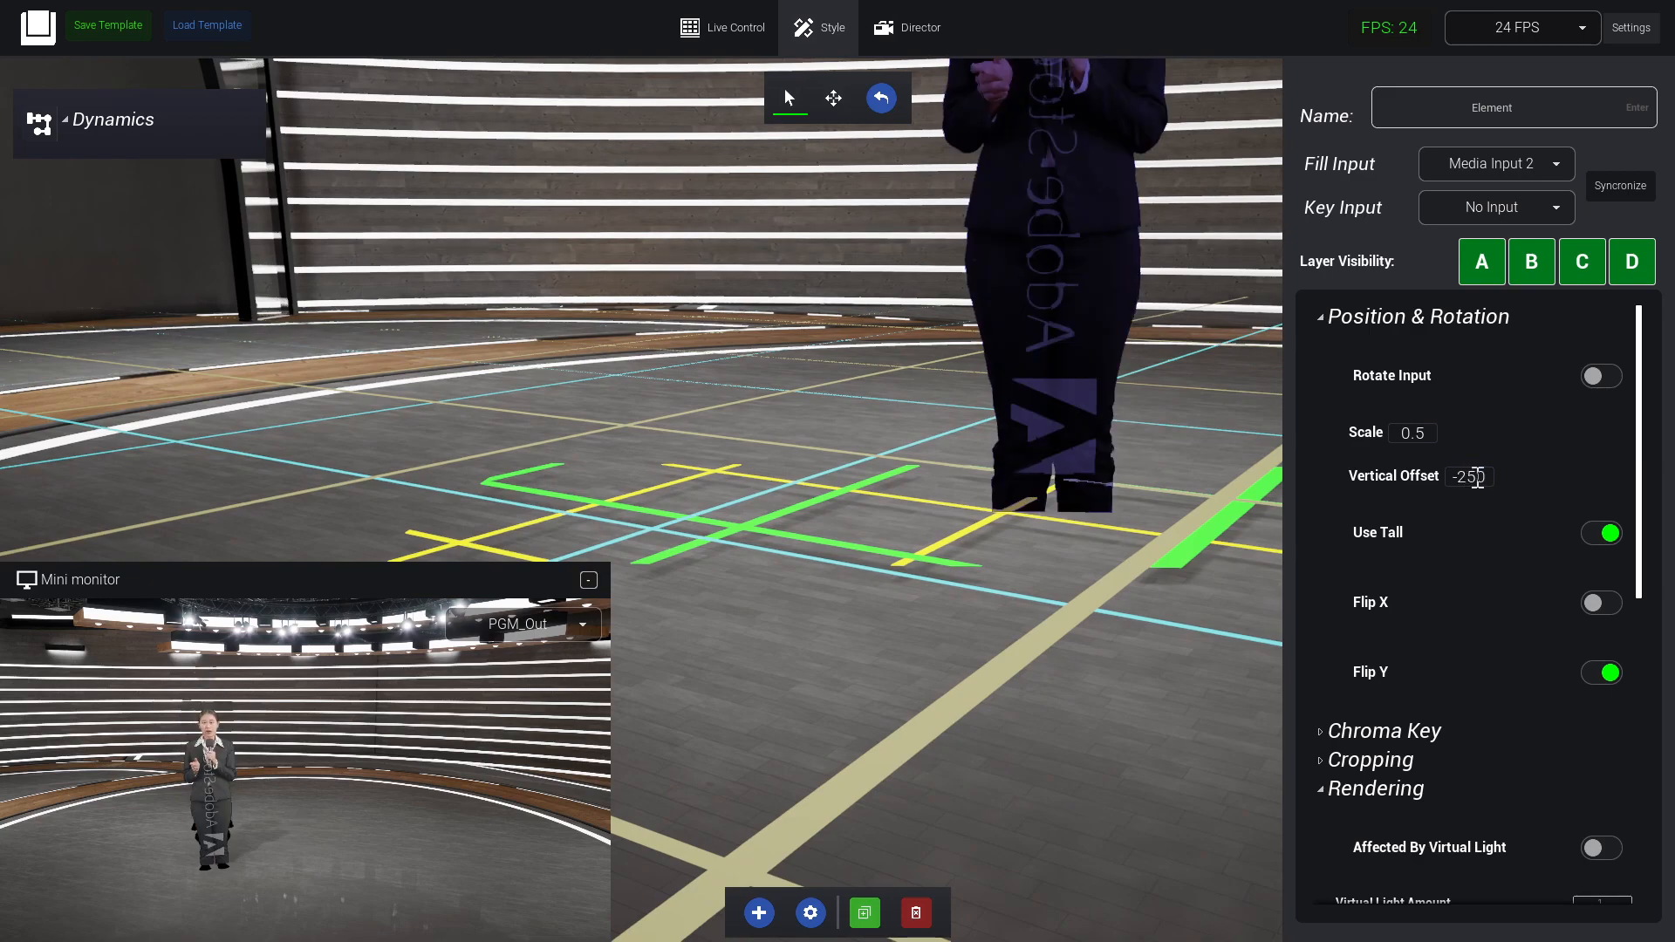
{"action": "double_click", "coordinate": [1475, 478]}
{"action": "type", "text": "50"}
{"action": "key", "text": "Return"}
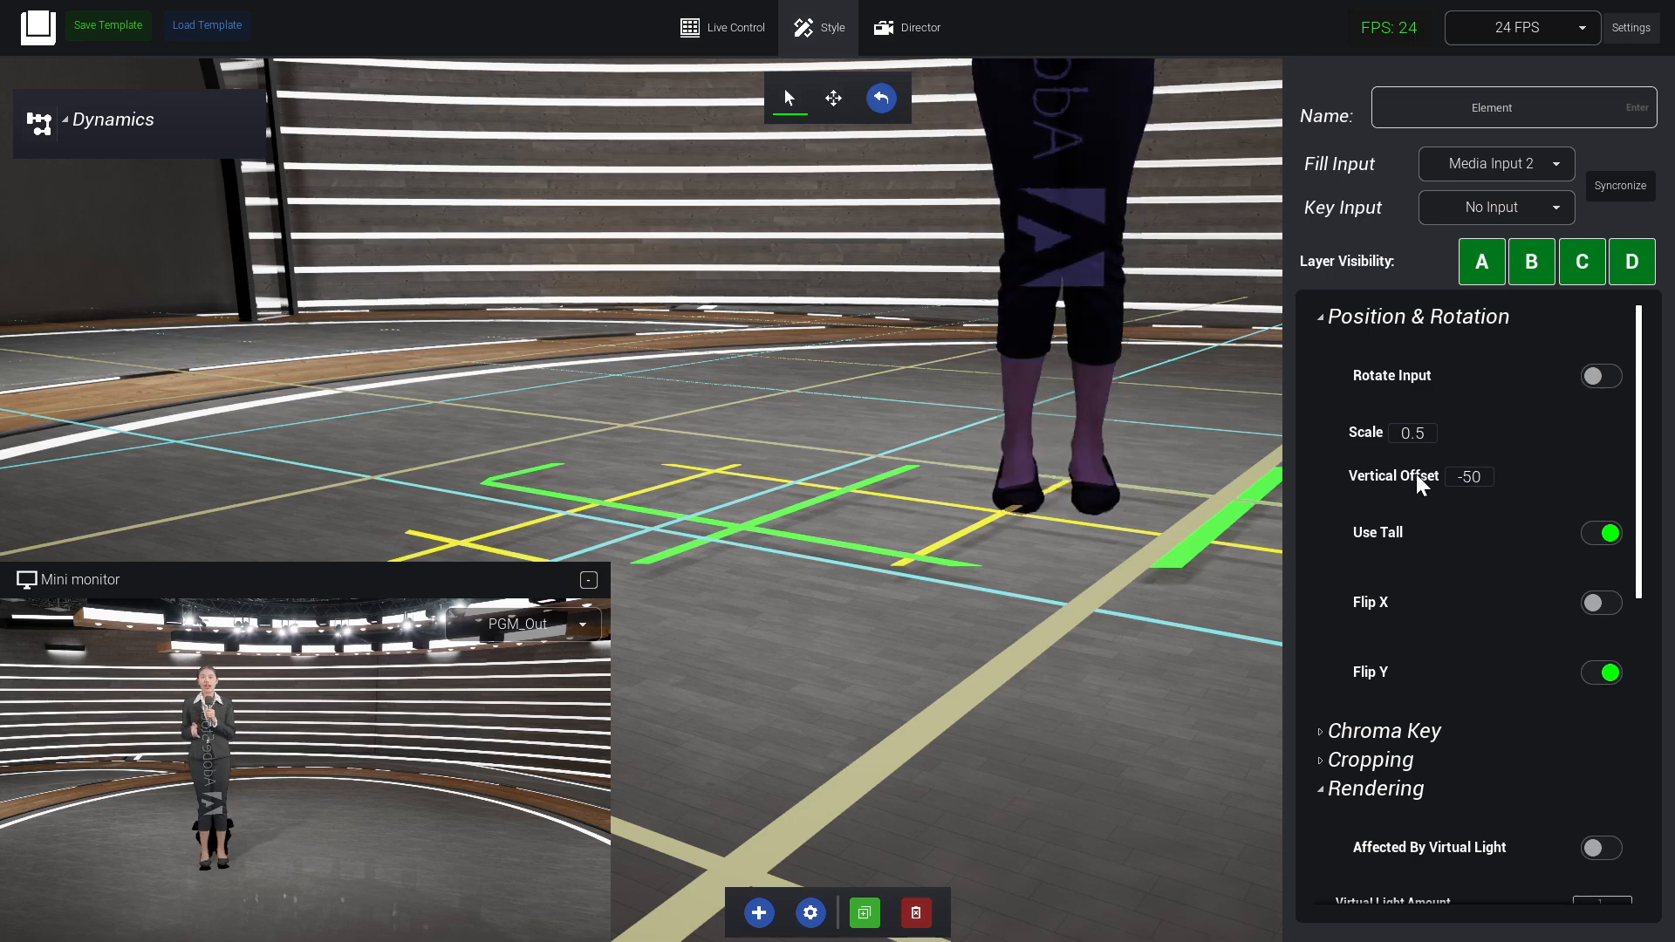
{"action": "left_click_drag", "start_coordinate": [1435, 480], "coordinate": [914, 526]}
{"action": "mouse_move", "coordinate": [914, 527]}
{"action": "right_mouse_down"}
{"action": "mouse_move", "coordinate": [1030, 515]}
{"action": "mouse_move", "coordinate": [914, 527]}
{"action": "right_mouse_up"}
{"action": "key", "text": "s"}
{"action": "right_click_drag", "start_coordinate": [1254, 531], "coordinate": [1247, 534]}
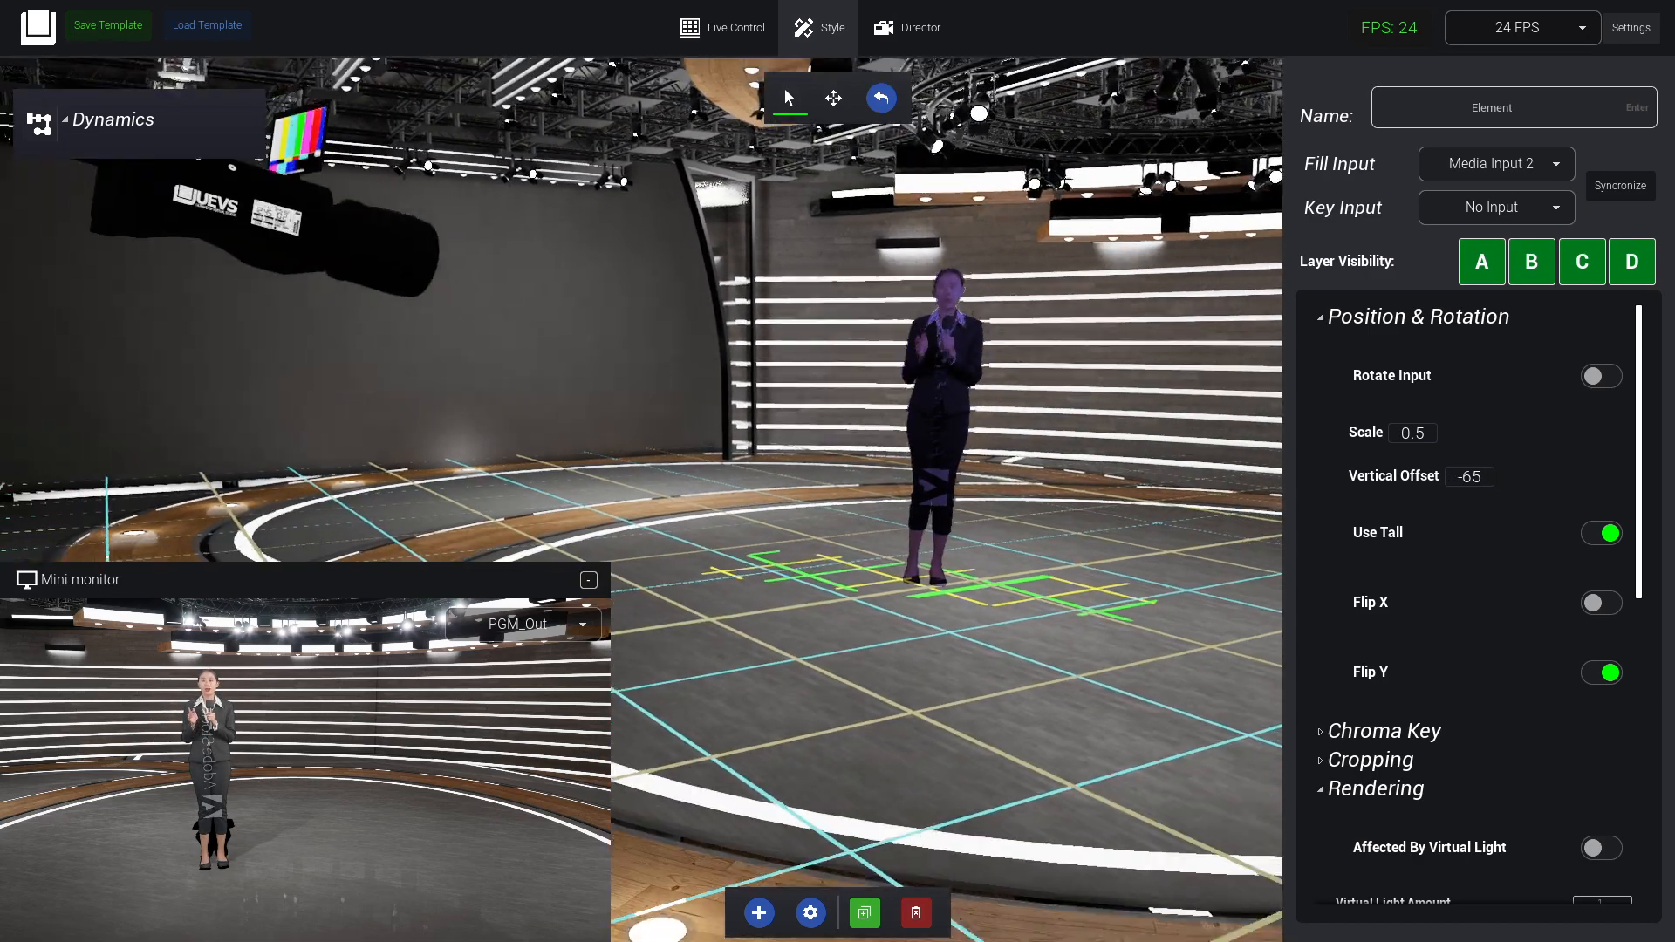
Raise the presenter's Fake Shadow Blur to 0.049 to soften the contact shadow
{"action": "scroll", "coordinate": [1528, 629], "scroll_direction": "down", "scroll_amount": 8}
{"action": "left_click_drag", "start_coordinate": [1410, 728], "coordinate": [1538, 714]}
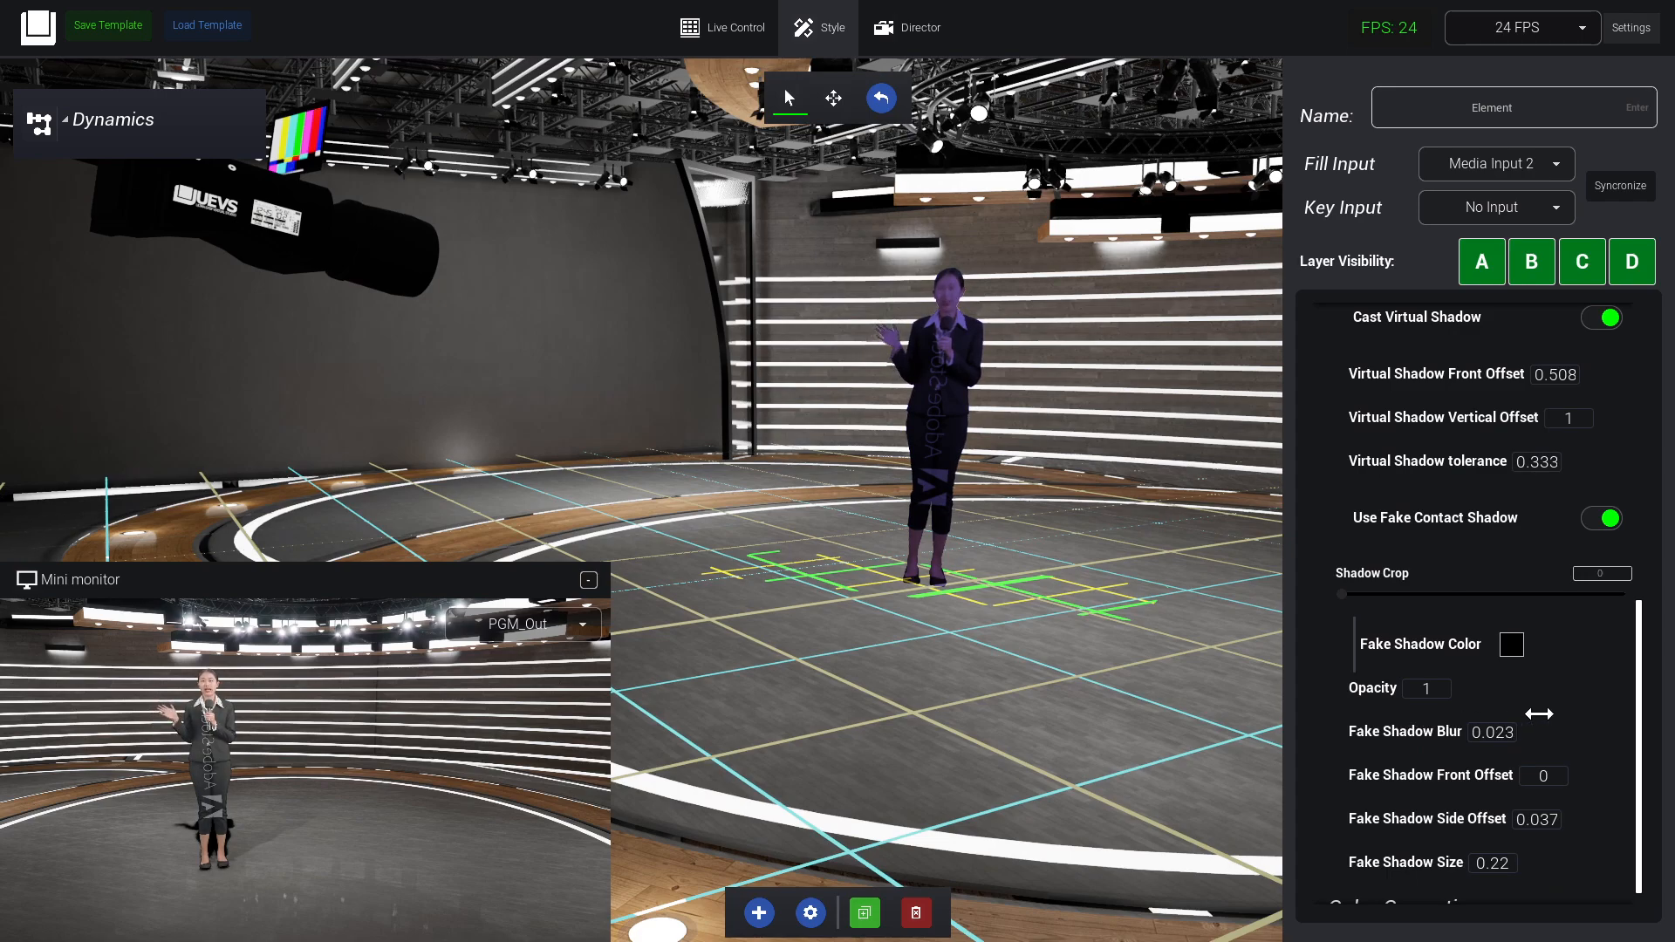
{"action": "left_click_drag", "start_coordinate": [1431, 735], "coordinate": [1568, 731]}
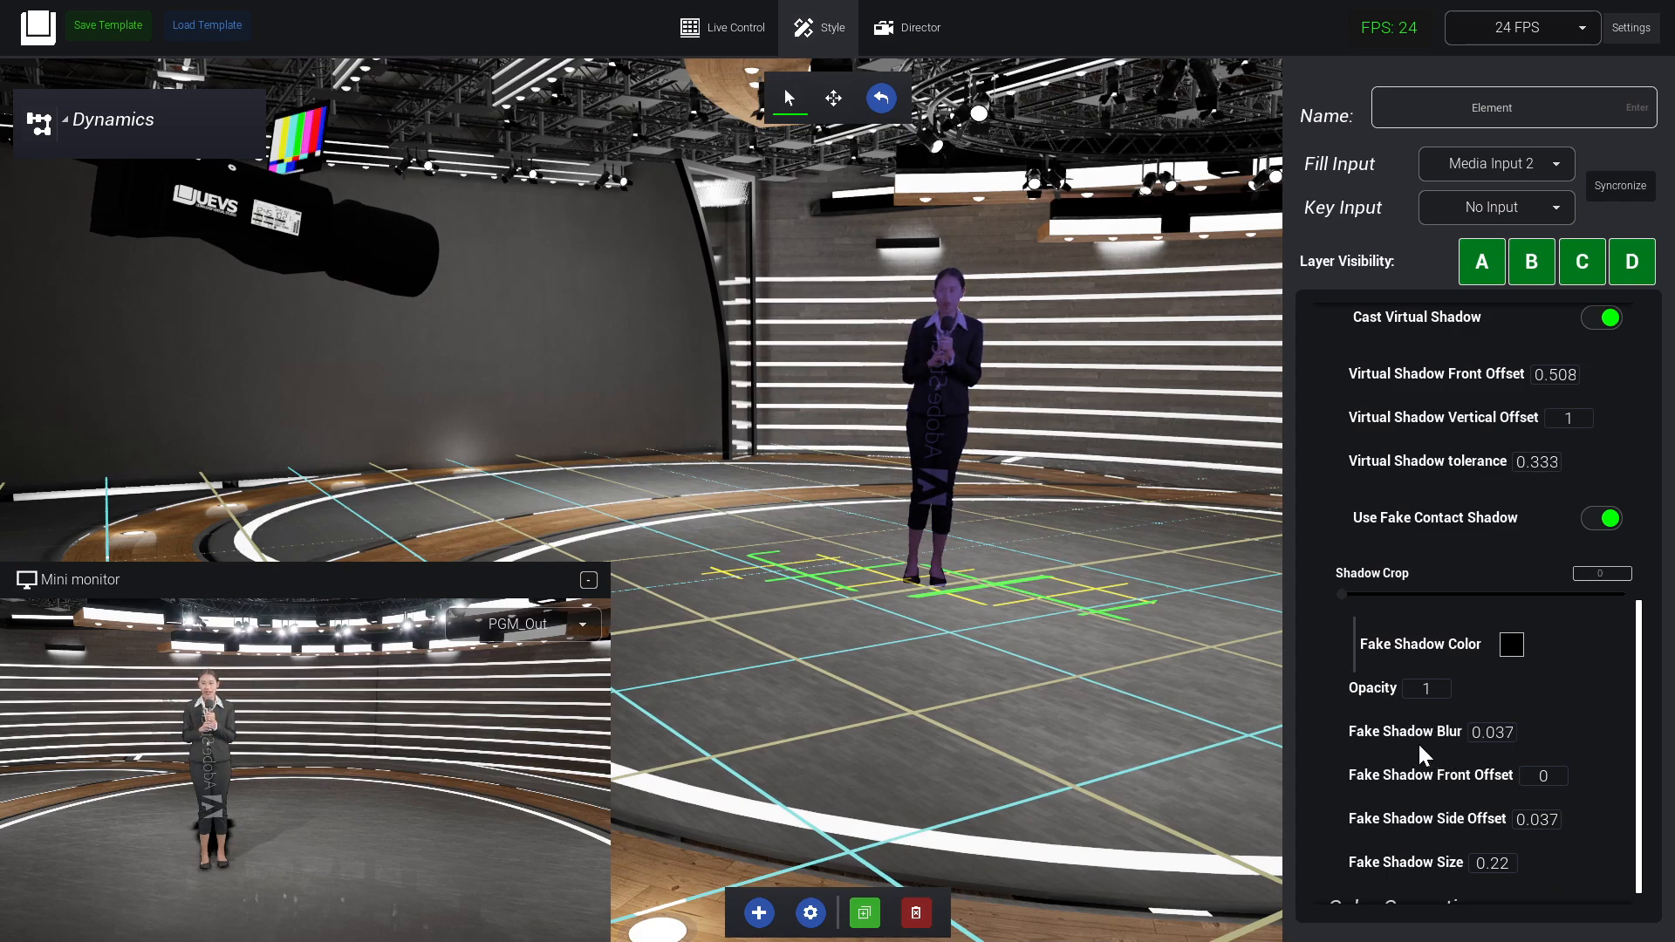
{"action": "left_click_drag", "start_coordinate": [1468, 727], "coordinate": [1664, 731]}
{"action": "left_click_drag", "start_coordinate": [1377, 739], "coordinate": [1528, 728]}
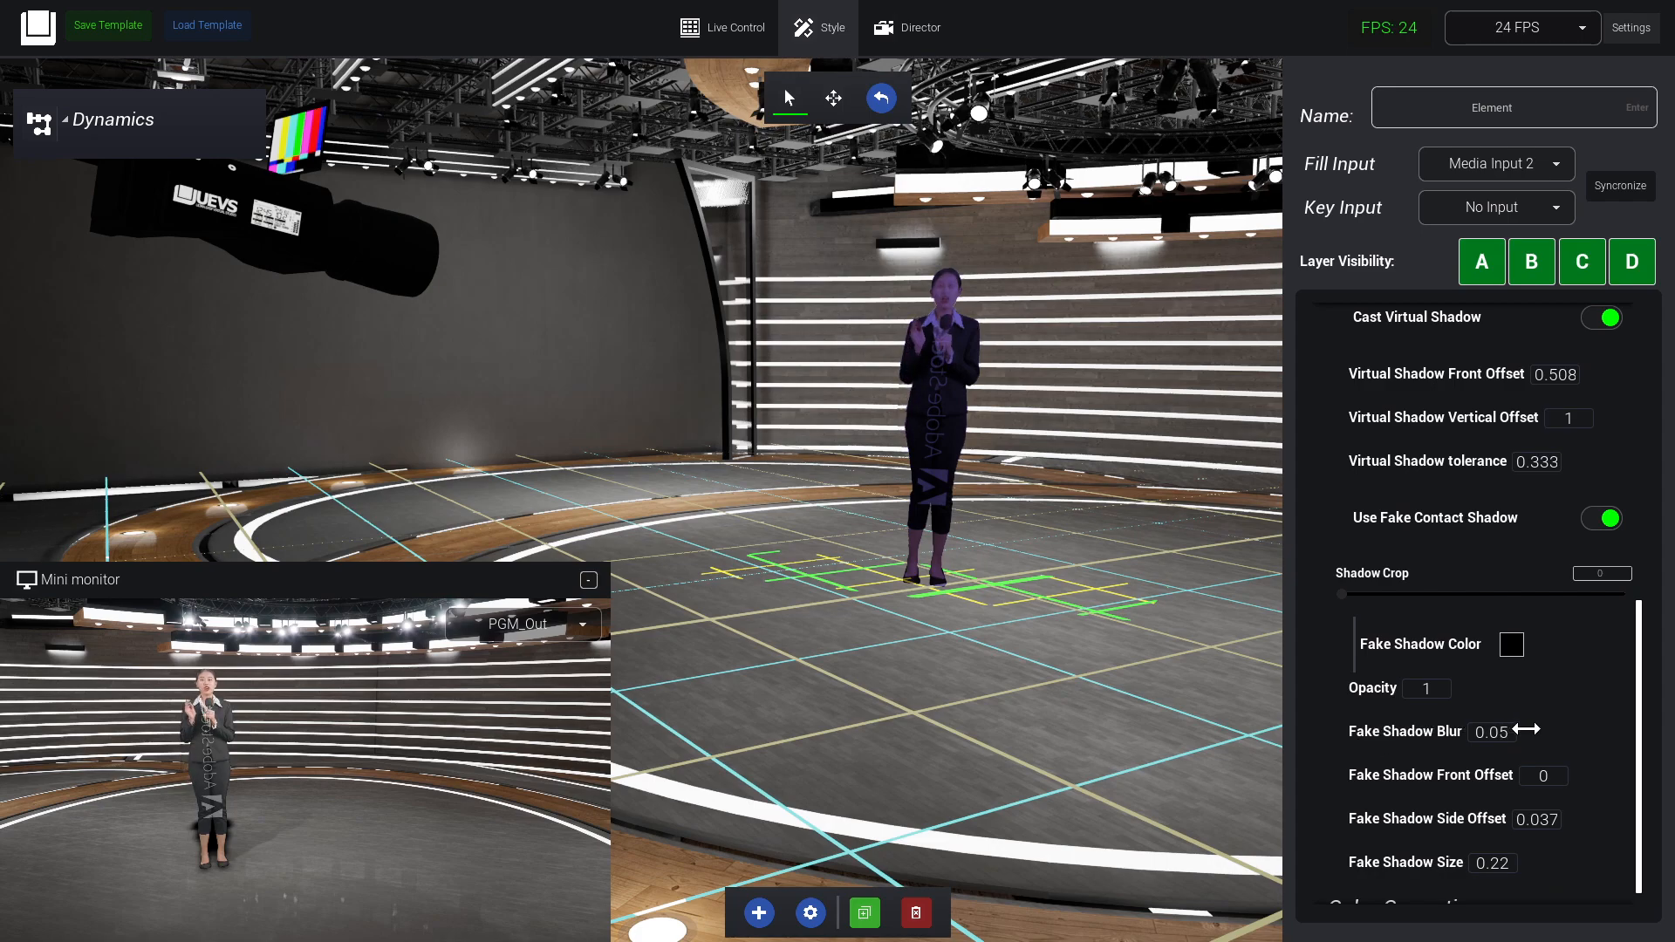
Lower the fake contact shadow's Opacity to 0.35
{"action": "left_click_drag", "start_coordinate": [1389, 690], "coordinate": [1246, 681]}
{"action": "left_click_drag", "start_coordinate": [777, 674], "coordinate": [272, 666]}
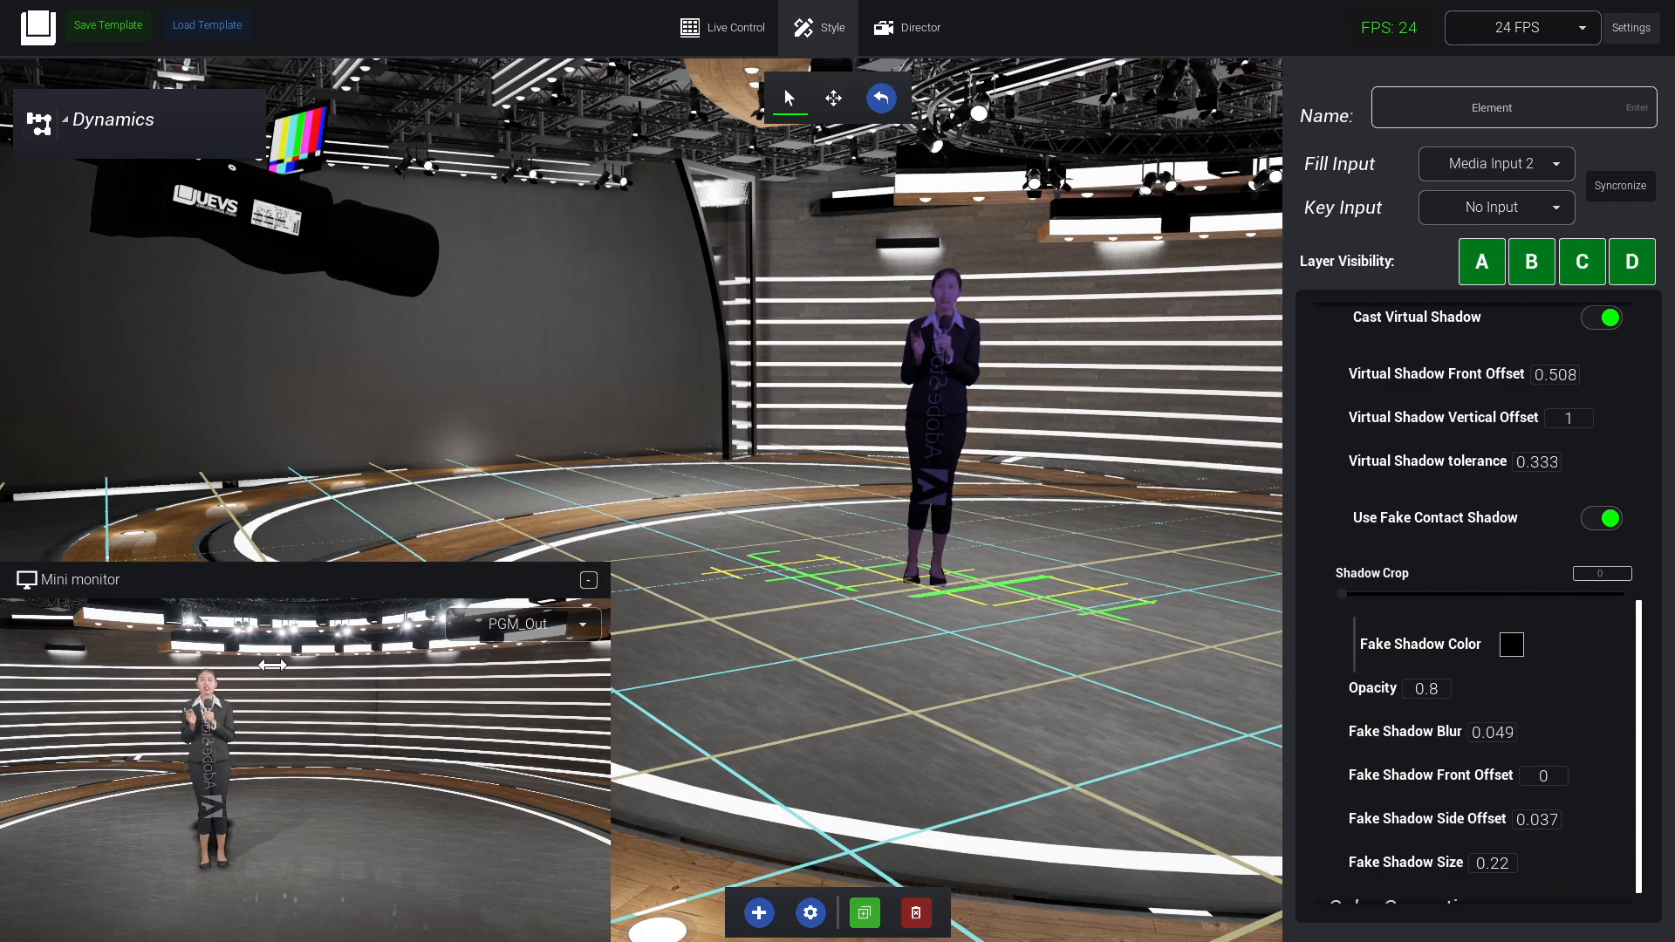
{"action": "left_click_drag", "start_coordinate": [1186, 678], "coordinate": [516, 658]}
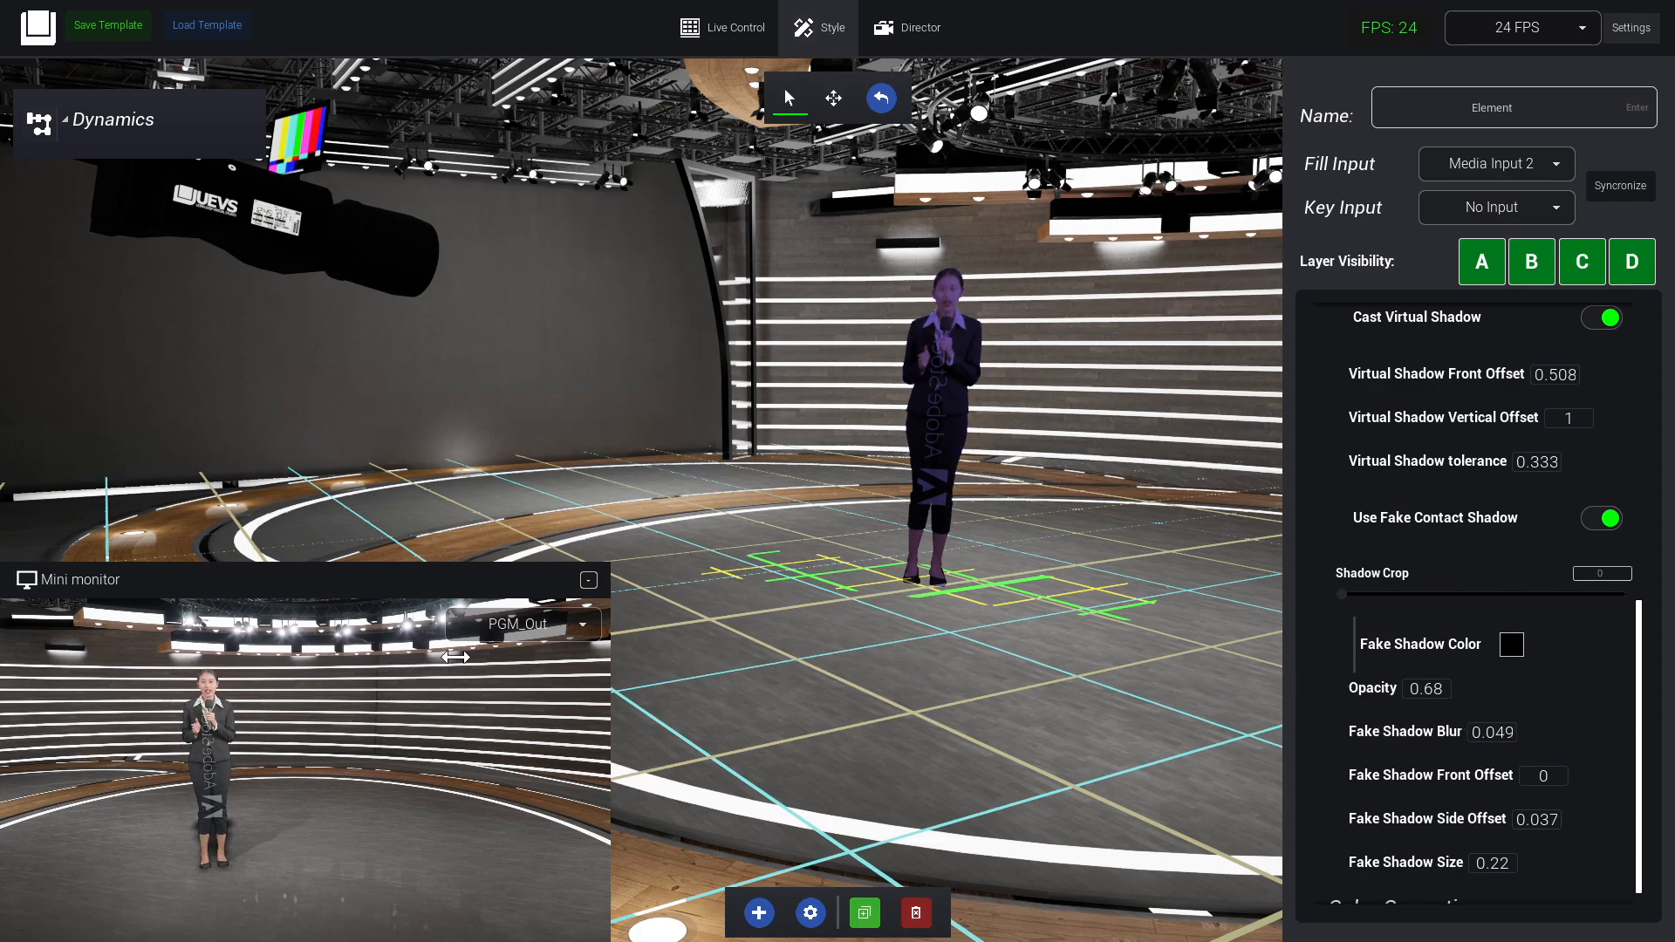
{"action": "left_click_drag", "start_coordinate": [912, 684], "coordinate": [462, 684]}
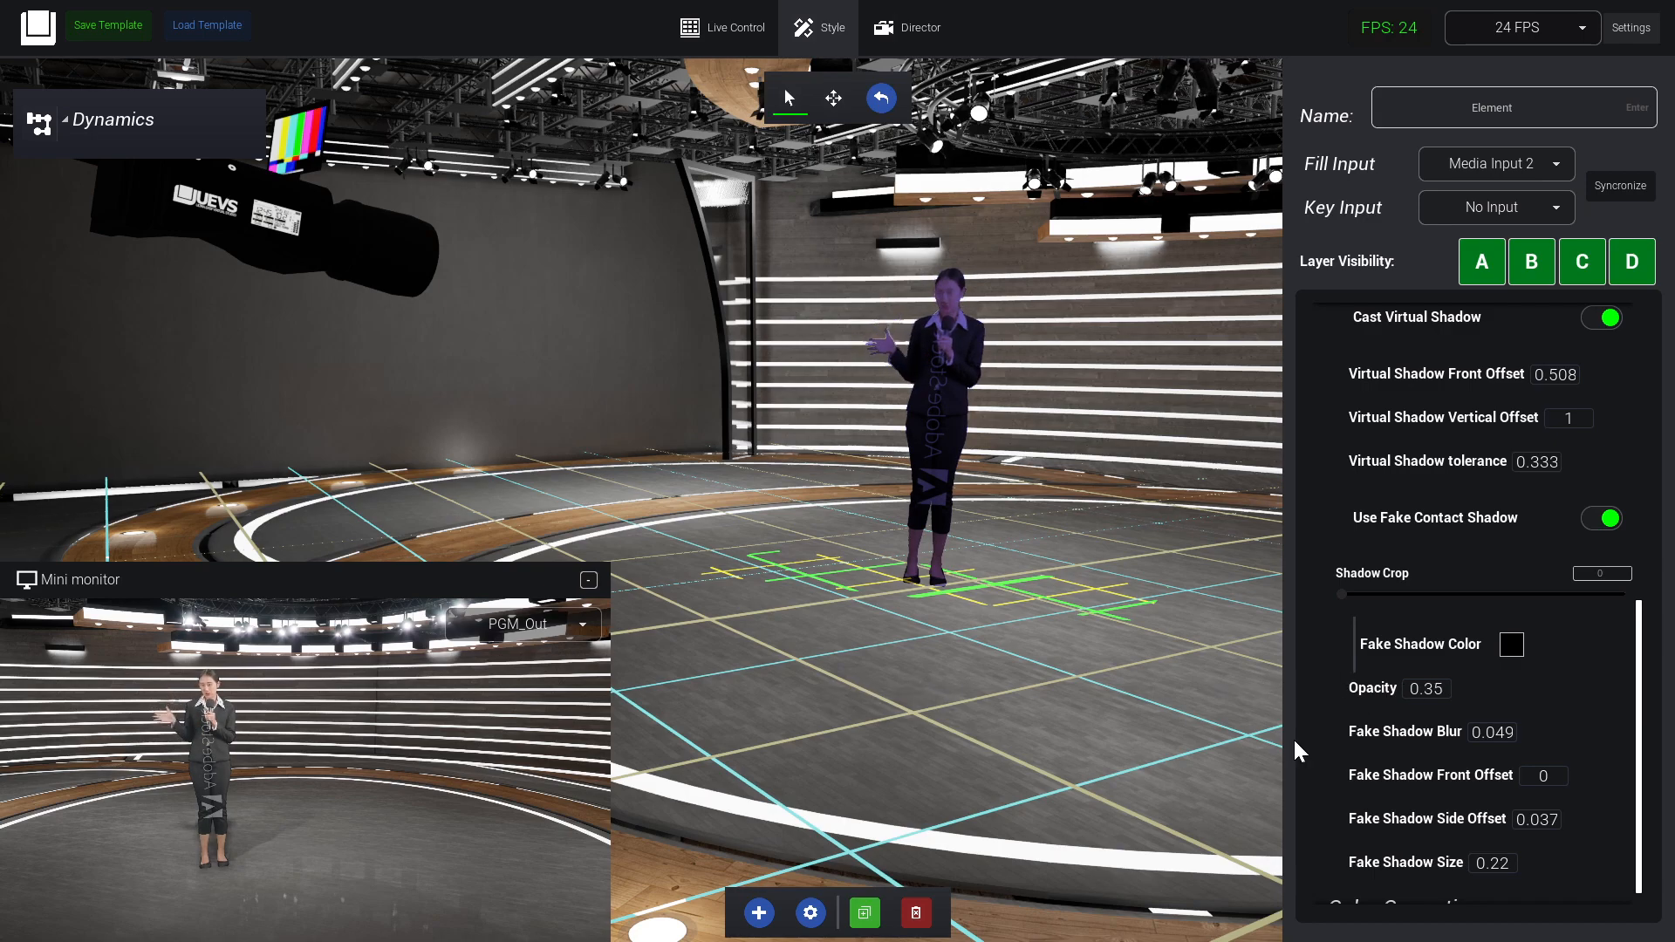
Set the Shadow Crop to 0.2, the Fake Shadow Side Offset to 0.127 and the Fake Shadow Size to 0.21
{"action": "scroll", "coordinate": [1458, 721], "scroll_direction": "down", "scroll_amount": 3}
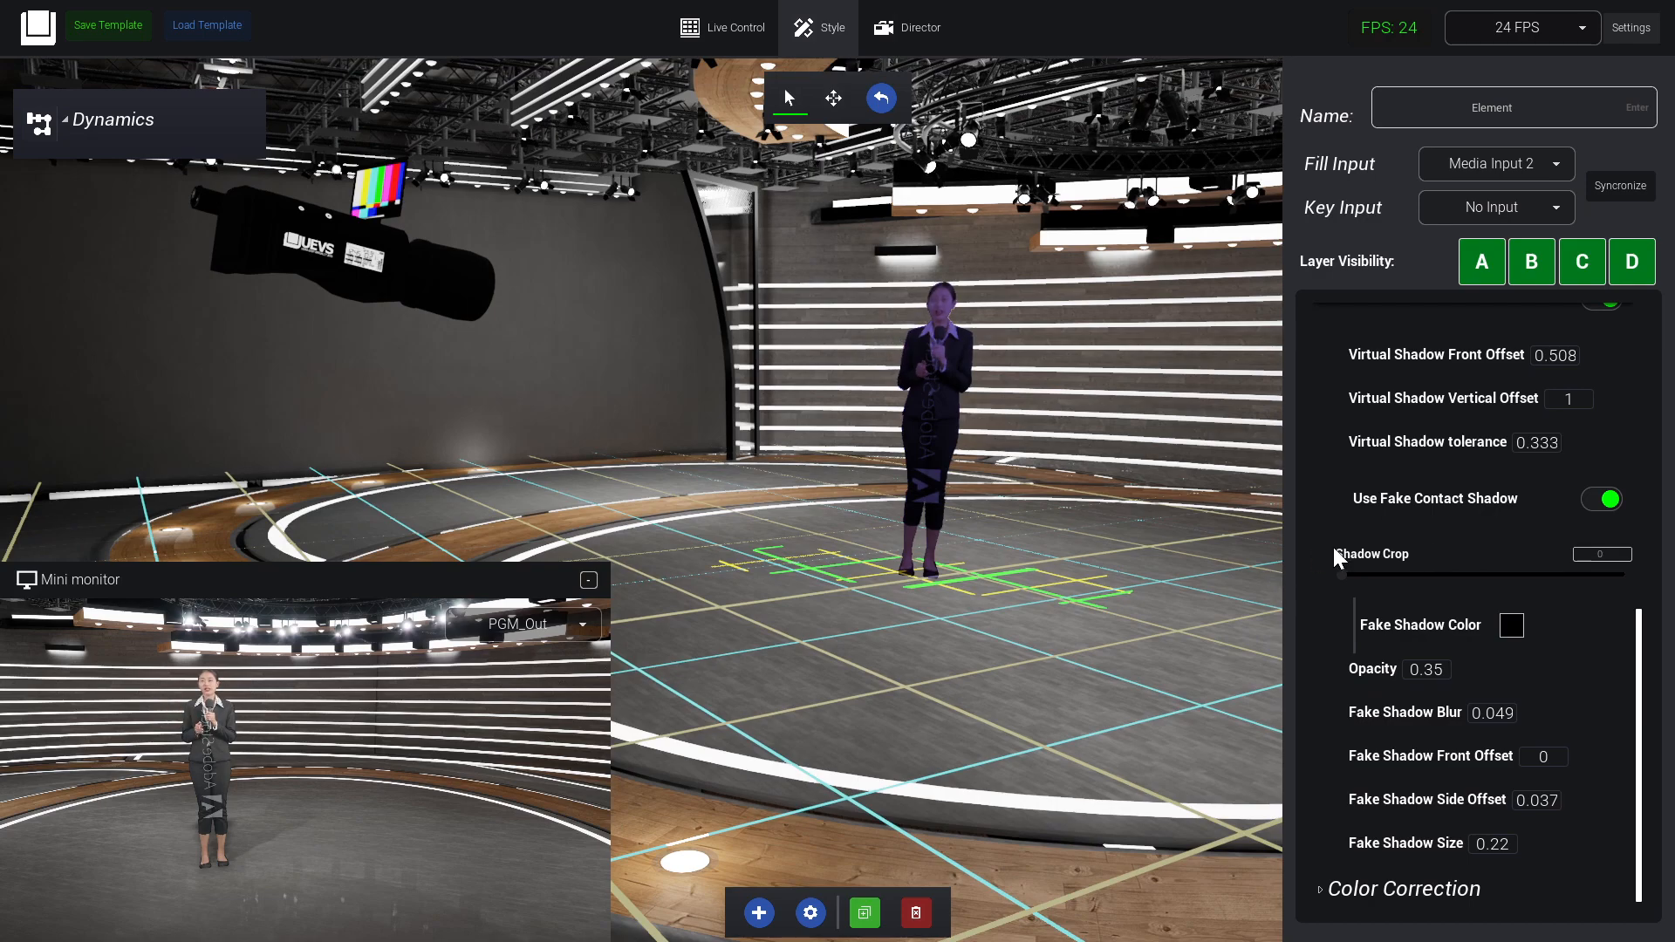
{"action": "left_click_drag", "start_coordinate": [1341, 576], "coordinate": [1396, 571]}
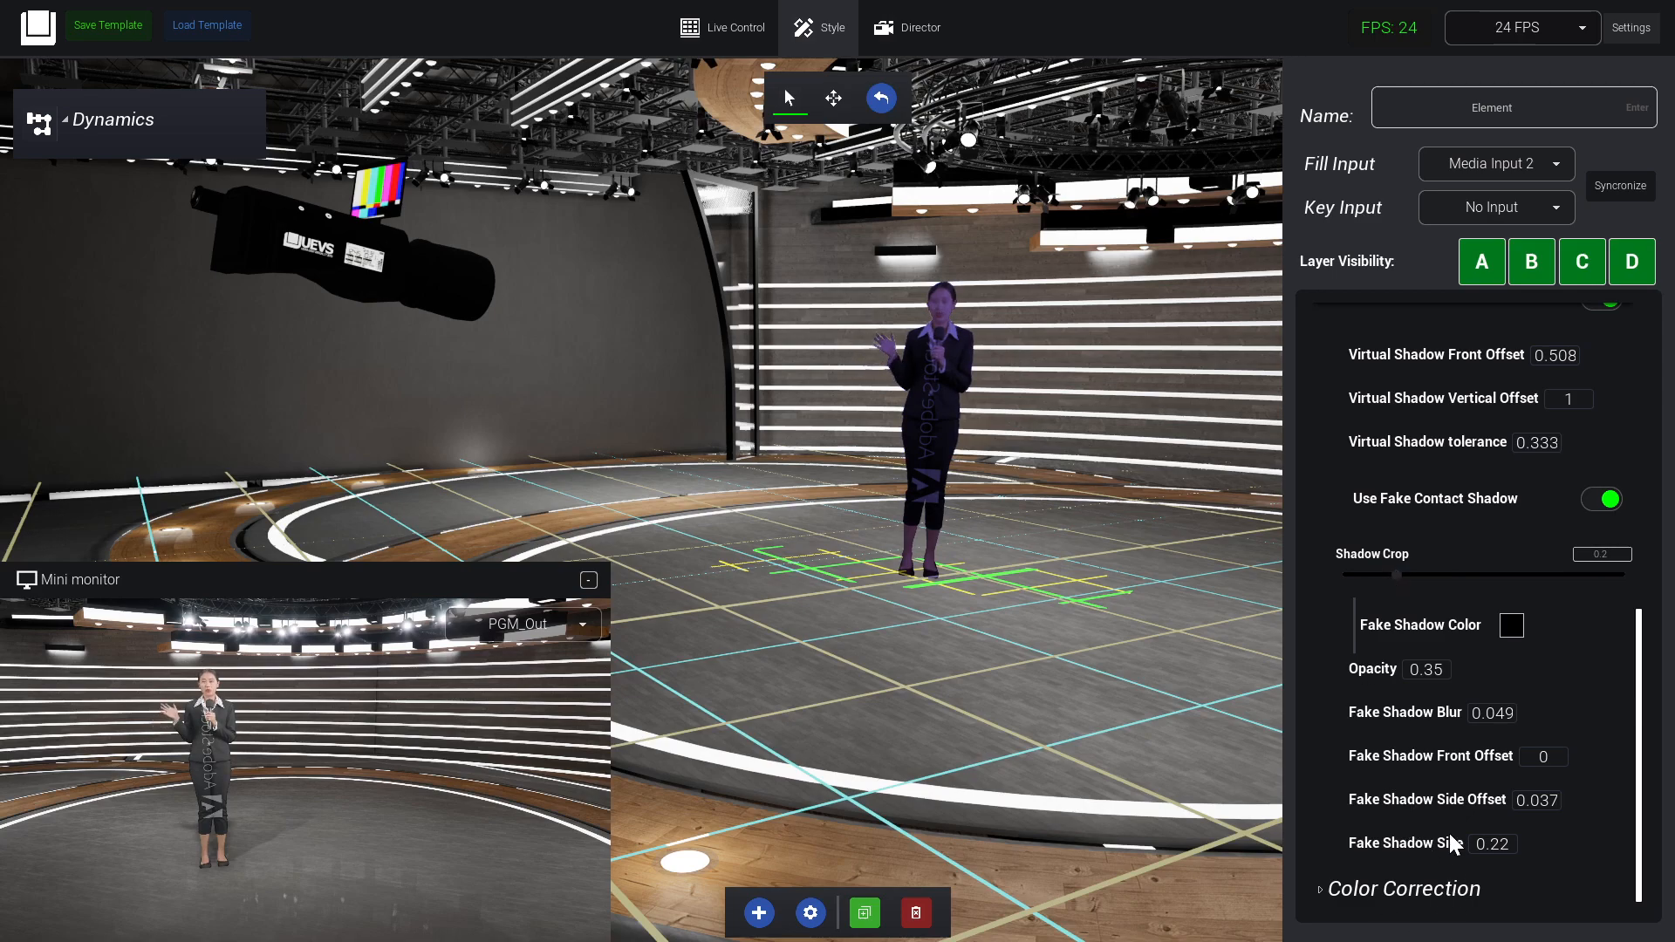
{"action": "left_click_drag", "start_coordinate": [1522, 800], "coordinate": [1230, 814]}
{"action": "left_click_drag", "start_coordinate": [1422, 845], "coordinate": [1470, 838]}
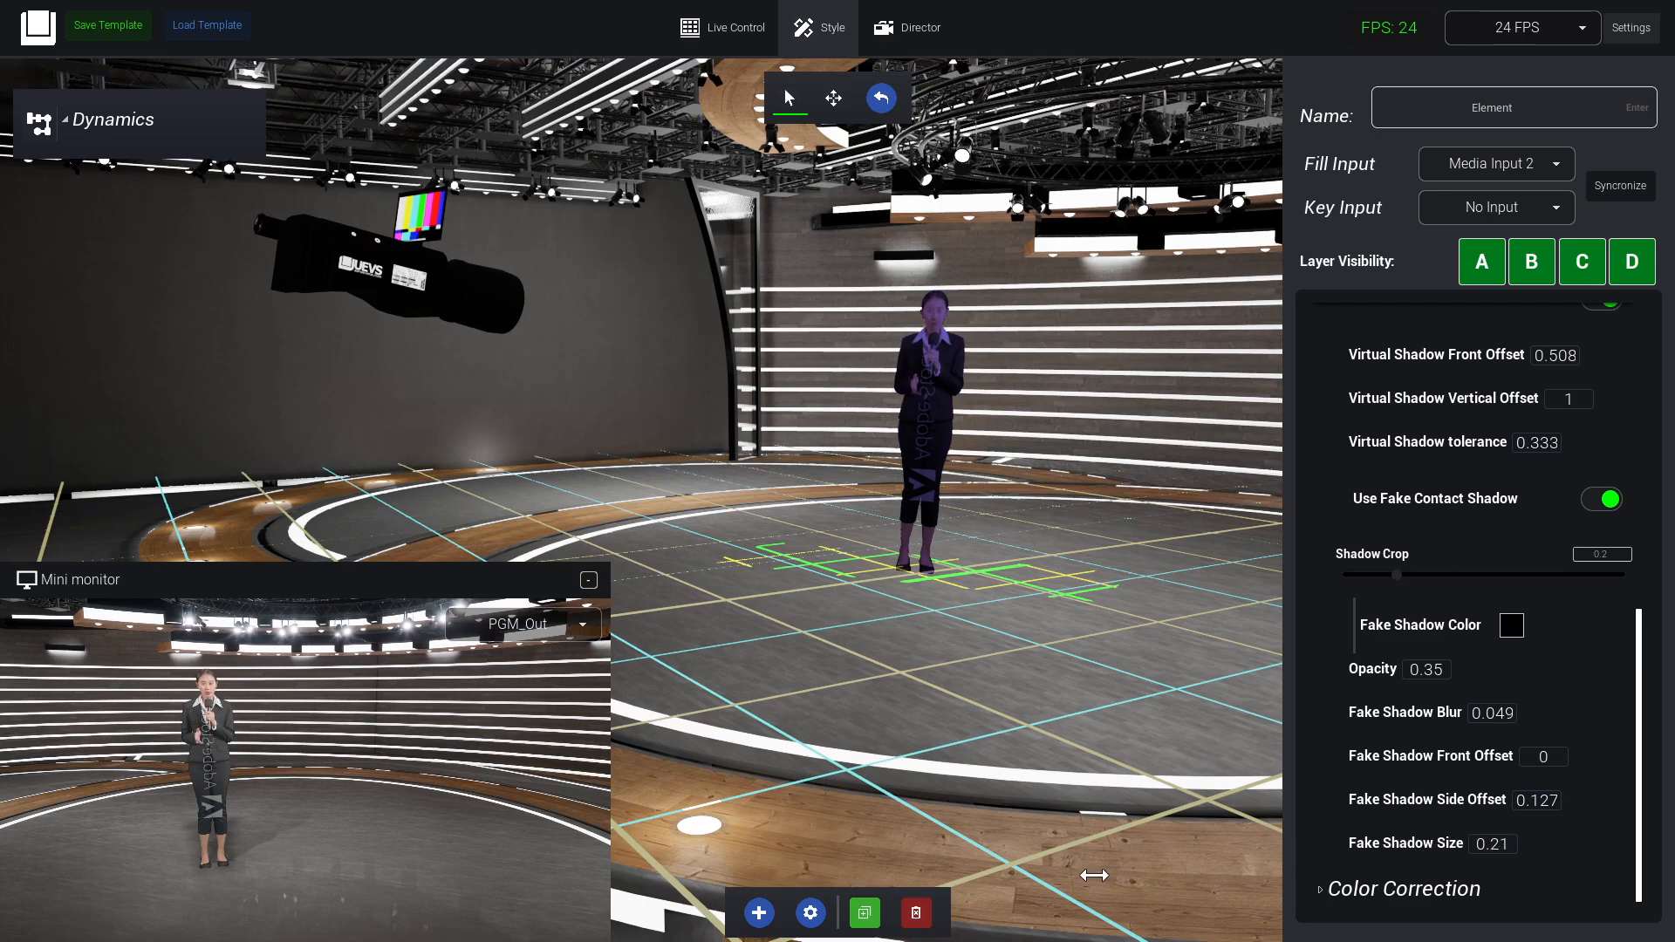
Lower the presenter's Vertical Offset to -69, fine-tune it further, and collapse the Position & Rotation and Rendering settings
{"action": "scroll", "coordinate": [1516, 692], "scroll_direction": "up", "scroll_amount": 10}
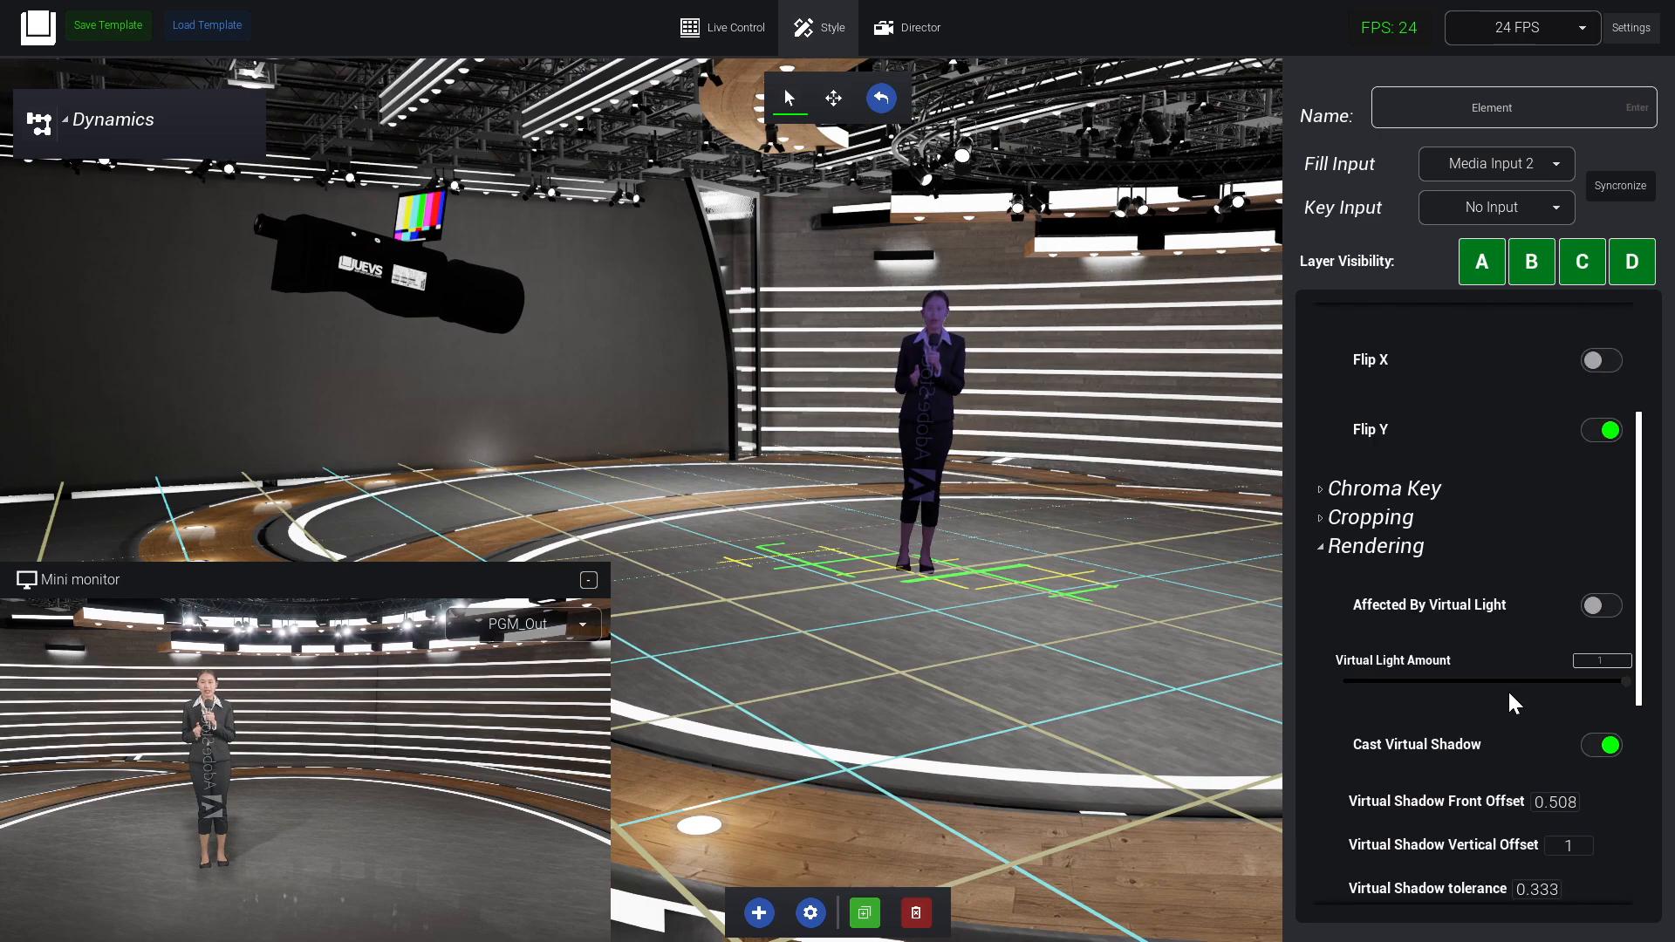
{"action": "left_click_drag", "start_coordinate": [1401, 475], "coordinate": [1556, 511]}
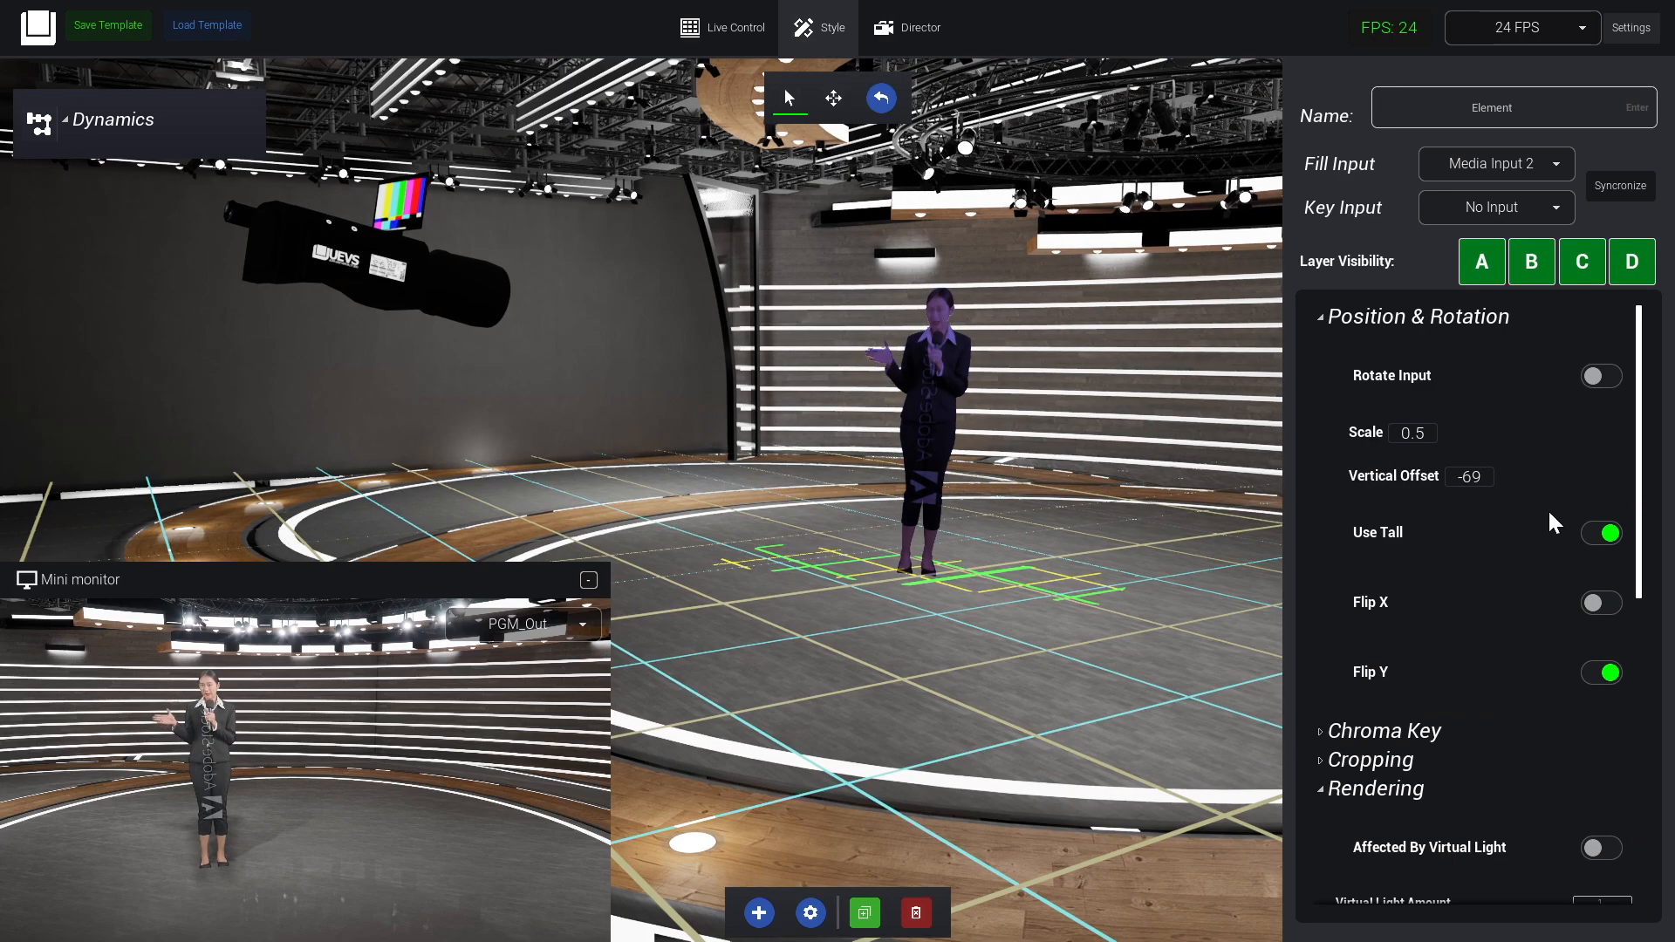
{"action": "left_click_drag", "start_coordinate": [1385, 493], "coordinate": [1518, 466]}
{"action": "mouse_move", "coordinate": [1366, 485]}
{"action": "left_mouse_down"}
{"action": "mouse_move", "coordinate": [1334, 482]}
{"action": "mouse_move", "coordinate": [1619, 465]}
{"action": "mouse_move", "coordinate": [1340, 490]}
{"action": "left_mouse_up"}
{"action": "left_click_drag", "start_coordinate": [1509, 465], "coordinate": [1527, 467]}
{"action": "scroll", "coordinate": [1491, 397], "scroll_direction": "up", "scroll_amount": 3}
{"action": "left_click", "coordinate": [1470, 323]}
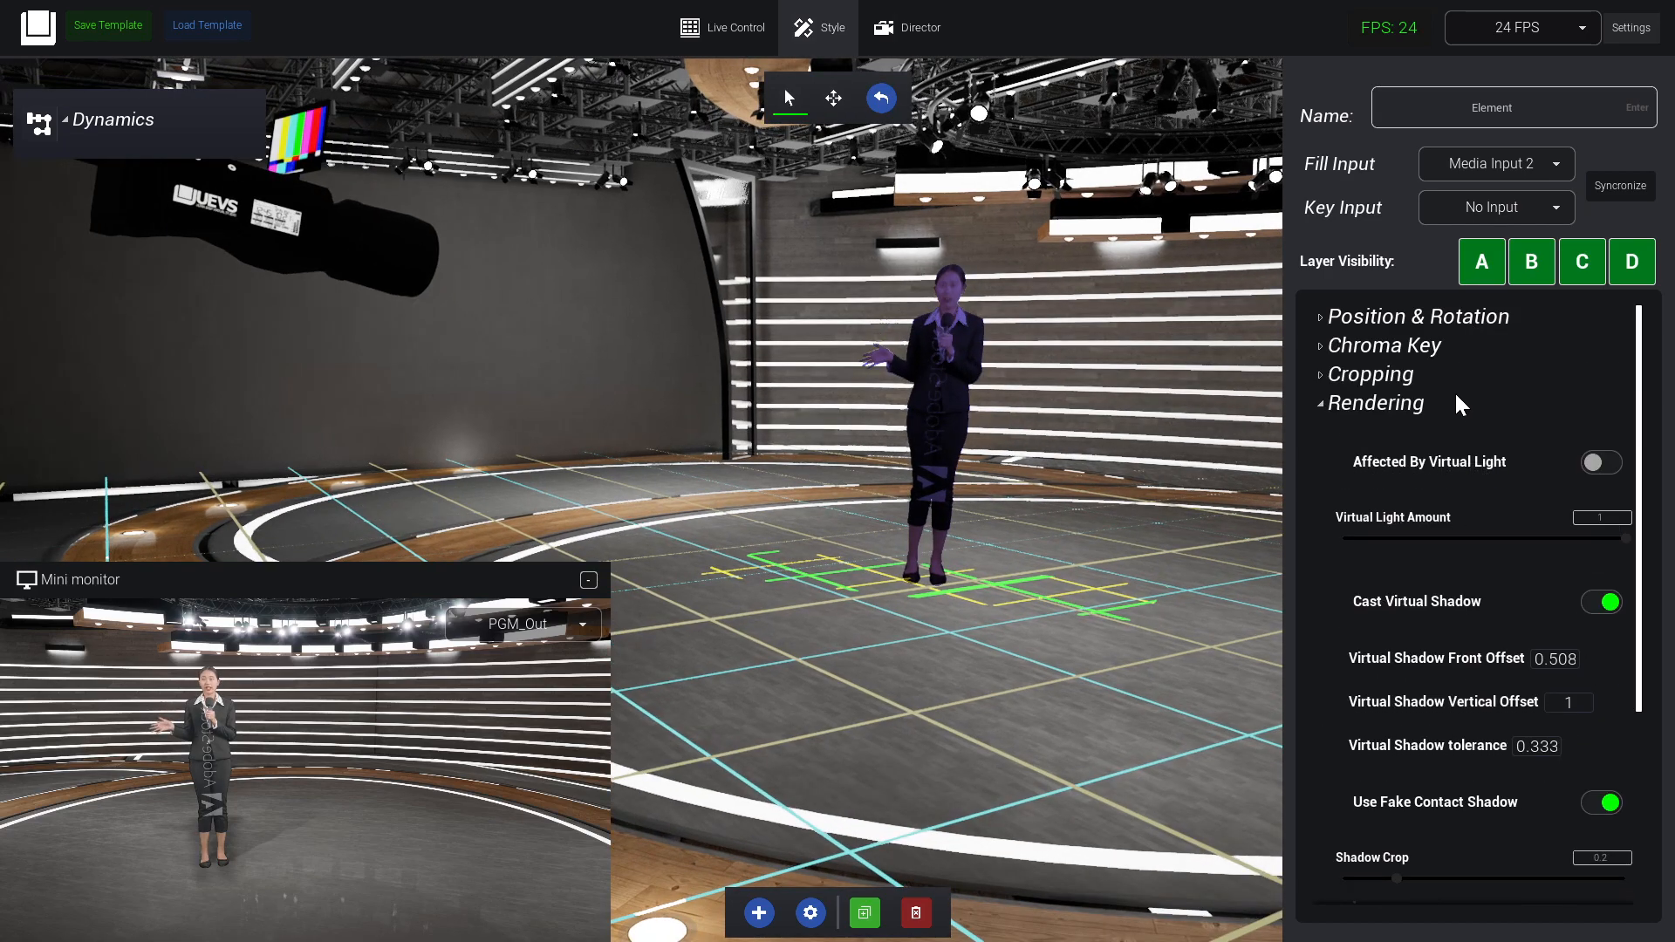
{"action": "left_click", "coordinate": [1375, 410]}
Move the presenter across the studio floor to free space for a second element
{"action": "right_click_drag", "start_coordinate": [1047, 436], "coordinate": [953, 904]}
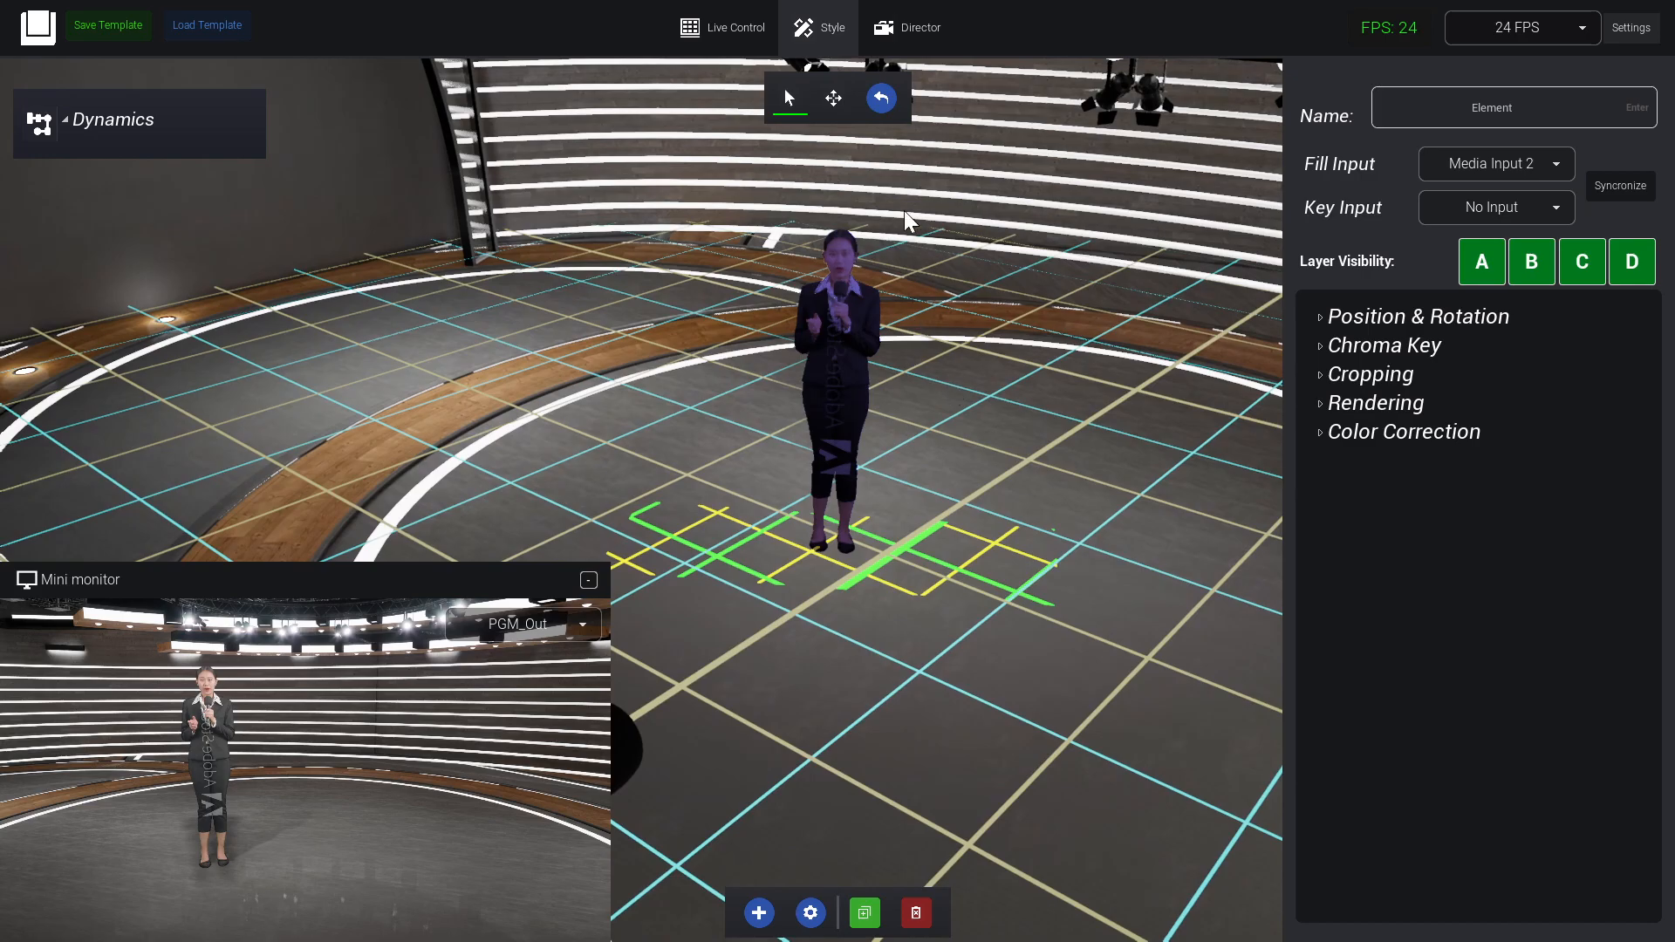
{"action": "left_click", "coordinate": [833, 98]}
{"action": "left_click_drag", "start_coordinate": [848, 598], "coordinate": [741, 509]}
{"action": "right_click_drag", "start_coordinate": [740, 509], "coordinate": [794, 514]}
Add a second element beside the presenter and set its Fill Input to Media Input 1
{"action": "left_click", "coordinate": [764, 911]}
{"action": "left_click_drag", "start_coordinate": [1547, 377], "coordinate": [998, 511]}
{"action": "left_click", "coordinate": [1496, 163]}
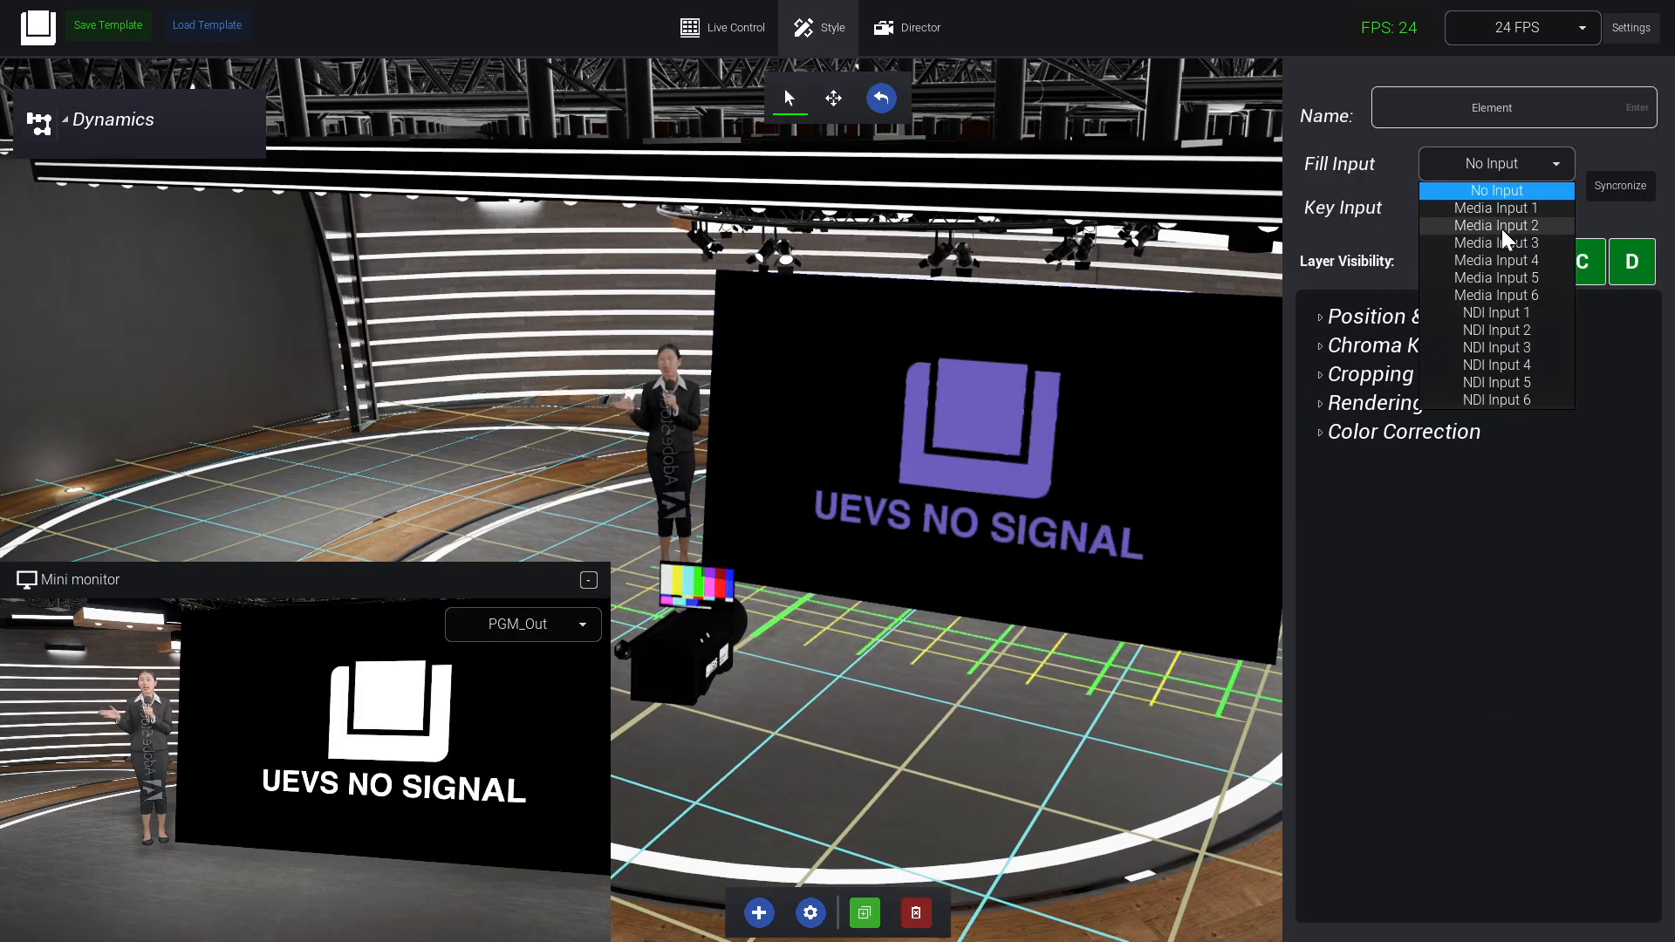
{"action": "left_click", "coordinate": [1496, 208]}
Show Media Input 1 in the mini monitor, sample its green background as the new element's Key Color, and return the monitor to PGM_Out
{"action": "left_click", "coordinate": [524, 625]}
{"action": "left_click", "coordinate": [523, 683]}
{"action": "left_click", "coordinate": [1428, 349]}
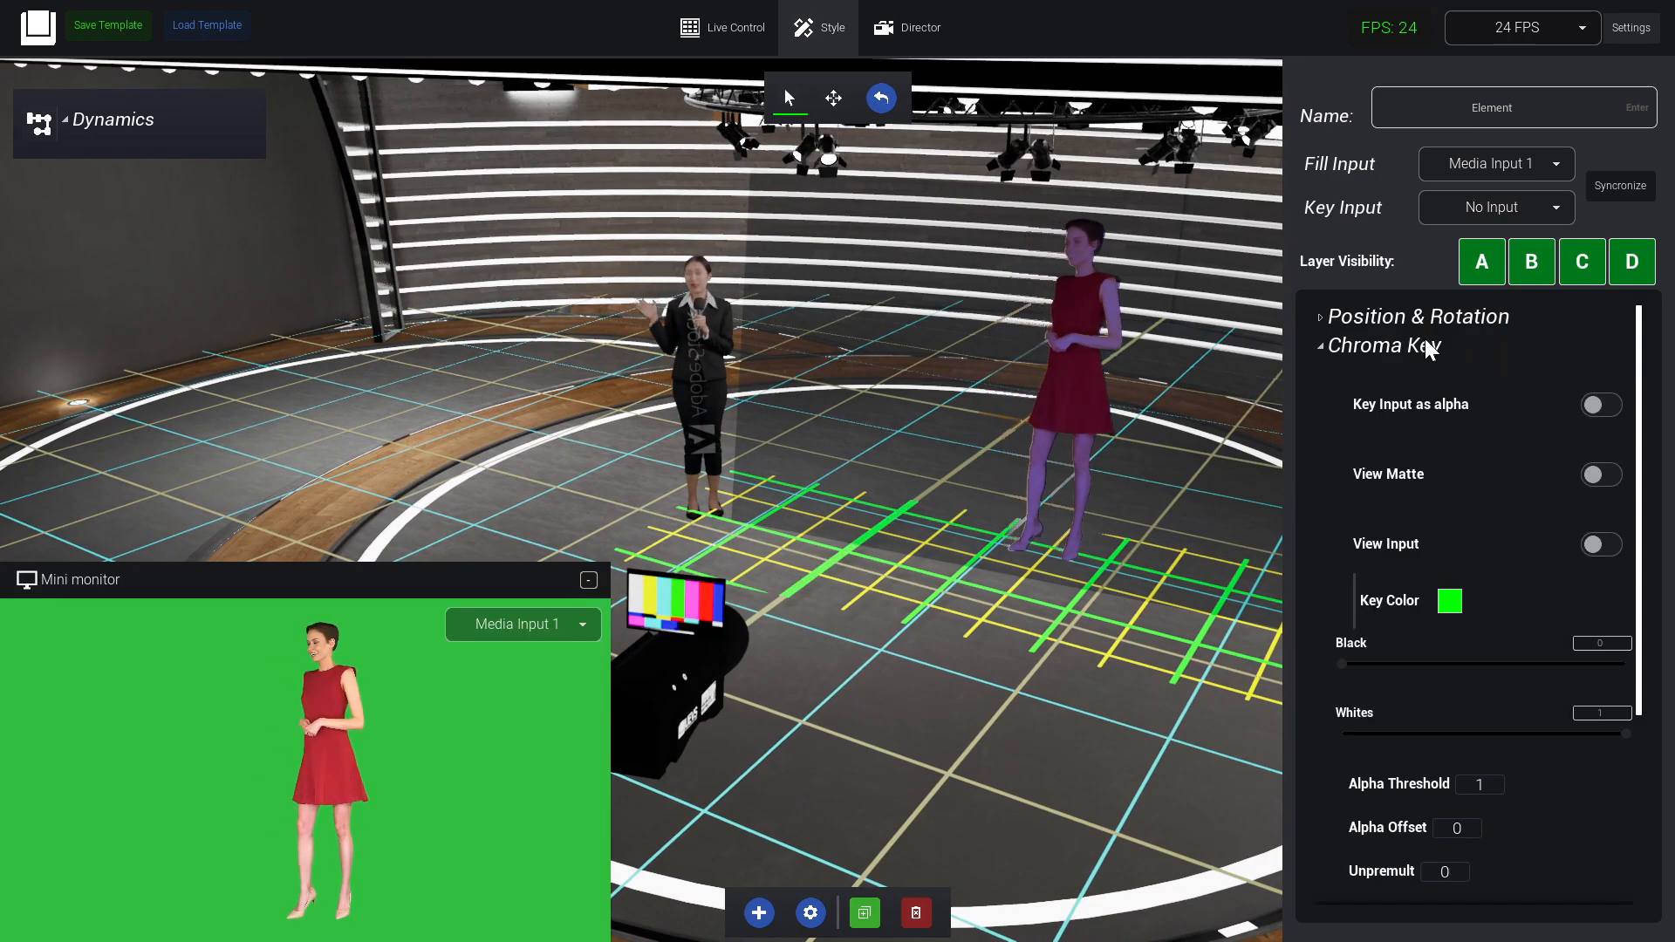
{"action": "left_click", "coordinate": [1448, 603]}
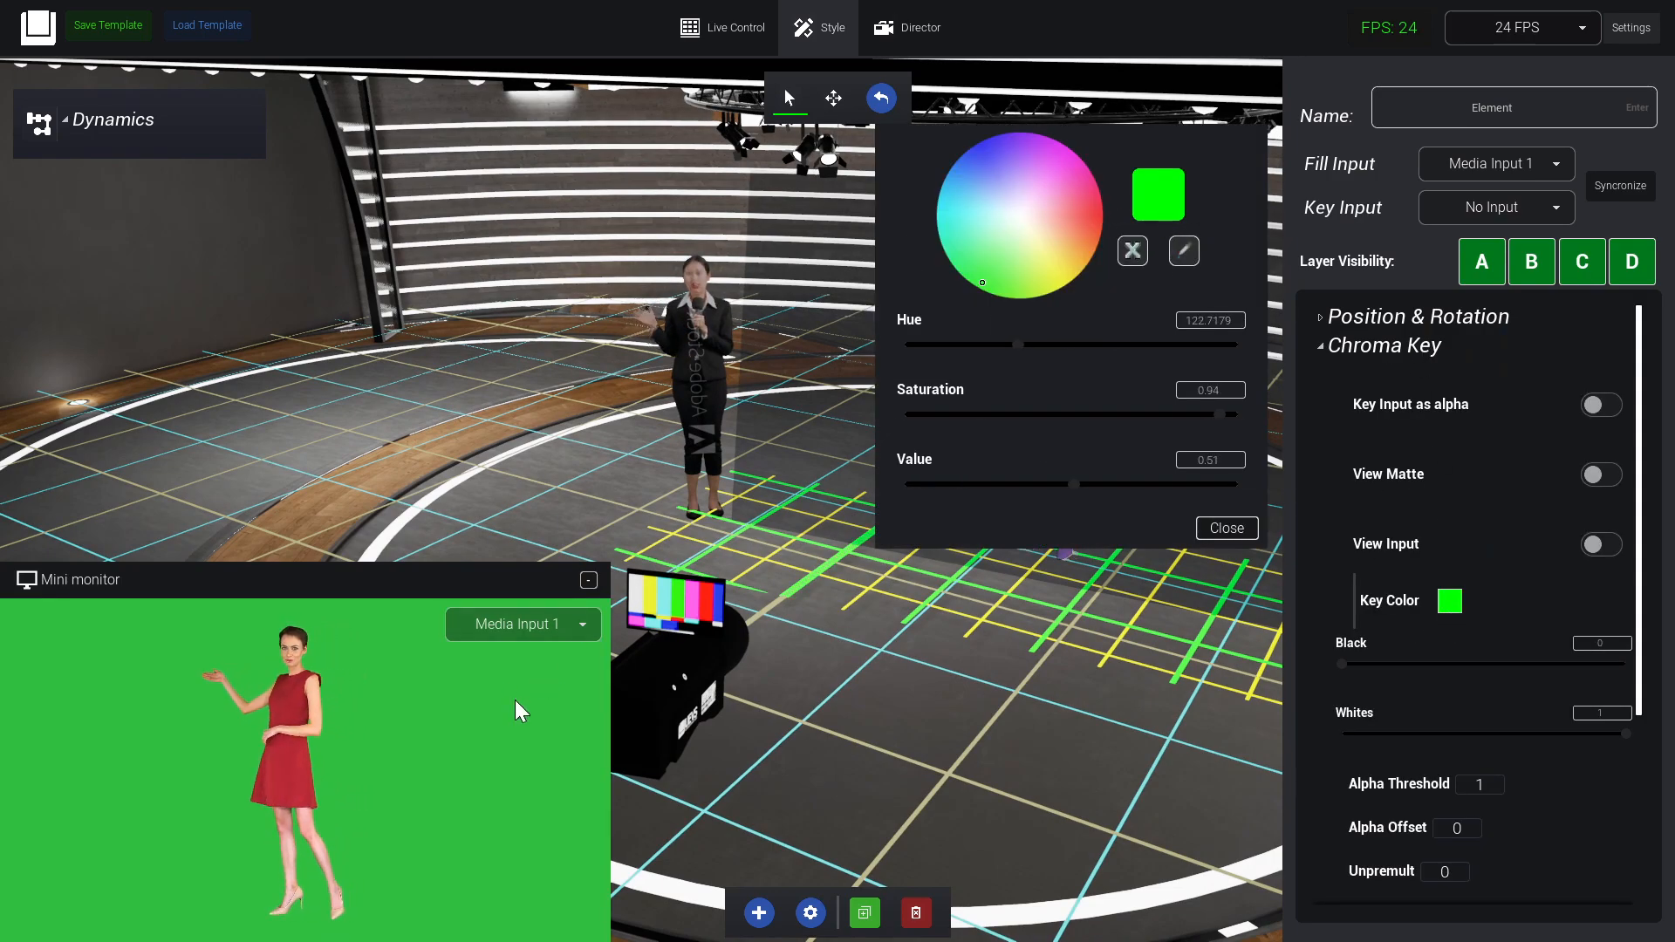
{"action": "left_click", "coordinate": [1227, 528]}
{"action": "left_click", "coordinate": [1400, 349]}
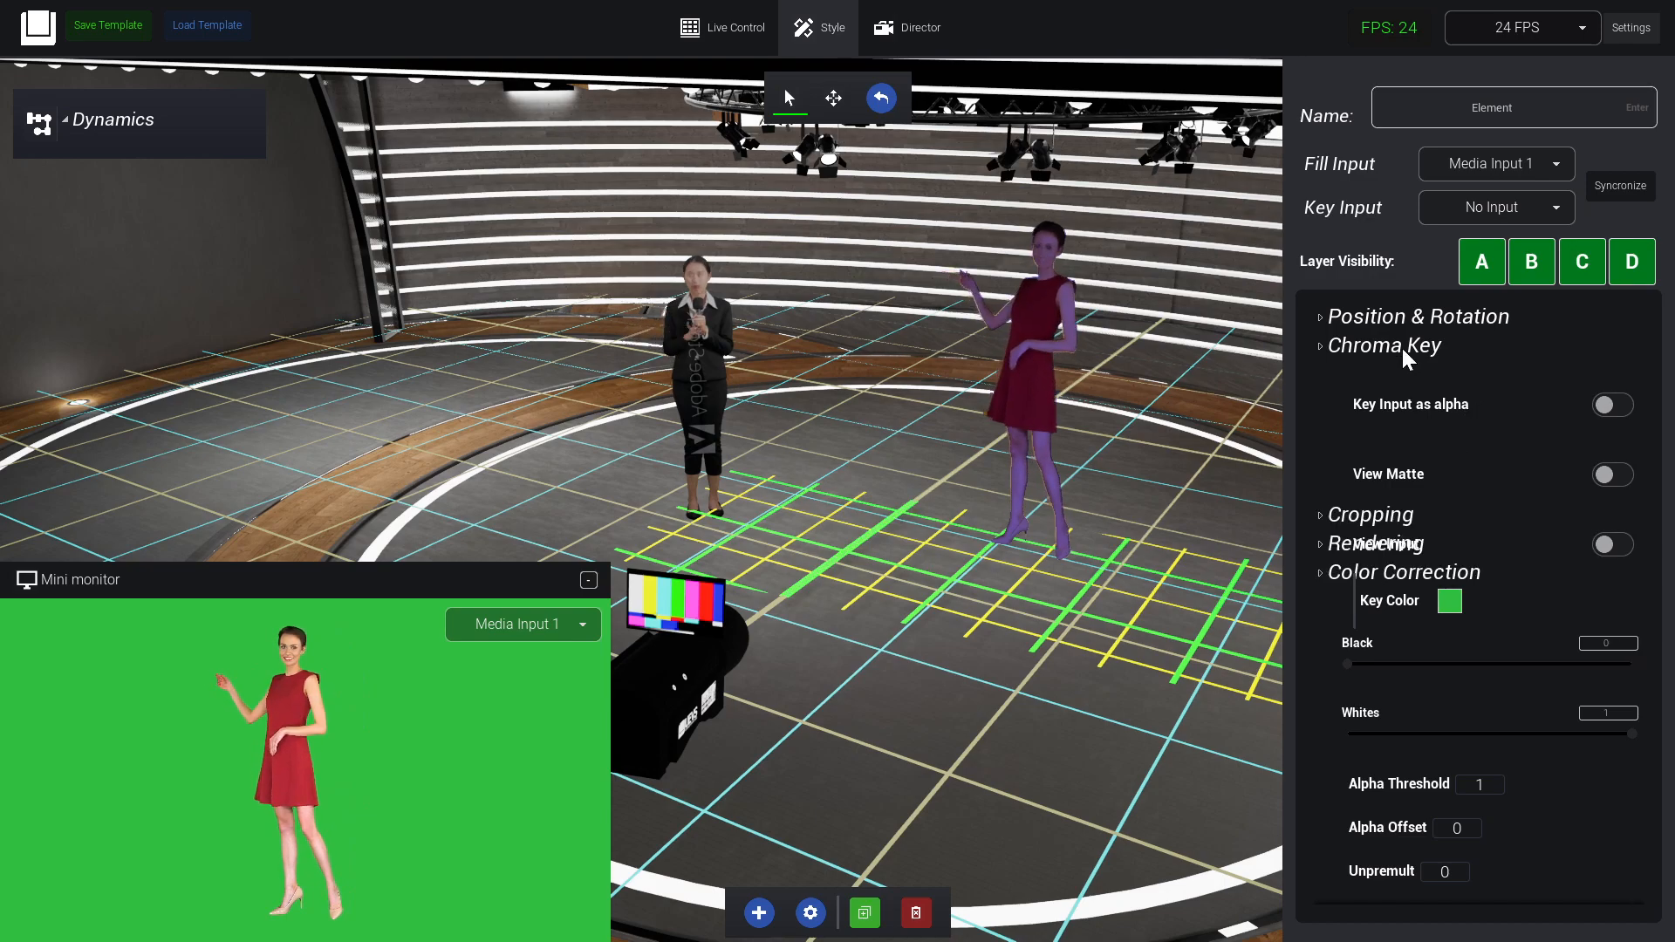
{"action": "left_click", "coordinate": [524, 624]}
{"action": "left_click", "coordinate": [524, 660]}
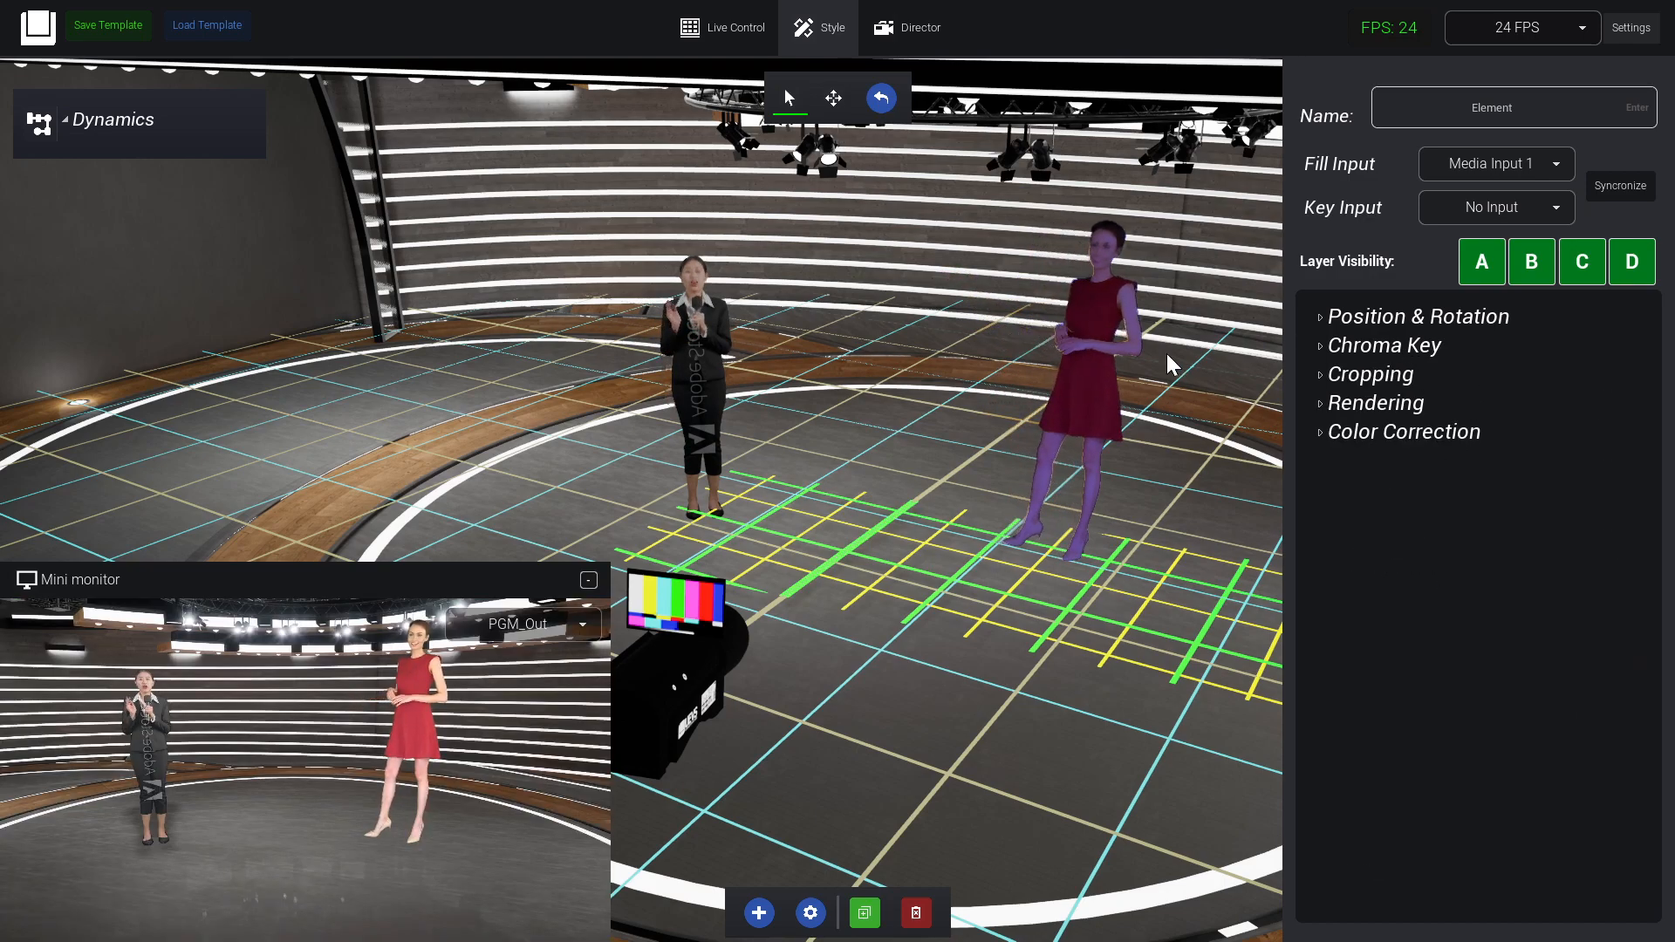
Move the second element next to the first presenter and set its Vertical Offset to -50
{"action": "left_click", "coordinate": [835, 101]}
{"action": "left_click_drag", "start_coordinate": [1074, 630], "coordinate": [737, 565]}
{"action": "left_click", "coordinate": [1430, 325]}
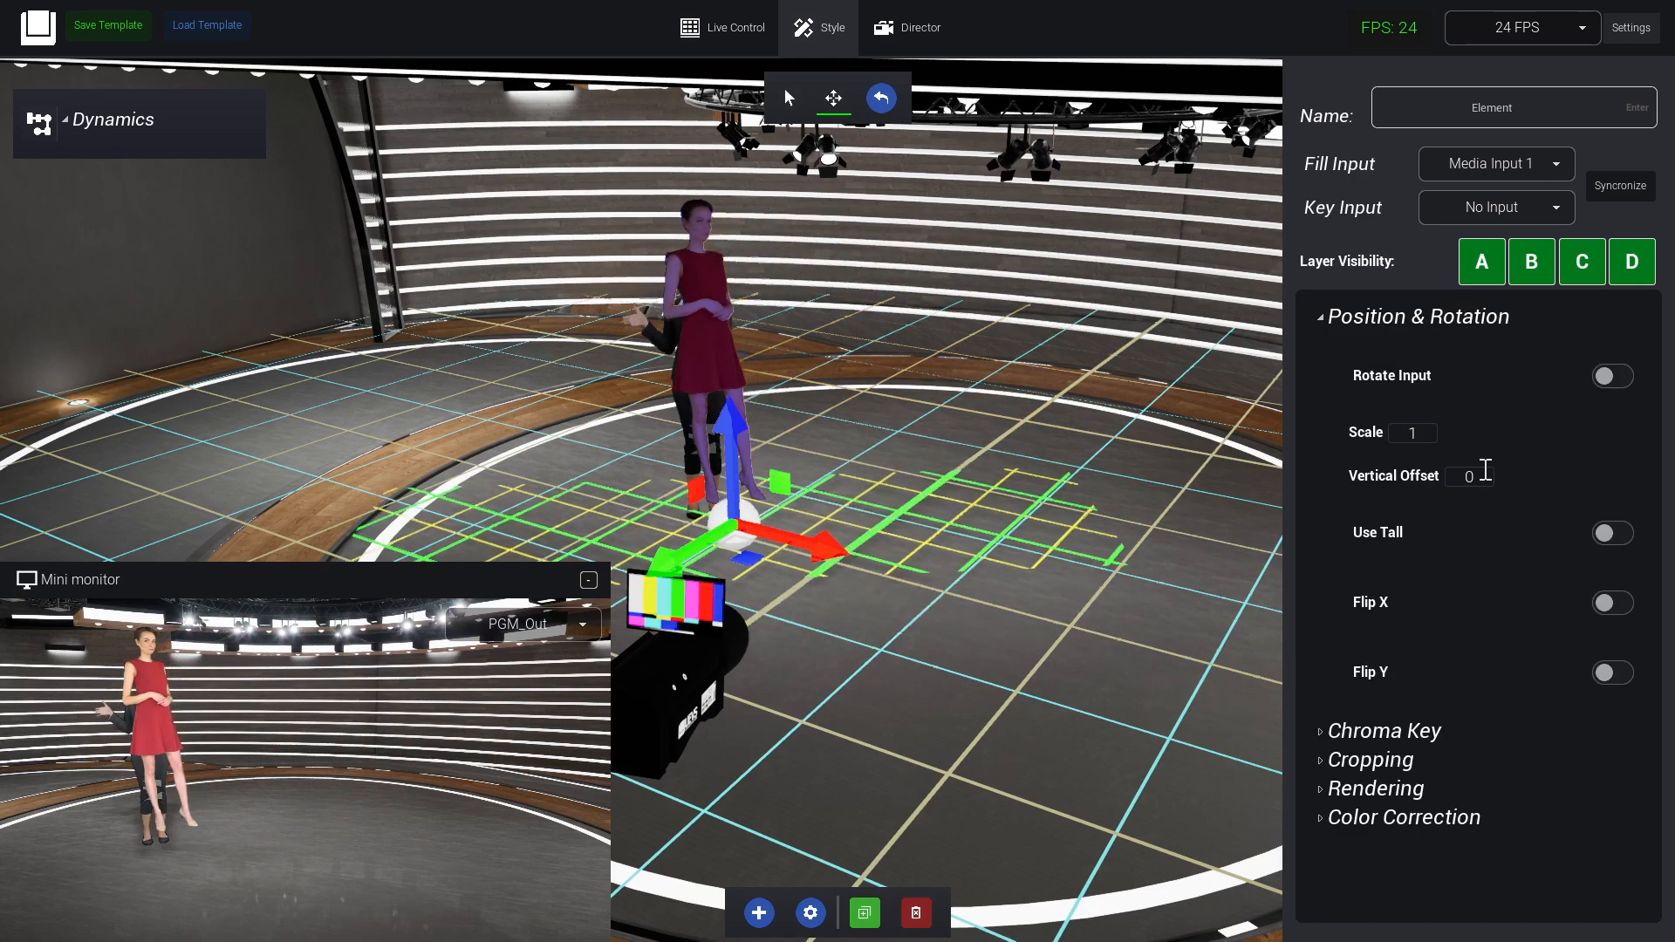
{"action": "type", "text": "-25"}
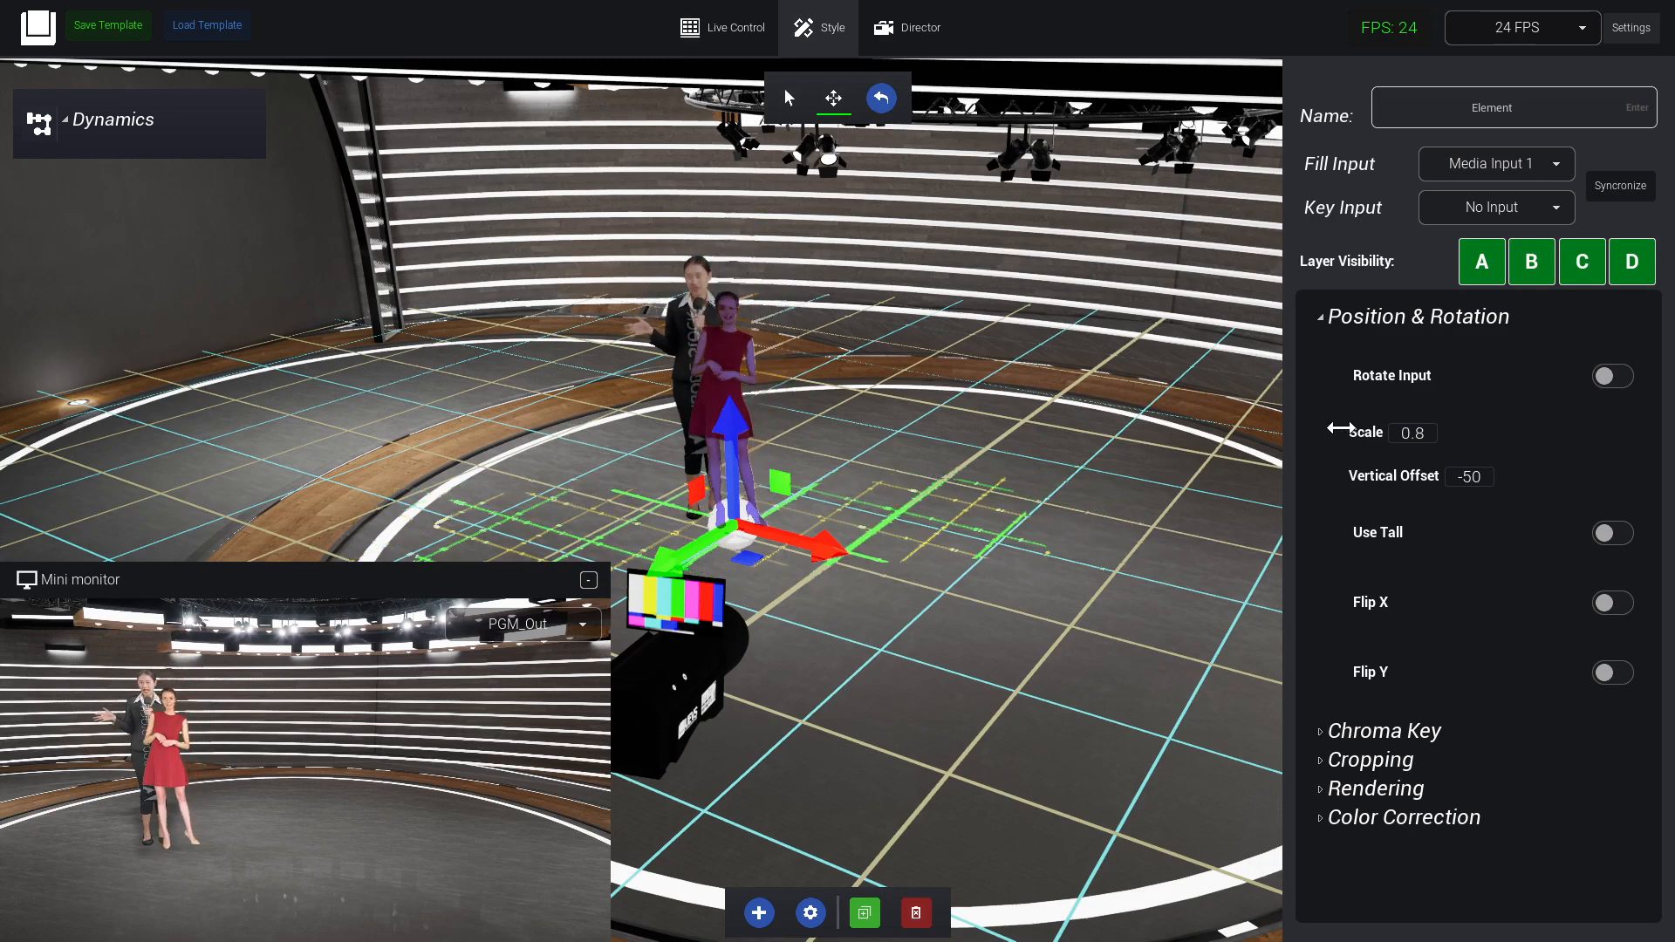
Try several Scale values for the second element, settle on 0.88, and collapse its Position & Rotation settings
{"action": "left_click_drag", "start_coordinate": [1341, 429], "coordinate": [1330, 430]}
{"action": "left_click", "coordinate": [1422, 431]}
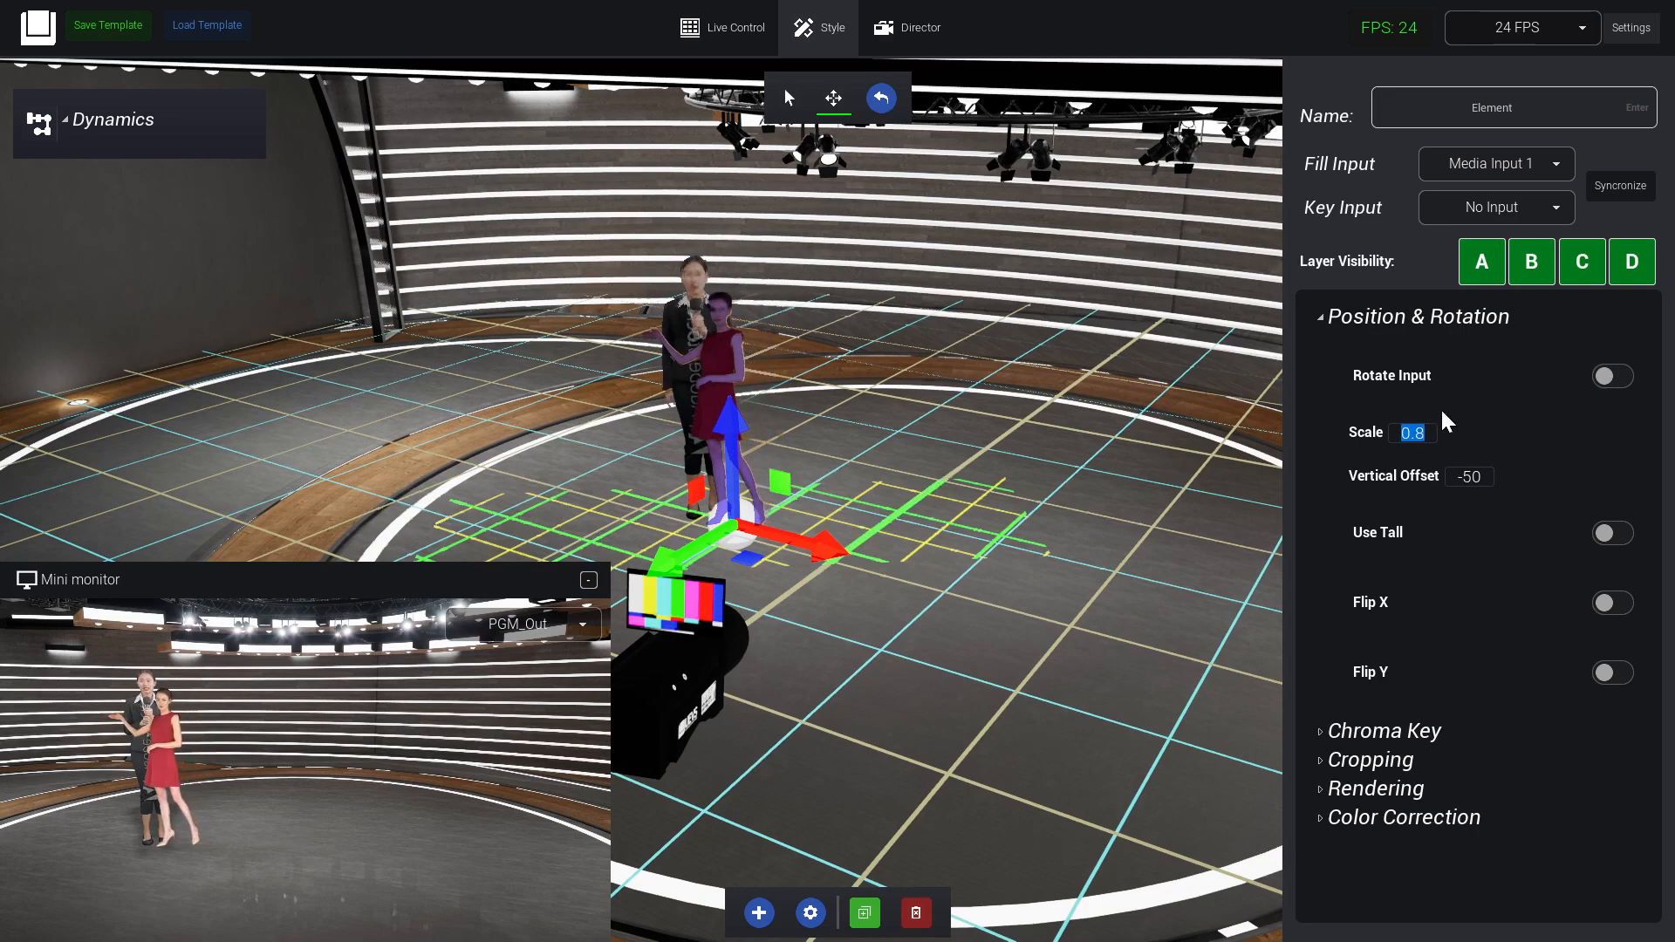
{"action": "type", "text": "0.91"}
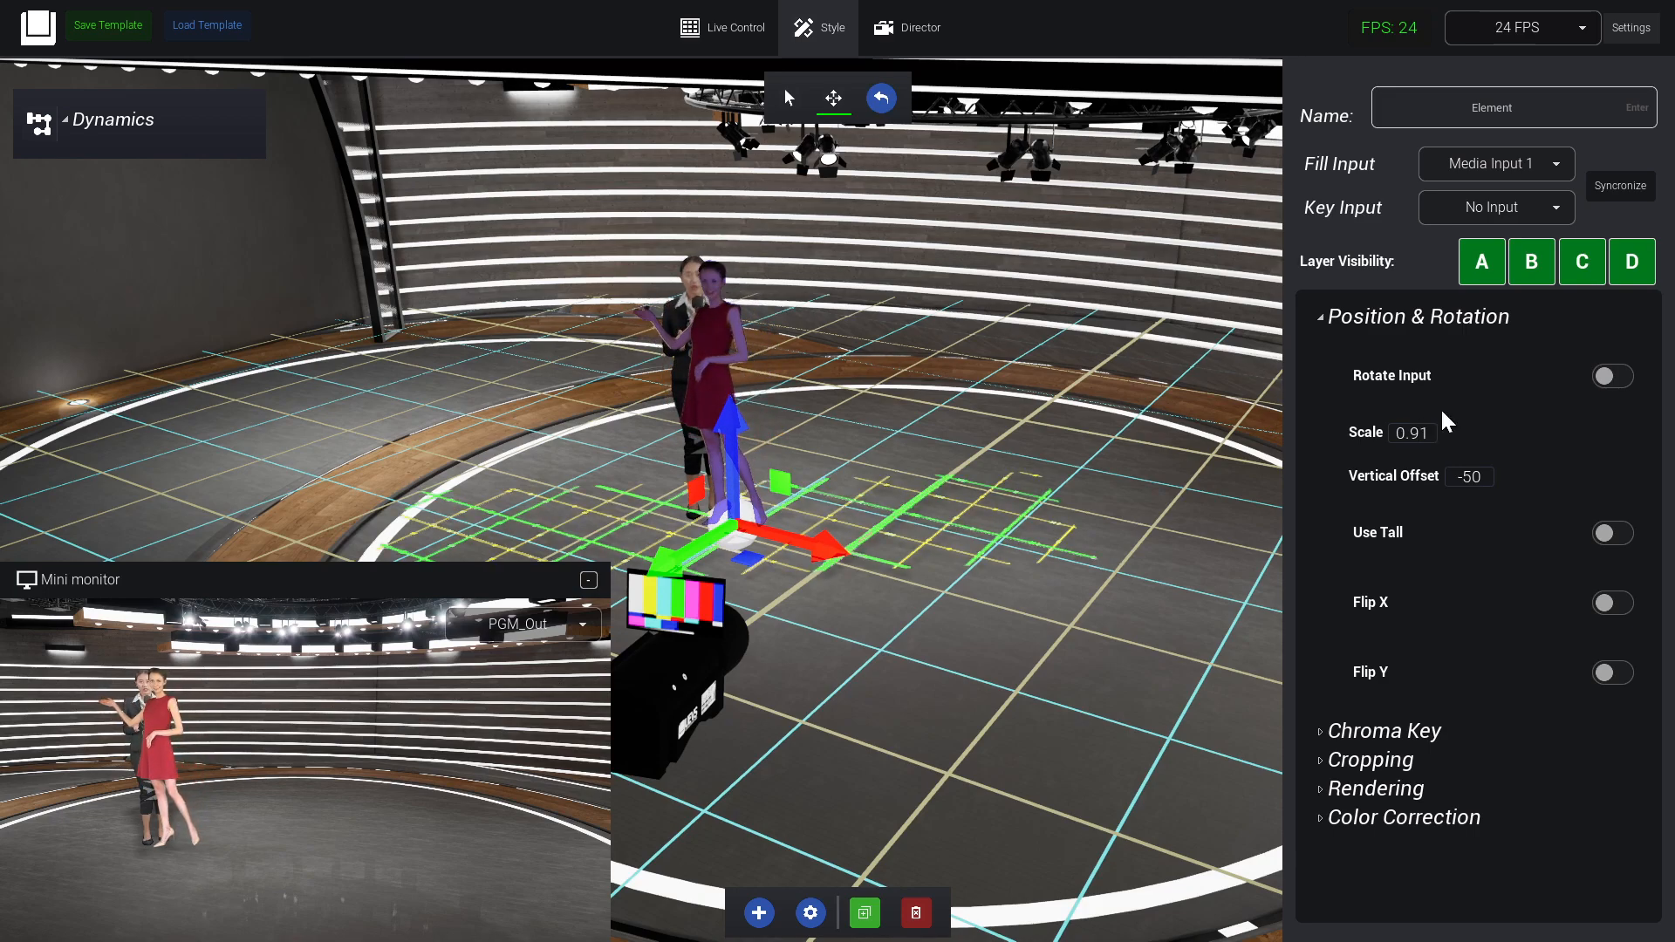
{"action": "left_click", "coordinate": [1419, 433]}
{"action": "type", "text": "1.11"}
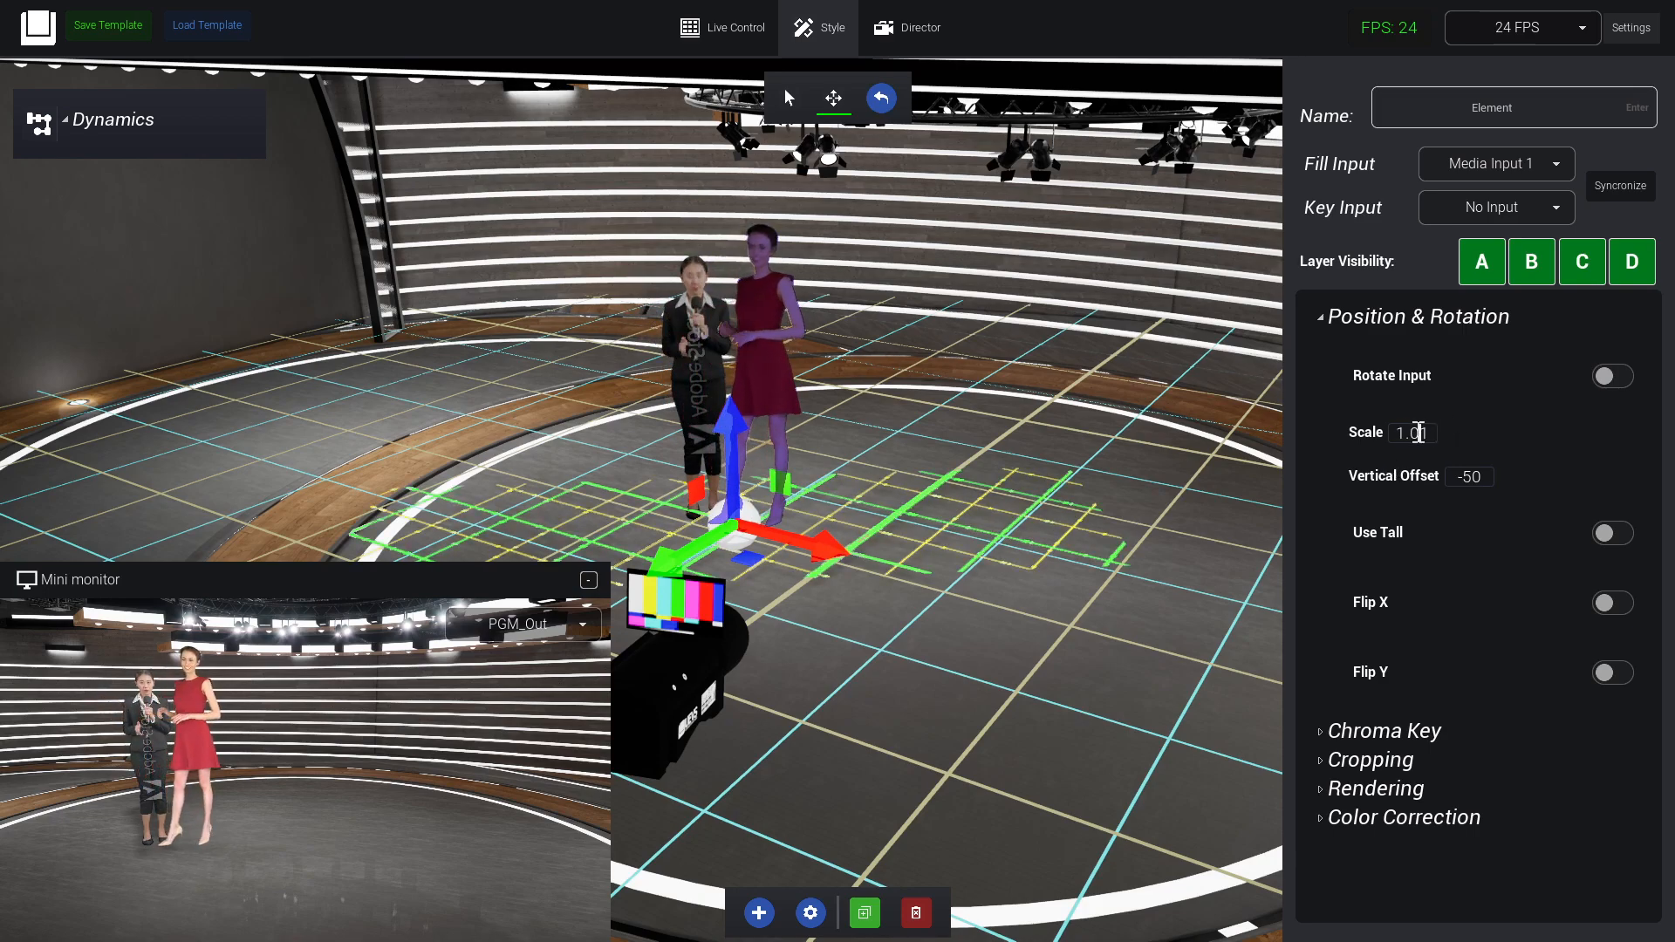
{"action": "left_click", "coordinate": [1408, 437]}
{"action": "type", "text": "0.88"}
{"action": "key", "text": "Return"}
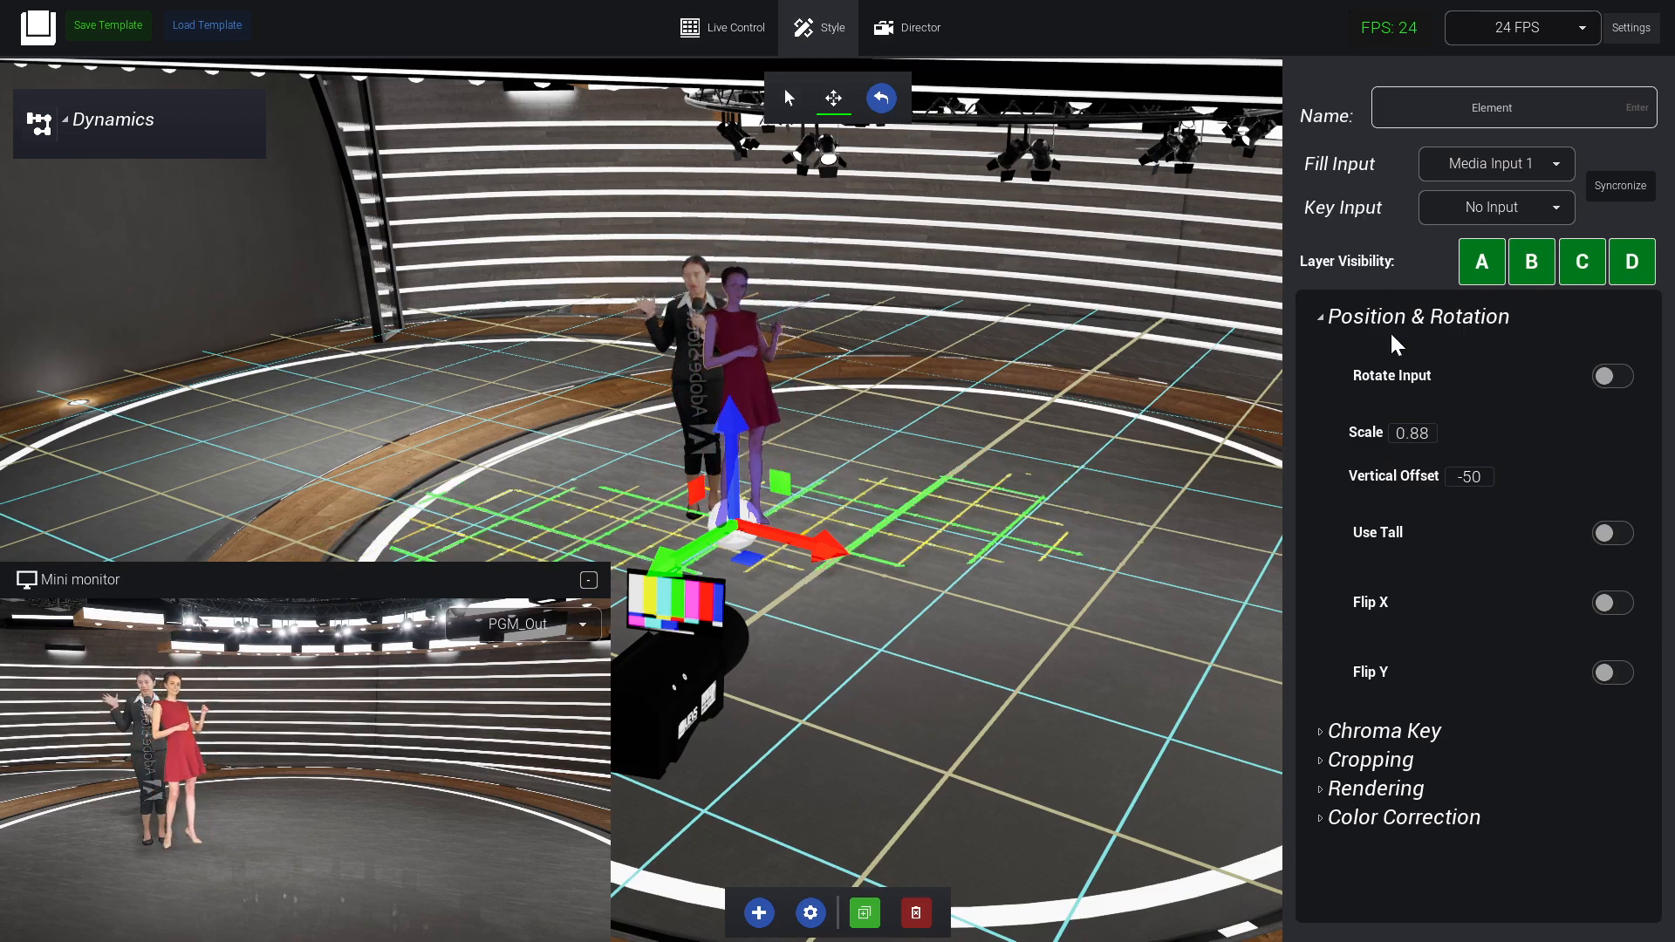
{"action": "left_click", "coordinate": [1438, 317]}
Color-correct the second element with Brightness 0.669, Contrast 1.294, Saturation 0.006, and Gain Overall 0.702
{"action": "left_click", "coordinate": [1413, 434]}
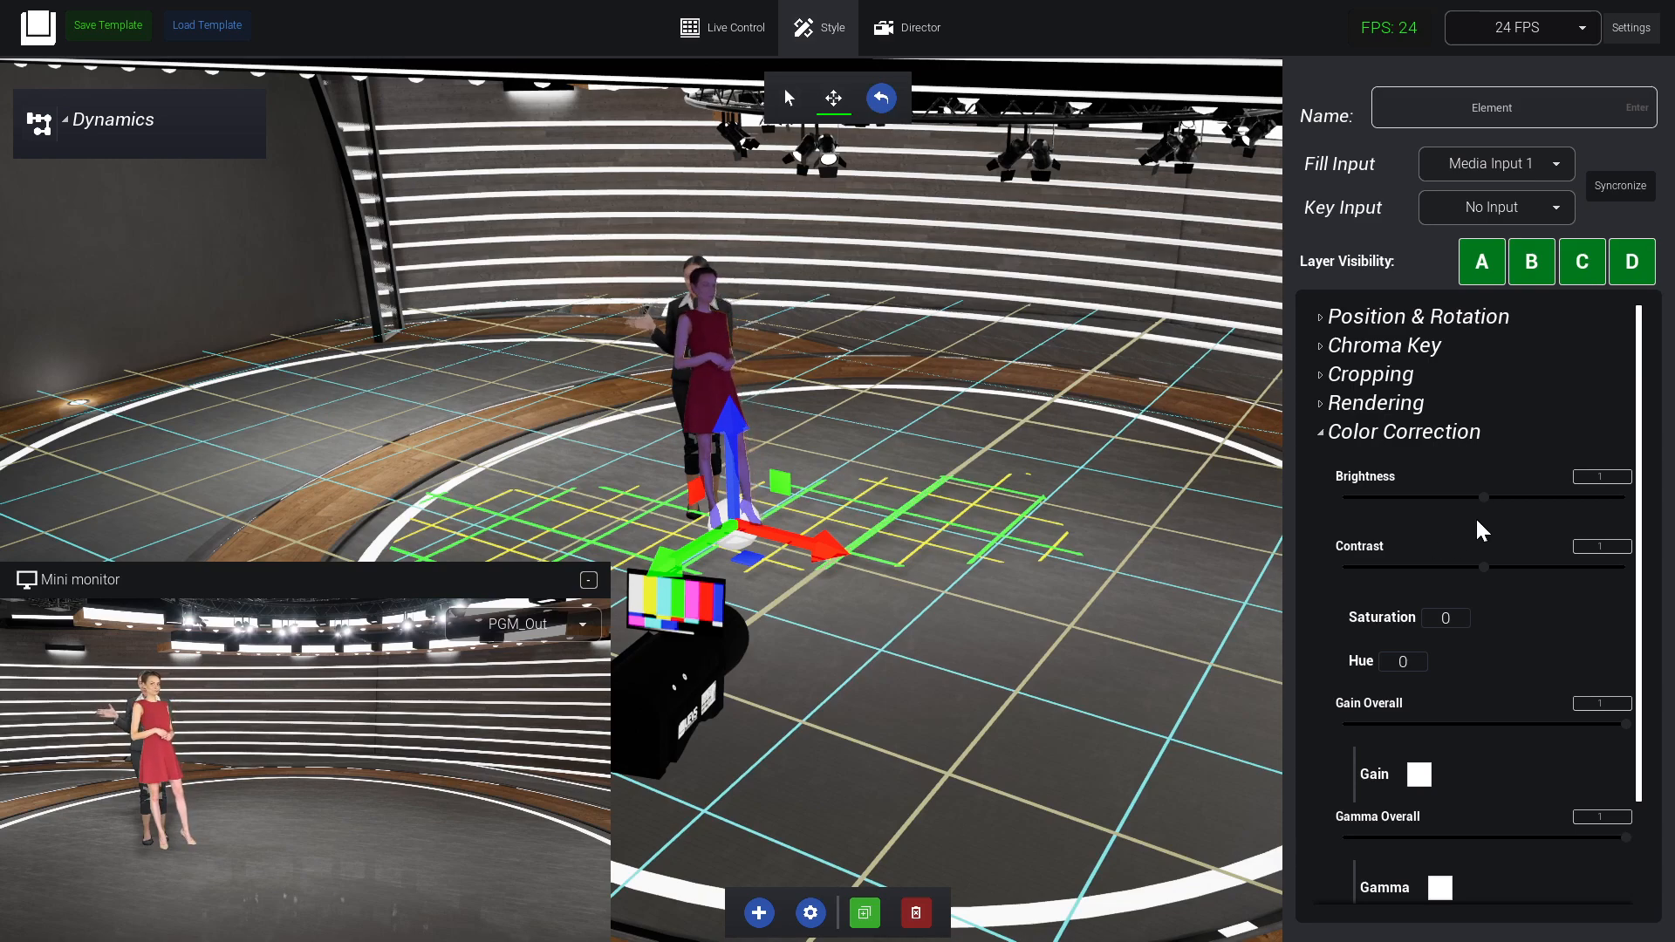
{"action": "scroll", "coordinate": [1481, 530], "scroll_direction": "down", "scroll_amount": 2}
{"action": "left_click_drag", "start_coordinate": [1494, 421], "coordinate": [1437, 421]}
{"action": "mouse_move", "coordinate": [1489, 492]}
{"action": "left_mouse_down"}
{"action": "mouse_move", "coordinate": [1531, 494]}
{"action": "mouse_move", "coordinate": [1515, 495]}
{"action": "left_mouse_up"}
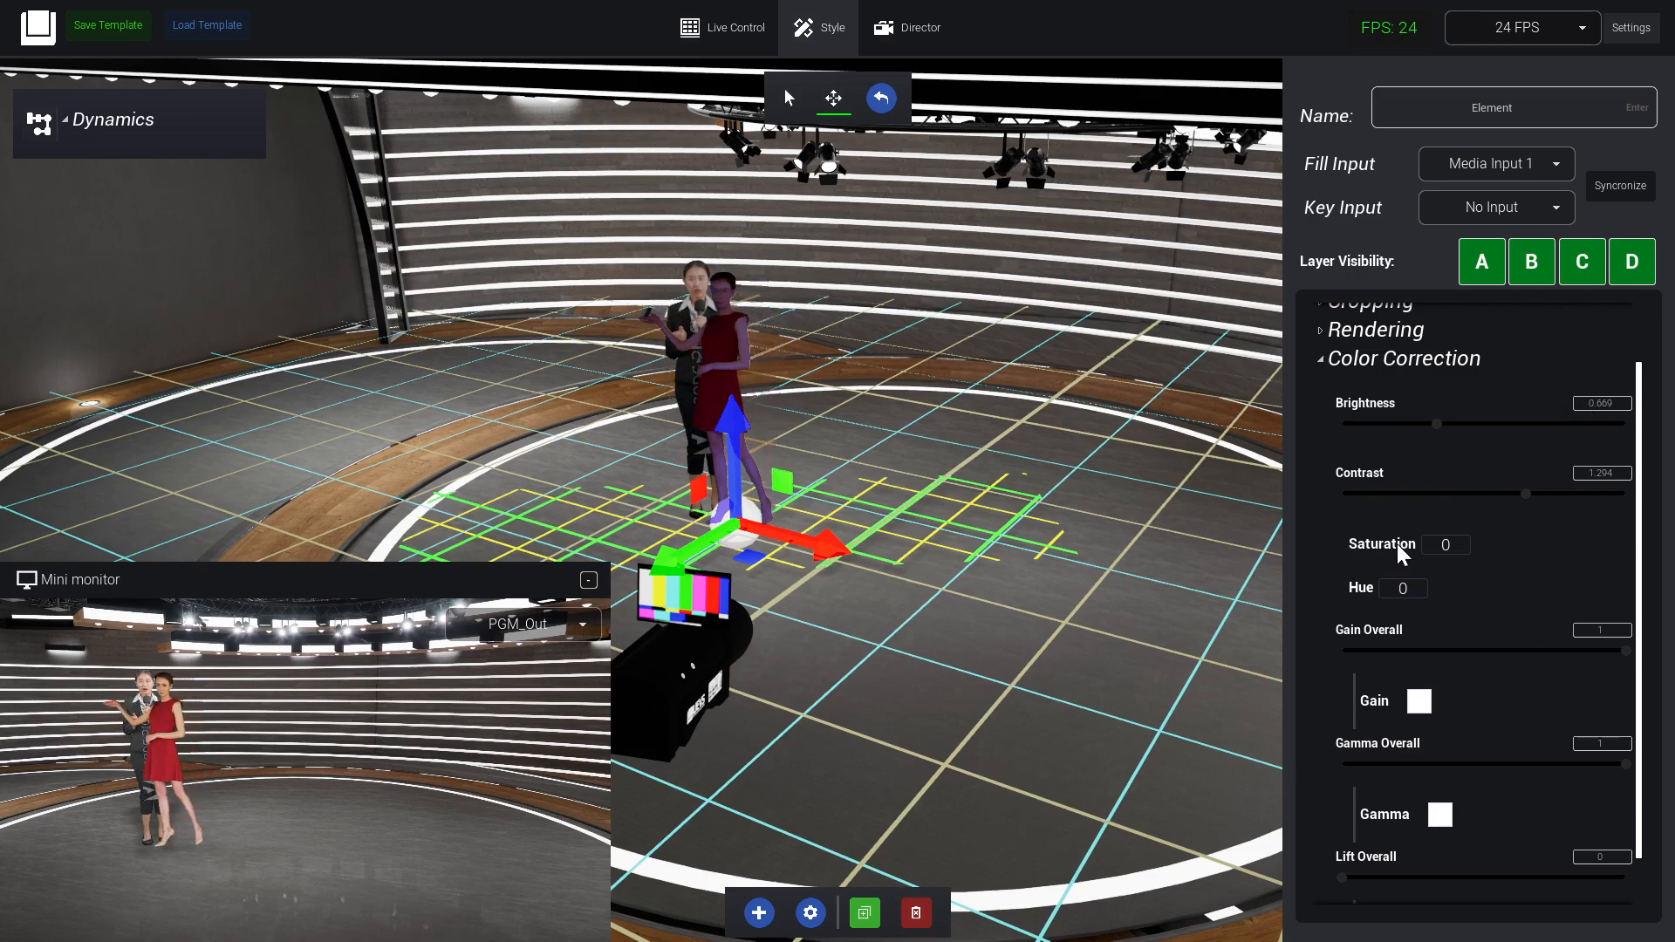
{"action": "left_click_drag", "start_coordinate": [1387, 547], "coordinate": [1542, 543]}
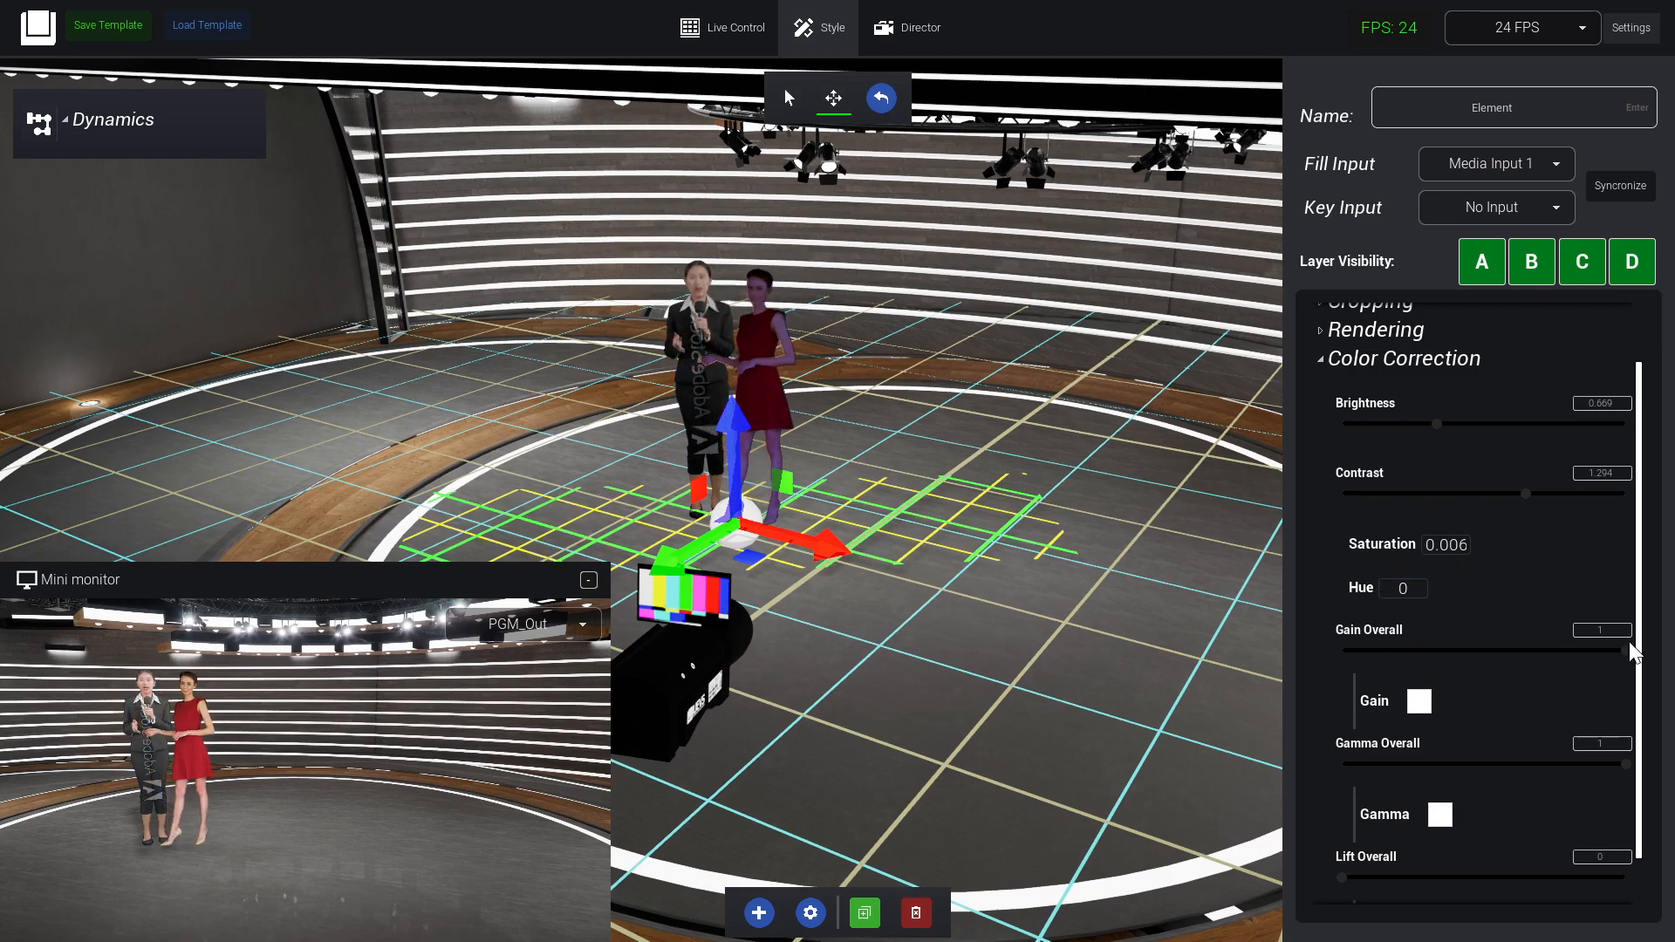
{"action": "left_click_drag", "start_coordinate": [1628, 650], "coordinate": [1442, 645]}
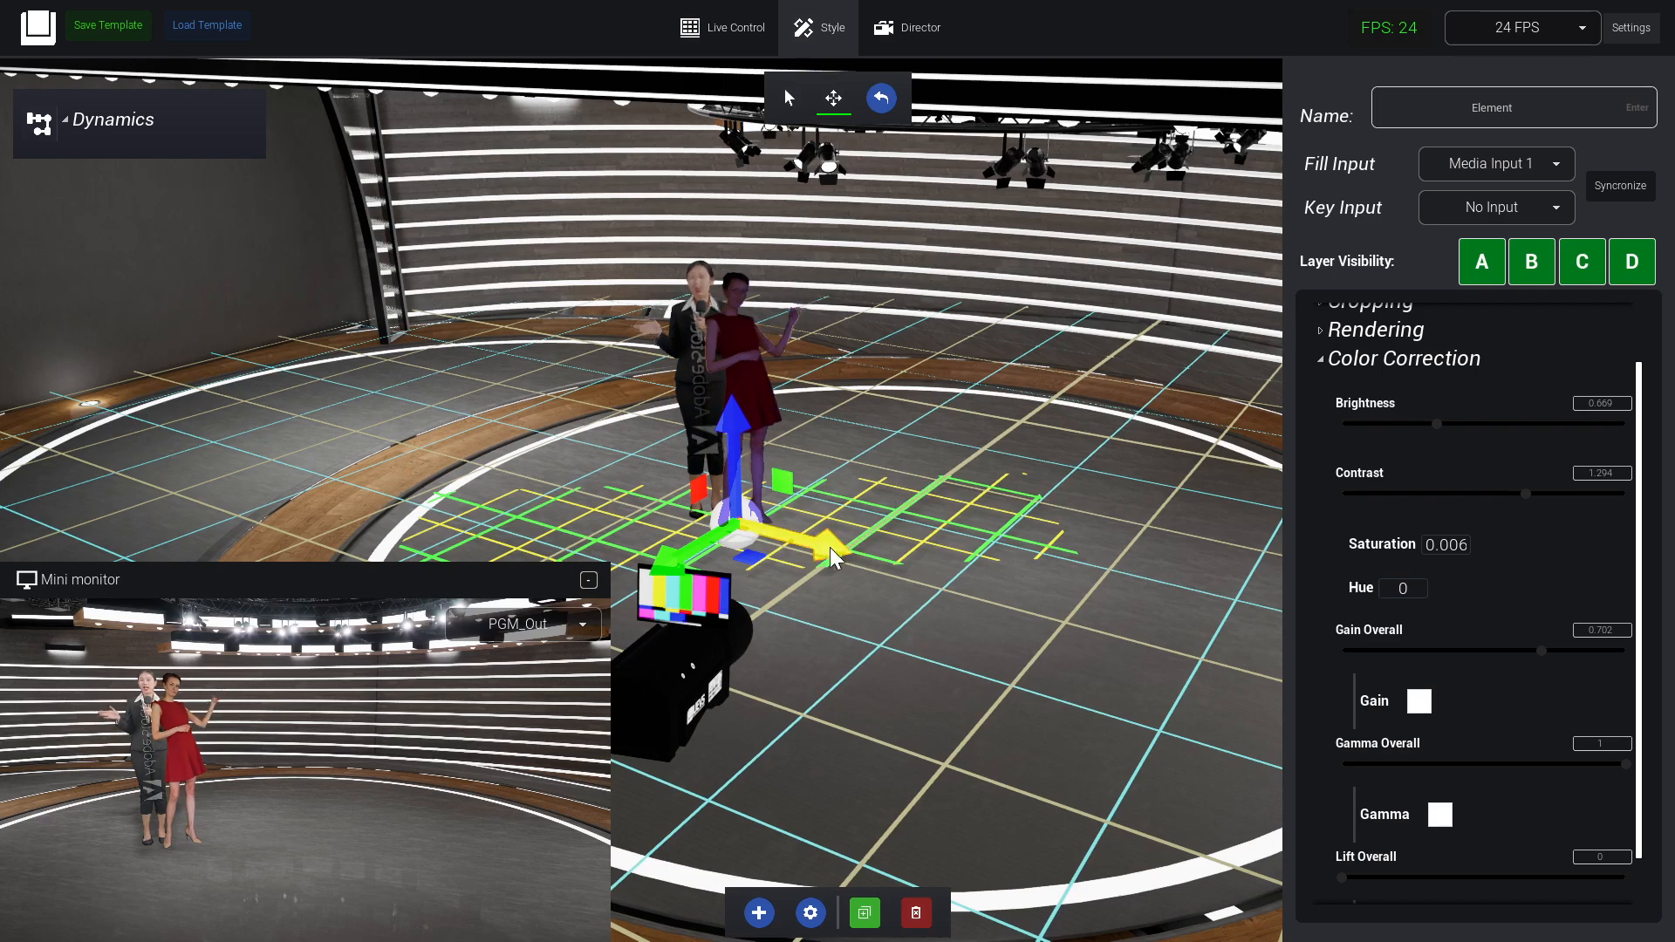
Enable the second element's fake contact shadow with Front Offset 0.26, Blur 0.1, and Opacity 0.89
{"action": "scroll", "coordinate": [1395, 353], "scroll_direction": "up", "scroll_amount": 2}
{"action": "left_click", "coordinate": [1375, 403]}
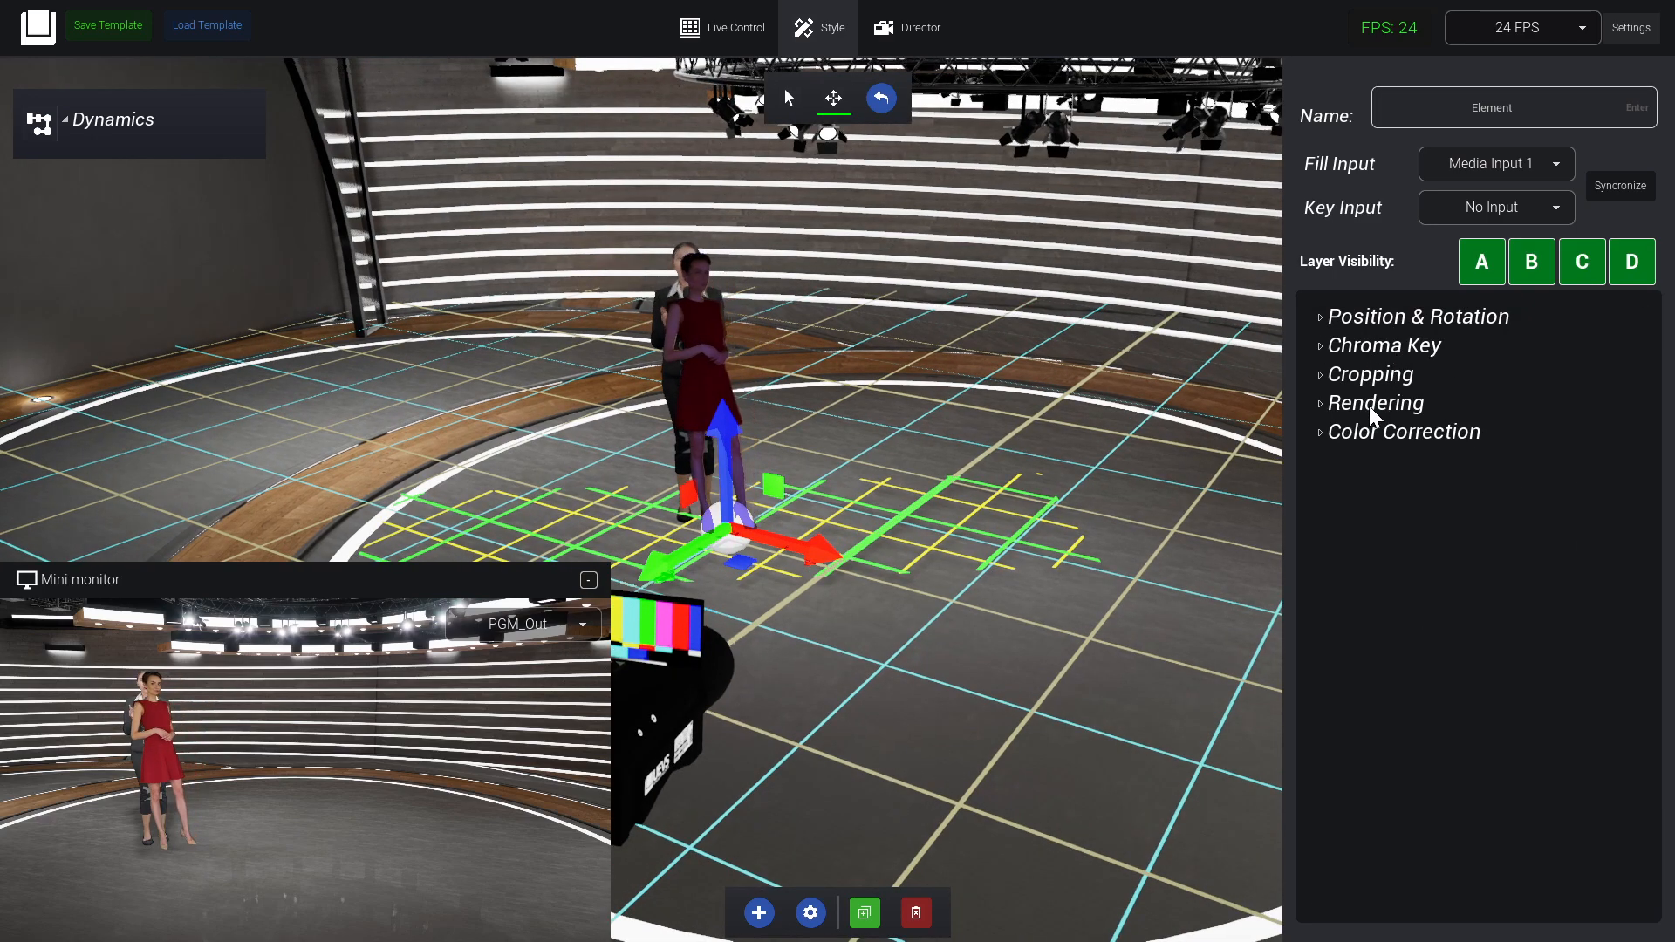
{"action": "scroll", "coordinate": [1488, 542], "scroll_direction": "down", "scroll_amount": 8}
{"action": "left_click", "coordinate": [1598, 499]}
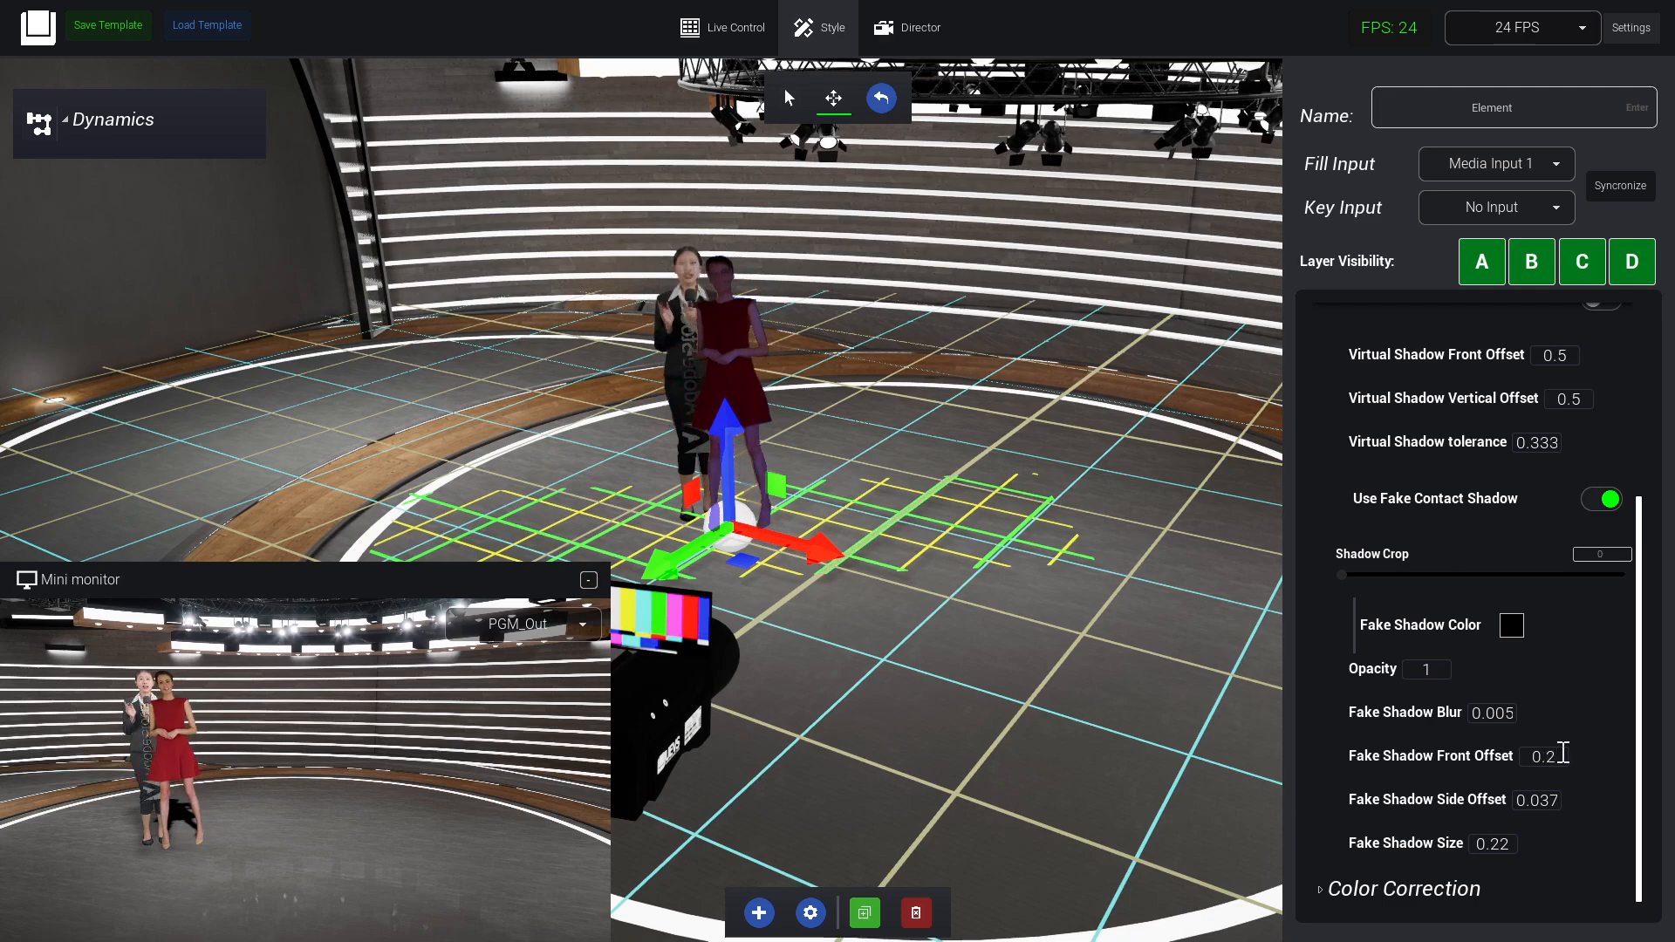
{"action": "left_click_drag", "start_coordinate": [1525, 755], "coordinate": [1662, 685]}
{"action": "left_click_drag", "start_coordinate": [1503, 717], "coordinate": [1519, 724]}
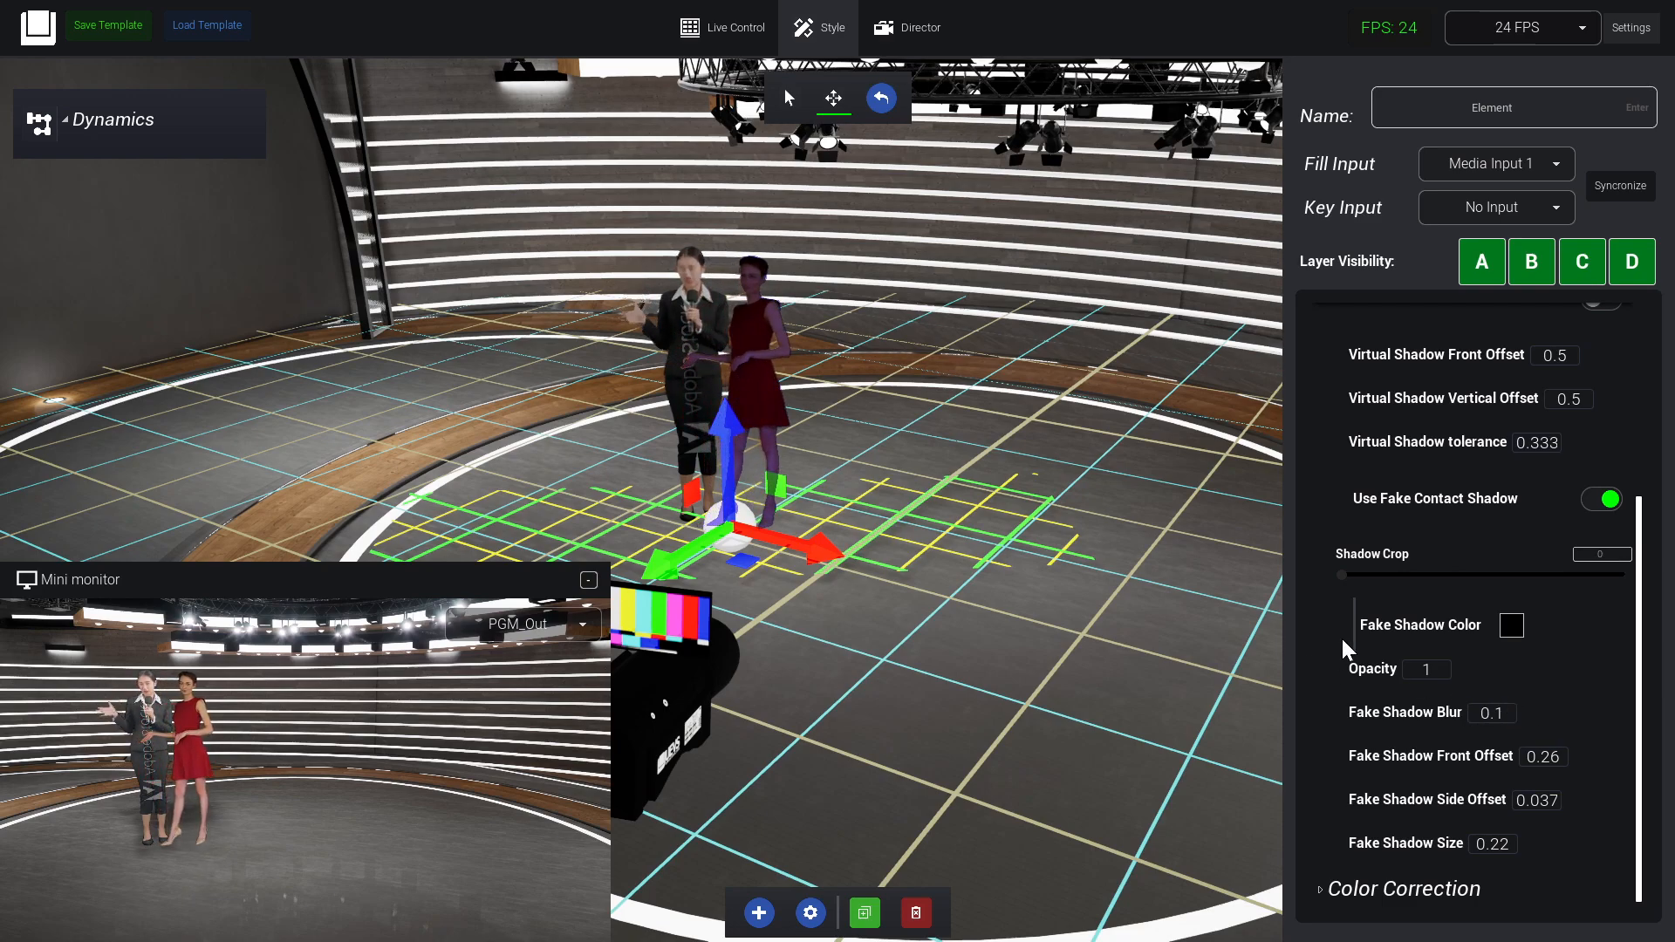
{"action": "left_click_drag", "start_coordinate": [1387, 671], "coordinate": [1009, 656]}
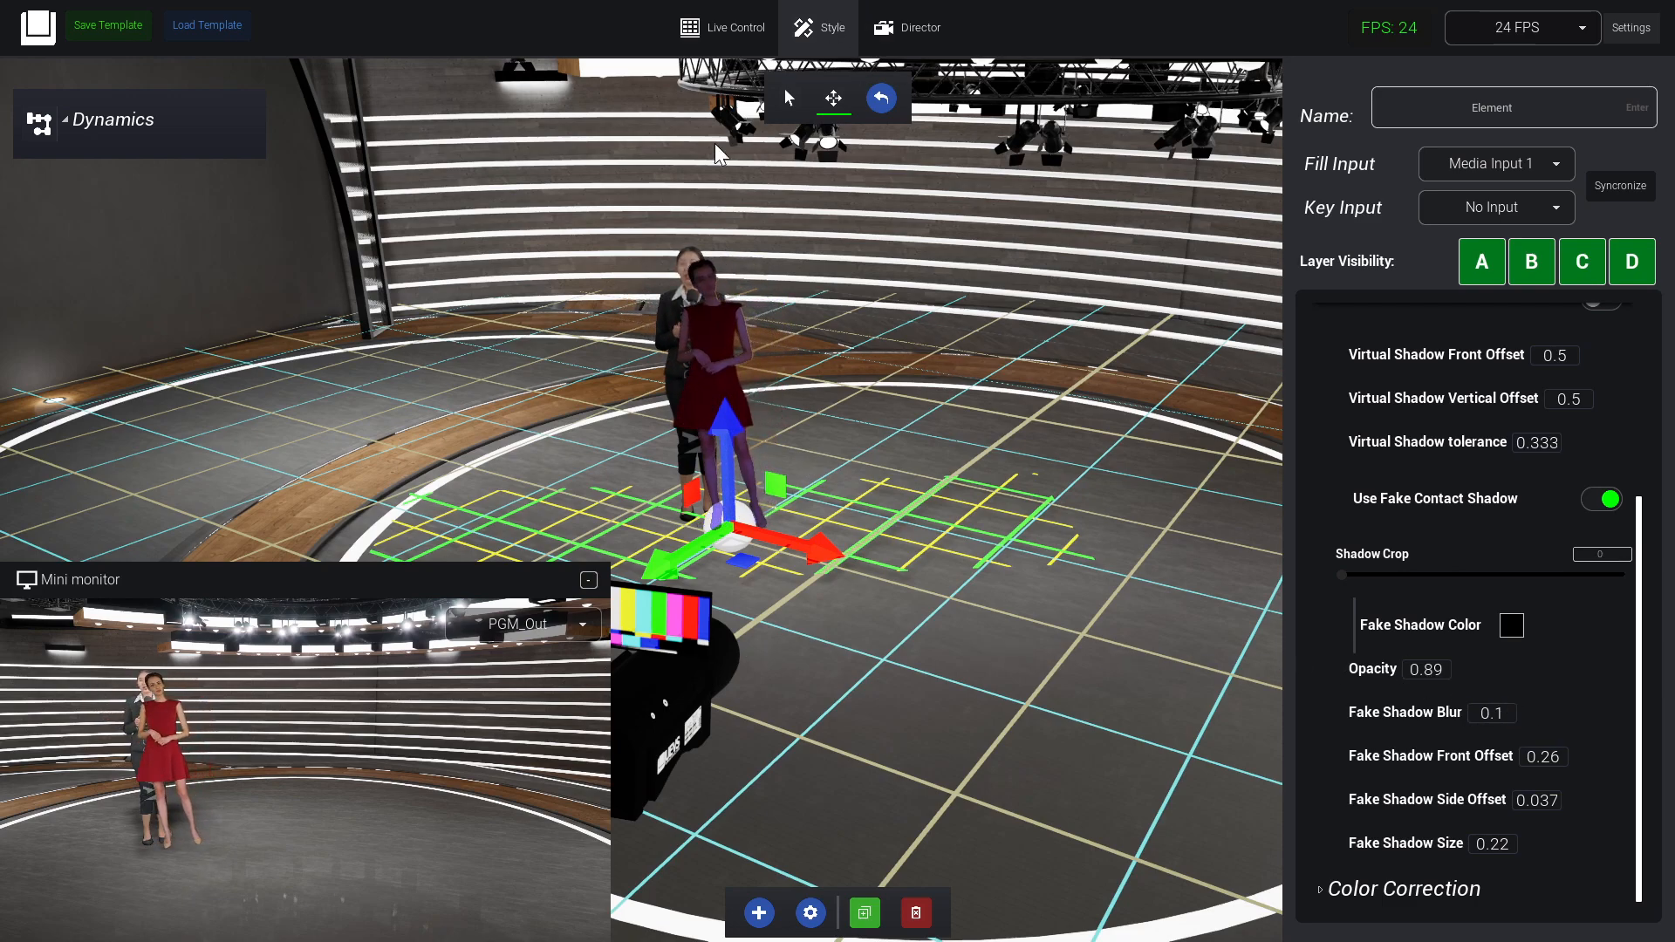
Move the second element sideways away from the first presenter and enable its virtual shadow
{"action": "left_click_drag", "start_coordinate": [763, 570], "coordinate": [954, 567]}
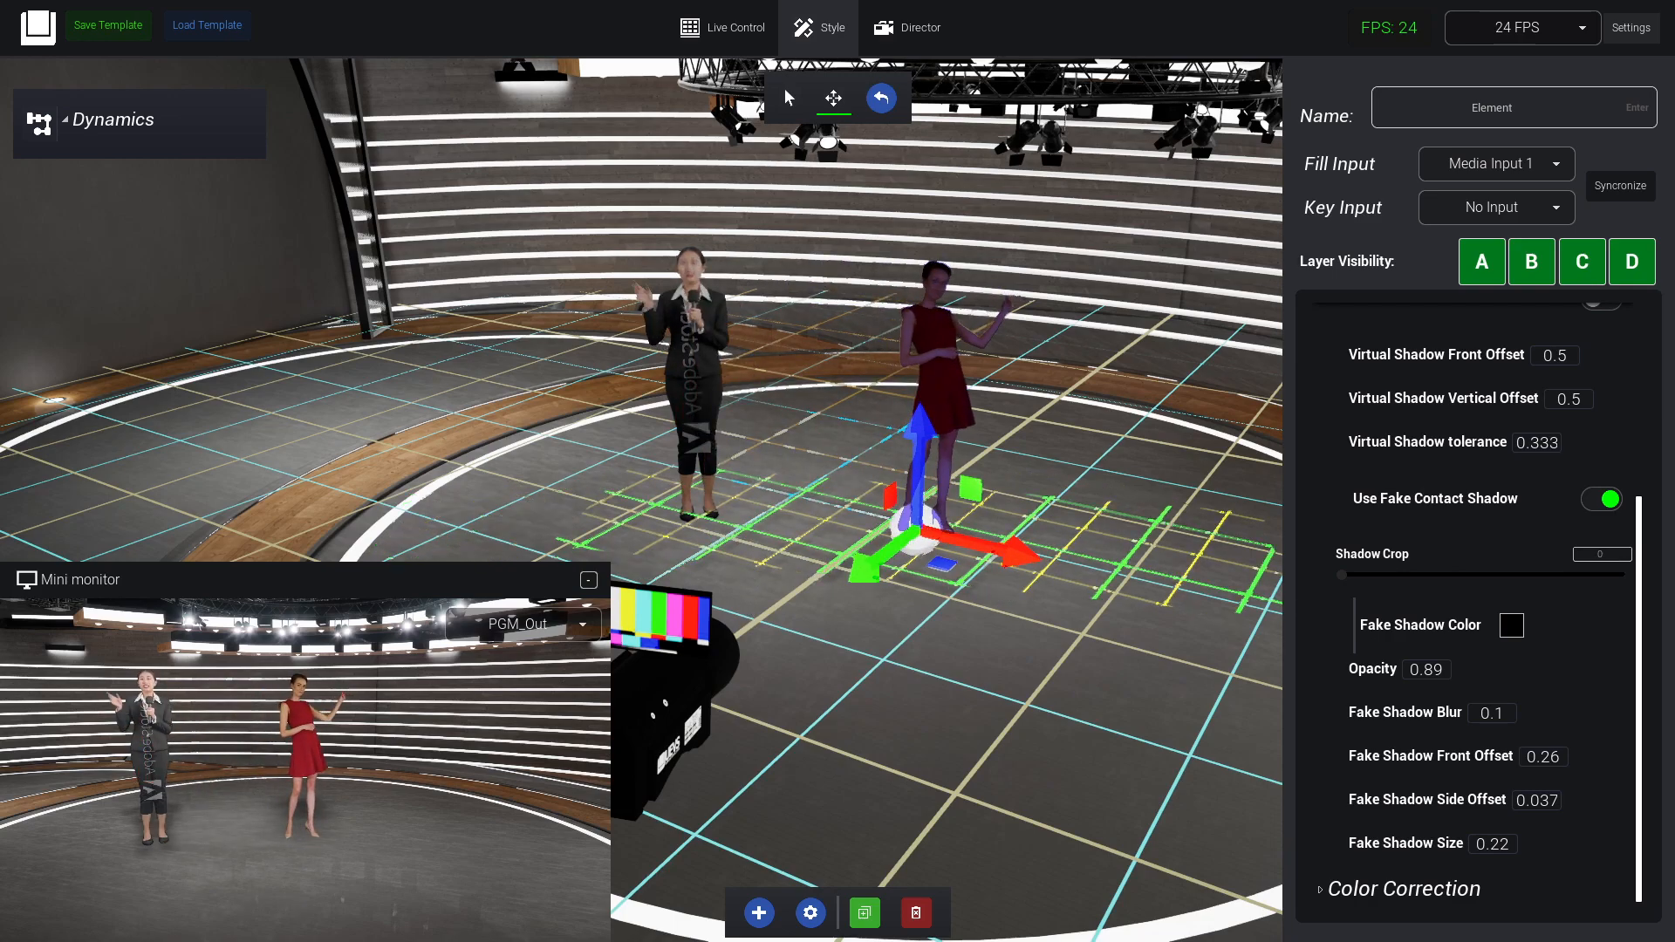
{"action": "scroll", "coordinate": [1612, 463], "scroll_direction": "up", "scroll_amount": 2}
{"action": "left_click", "coordinate": [1596, 440]}
Reduce the second element's Fake Shadow Blur to 0.071
{"action": "scroll", "coordinate": [1474, 707], "scroll_direction": "down", "scroll_amount": 2}
{"action": "left_click_drag", "start_coordinate": [1477, 717], "coordinate": [617, 691]}
{"action": "left_click_drag", "start_coordinate": [1498, 719], "coordinate": [452, 670]}
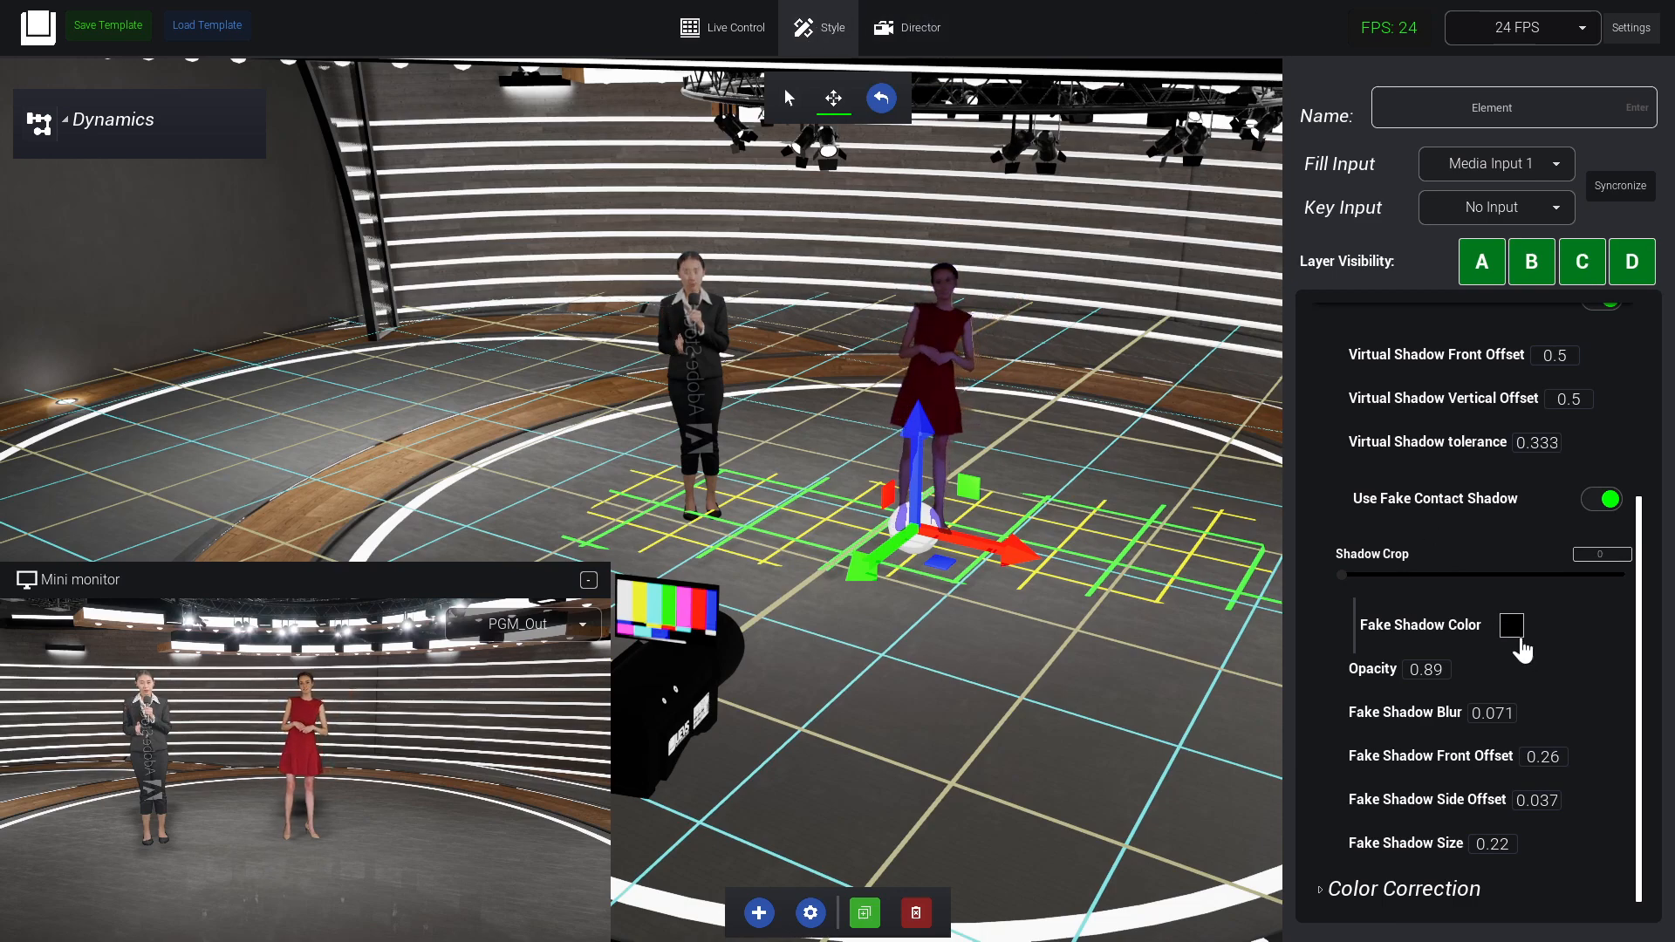
Set the Fake Shadow Color to a dark yellow with Hue 45 and Saturation 0.88, with Value slightly above 0.28
{"action": "left_click", "coordinate": [1502, 628]}
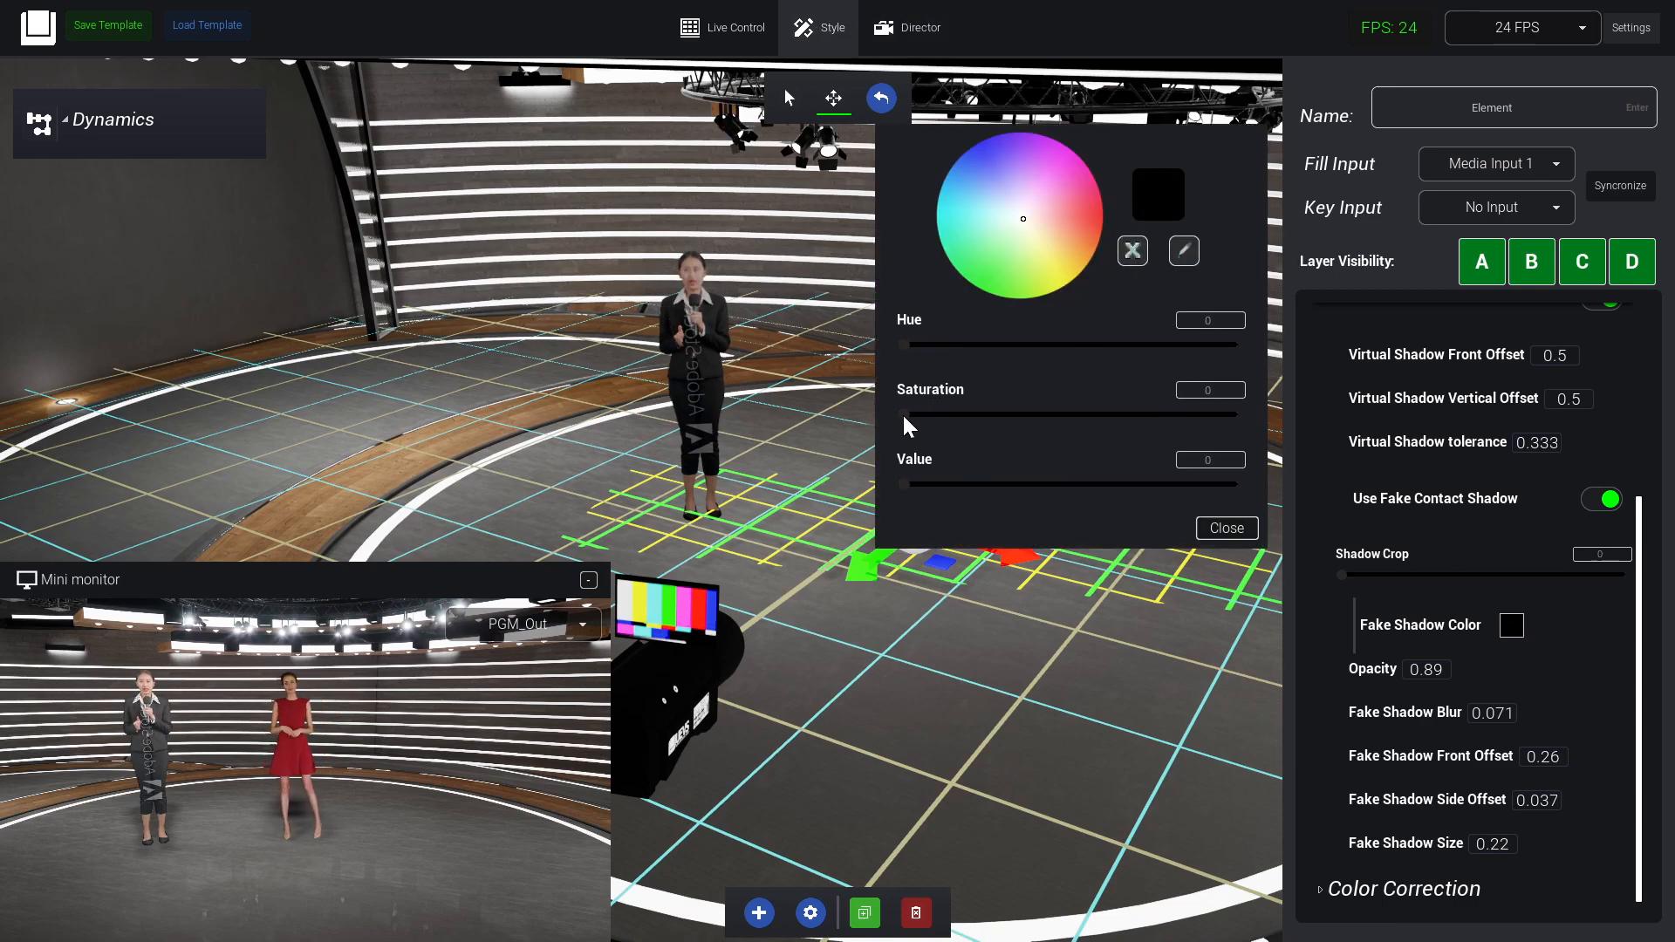
{"action": "left_click_drag", "start_coordinate": [905, 485], "coordinate": [997, 484]}
{"action": "left_click_drag", "start_coordinate": [1010, 191], "coordinate": [1074, 269]}
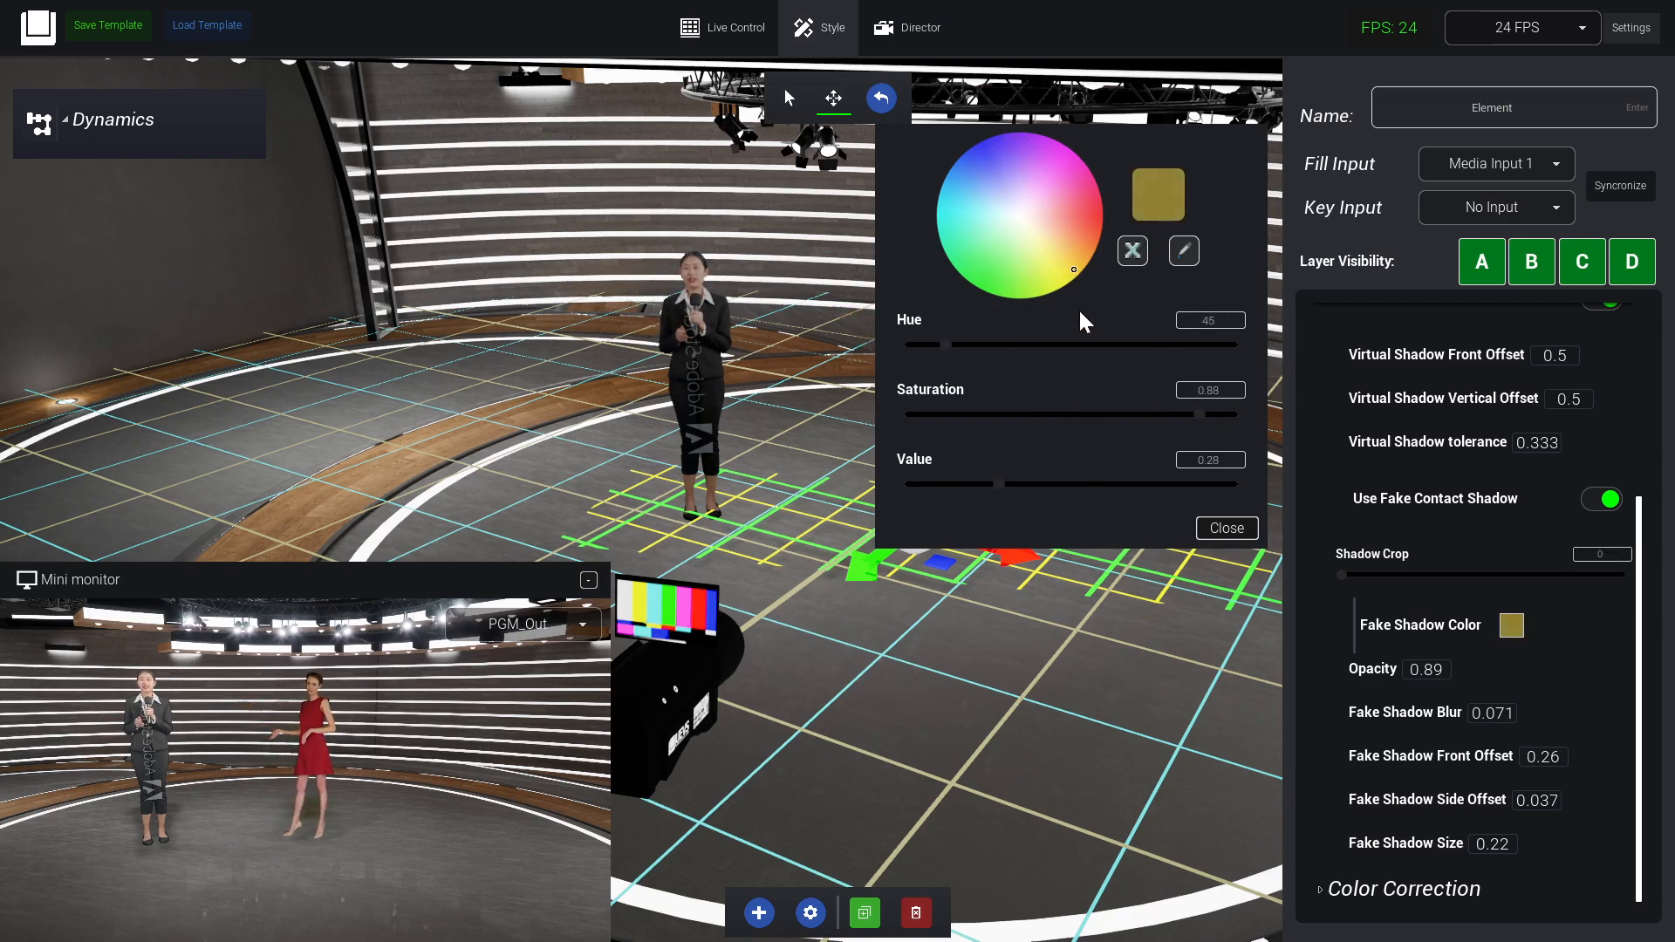
{"action": "mouse_move", "coordinate": [1001, 485]}
{"action": "left_mouse_down"}
{"action": "mouse_move", "coordinate": [1088, 480]}
{"action": "mouse_move", "coordinate": [1022, 484]}
{"action": "left_mouse_up"}
{"action": "left_click", "coordinate": [1227, 528]}
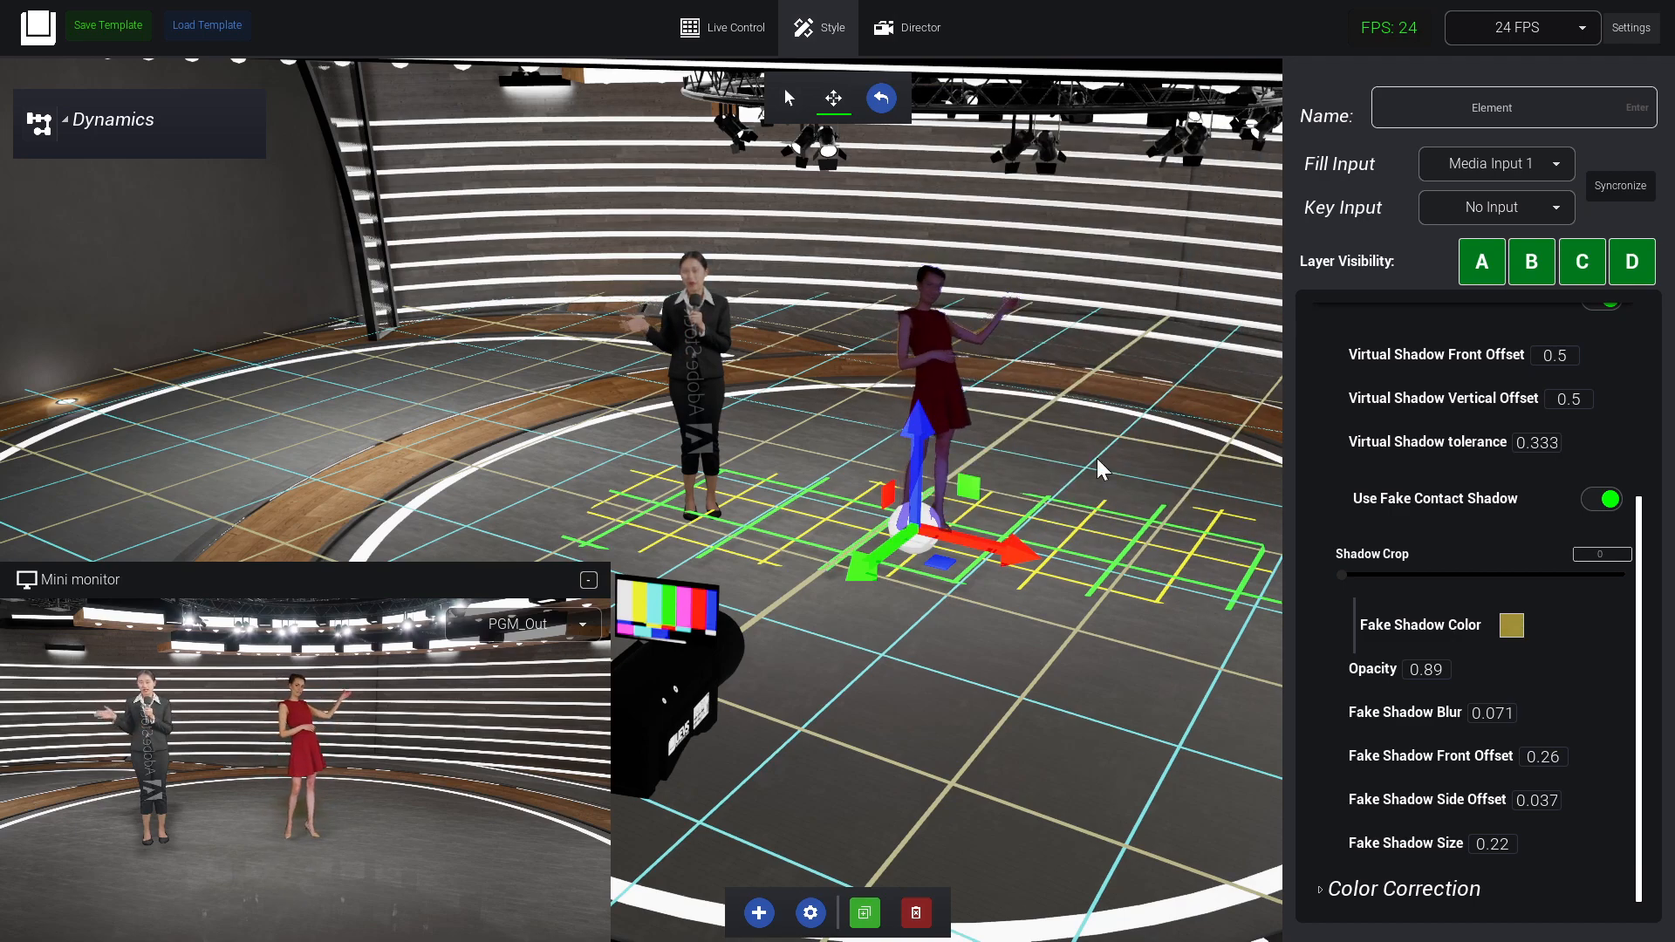
In the Director view, set a 50-second Transition Duration for point A of Camera 1 on Layer A and capture the point
{"action": "left_click", "coordinate": [949, 36]}
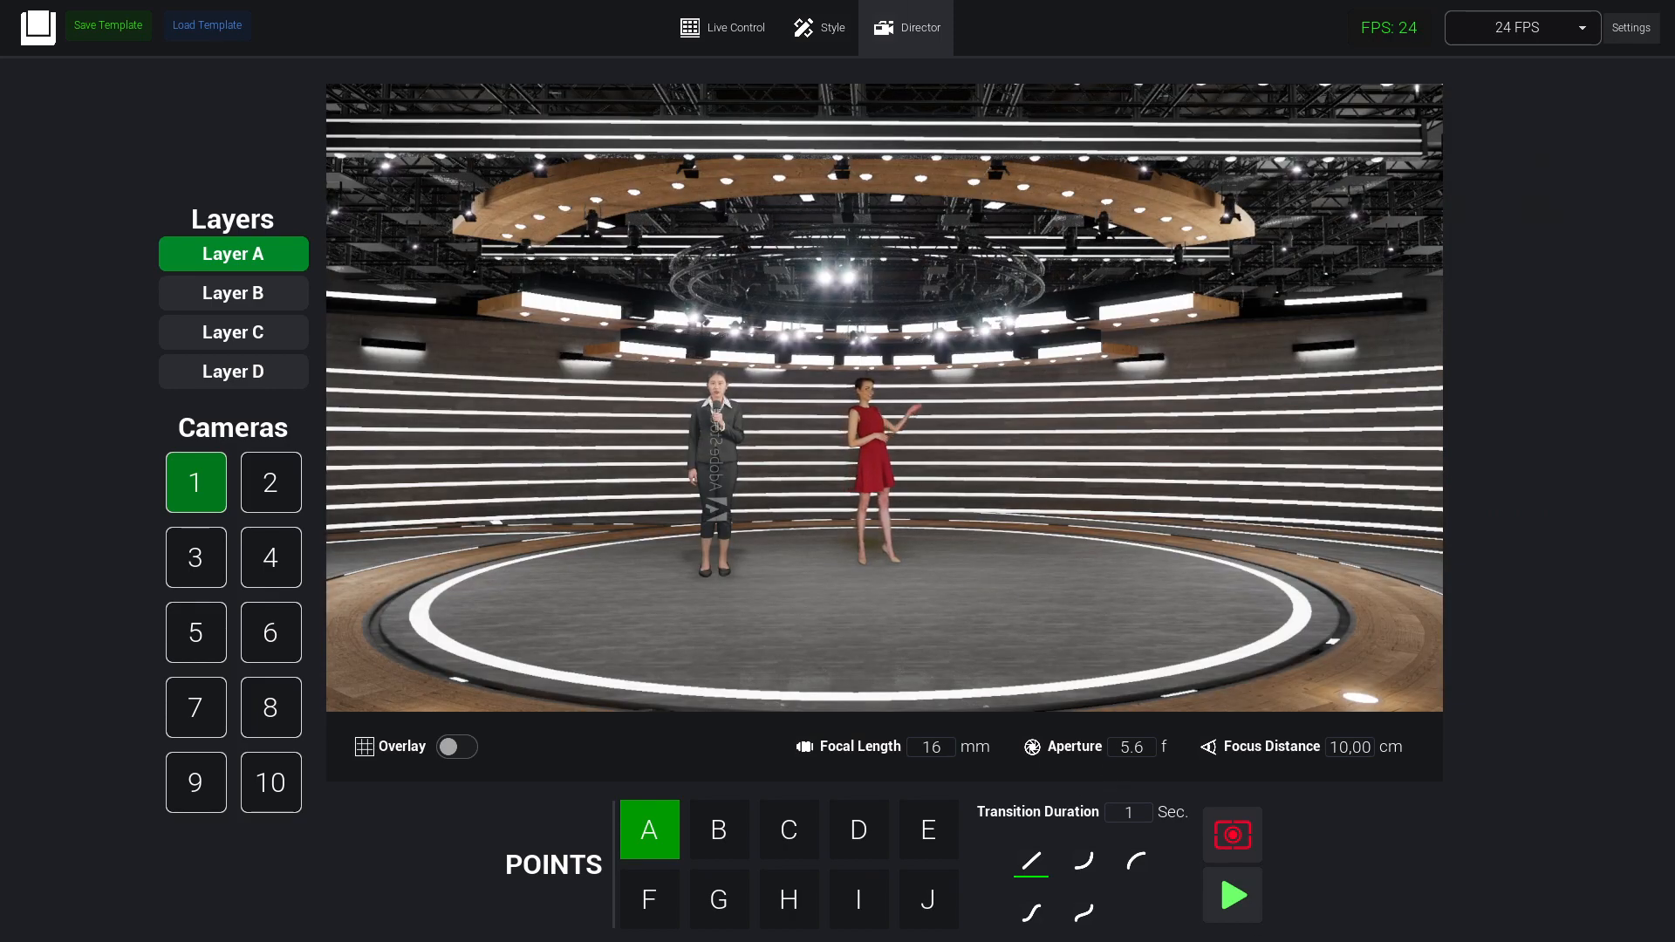
{"action": "double_click", "coordinate": [1129, 812]}
{"action": "type", "text": "50"}
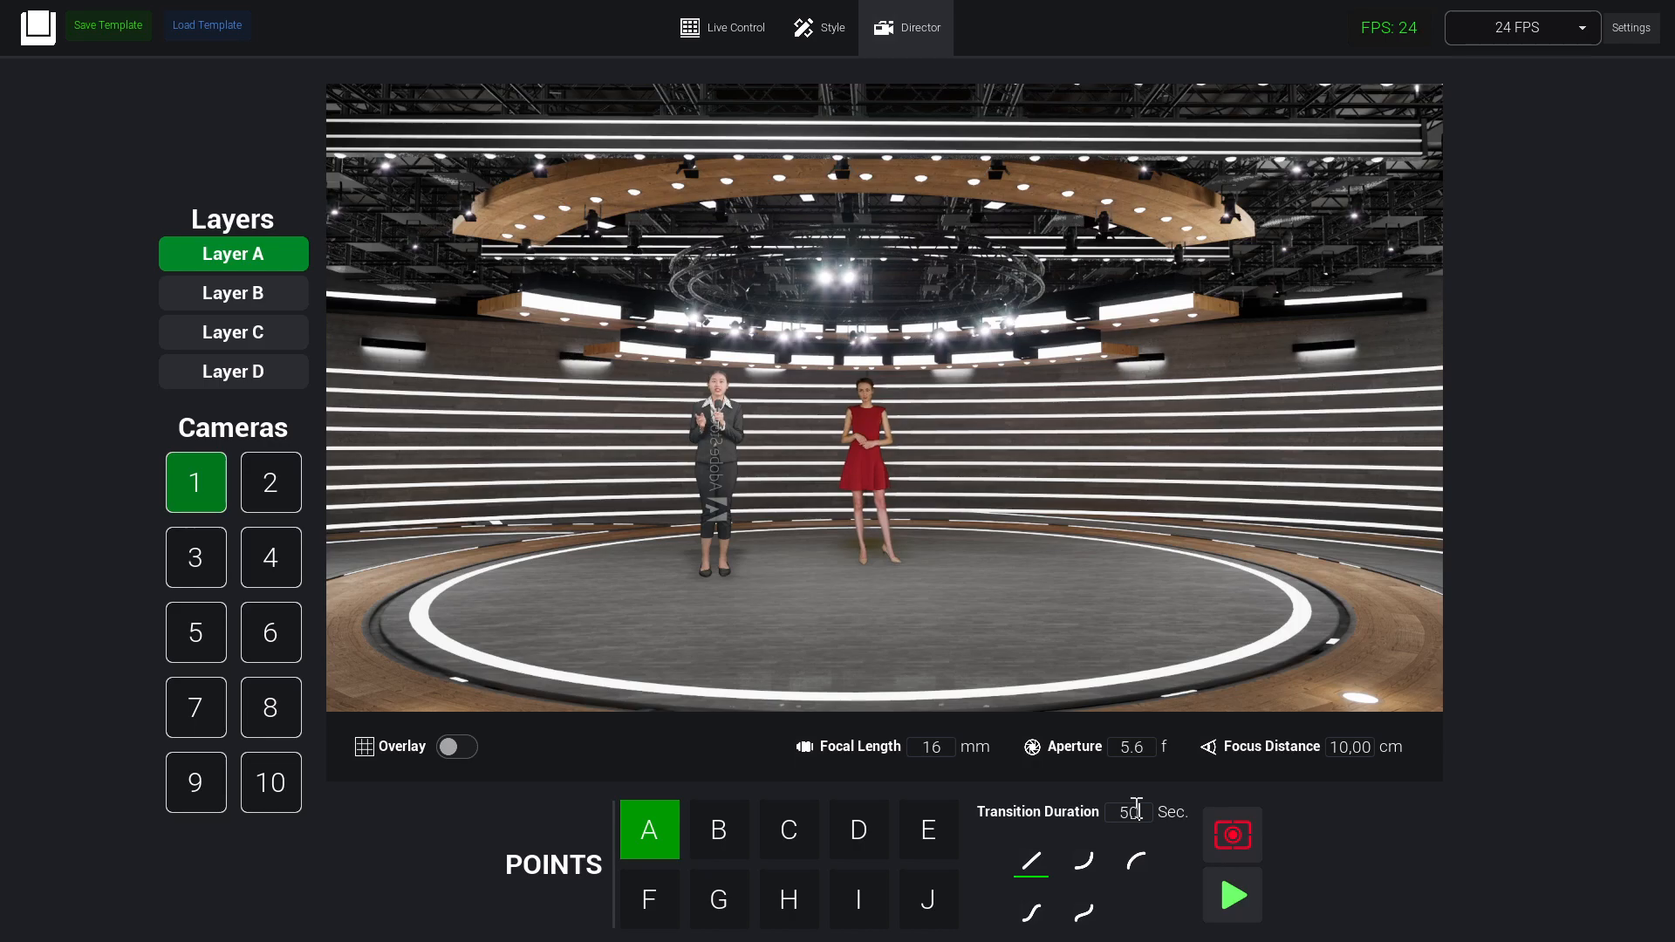
{"action": "left_click", "coordinate": [1233, 834]}
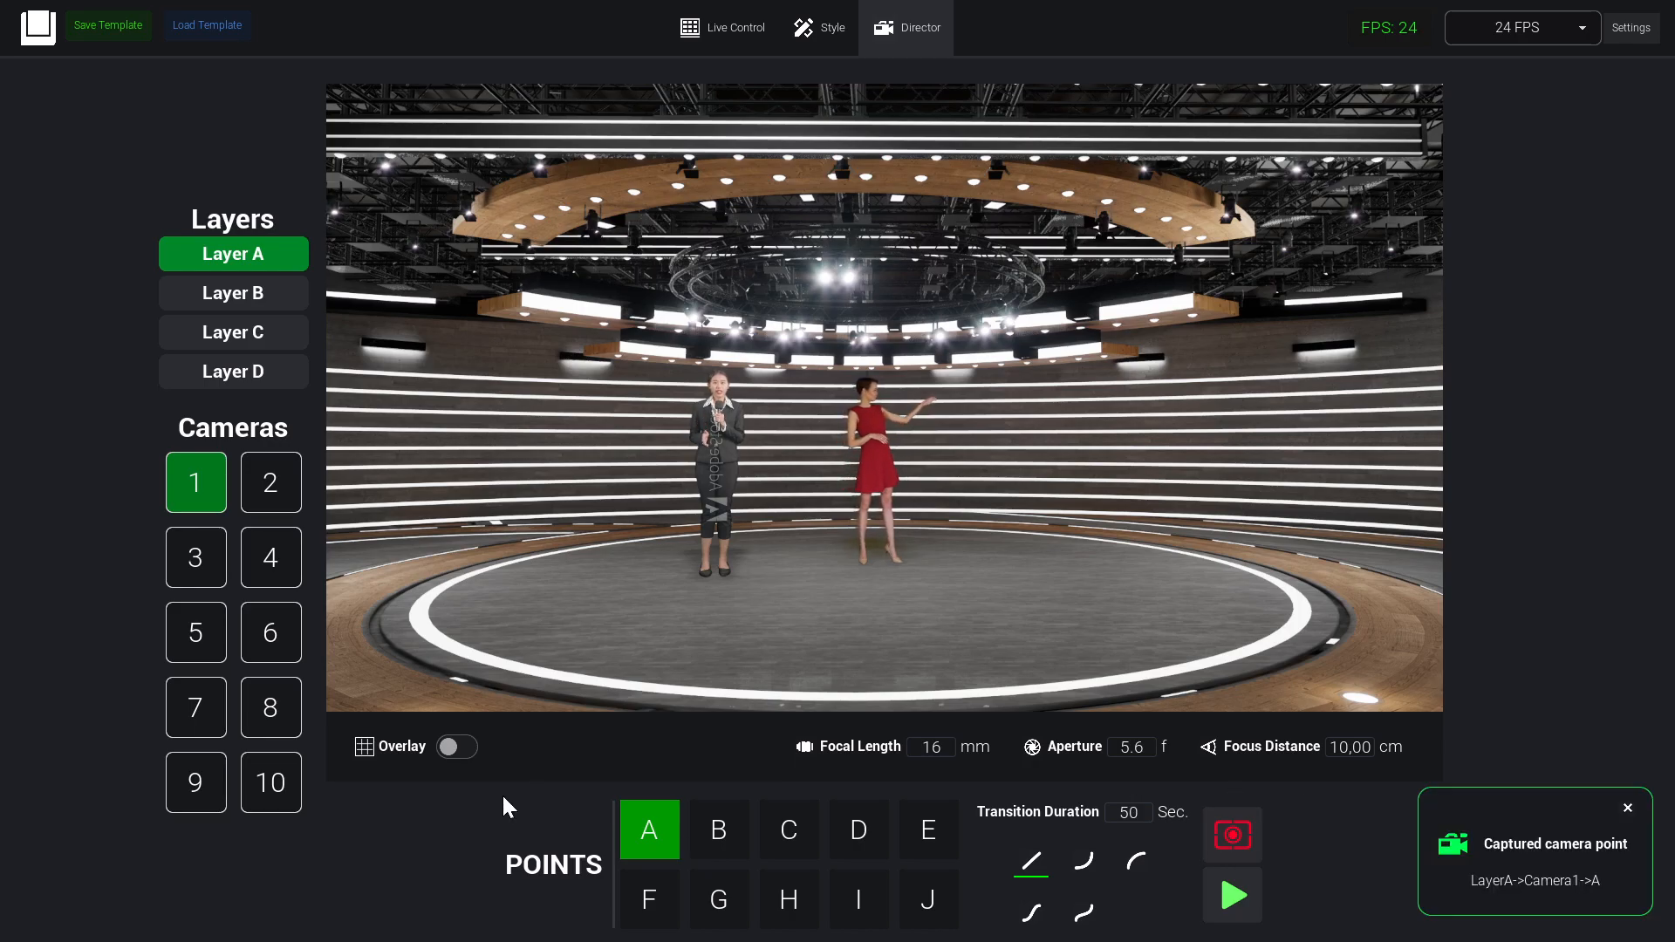
Frame point B closer on both presenters with a 21 mm Focal Length, set its Transition Duration to 25 seconds, and capture it
{"action": "left_click", "coordinate": [717, 831]}
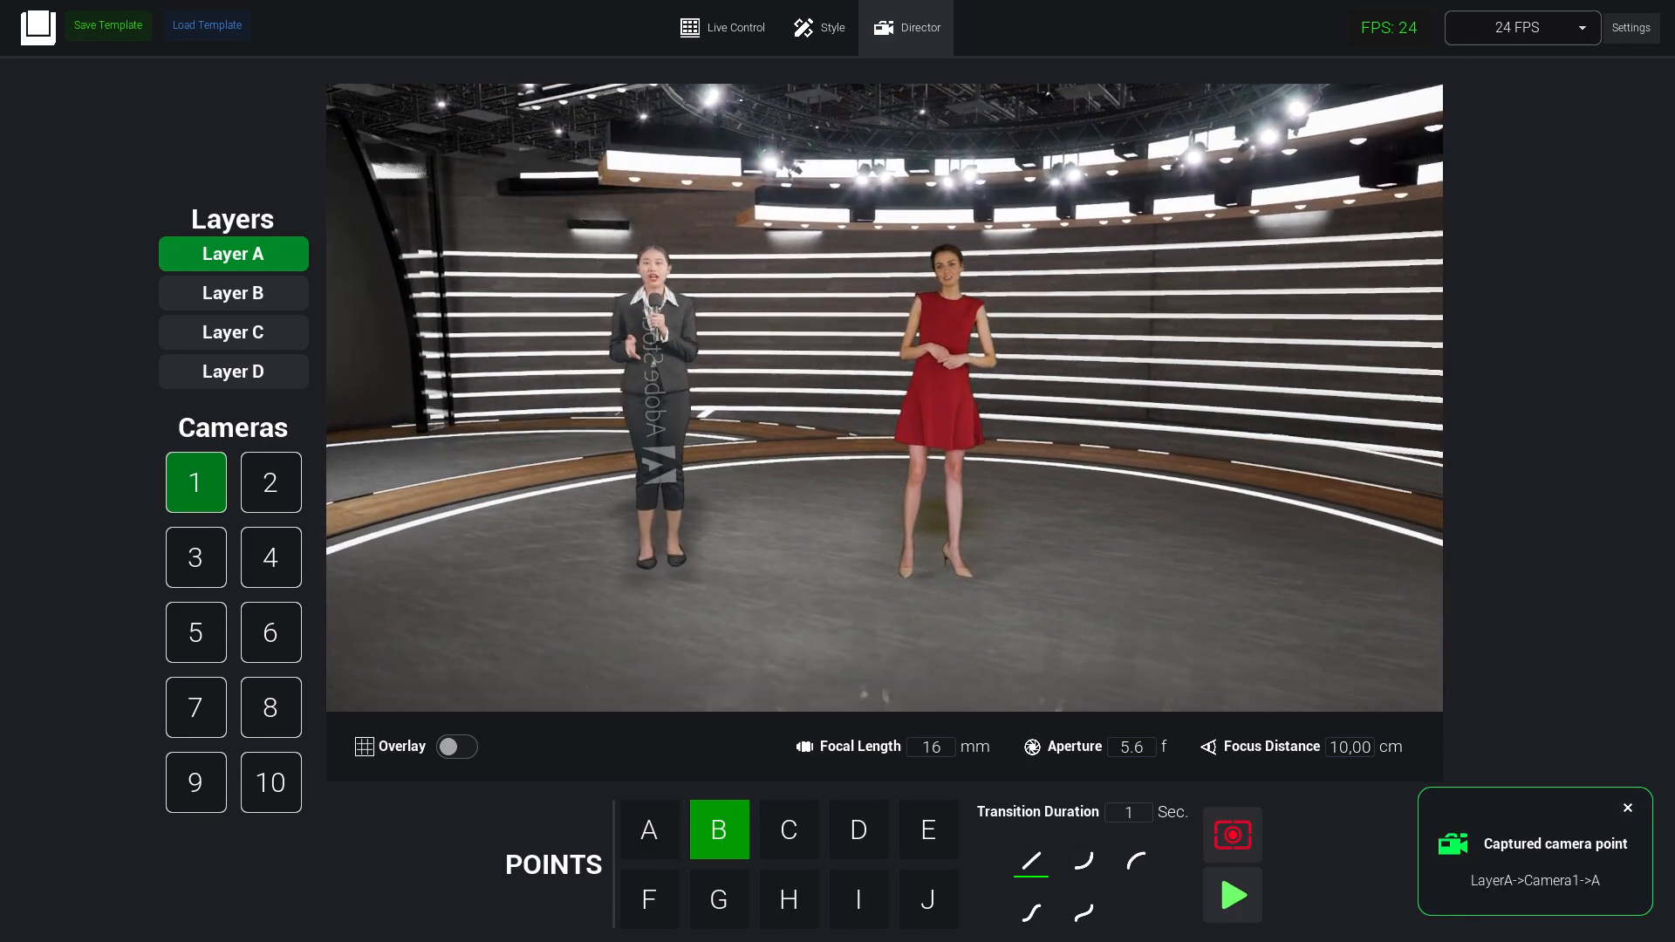
{"action": "scroll", "coordinate": [935, 630], "scroll_direction": "up", "scroll_amount": 5}
{"action": "key", "text": "s"}
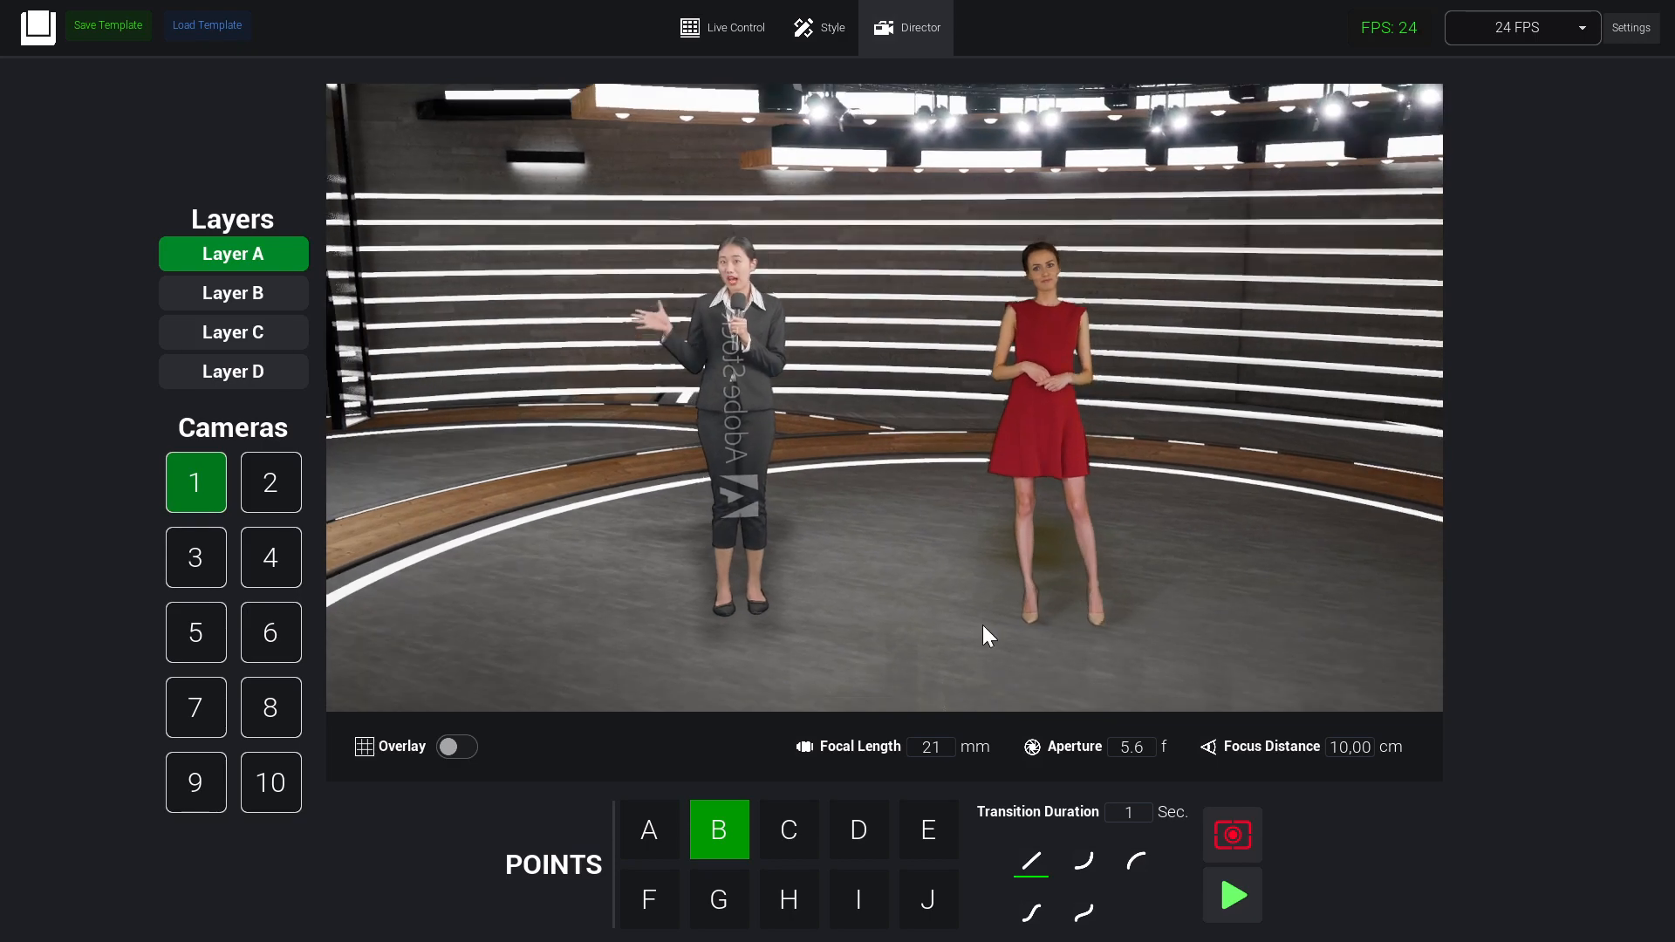
{"action": "double_click", "coordinate": [1139, 811]}
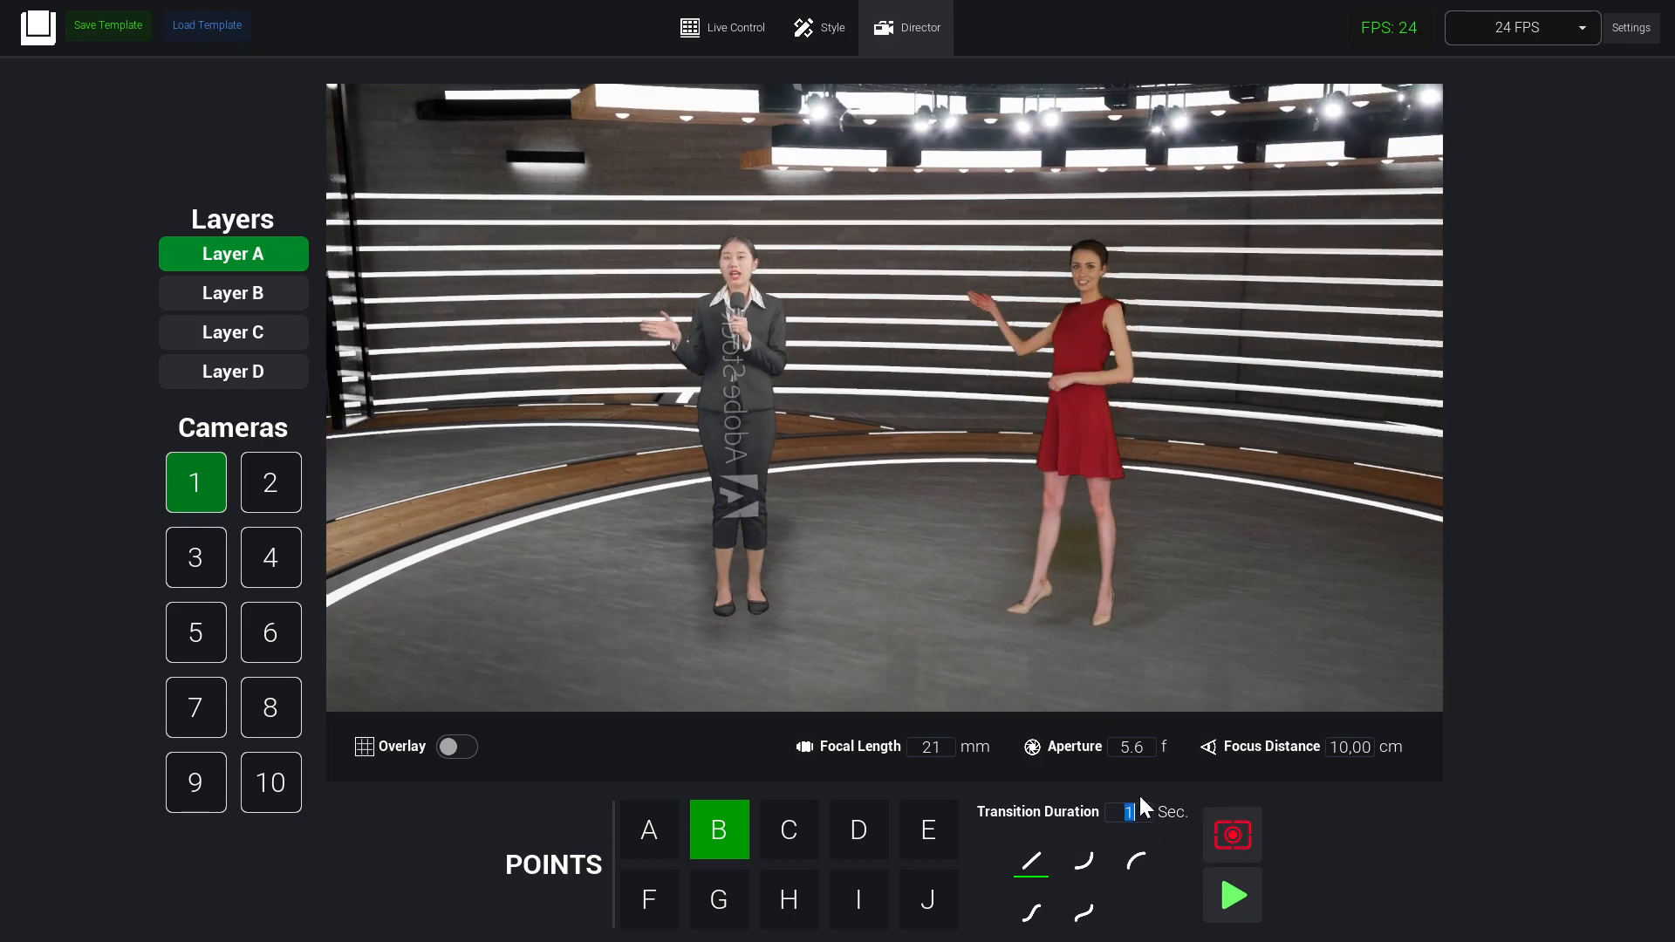
{"action": "type", "text": "25"}
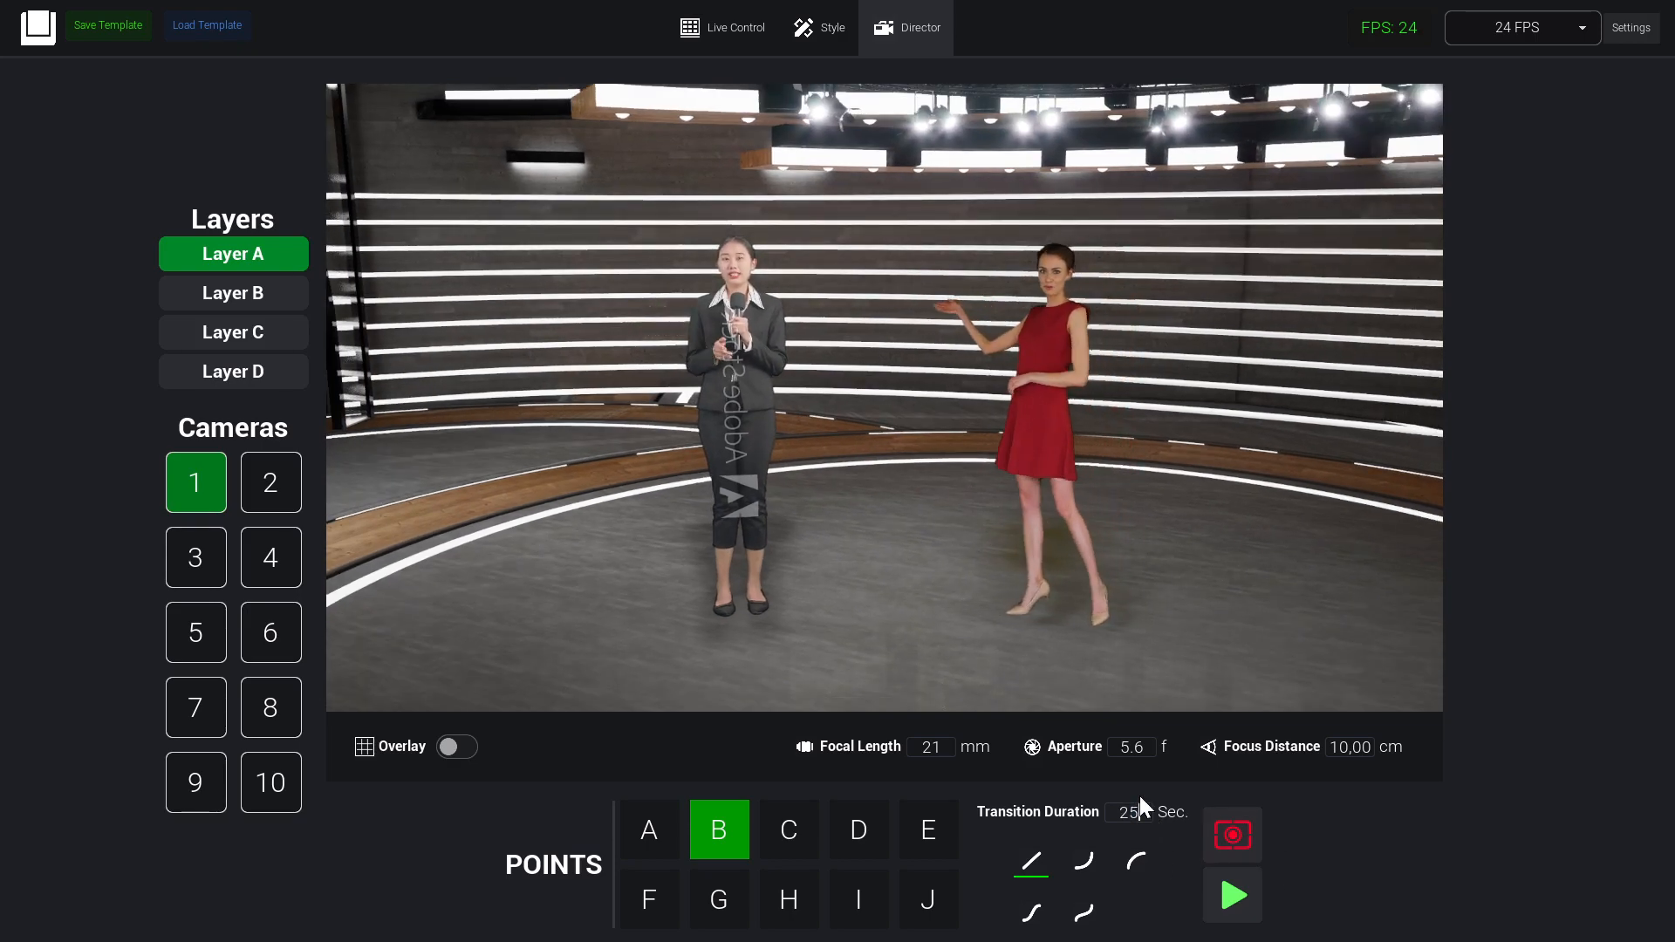
{"action": "left_click", "coordinate": [1233, 835]}
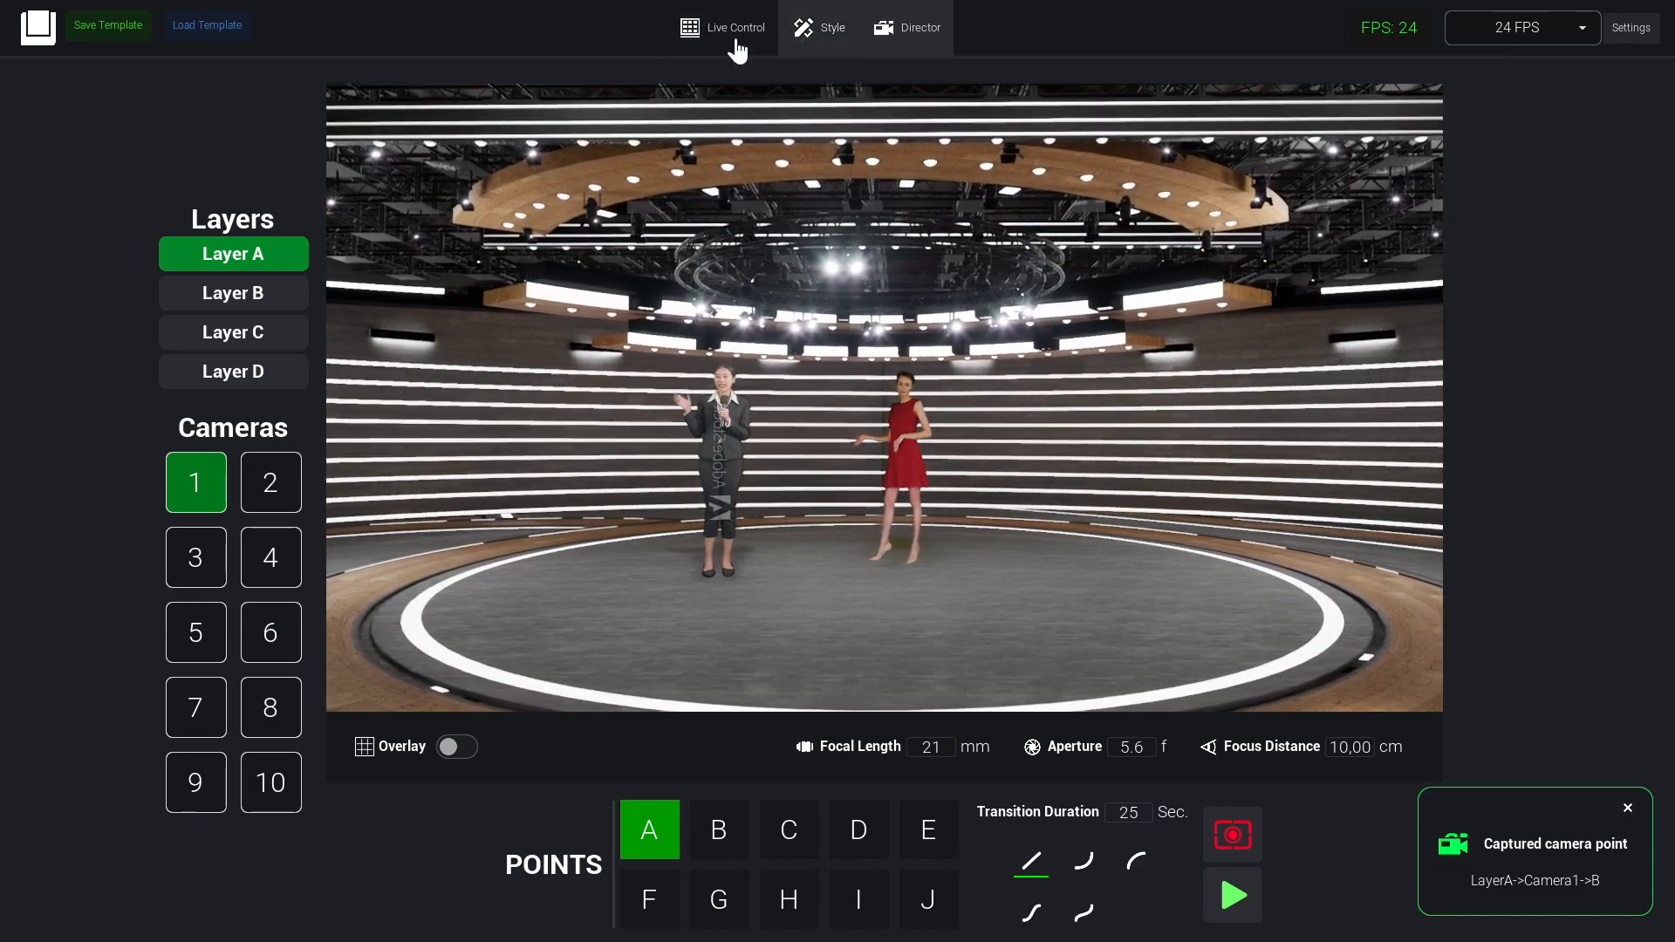
Switch to the Live Control view
{"action": "left_click", "coordinate": [712, 34]}
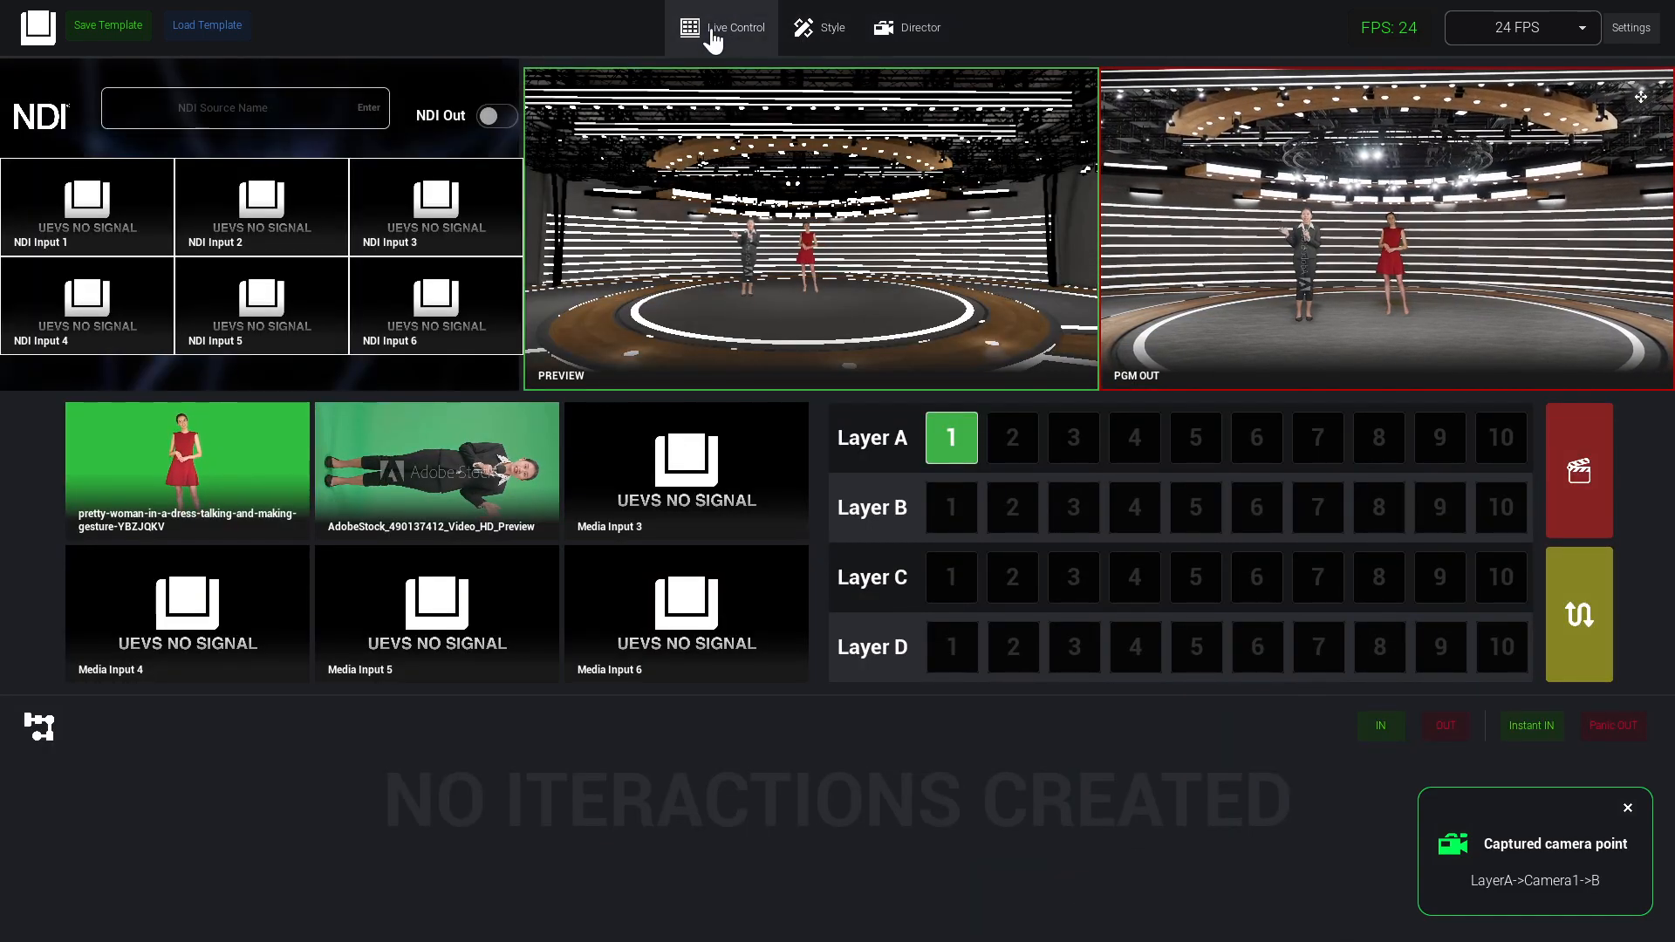